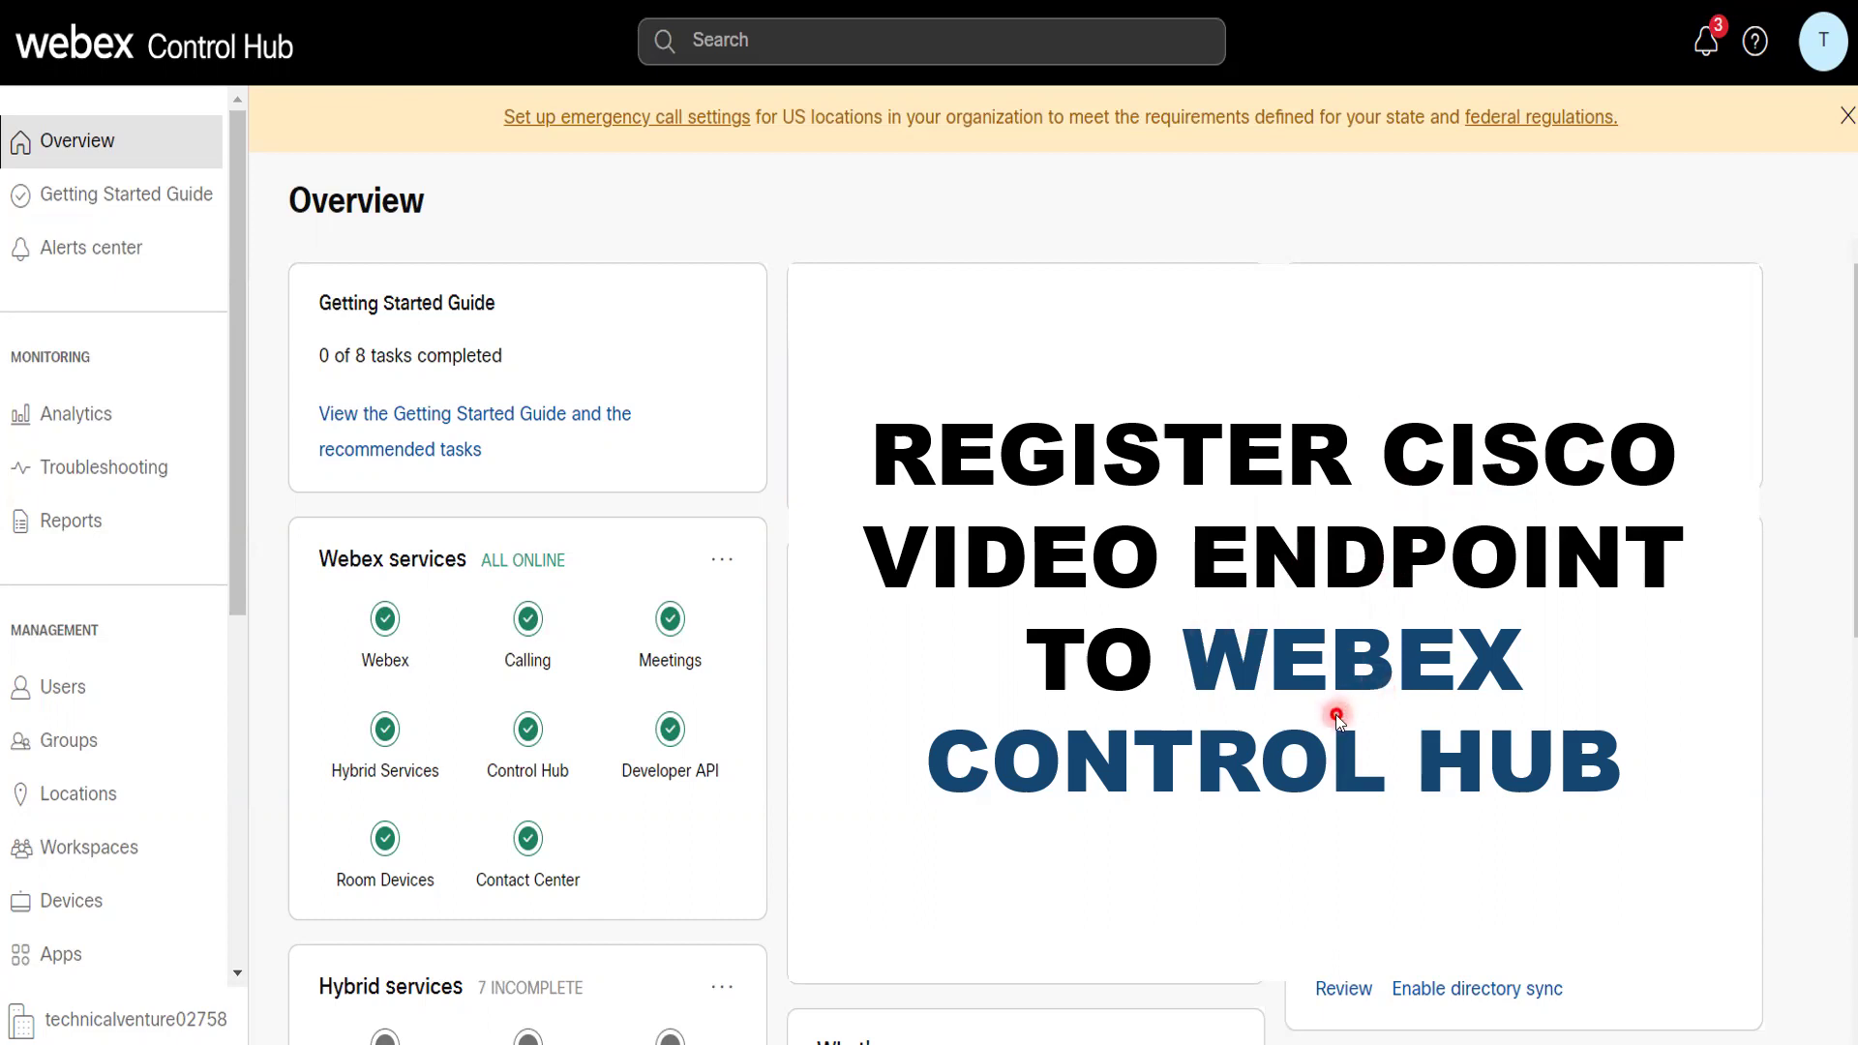
Switch to the codec's local web interface and review its system information down to the Register Device section
{"action": "key", "text": "alt+Tab"}
{"action": "key", "text": "alt+Tab"}
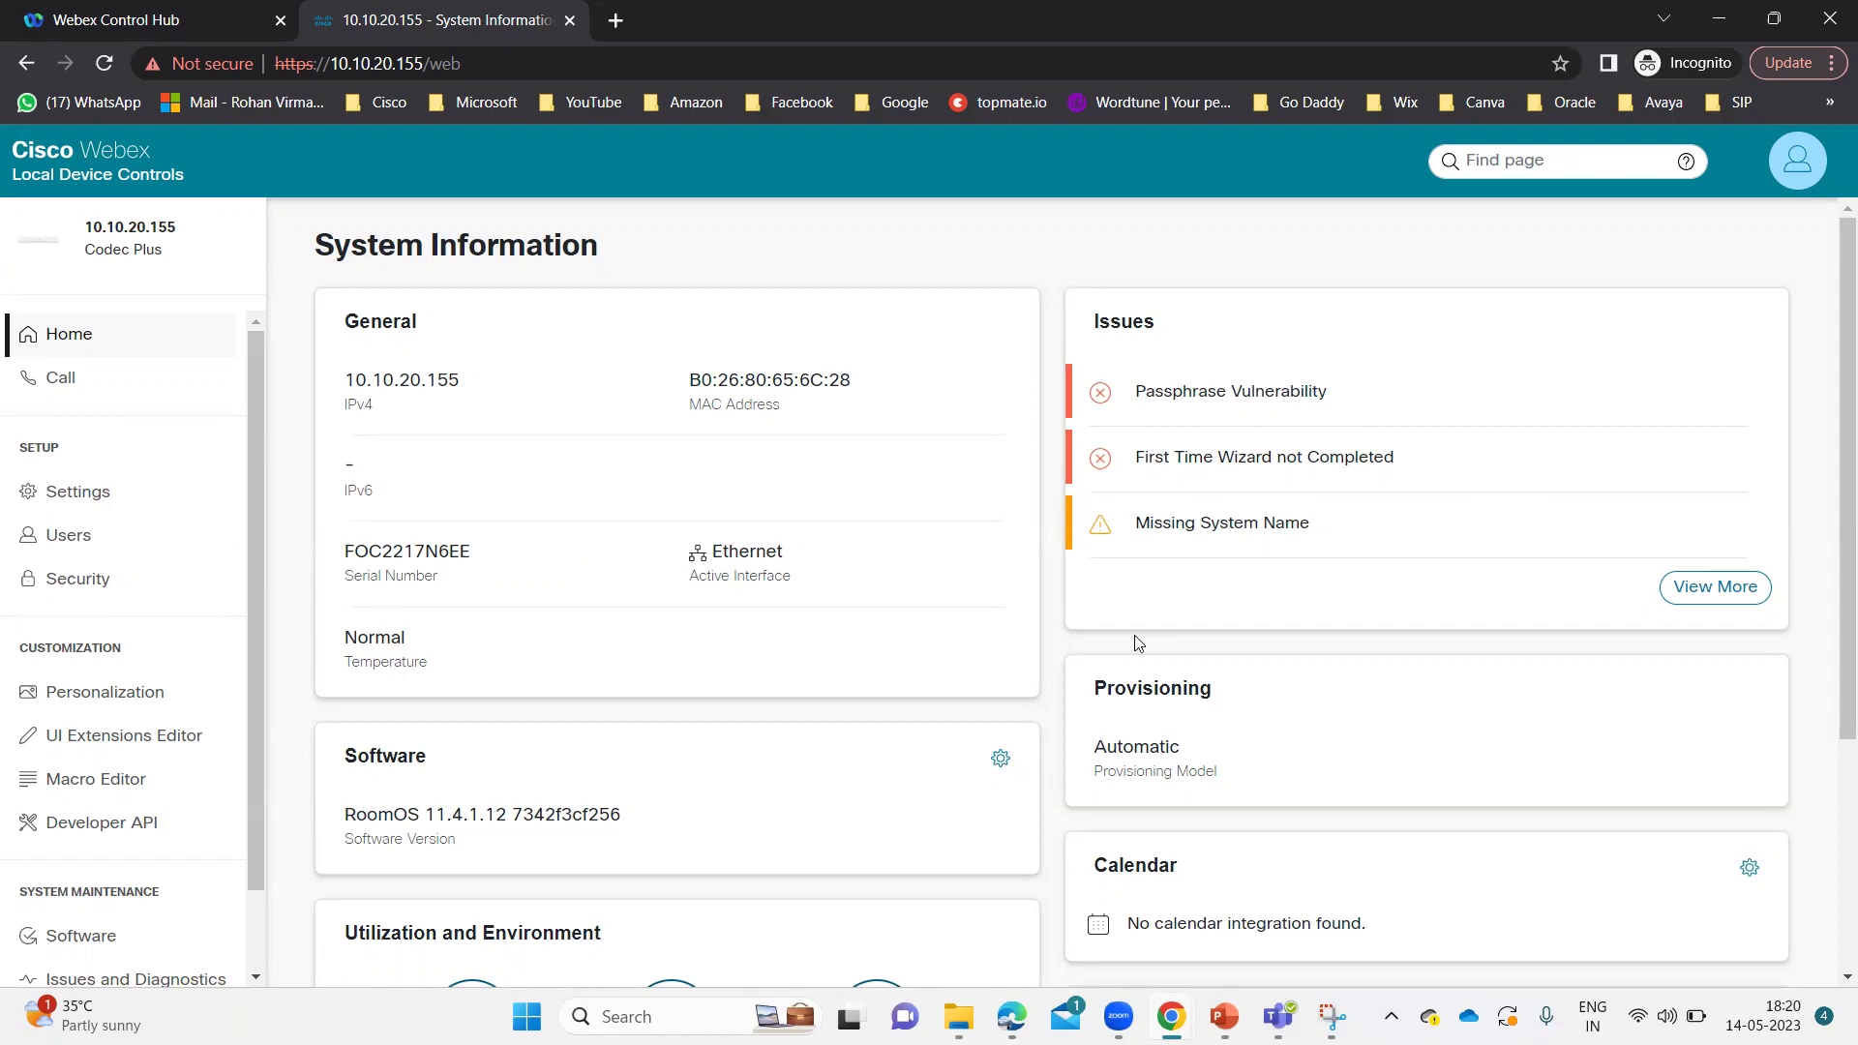
{"action": "scroll", "coordinate": [1134, 635], "scroll_direction": "down", "scroll_amount": 3}
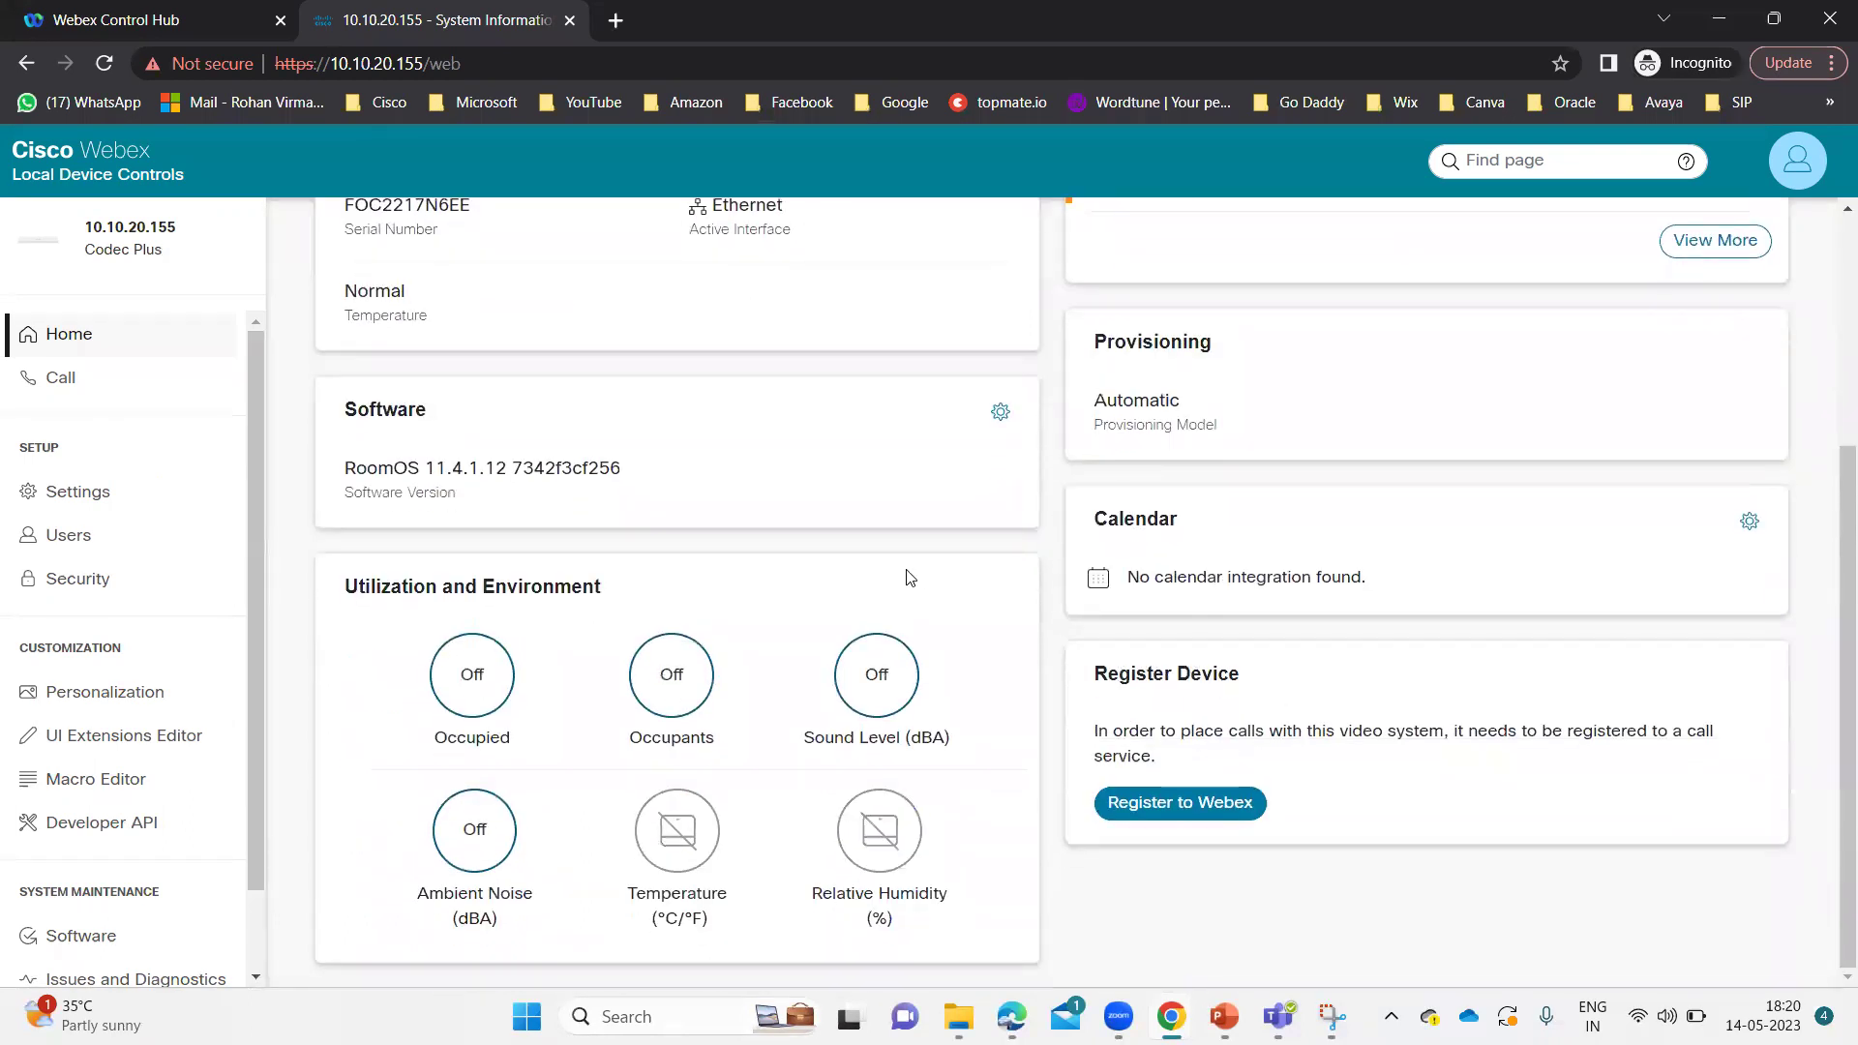
{"action": "scroll", "coordinate": [910, 578], "scroll_direction": "up", "scroll_amount": 3}
{"action": "scroll", "coordinate": [946, 544], "scroll_direction": "down", "scroll_amount": 1}
{"action": "scroll", "coordinate": [947, 546], "scroll_direction": "down", "scroll_amount": 2}
{"action": "scroll", "coordinate": [948, 548], "scroll_direction": "up", "scroll_amount": 3}
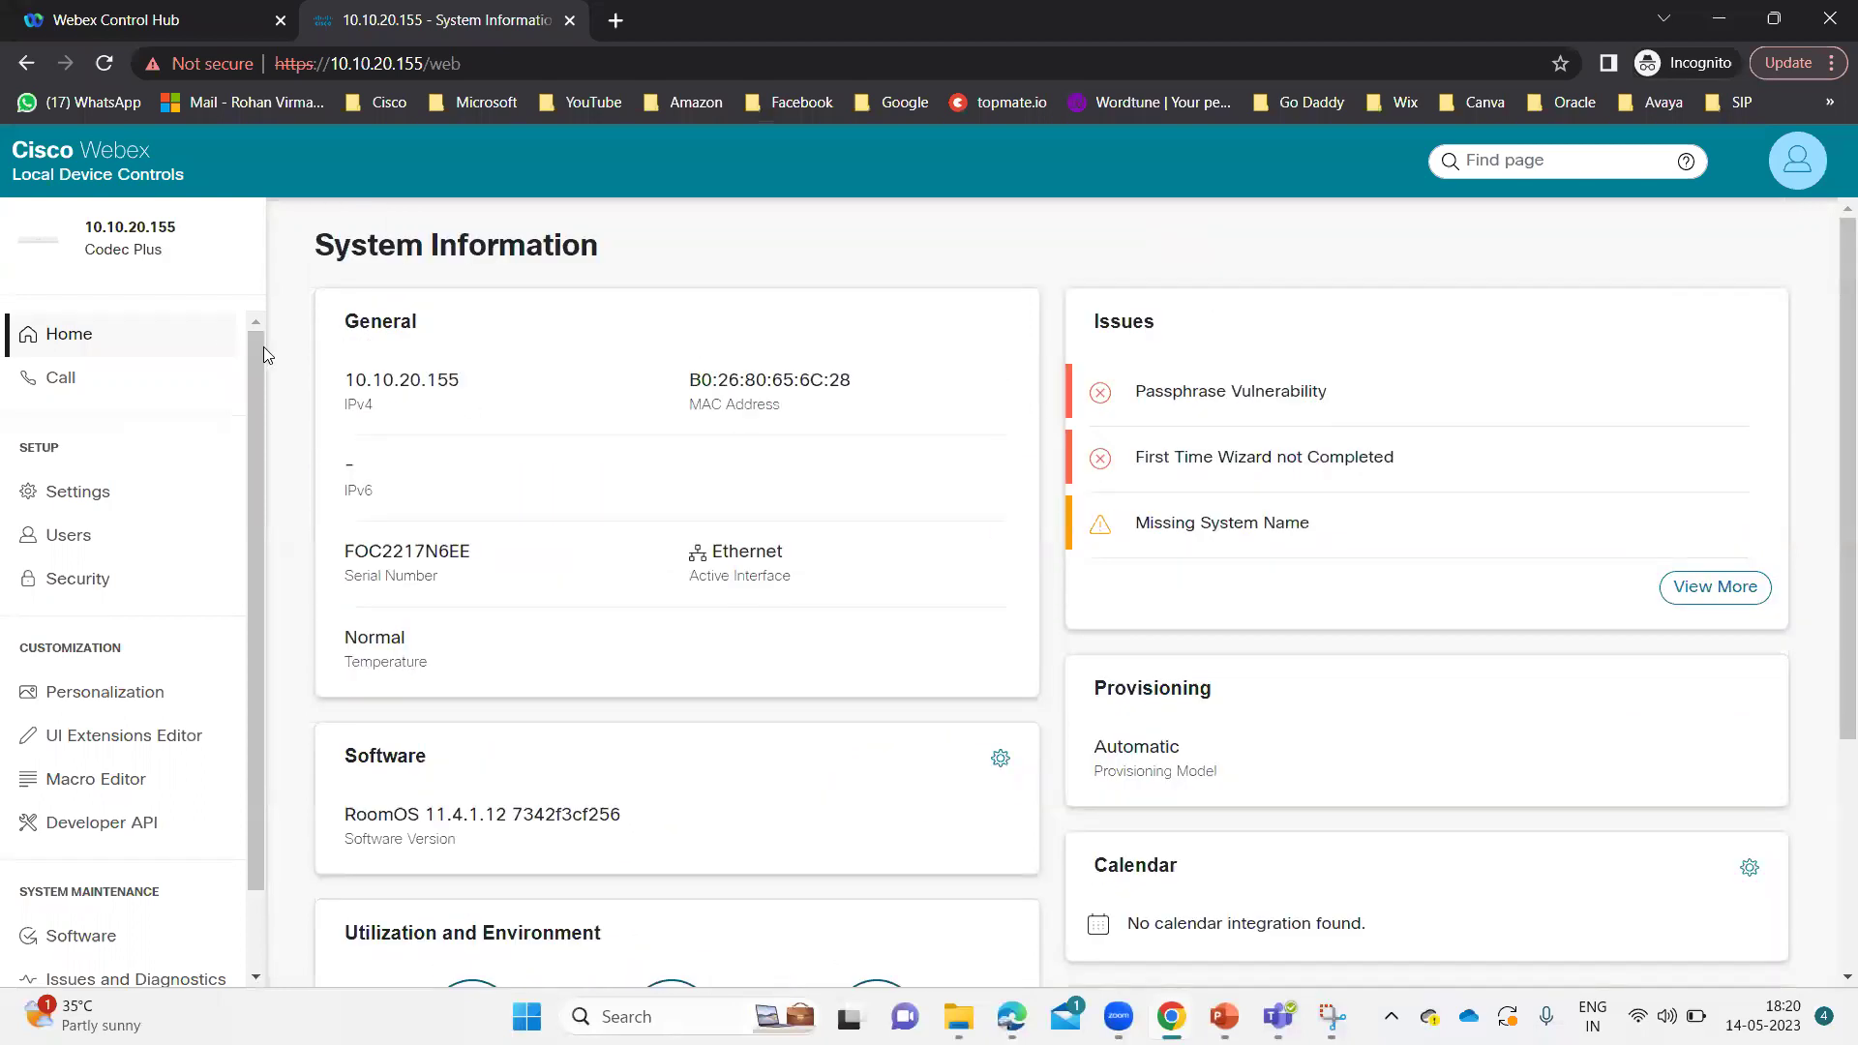
Switch to Webex Control Hub and start adding a new workspace
{"action": "left_click", "coordinate": [149, 19]}
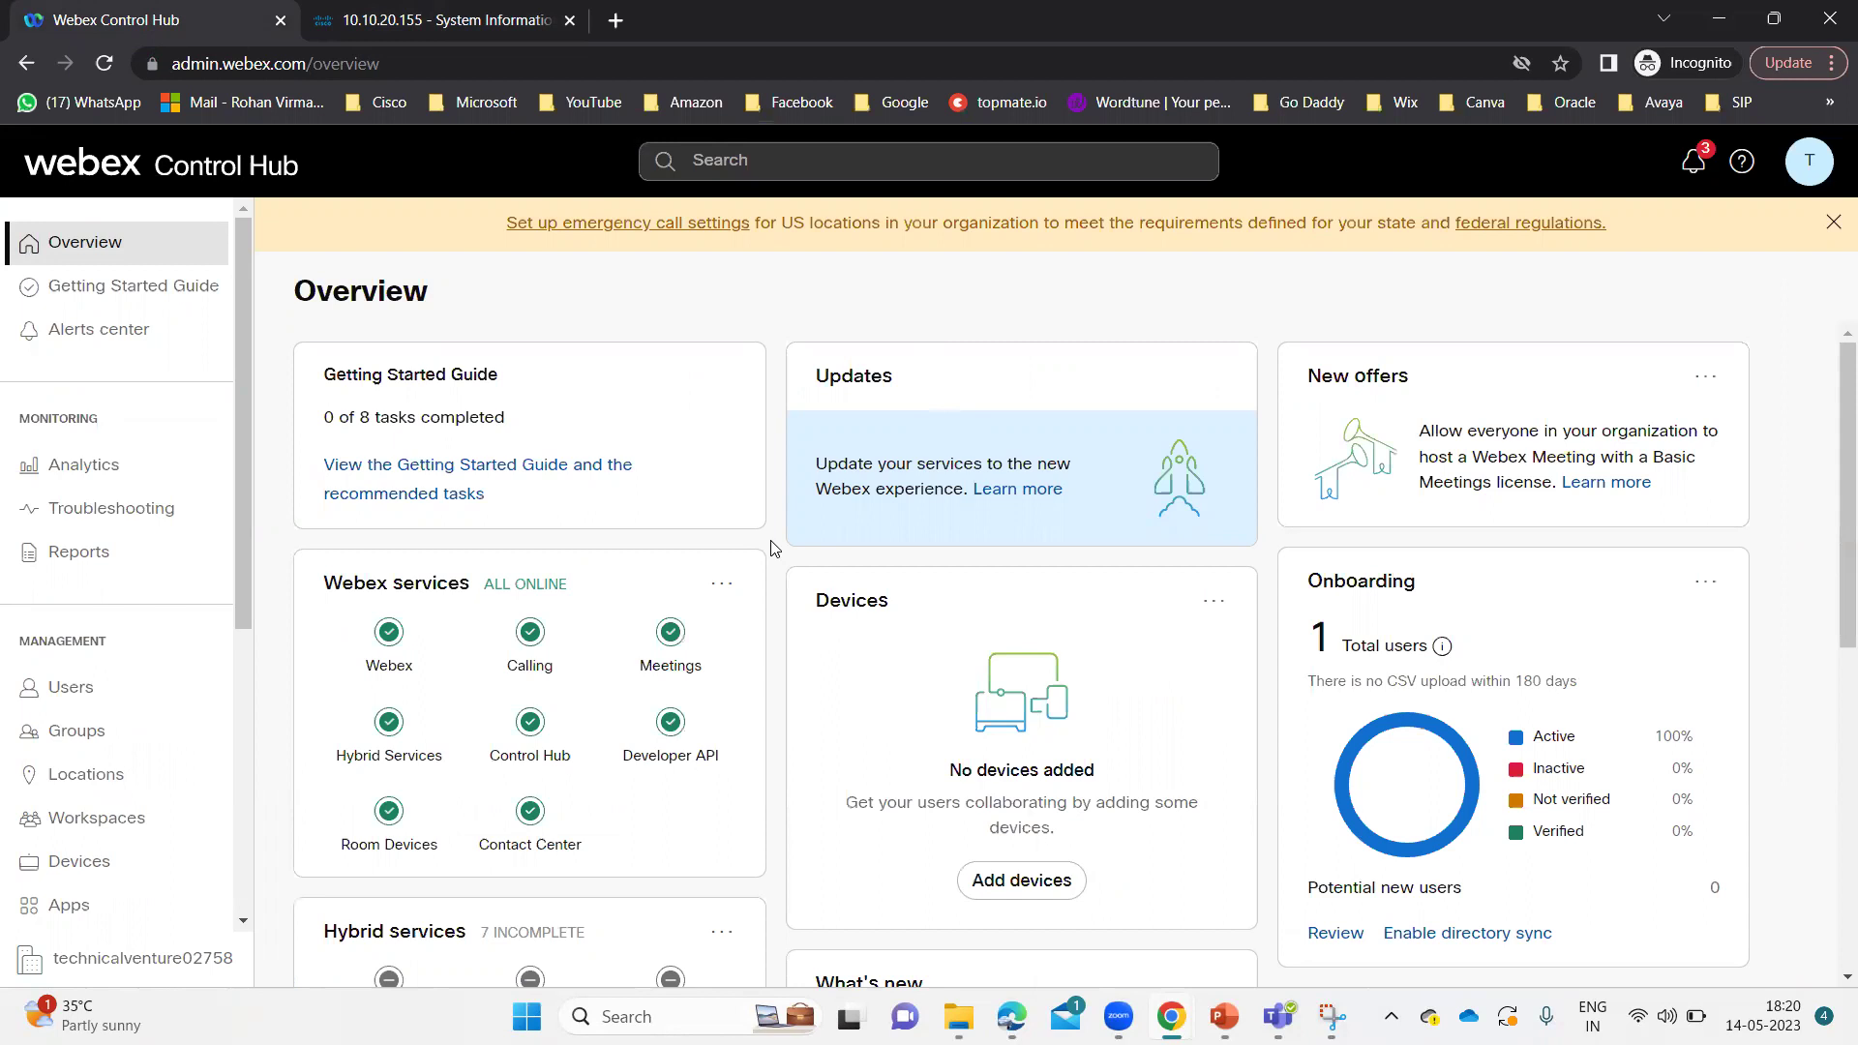
{"action": "left_click_drag", "start_coordinate": [242, 383], "coordinate": [249, 489]}
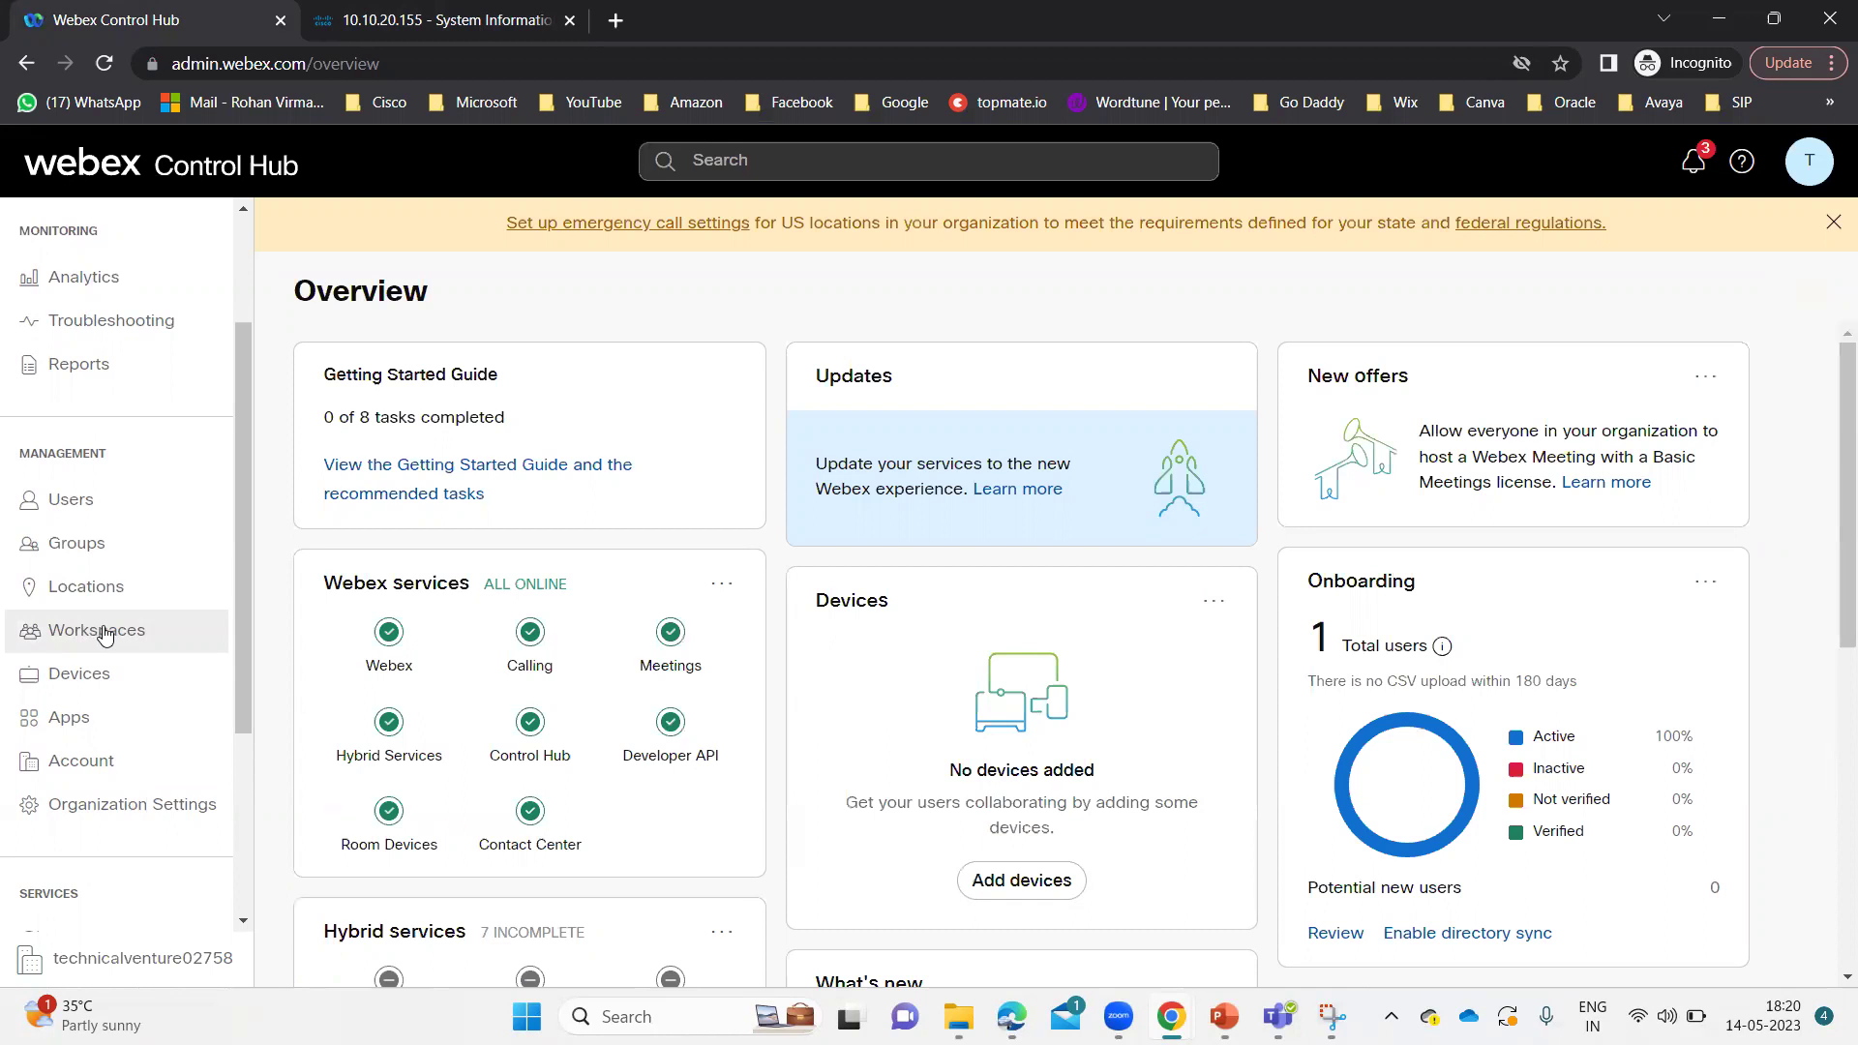
{"action": "left_click", "coordinate": [152, 677]}
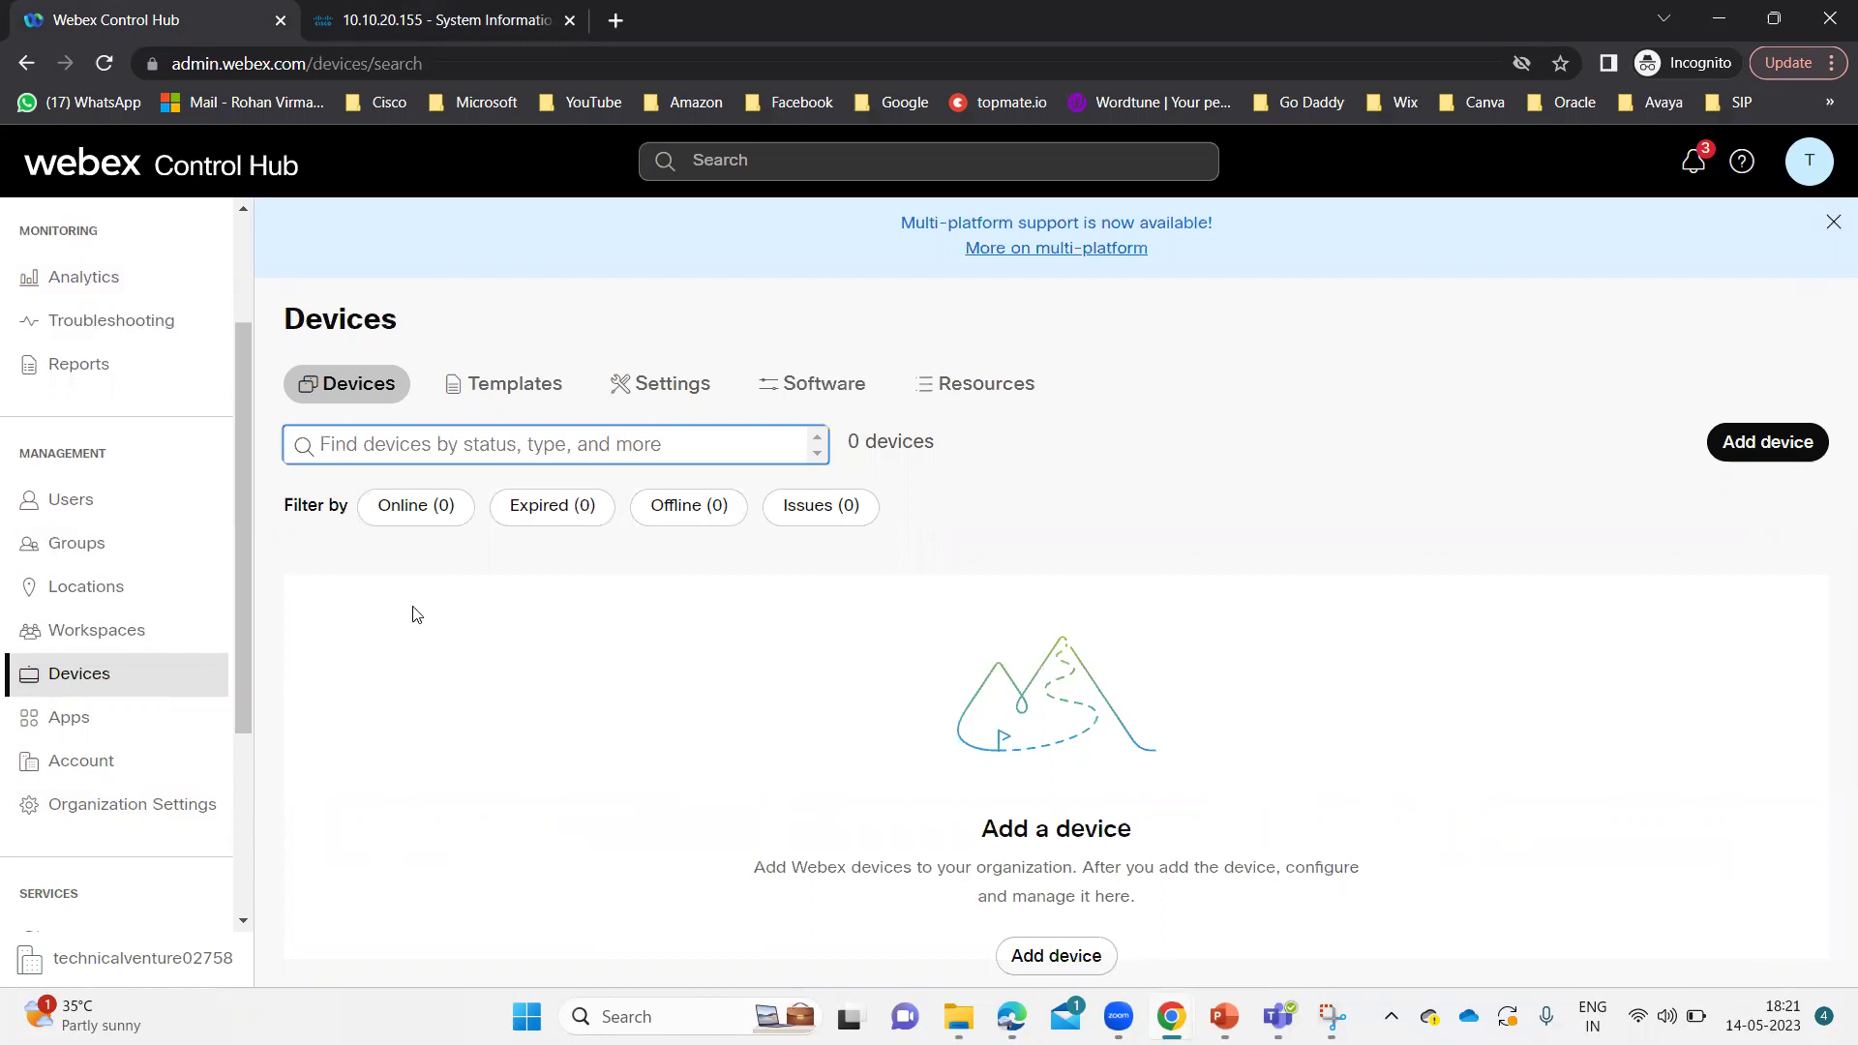
{"action": "left_click", "coordinate": [98, 634]}
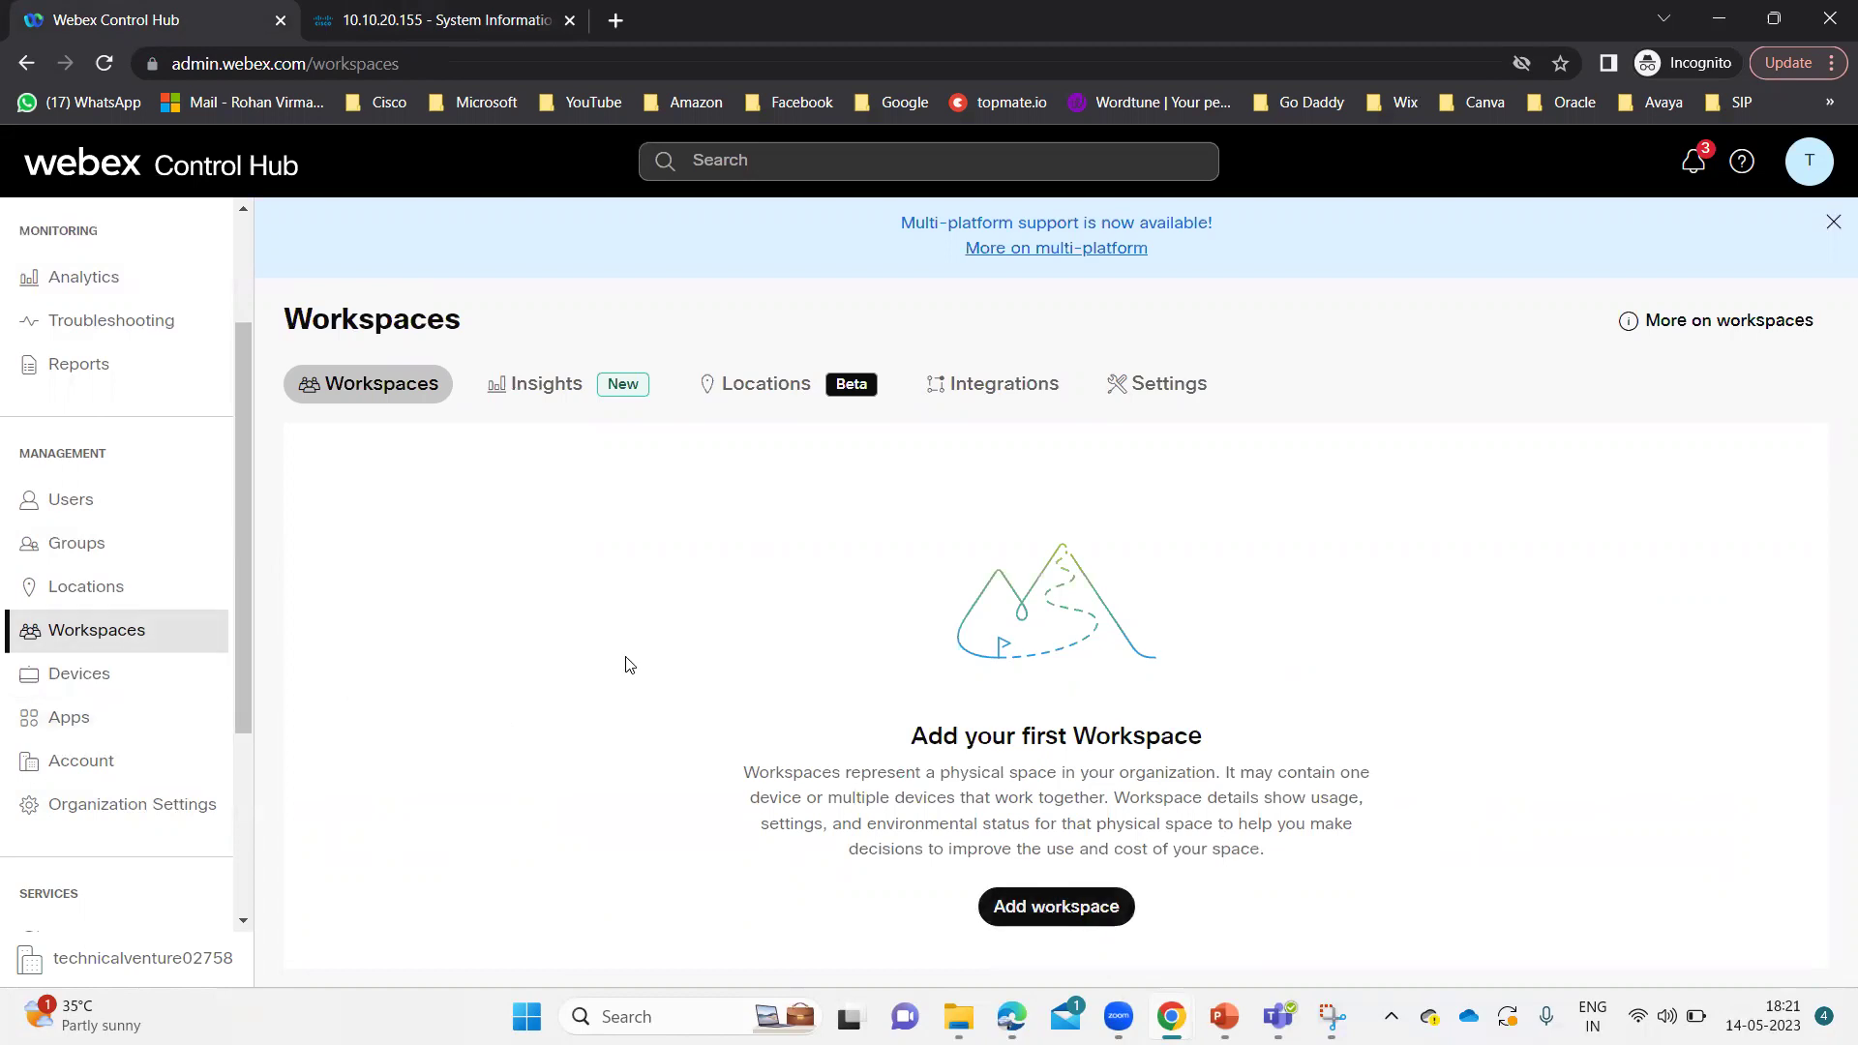
{"action": "left_click", "coordinate": [1030, 904]}
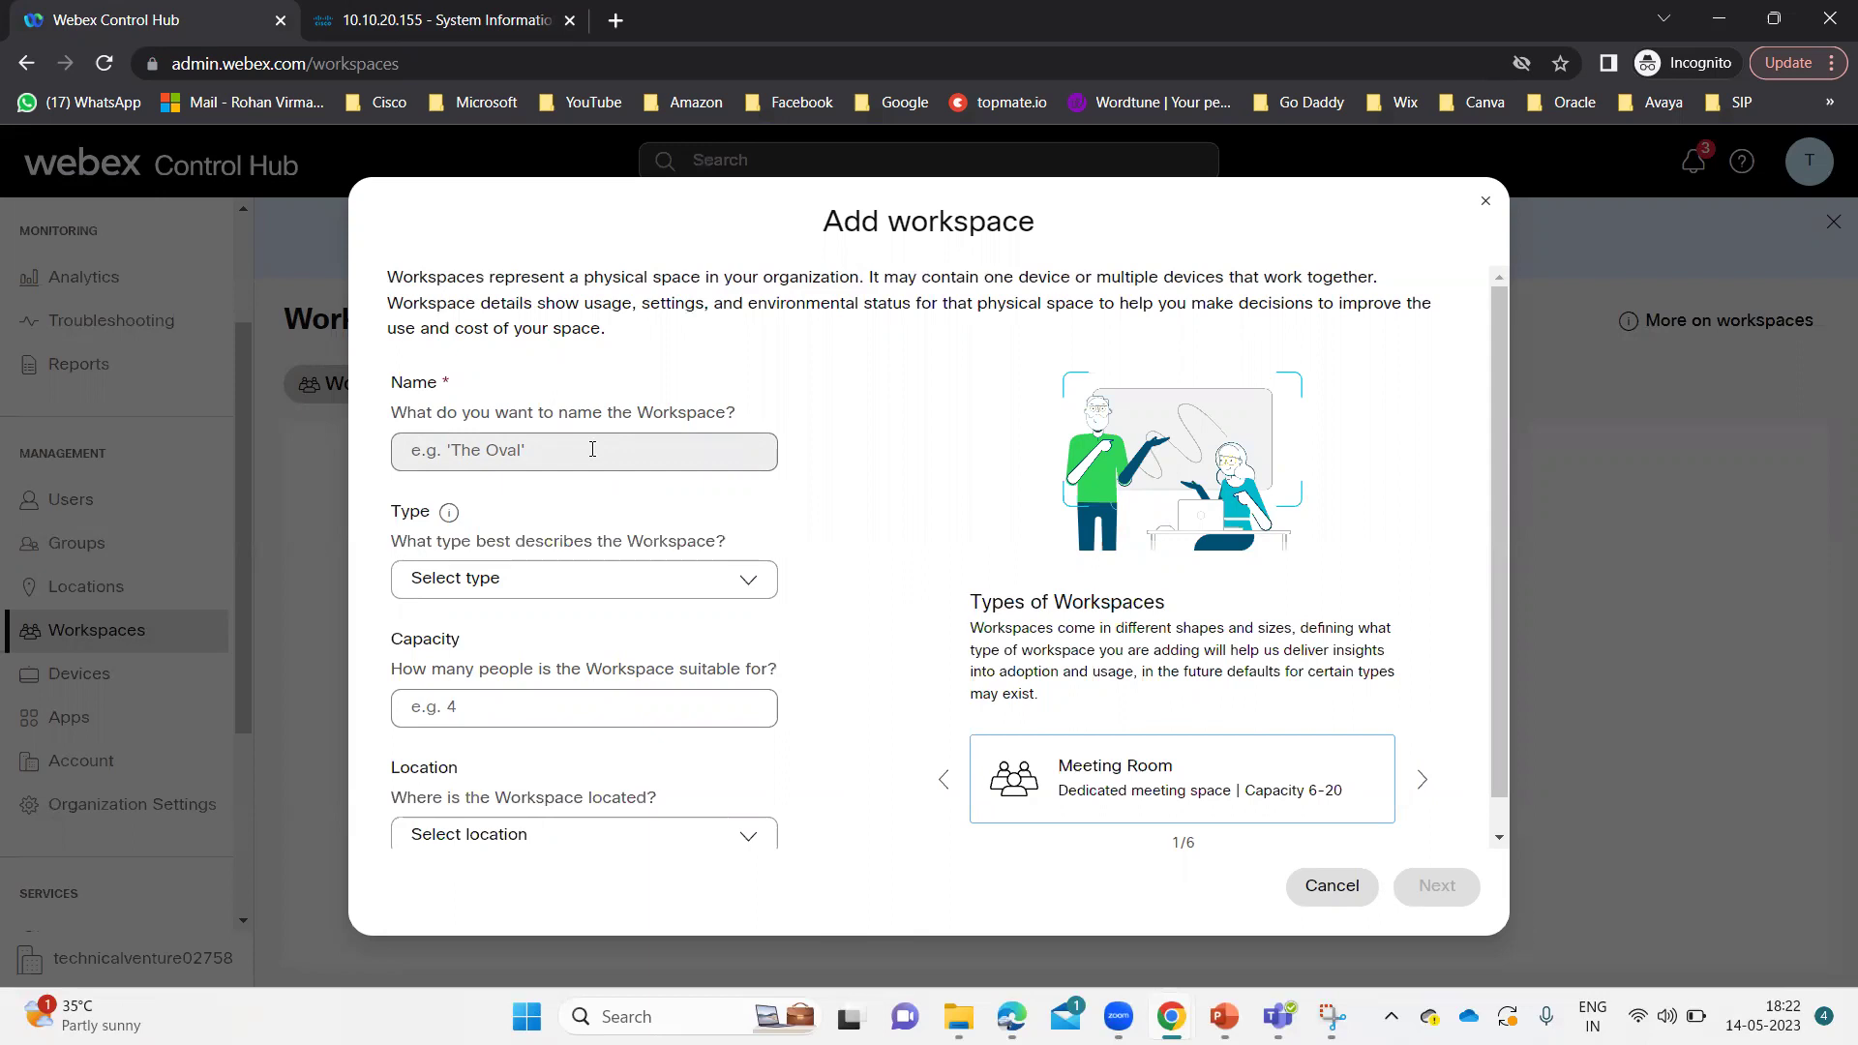
Name the new workspace Test_VC_Room
{"action": "left_click", "coordinate": [592, 449]}
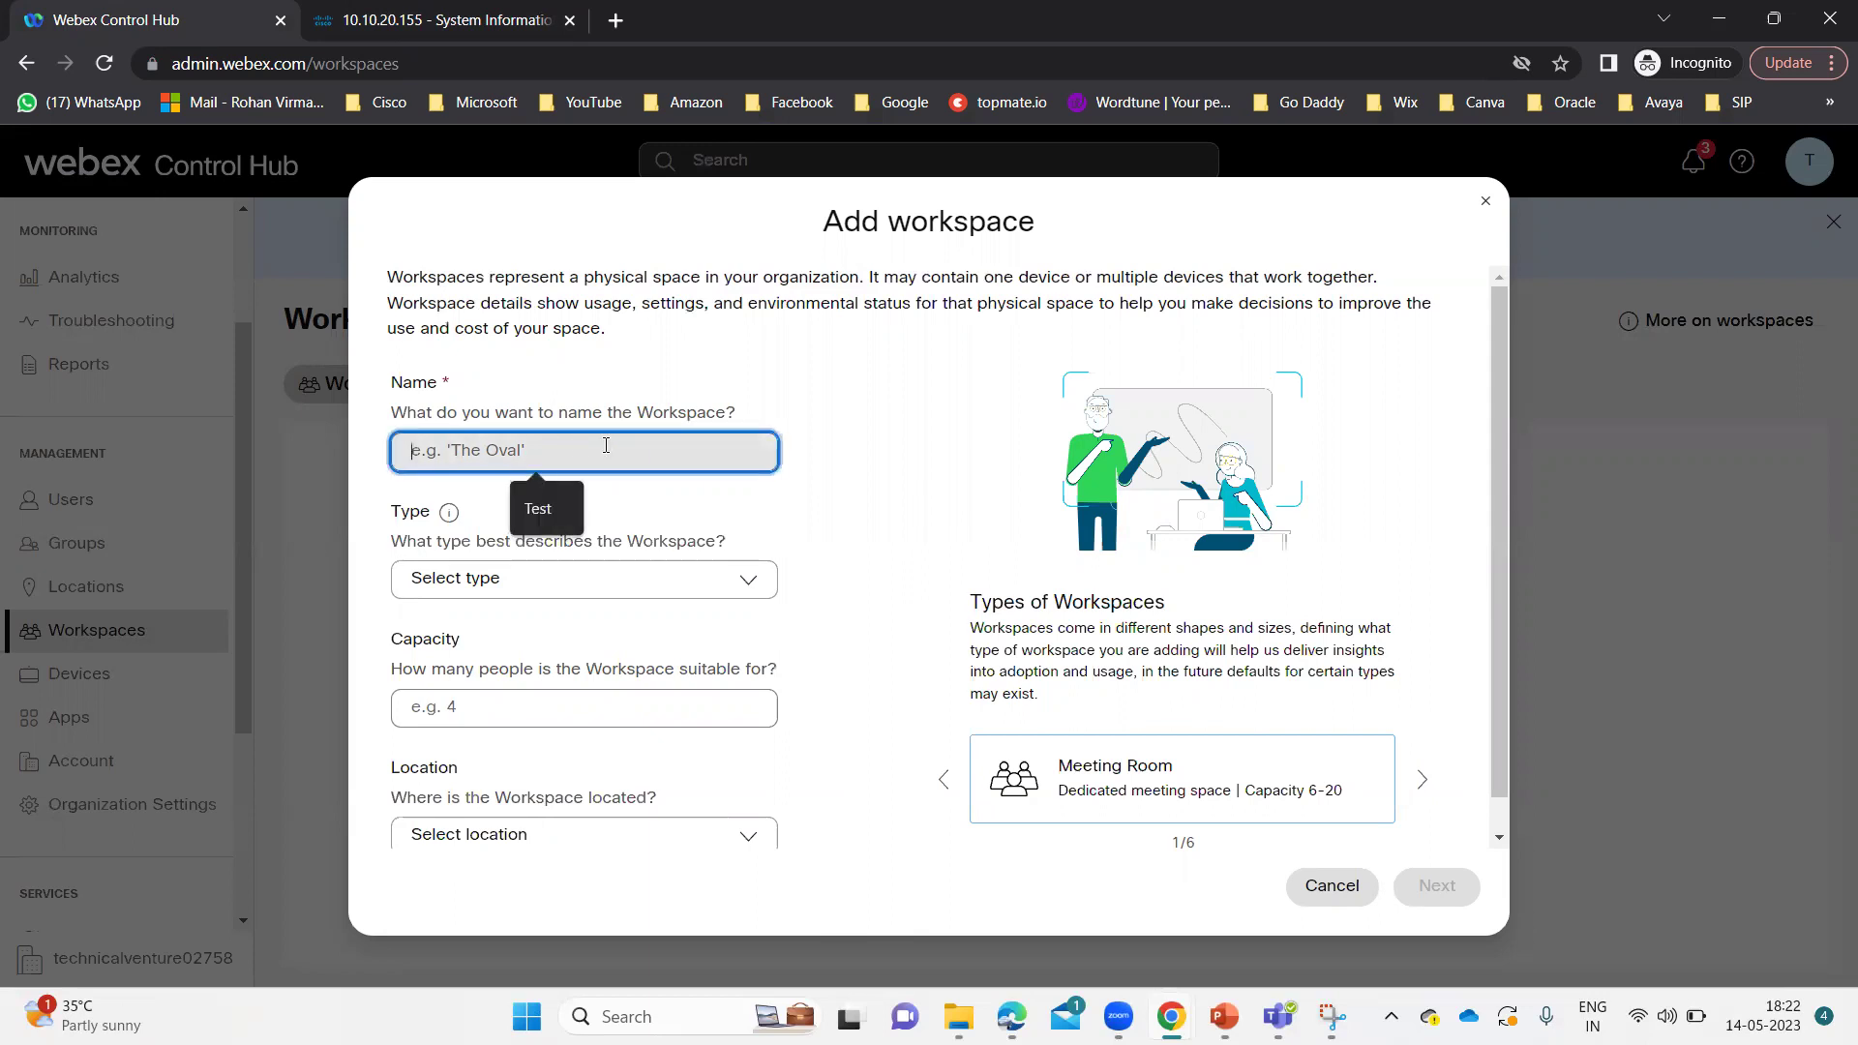
{"action": "type", "text": "Test"}
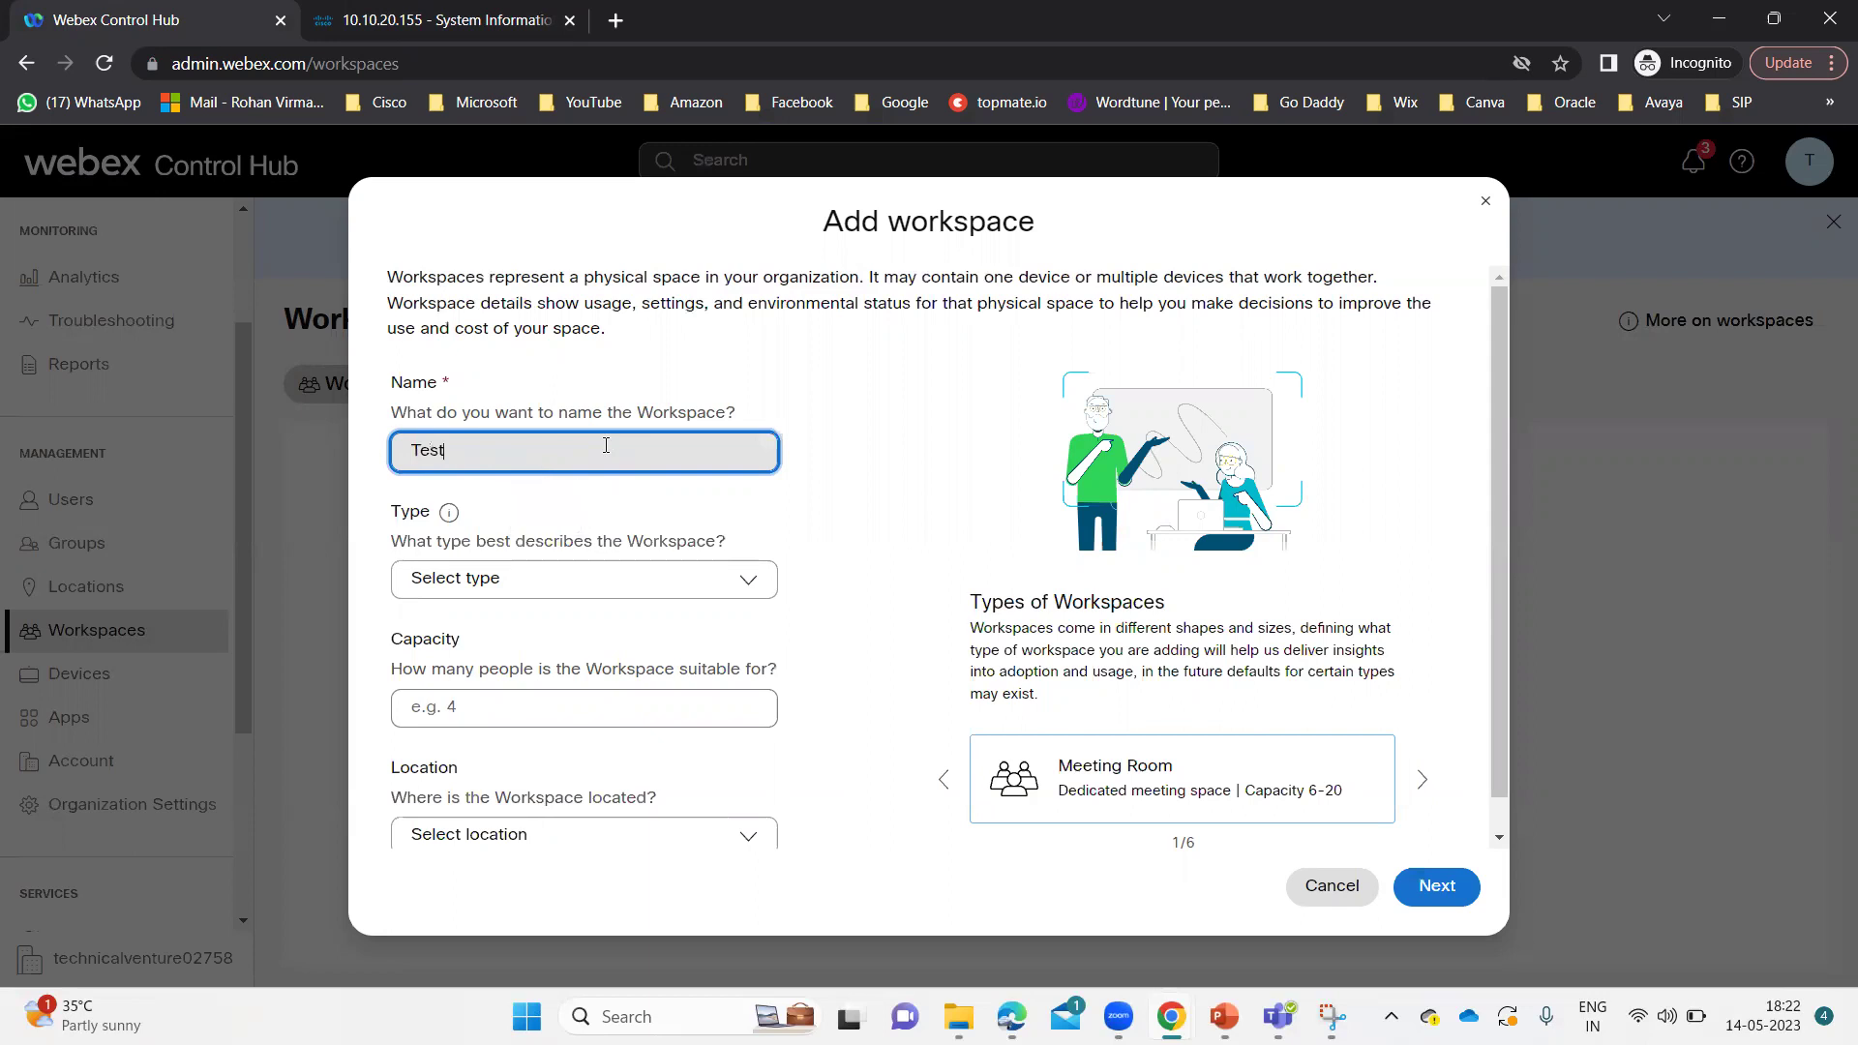
{"action": "type", "text": "_VC-Room"}
{"action": "left_click", "coordinate": [485, 447]}
{"action": "key", "text": "BackSpace"}
{"action": "type", "text": "_"}
Set the workspace type to Meeting Room
{"action": "left_click", "coordinate": [749, 581]}
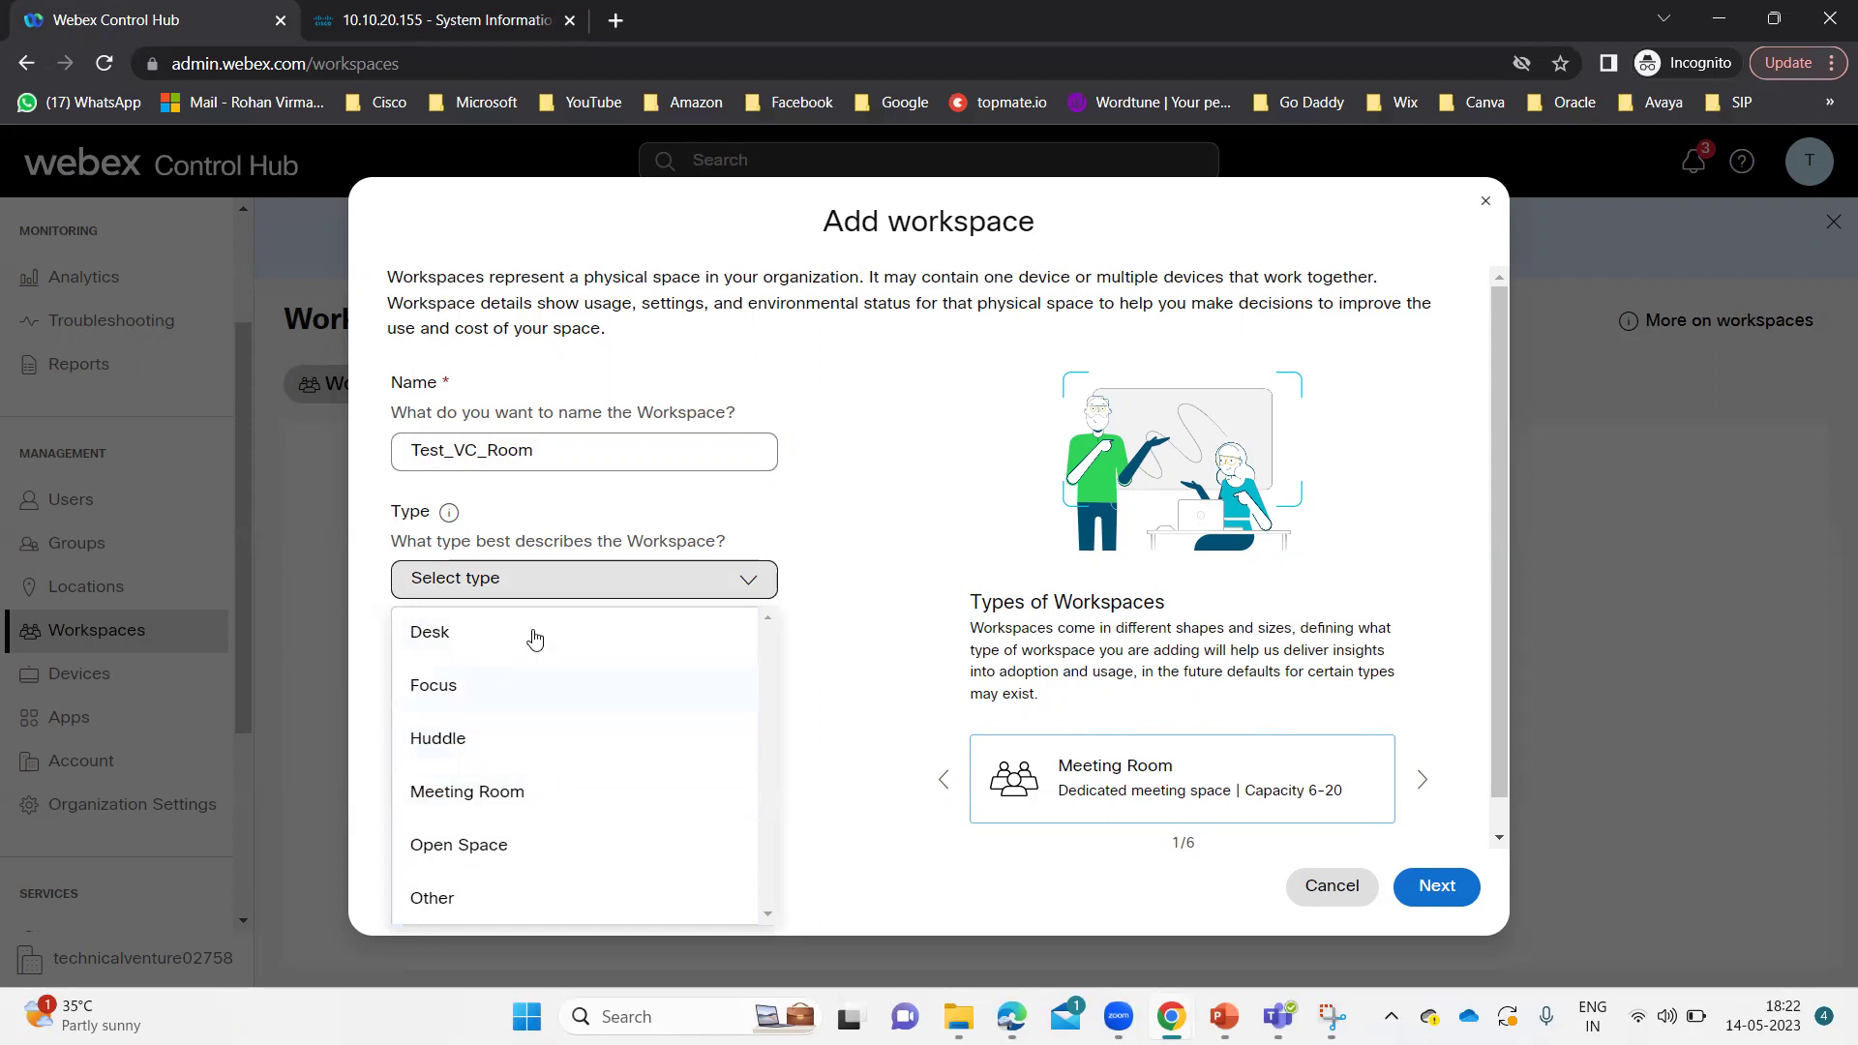
{"action": "left_click", "coordinate": [529, 735]}
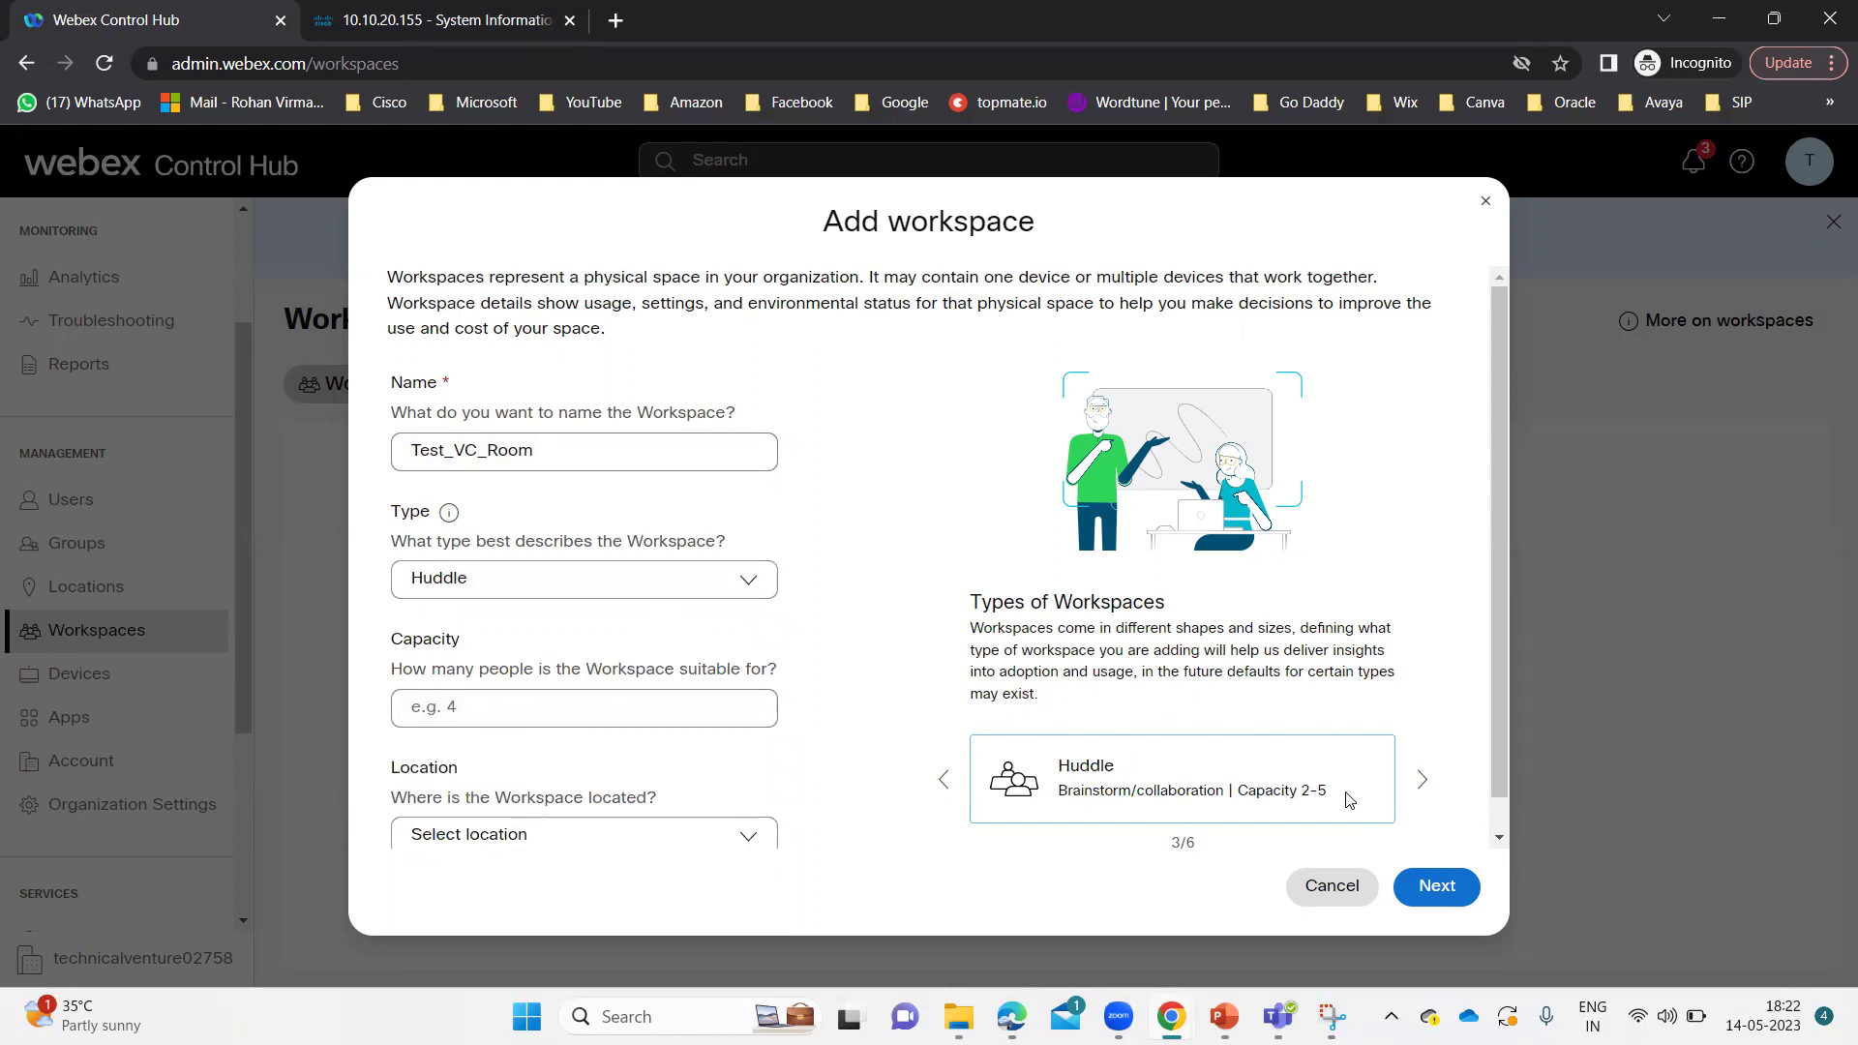
{"action": "left_click", "coordinate": [709, 582]}
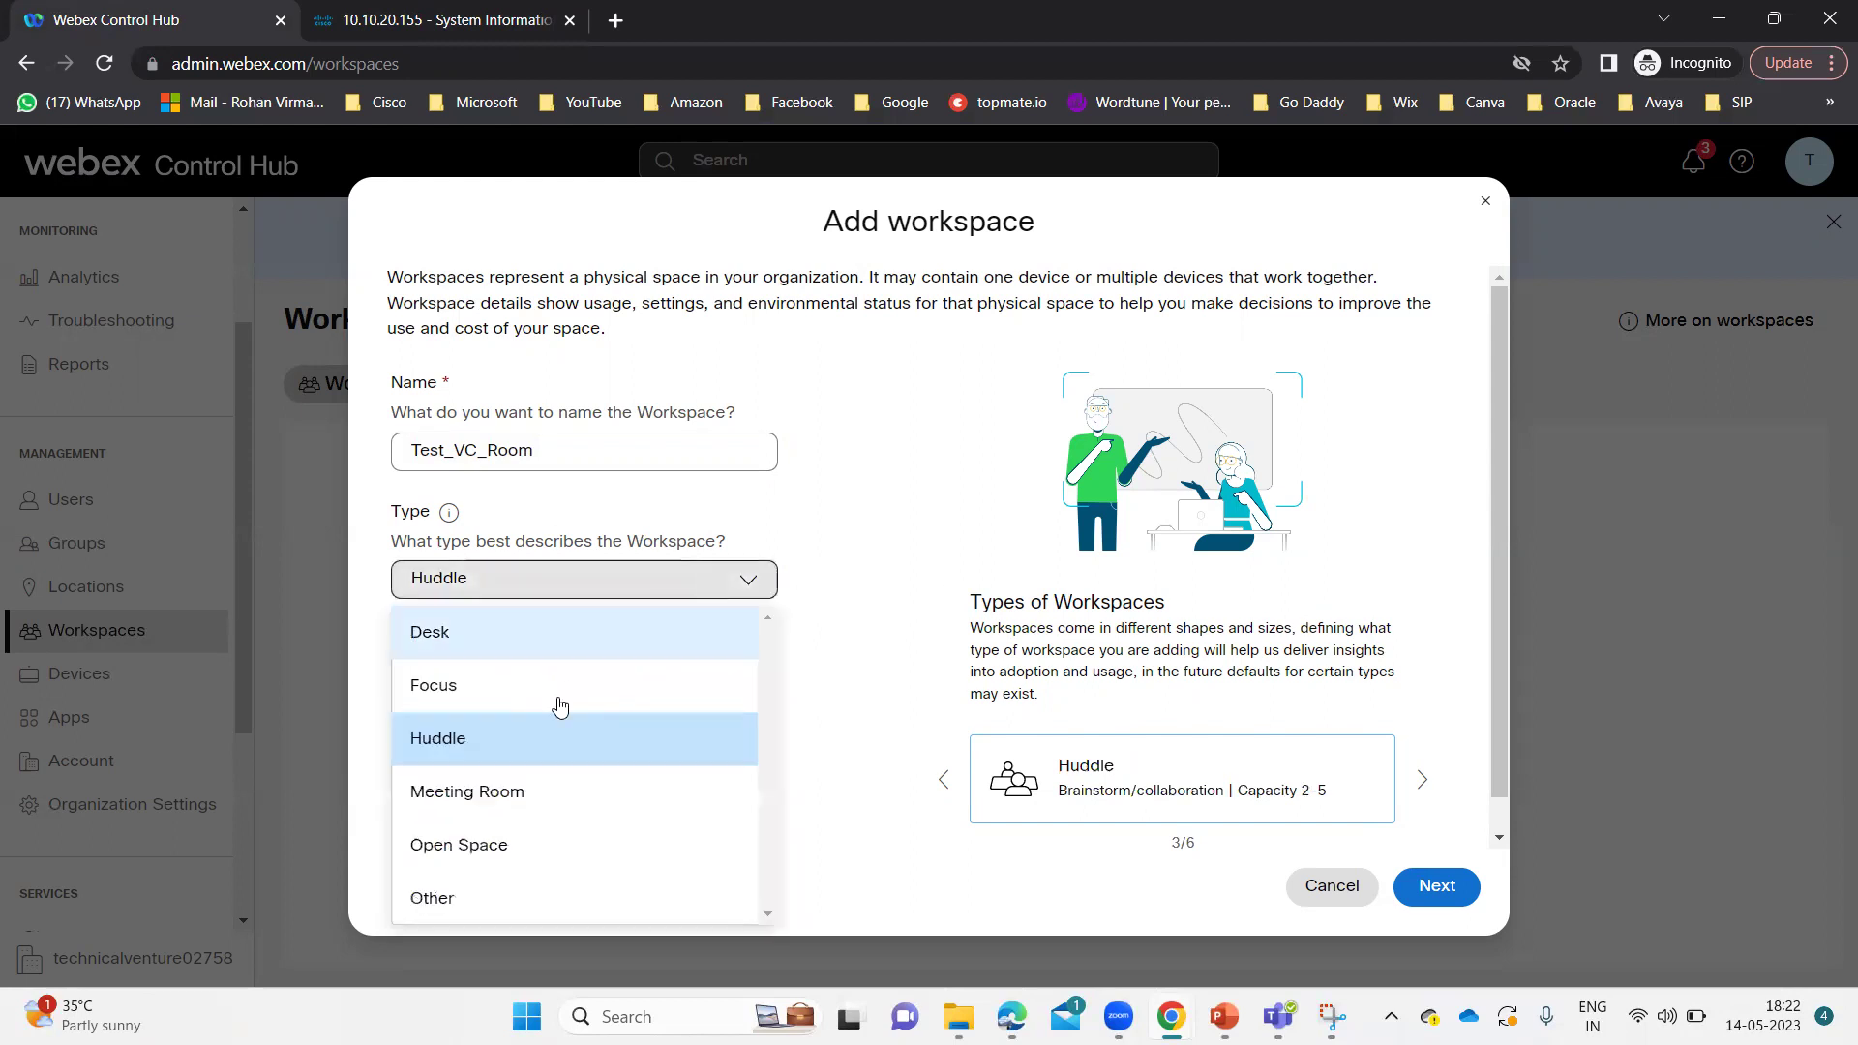
{"action": "left_click", "coordinate": [501, 790]}
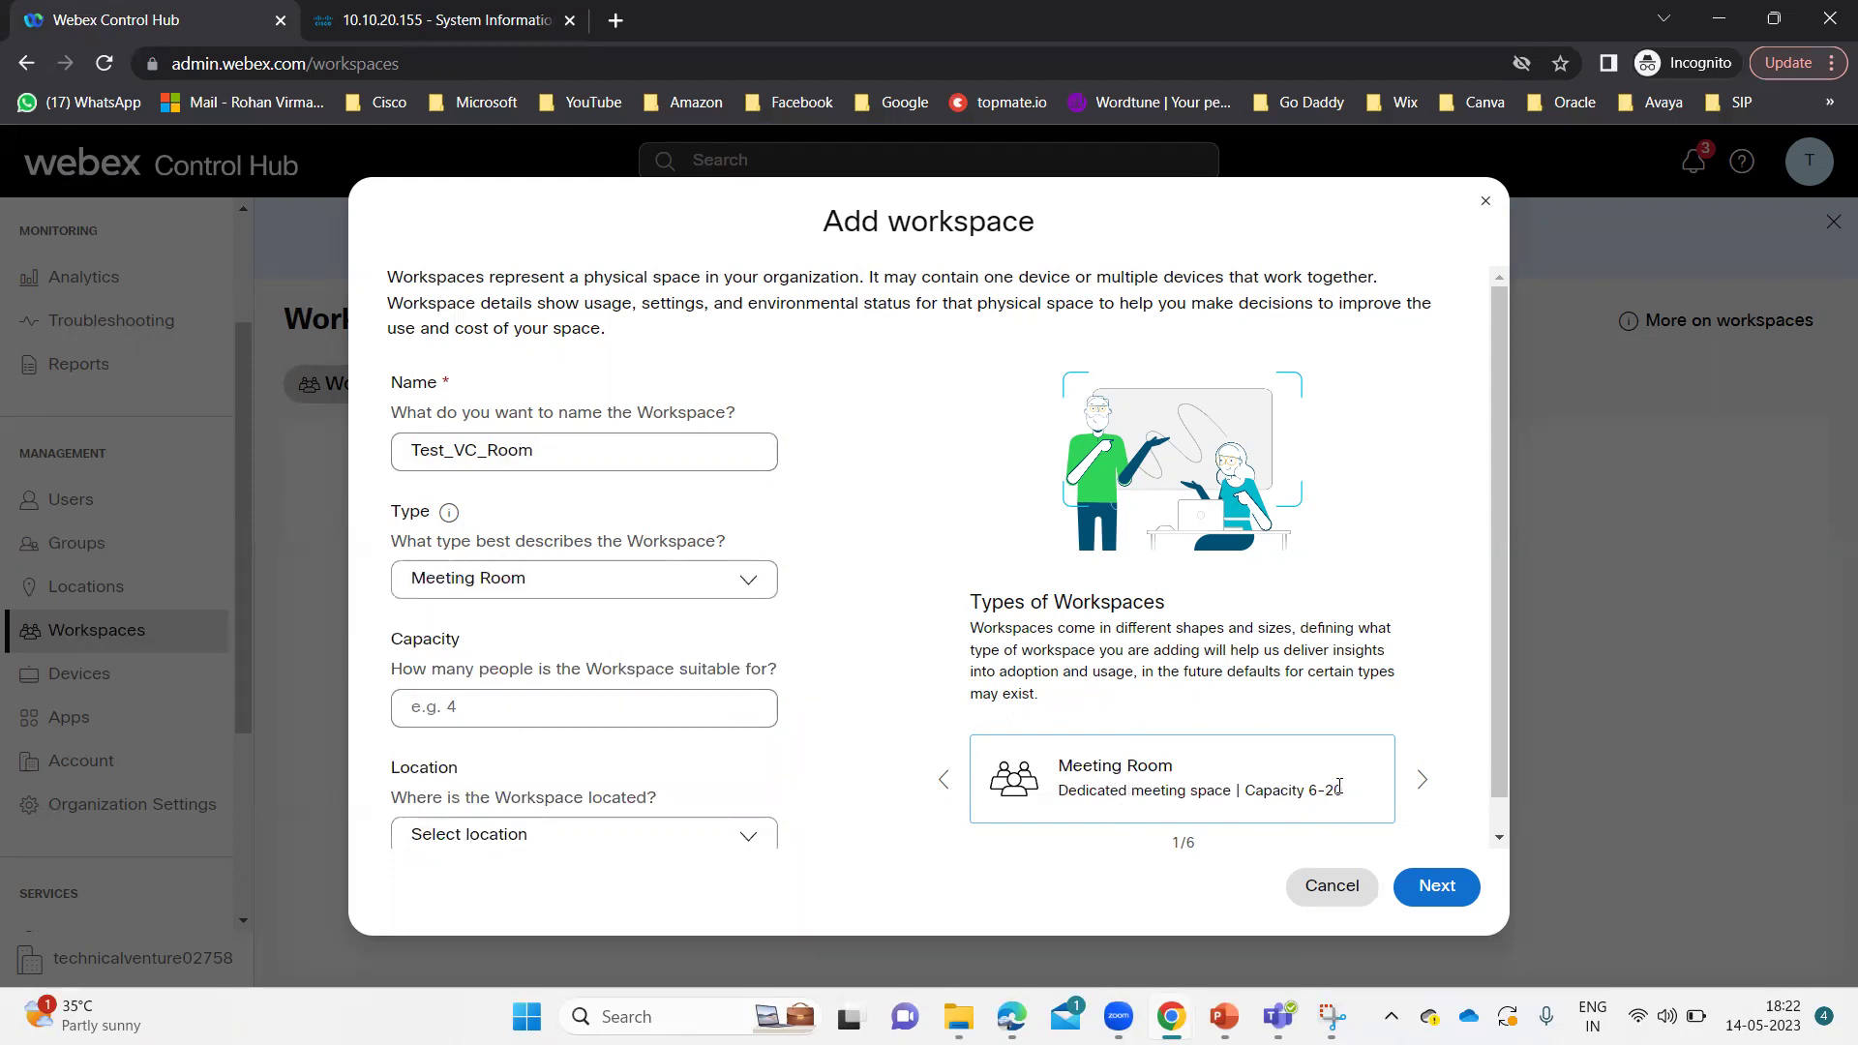
Set the workspace capacity to 10, leave the location unselected and continue to the device selection
{"action": "left_click", "coordinate": [433, 705]}
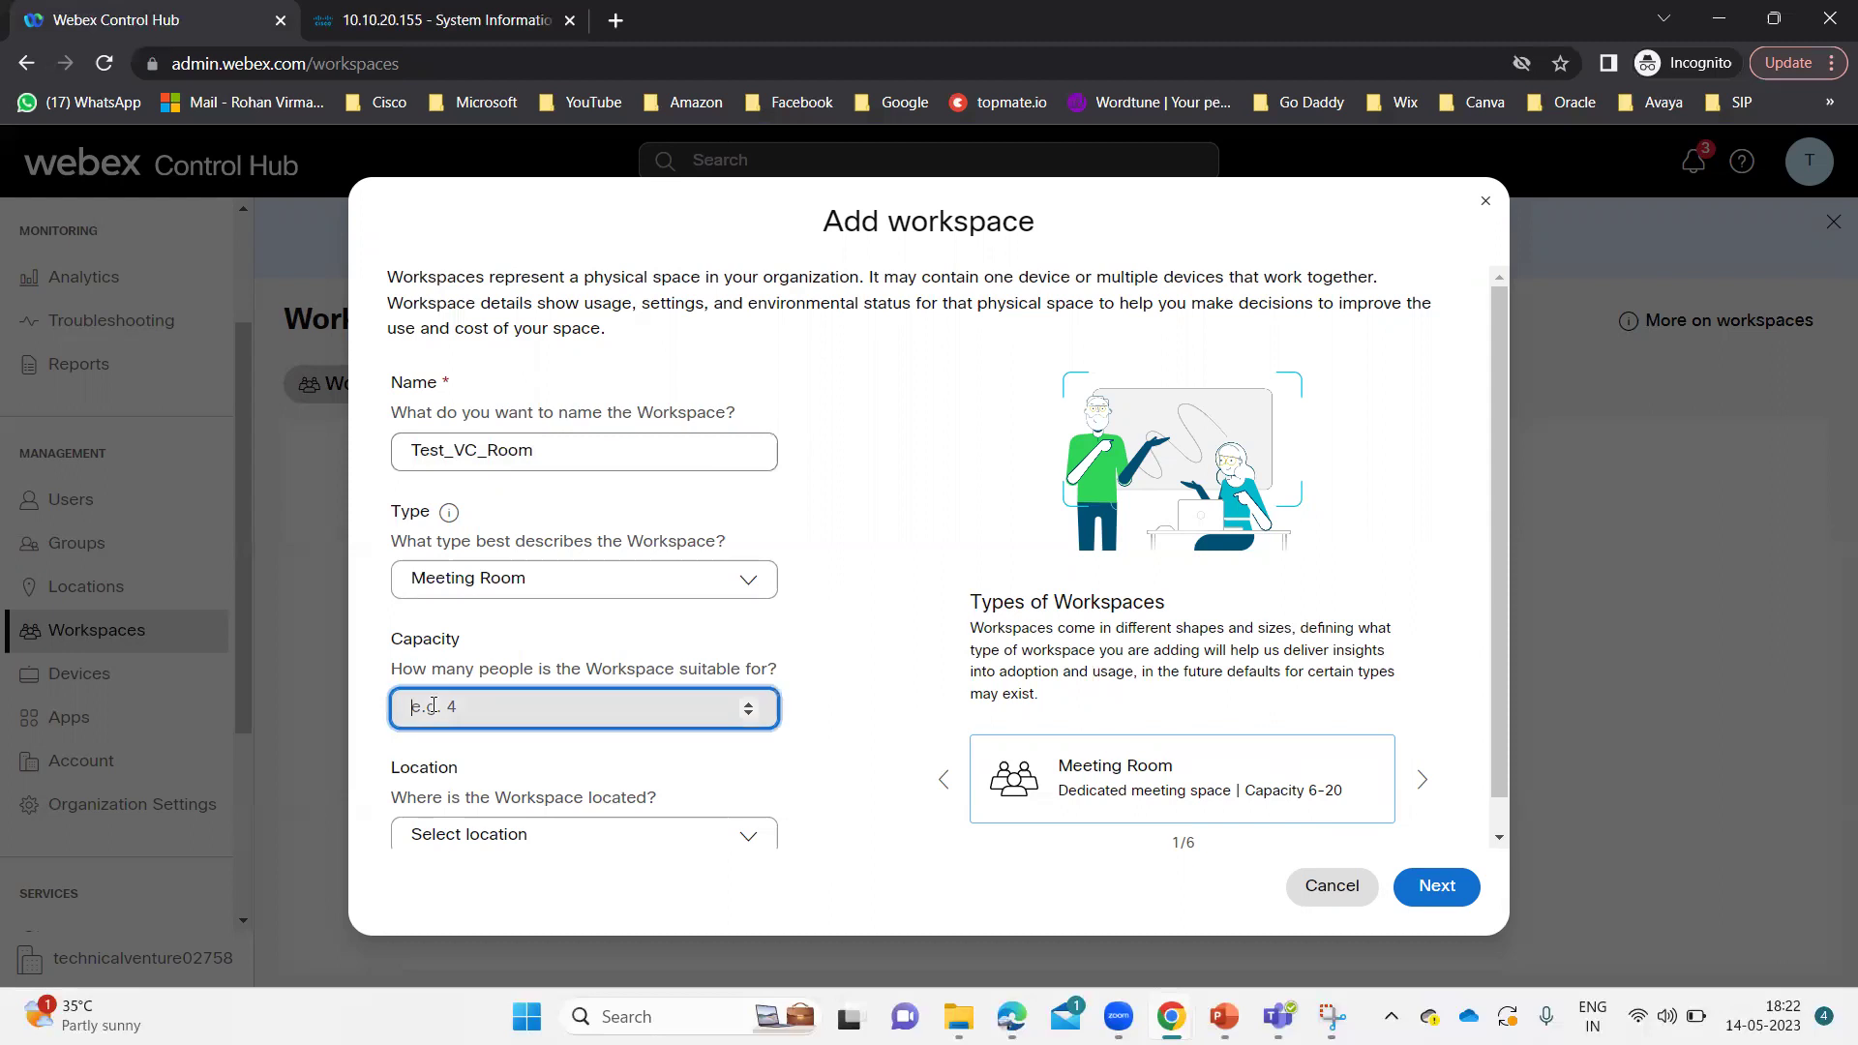
{"action": "type", "text": "10"}
{"action": "left_click", "coordinate": [867, 692]}
{"action": "scroll", "coordinate": [867, 693], "scroll_direction": "down", "scroll_amount": 1}
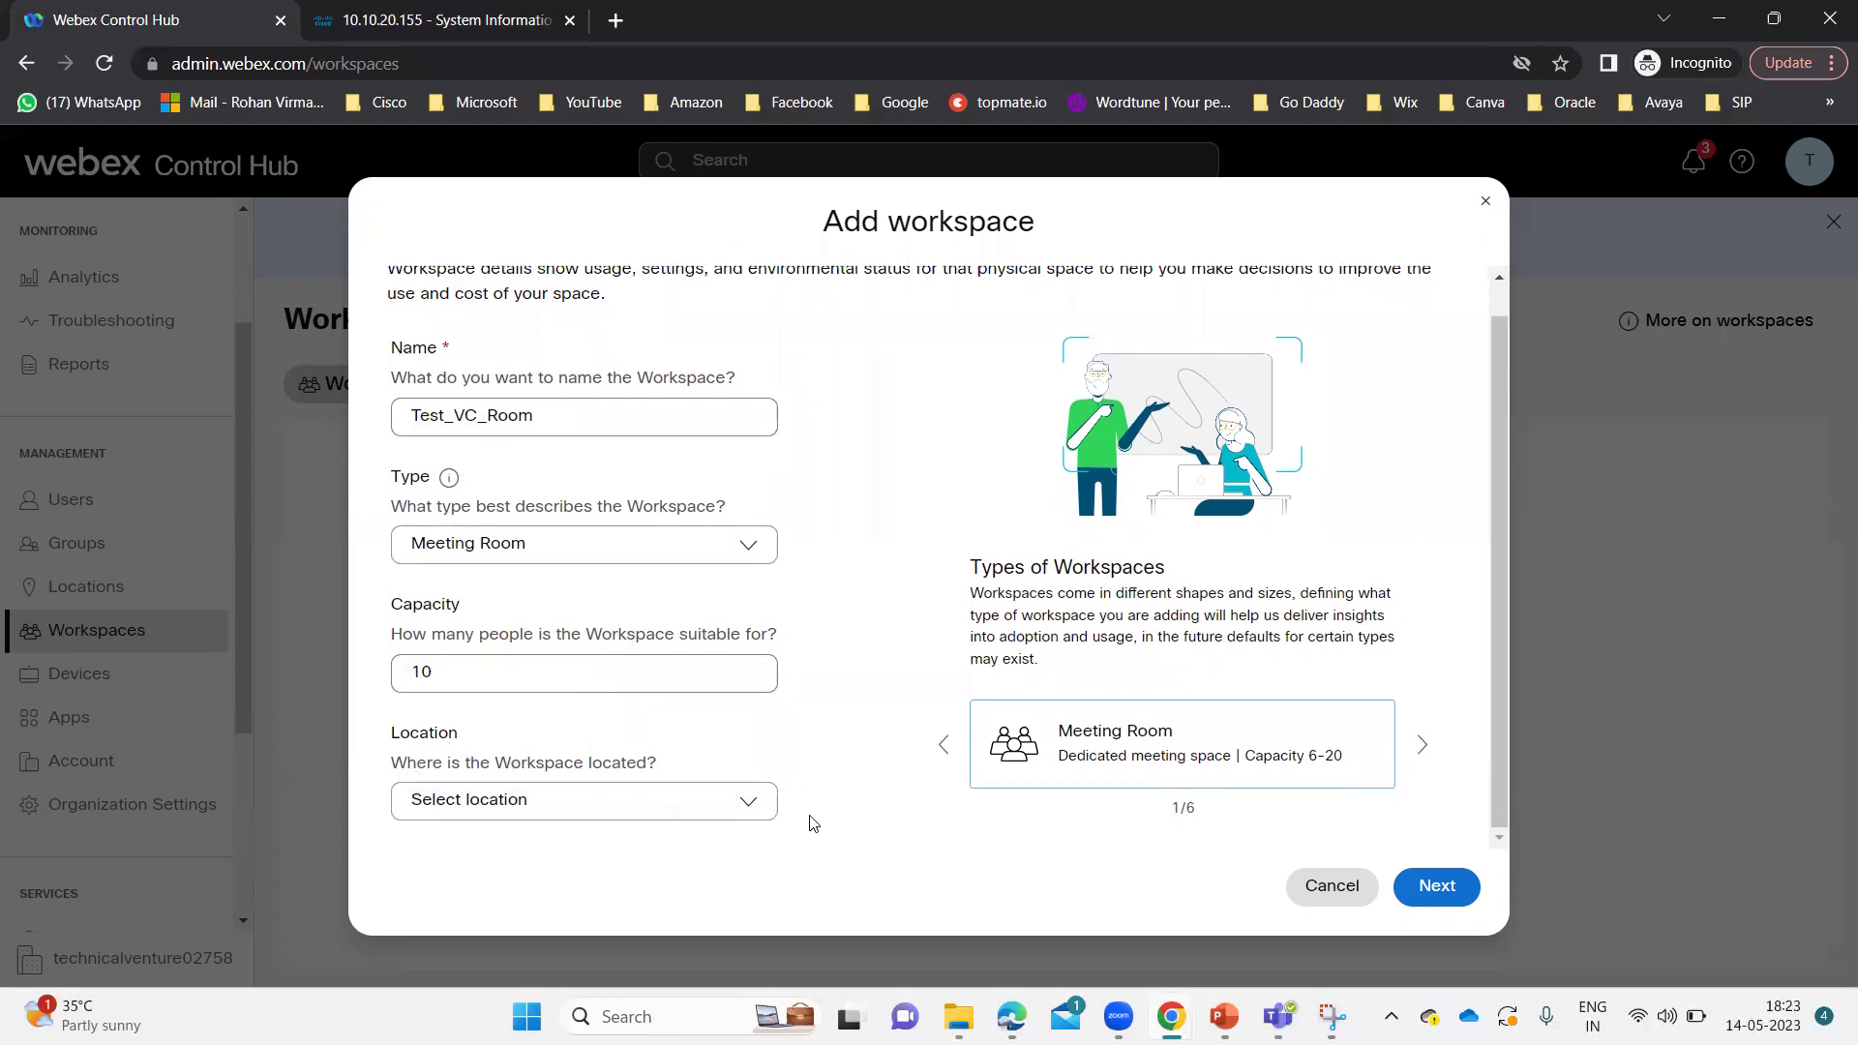
{"action": "left_click", "coordinate": [755, 809]}
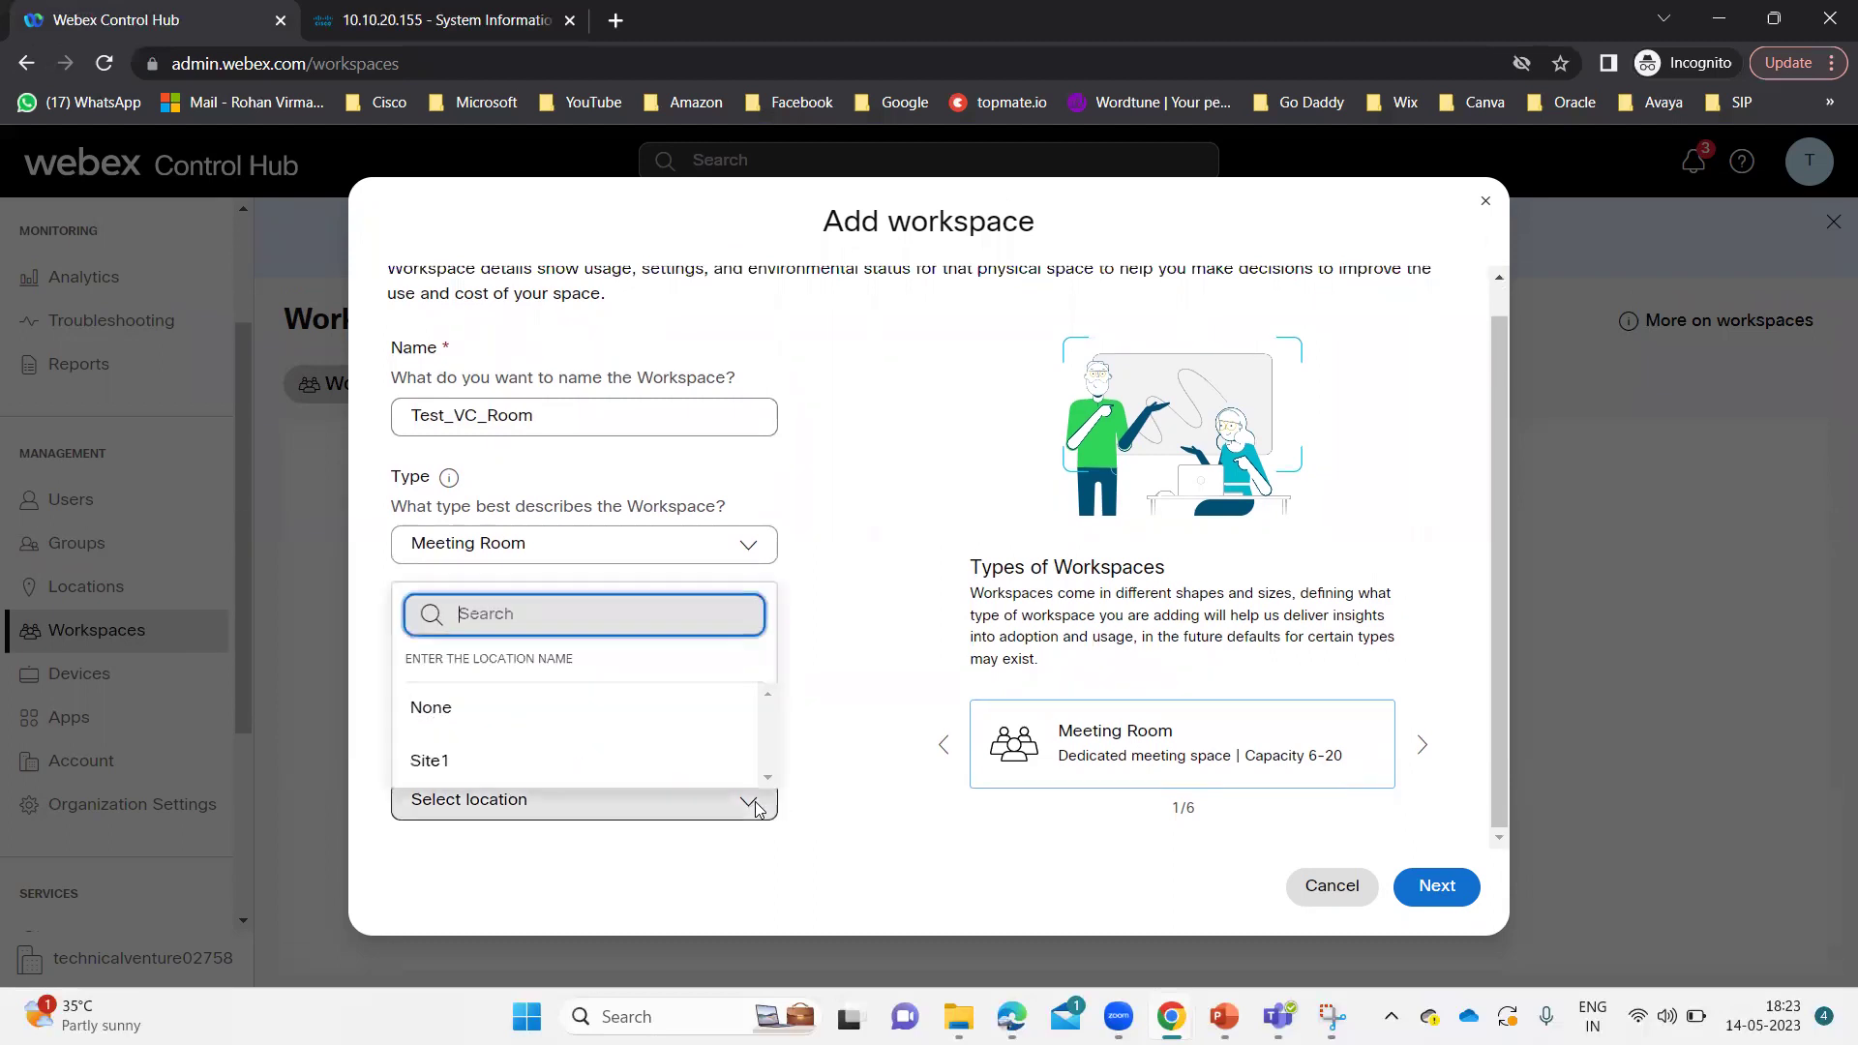
{"action": "left_click", "coordinate": [838, 716]}
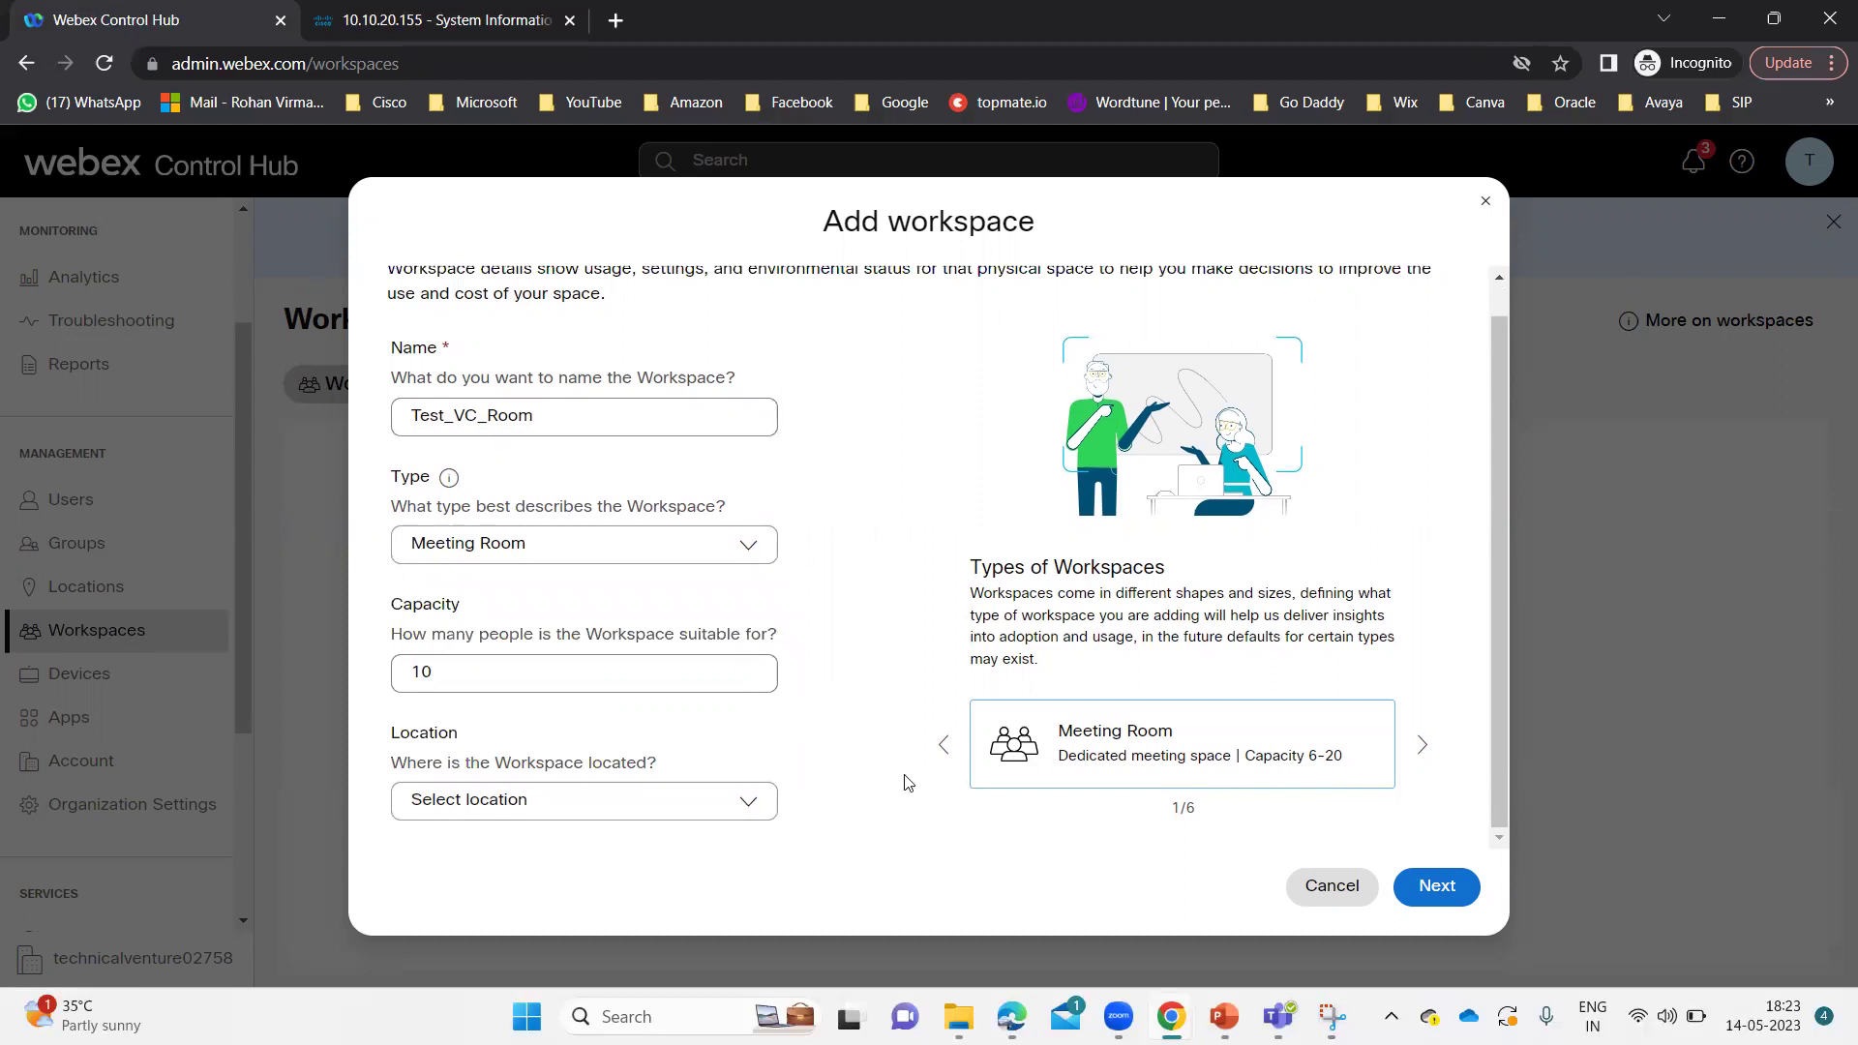
{"action": "left_click", "coordinate": [1436, 893]}
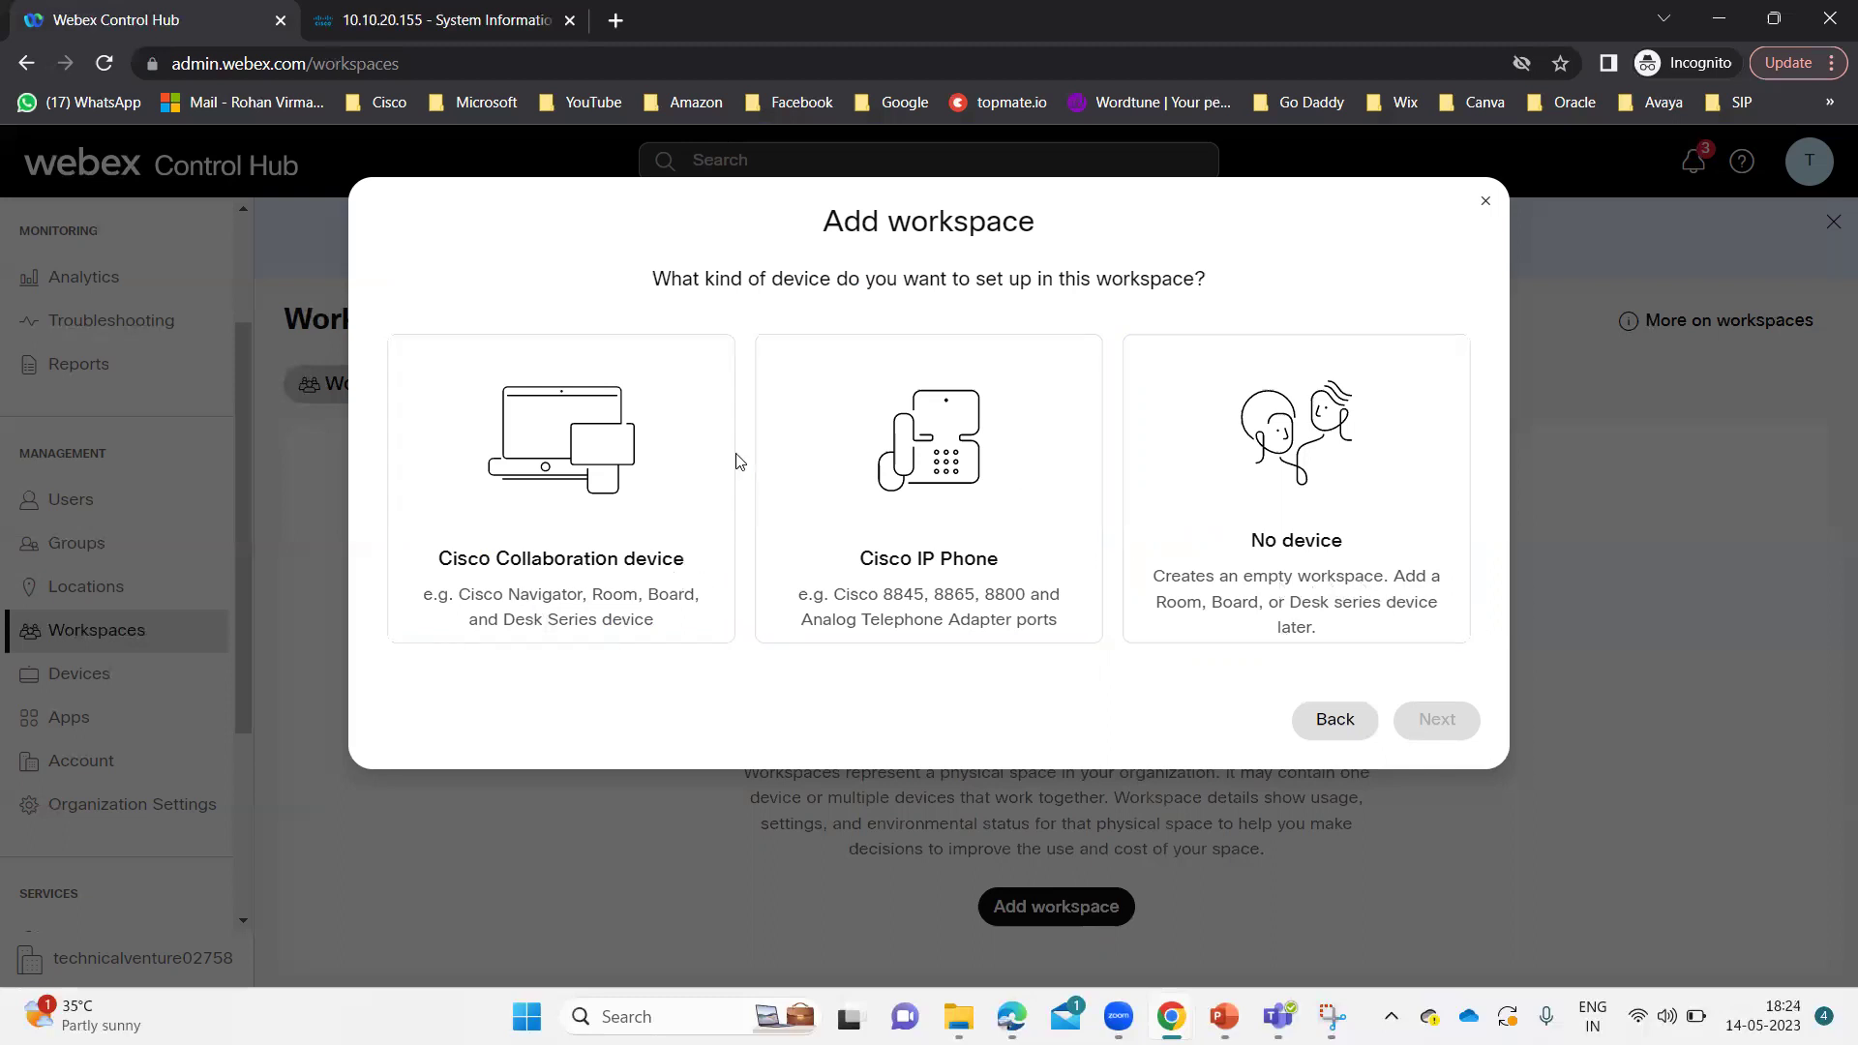
Choose Cisco Collaboration device as the kind of device to set up in the workspace
{"action": "left_click", "coordinate": [482, 39]}
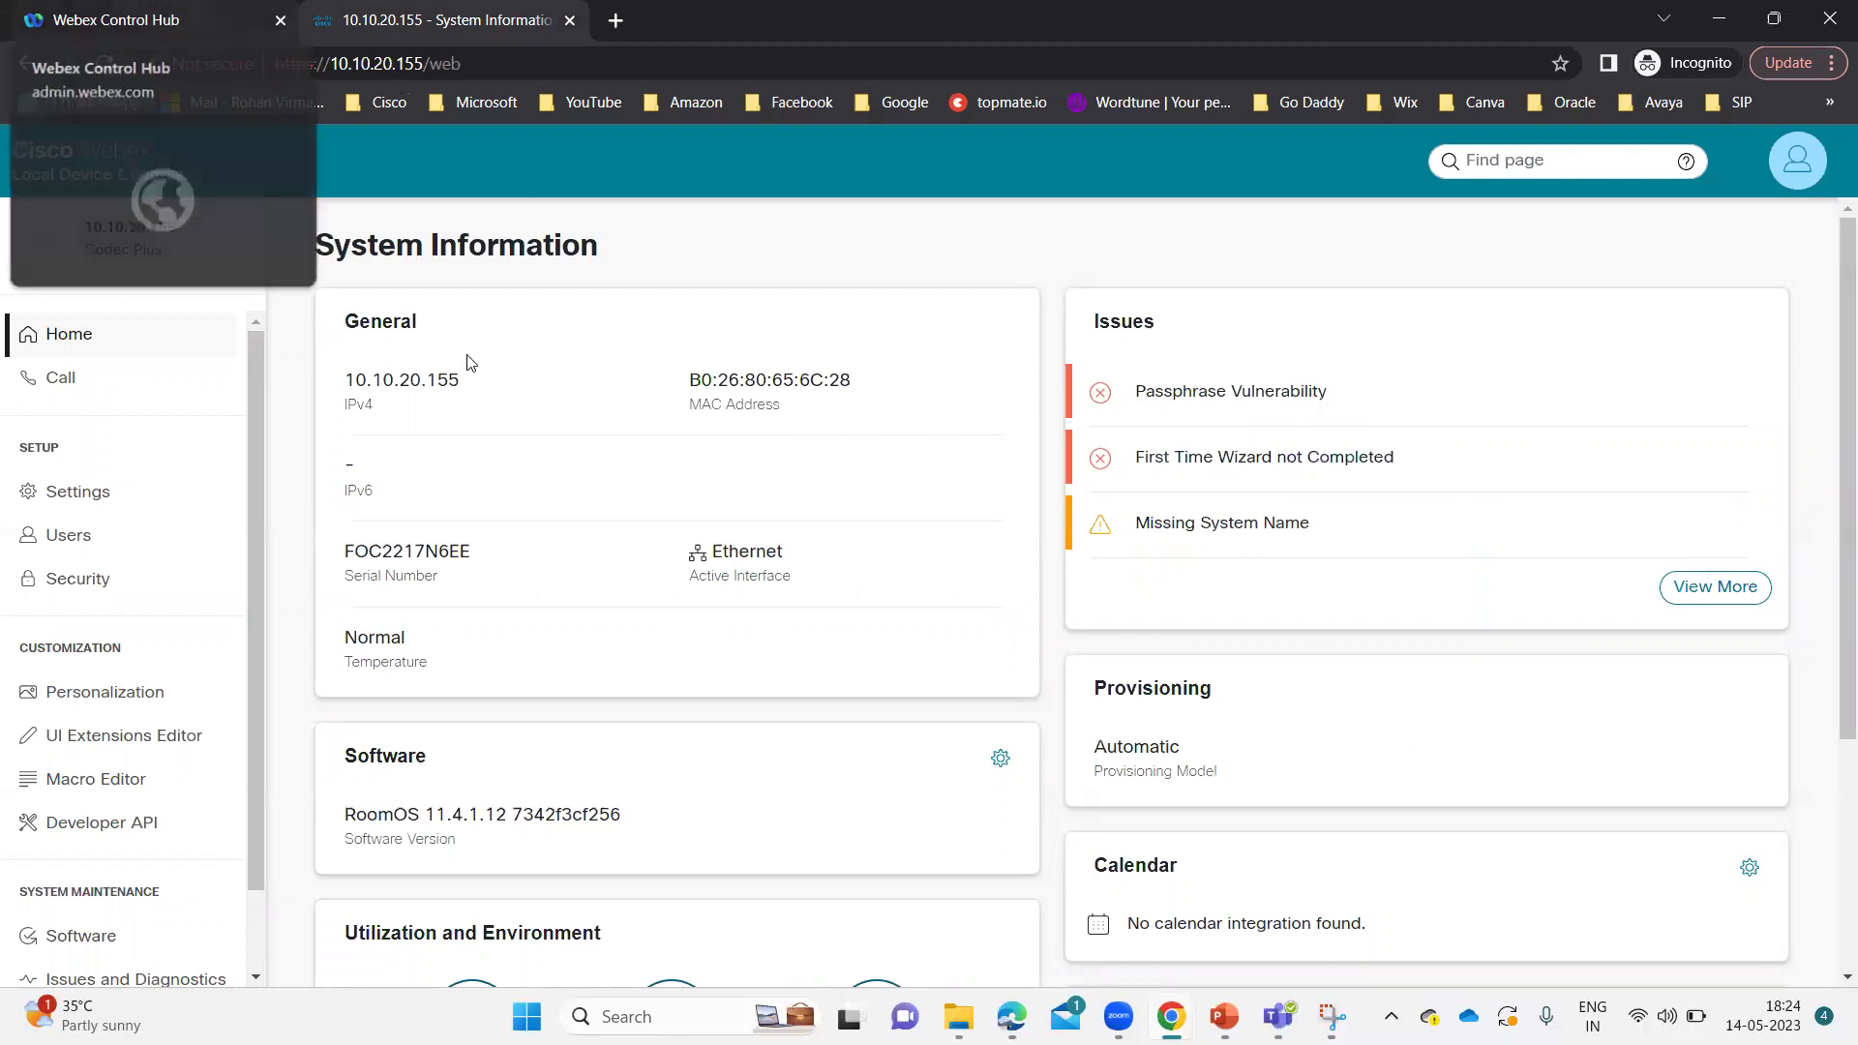
{"action": "left_click", "coordinate": [179, 23]}
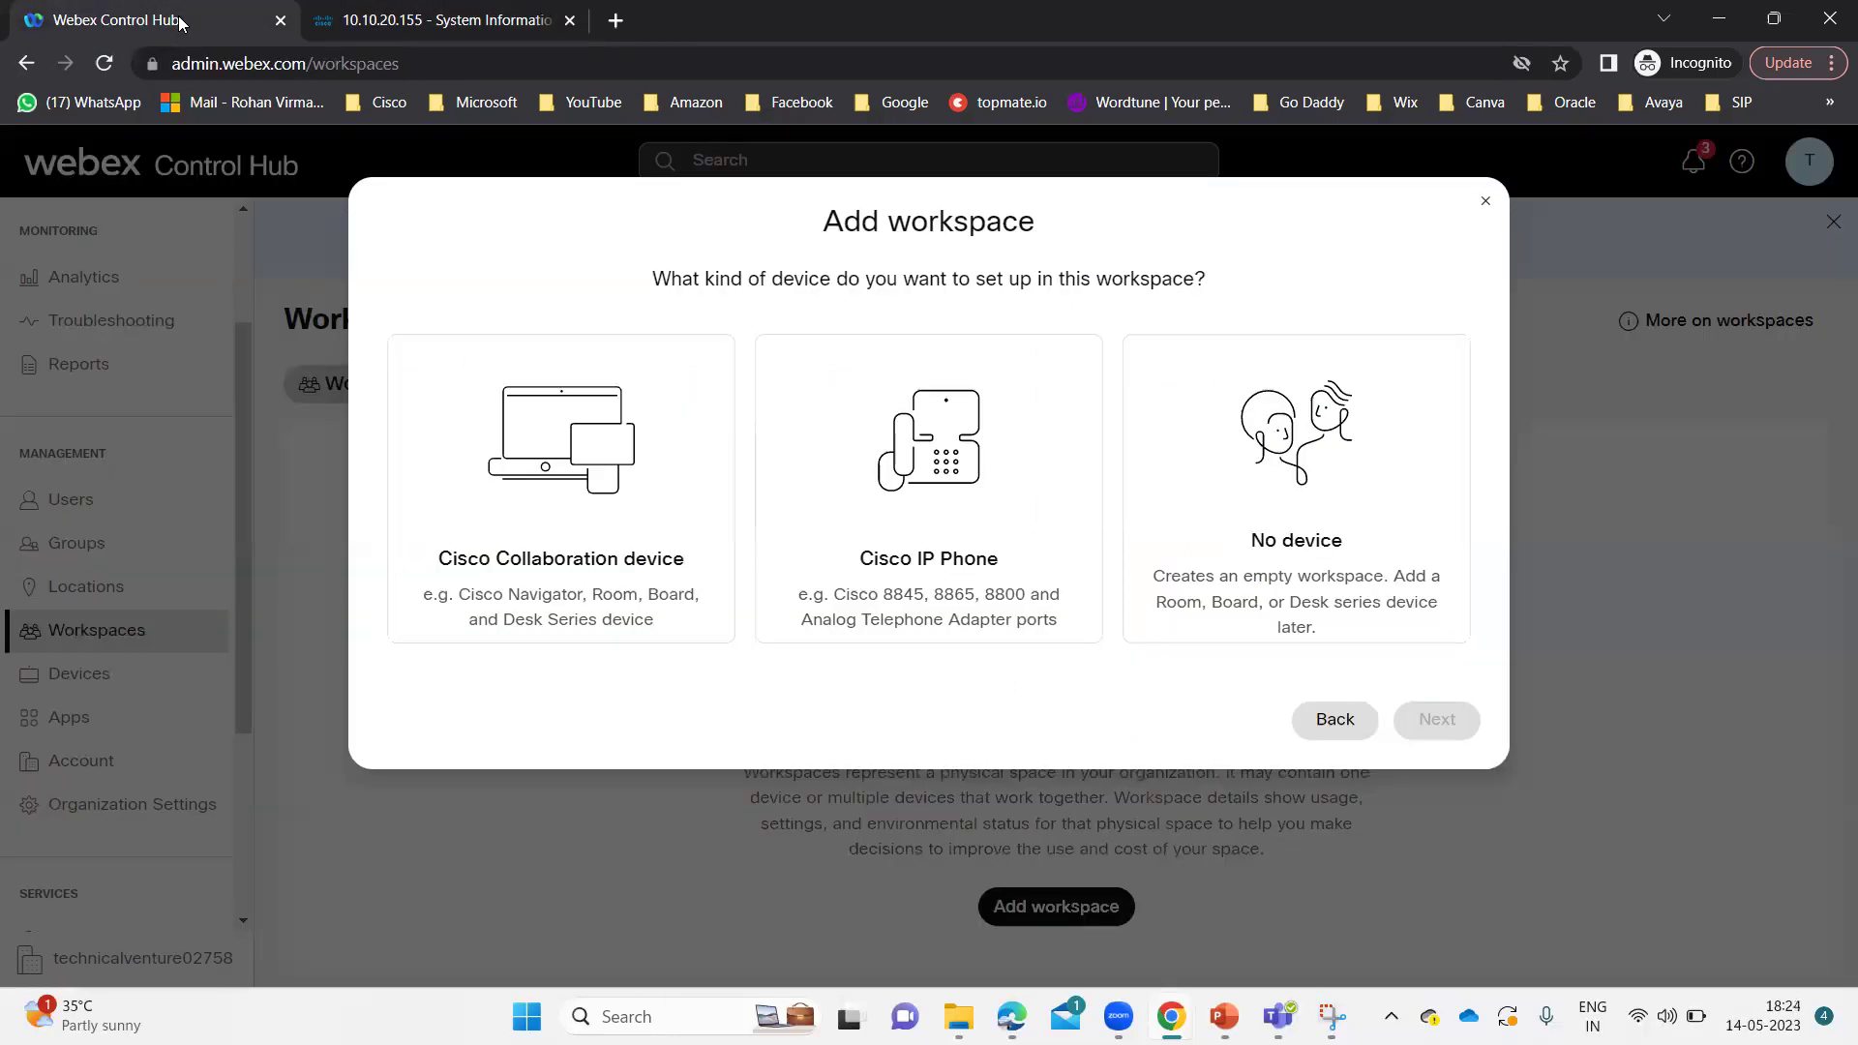
{"action": "left_click", "coordinate": [619, 522]}
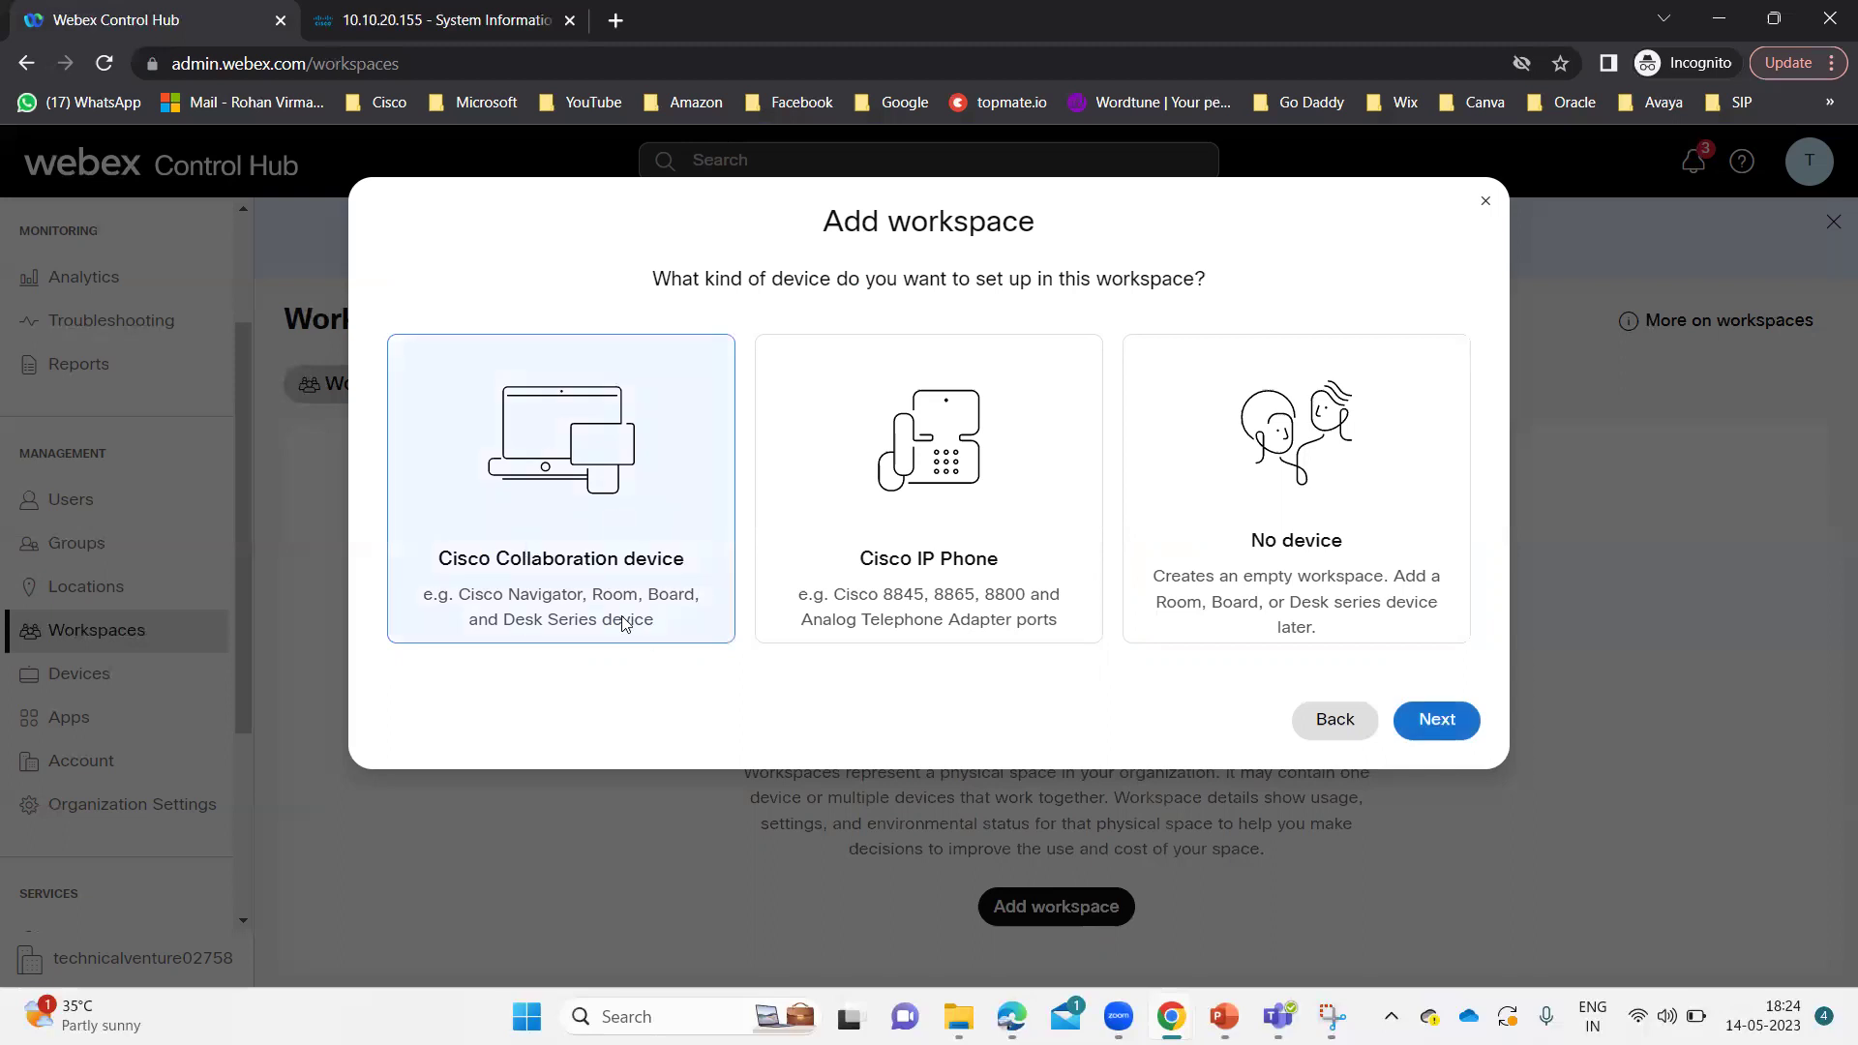
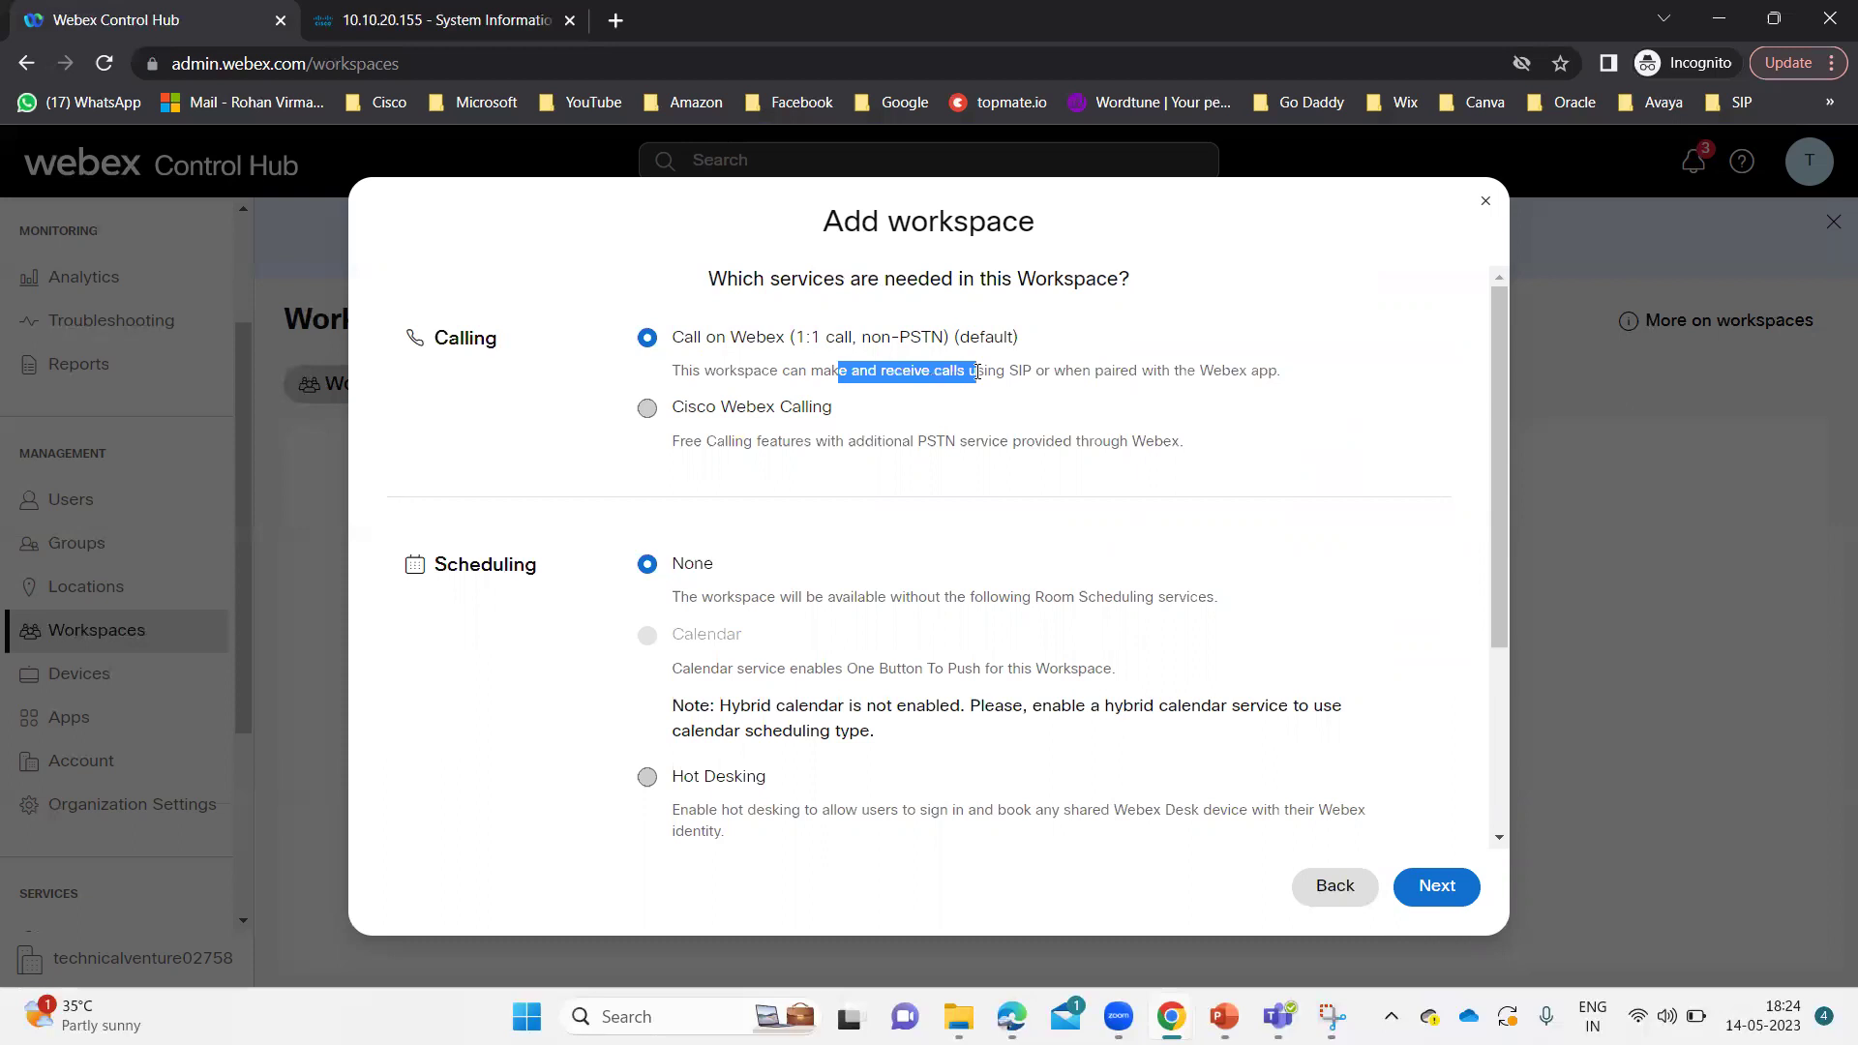
Keep Call on Webex as the calling service and None for scheduling, and continue to the activation code
{"action": "left_click_drag", "start_coordinate": [1018, 372], "coordinate": [1278, 377]}
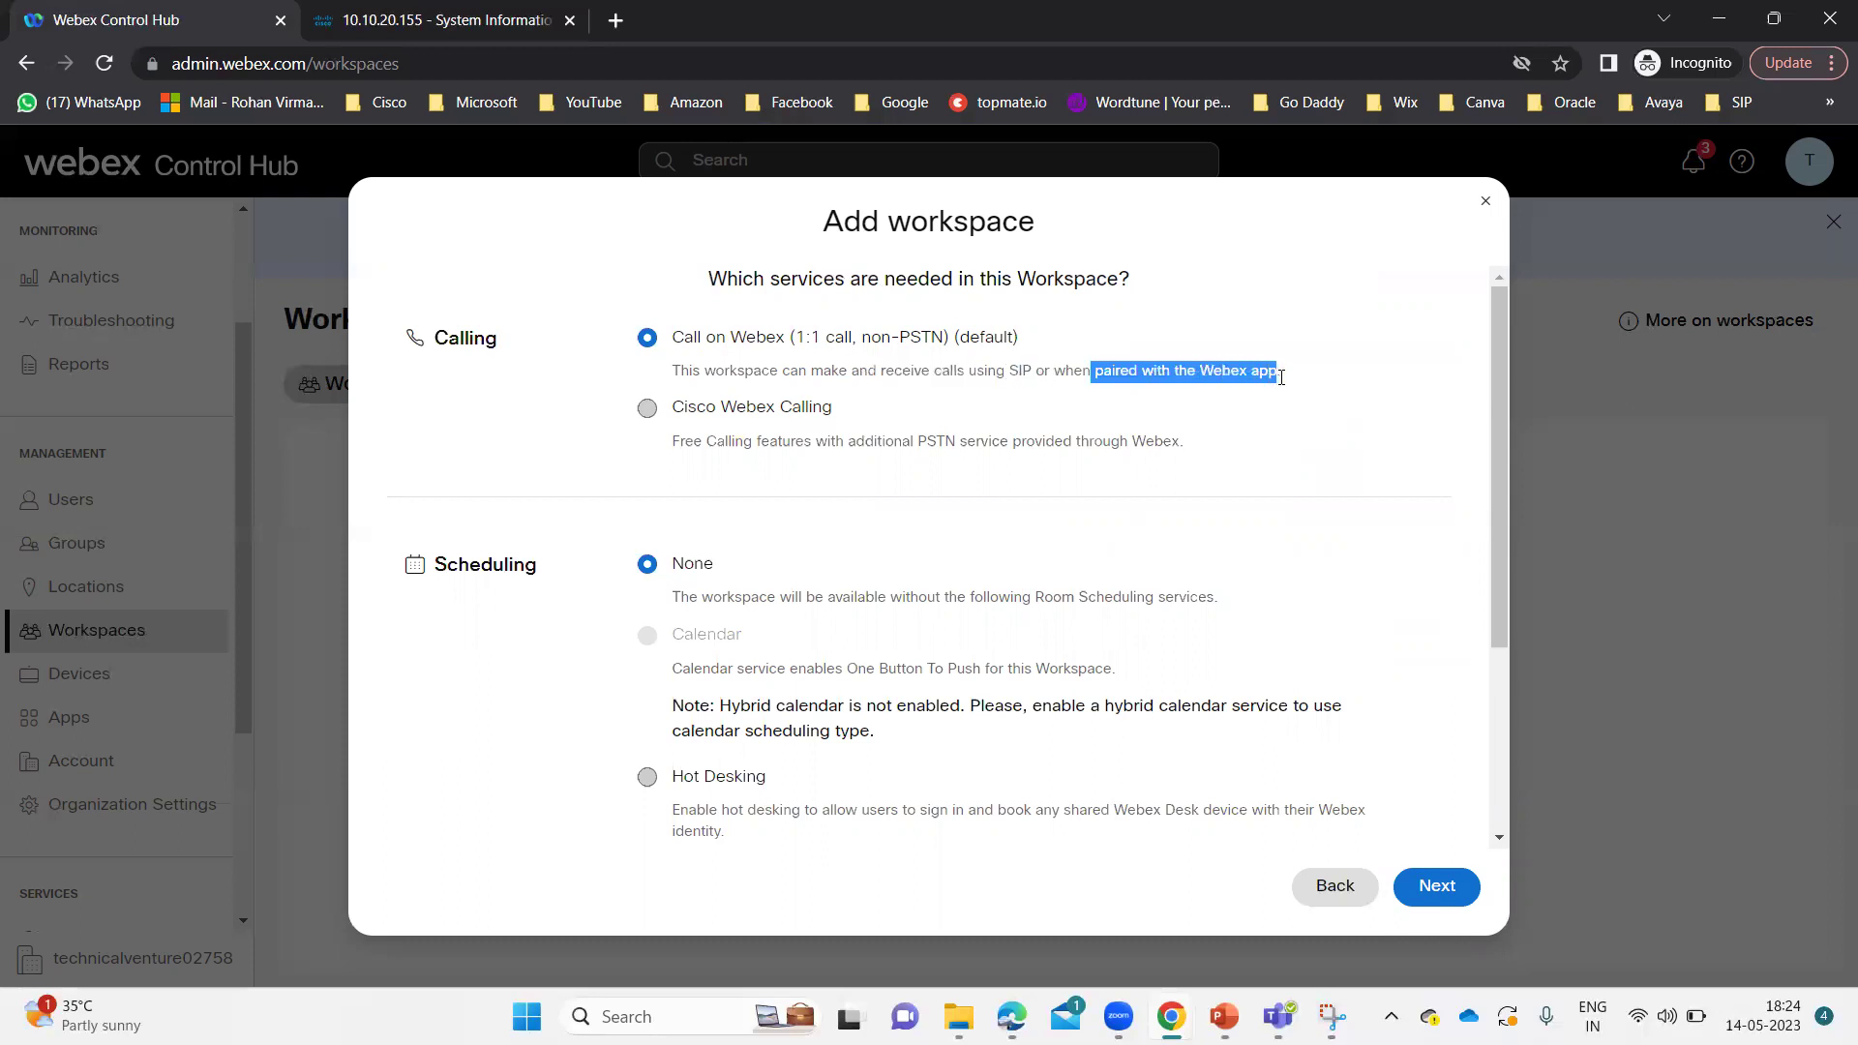
{"action": "left_click", "coordinate": [1278, 378]}
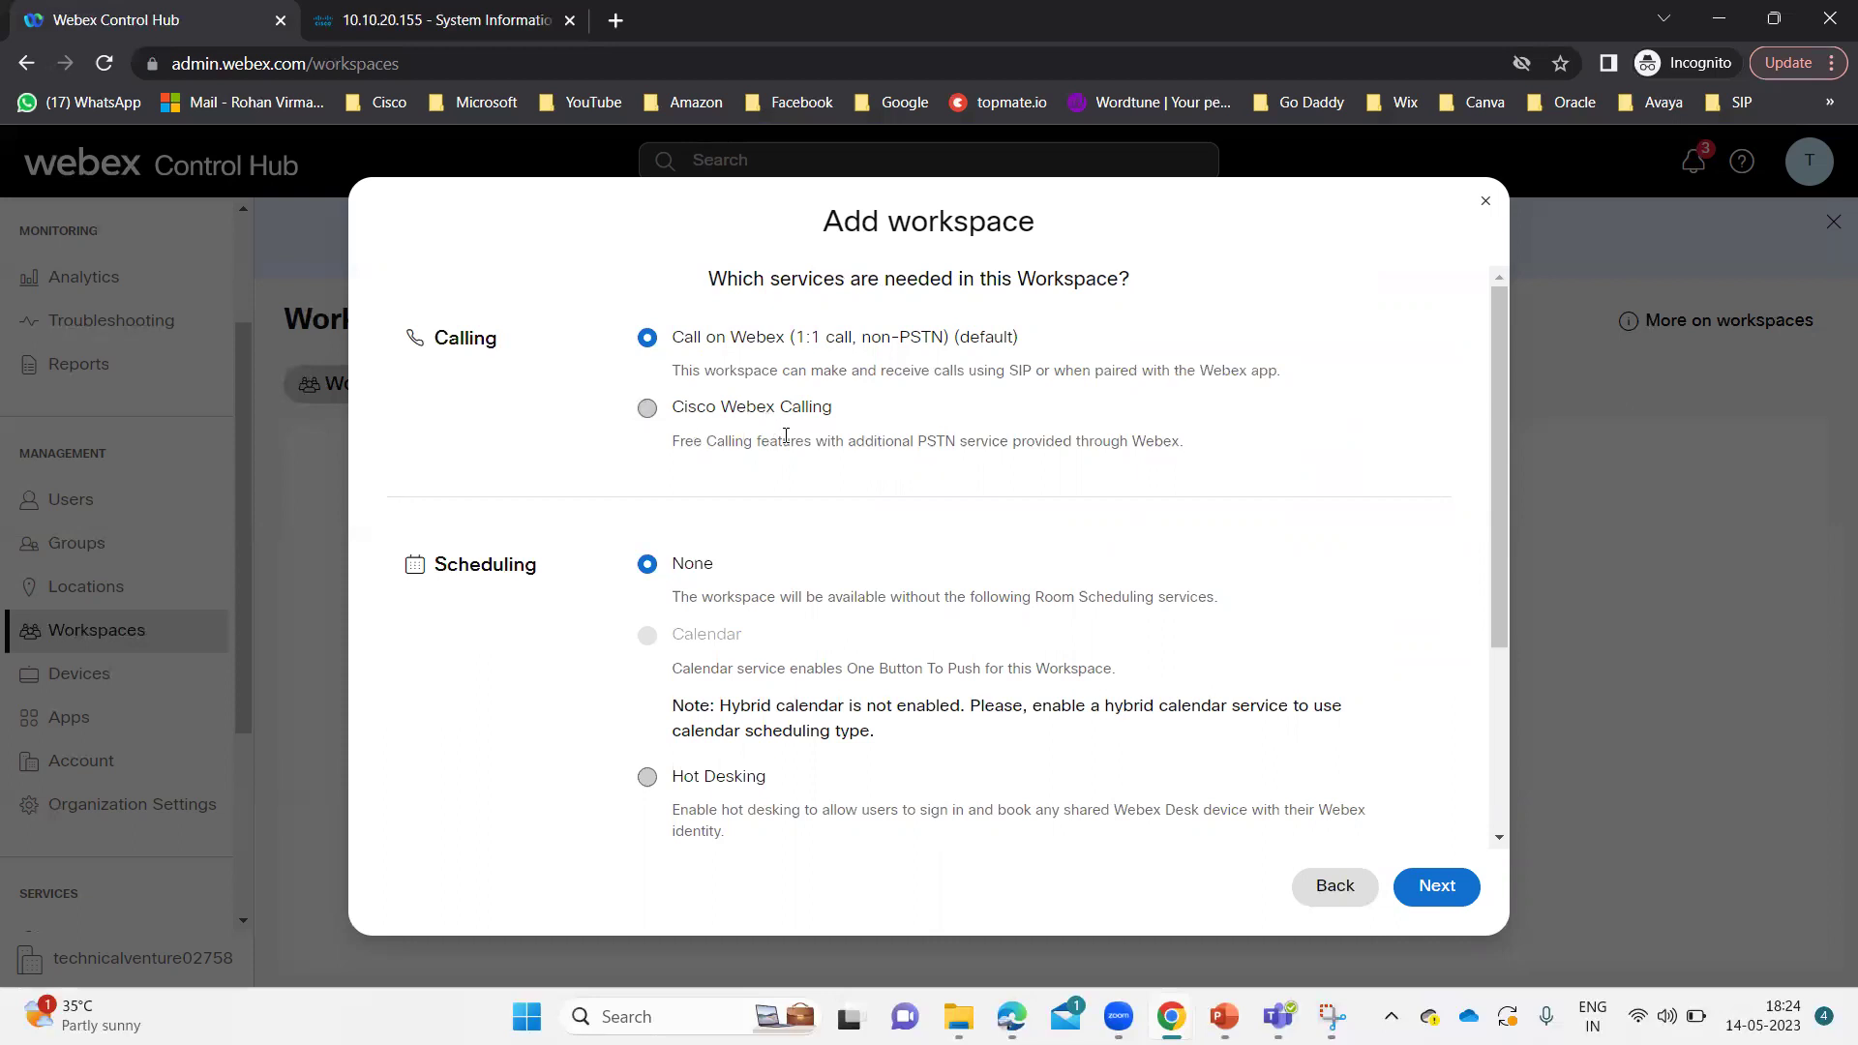
{"action": "left_click_drag", "start_coordinate": [850, 443], "coordinate": [1177, 442]}
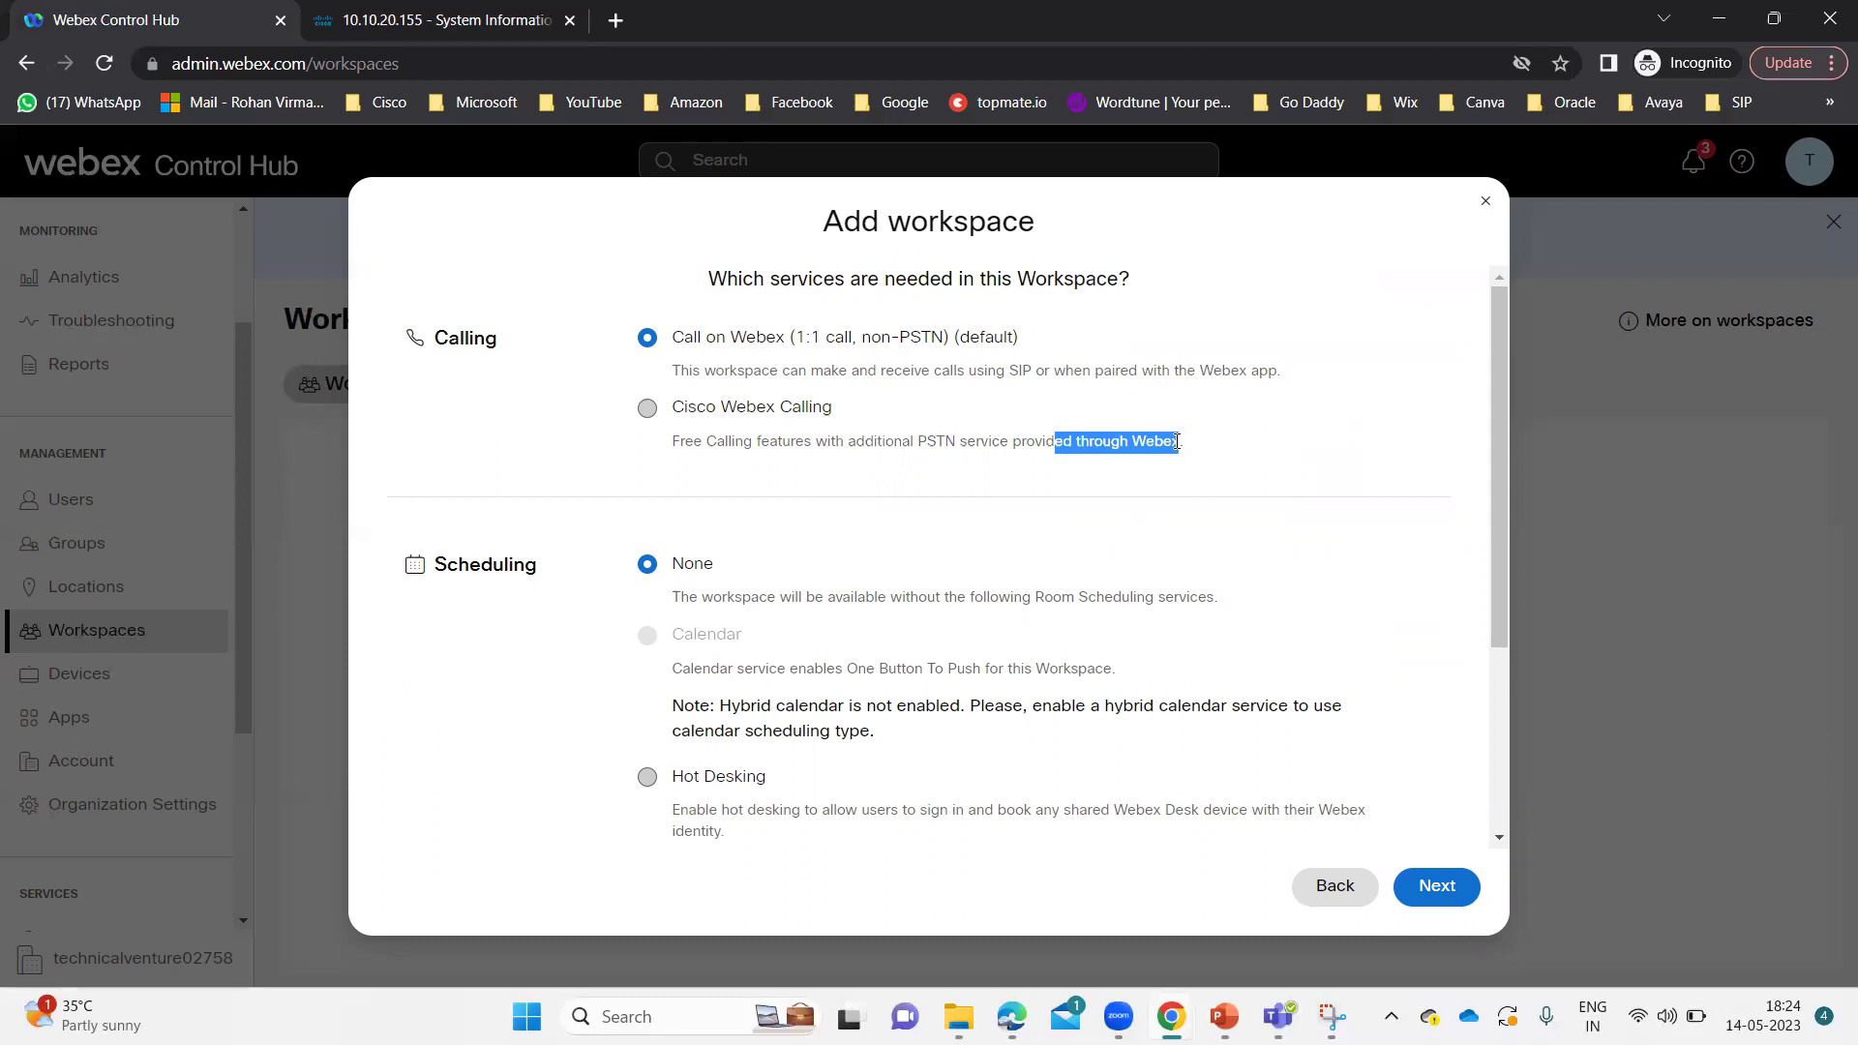
{"action": "left_click", "coordinate": [1198, 448]}
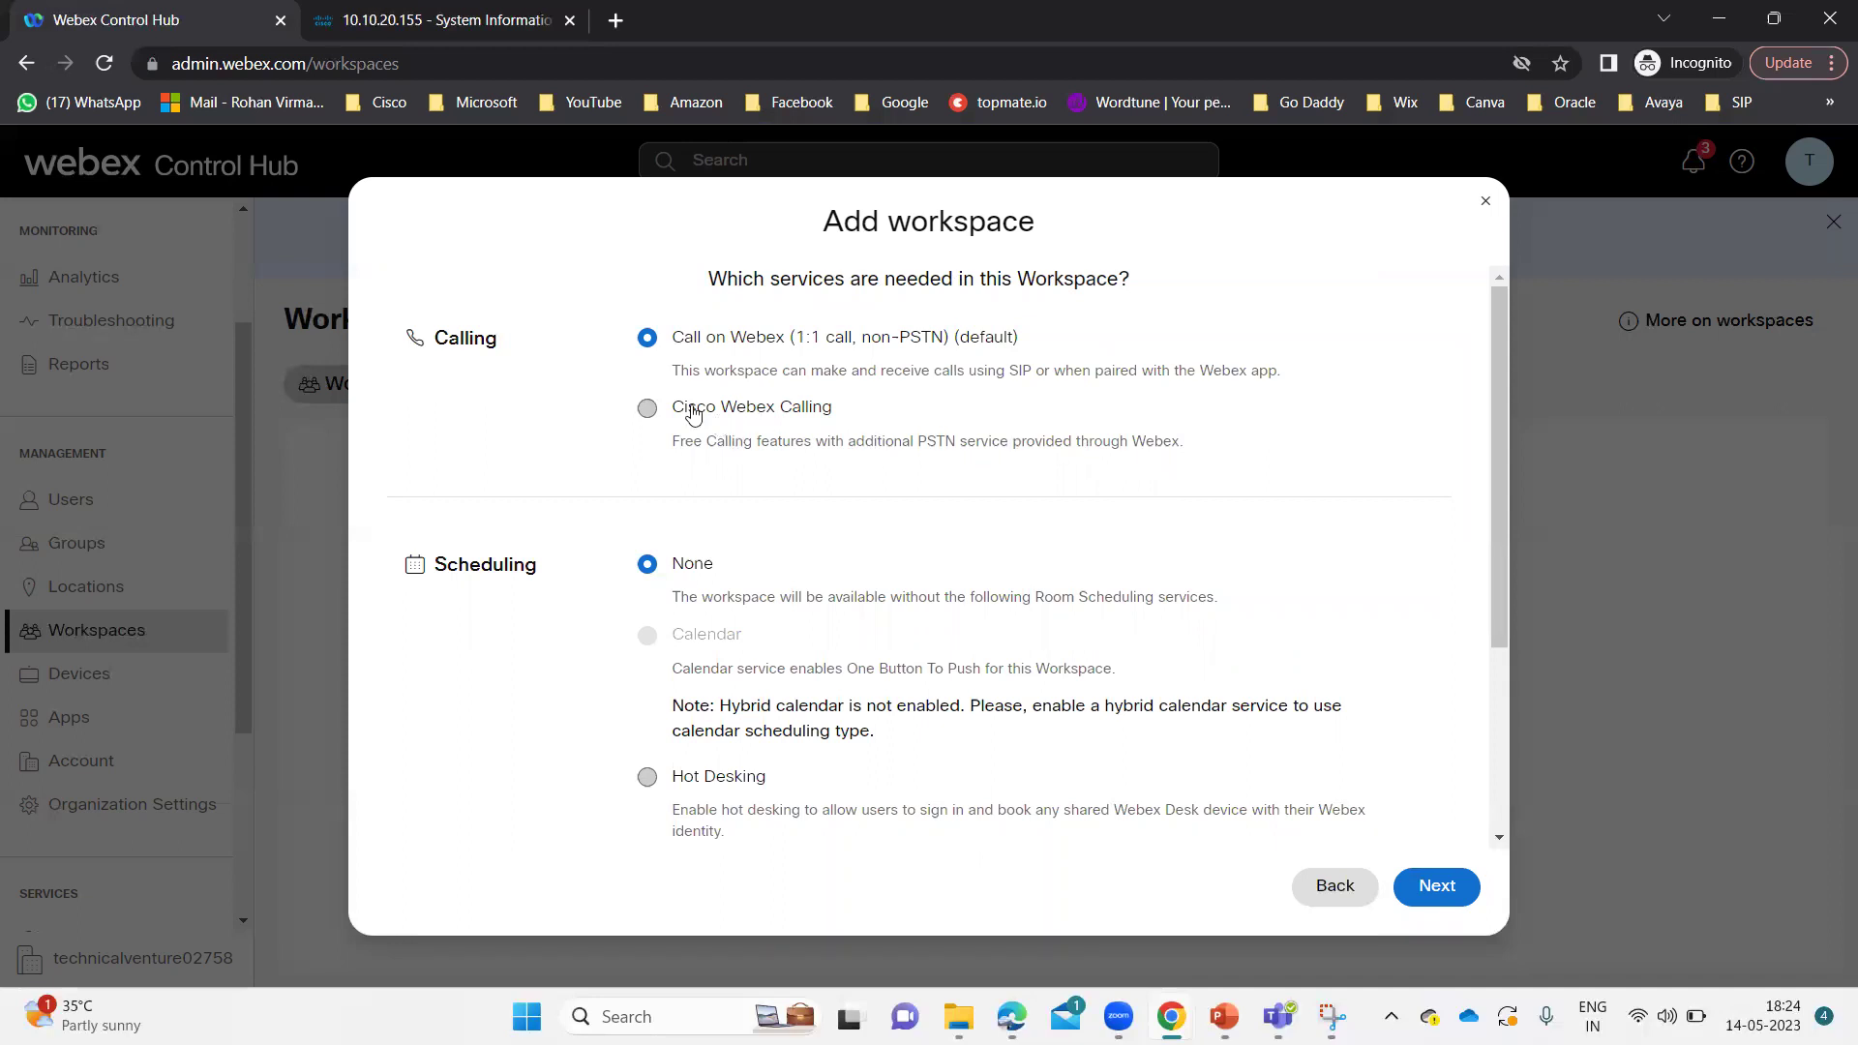
{"action": "left_click", "coordinate": [649, 408]}
{"action": "left_click", "coordinate": [647, 338]}
{"action": "left_click_drag", "start_coordinate": [843, 666], "coordinate": [980, 664]}
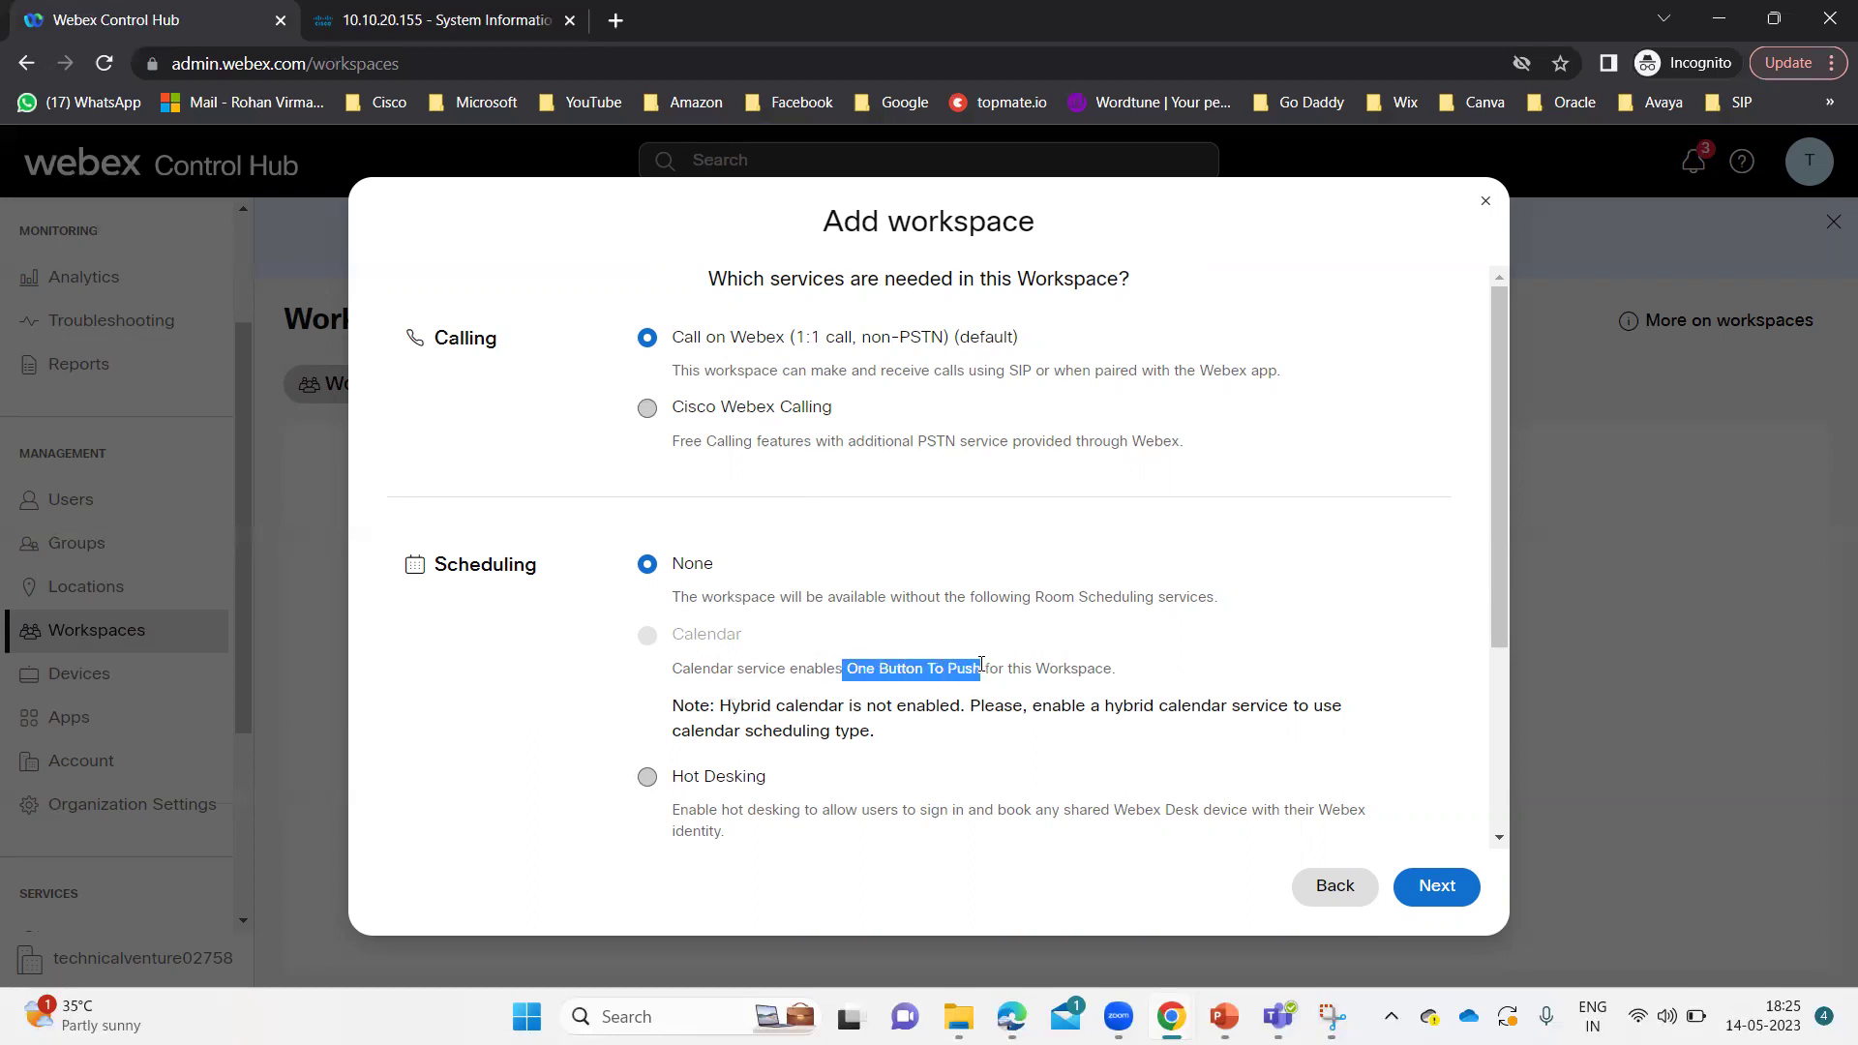
{"action": "left_click", "coordinate": [1167, 664]}
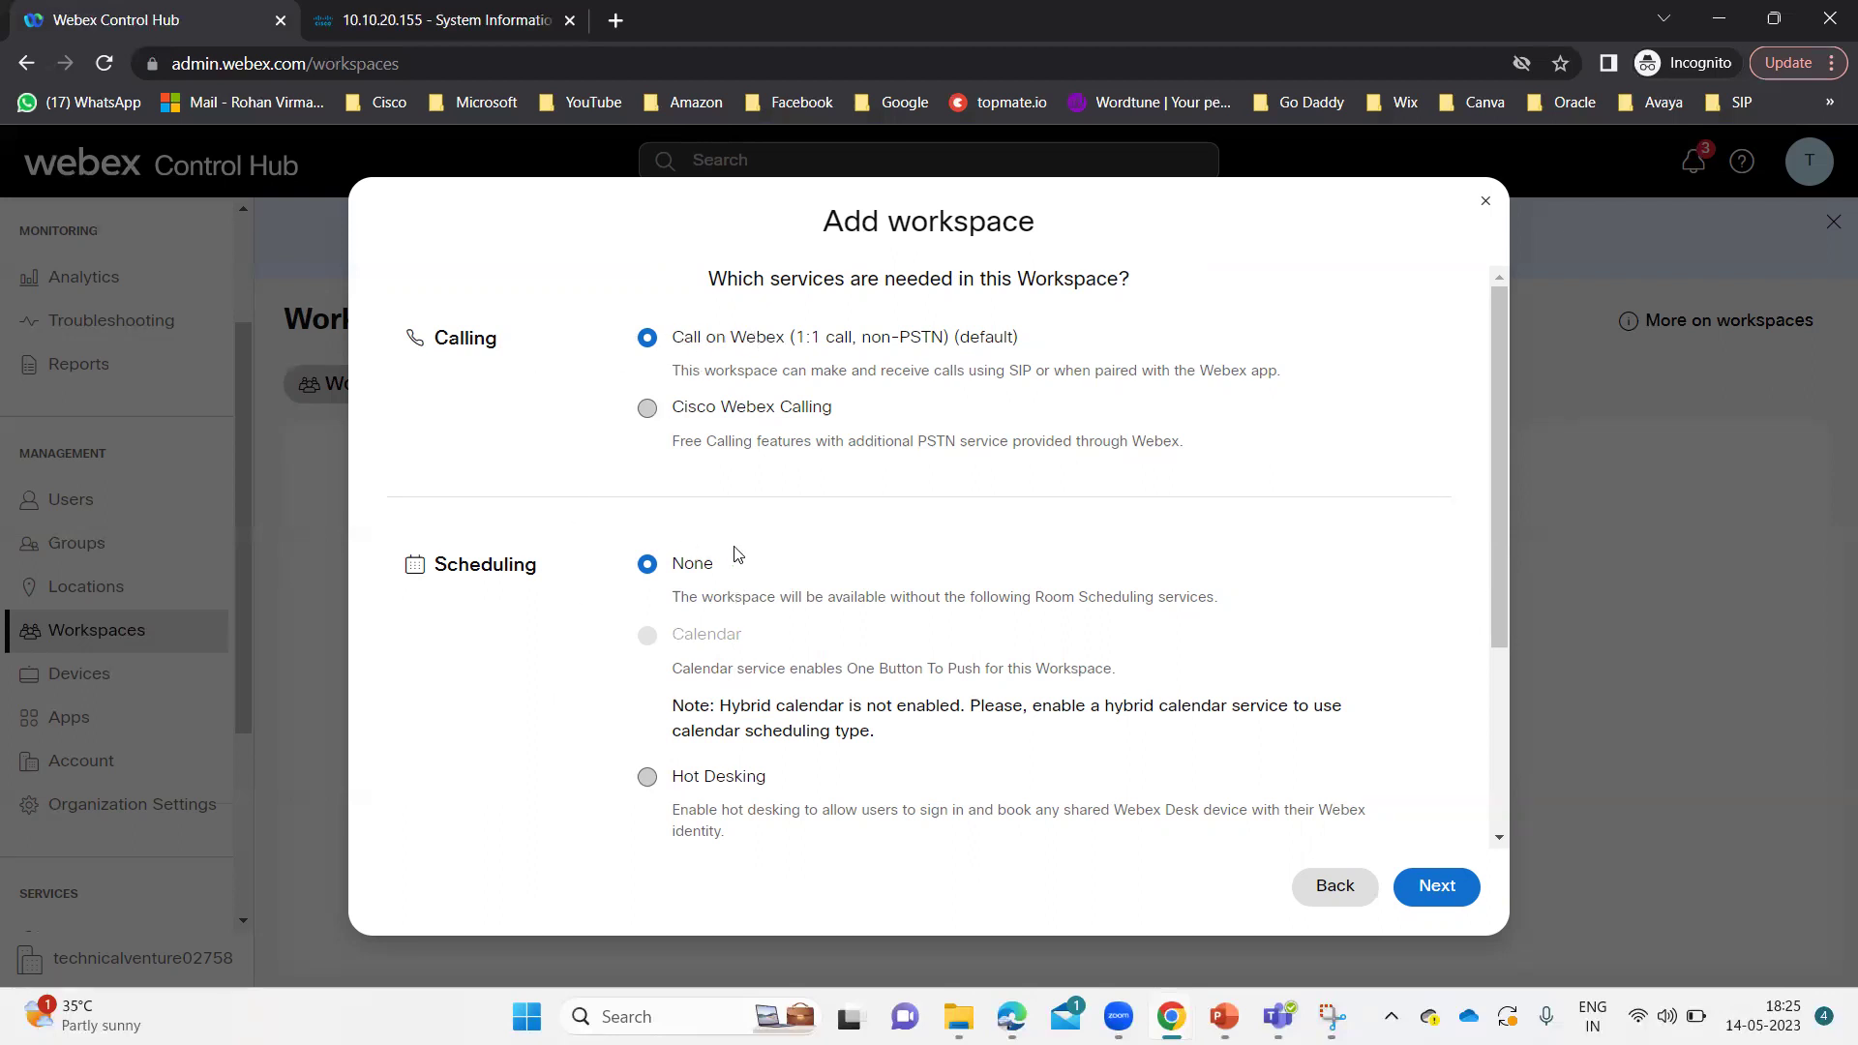
{"action": "left_click", "coordinate": [1439, 887]}
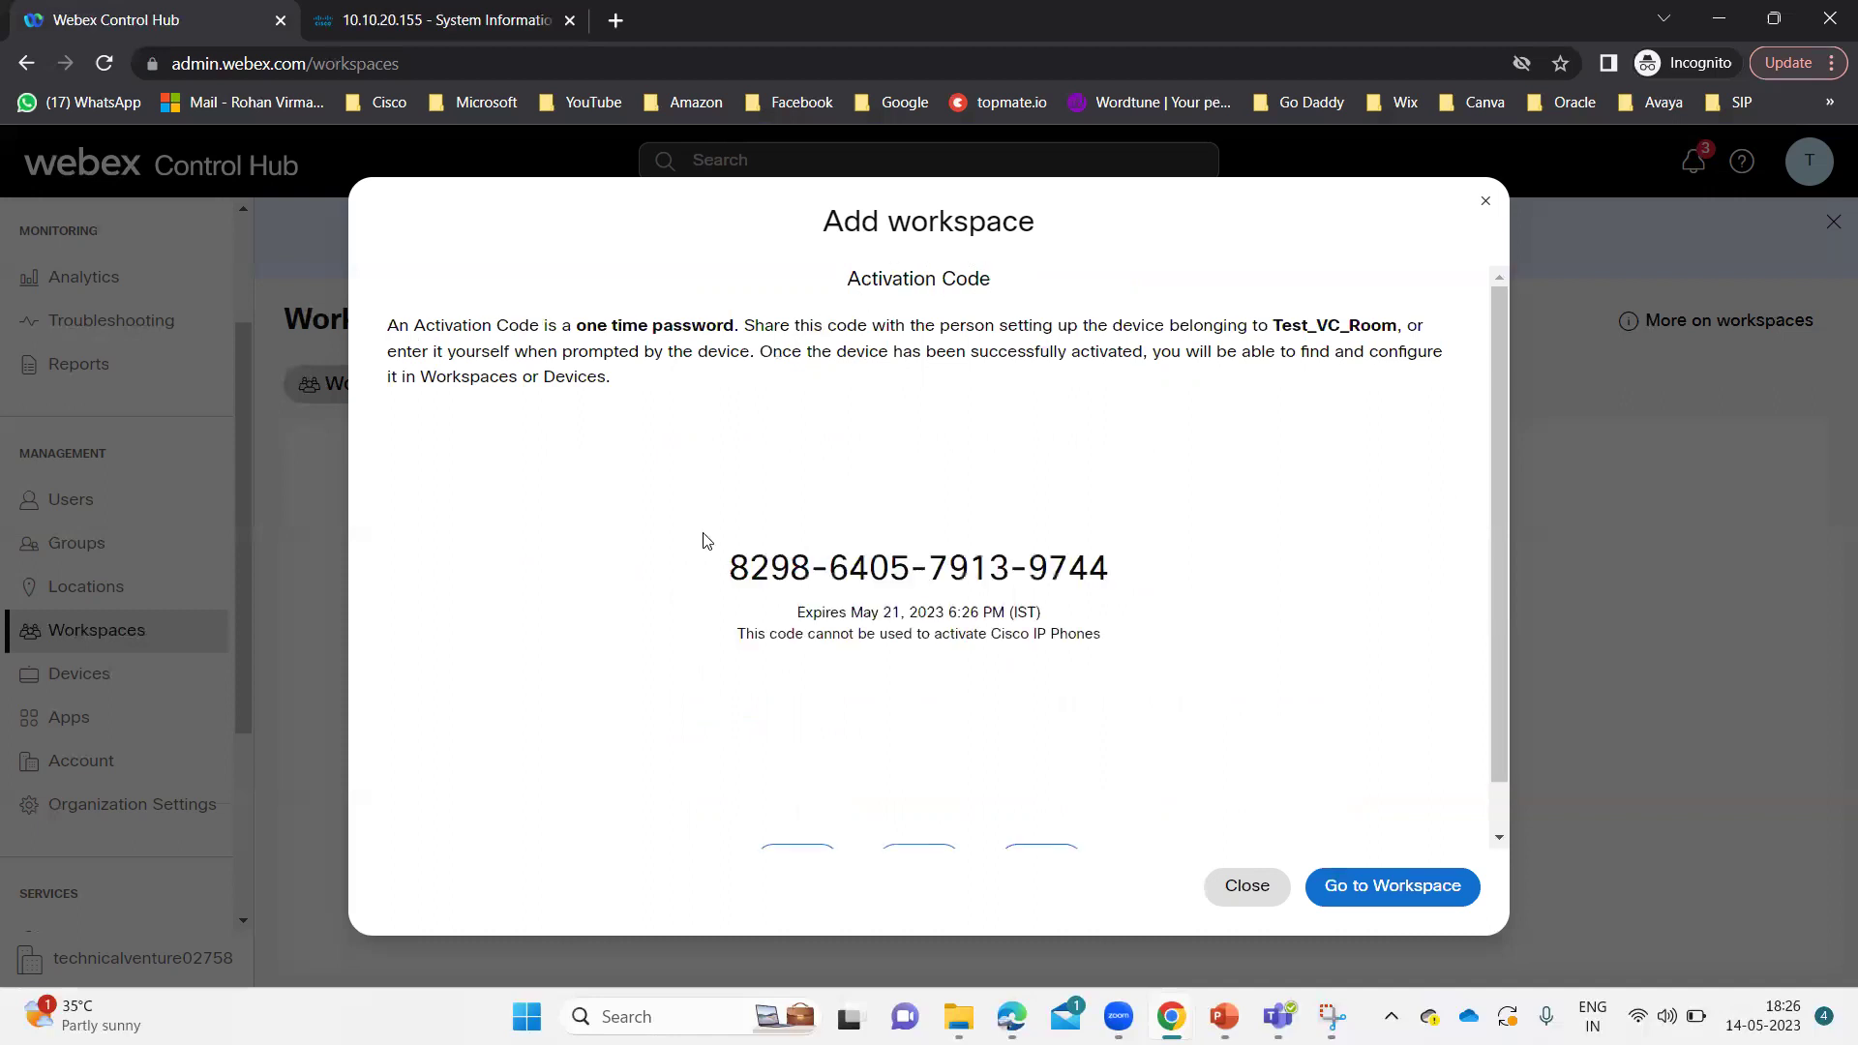
Copy the activation code generated for the Test_VC_Room device to the clipboard
{"action": "scroll", "coordinate": [904, 602], "scroll_direction": "down", "scroll_amount": 1}
{"action": "scroll", "coordinate": [903, 601], "scroll_direction": "up", "scroll_amount": 1}
{"action": "left_click_drag", "start_coordinate": [1271, 326], "coordinate": [1399, 328]}
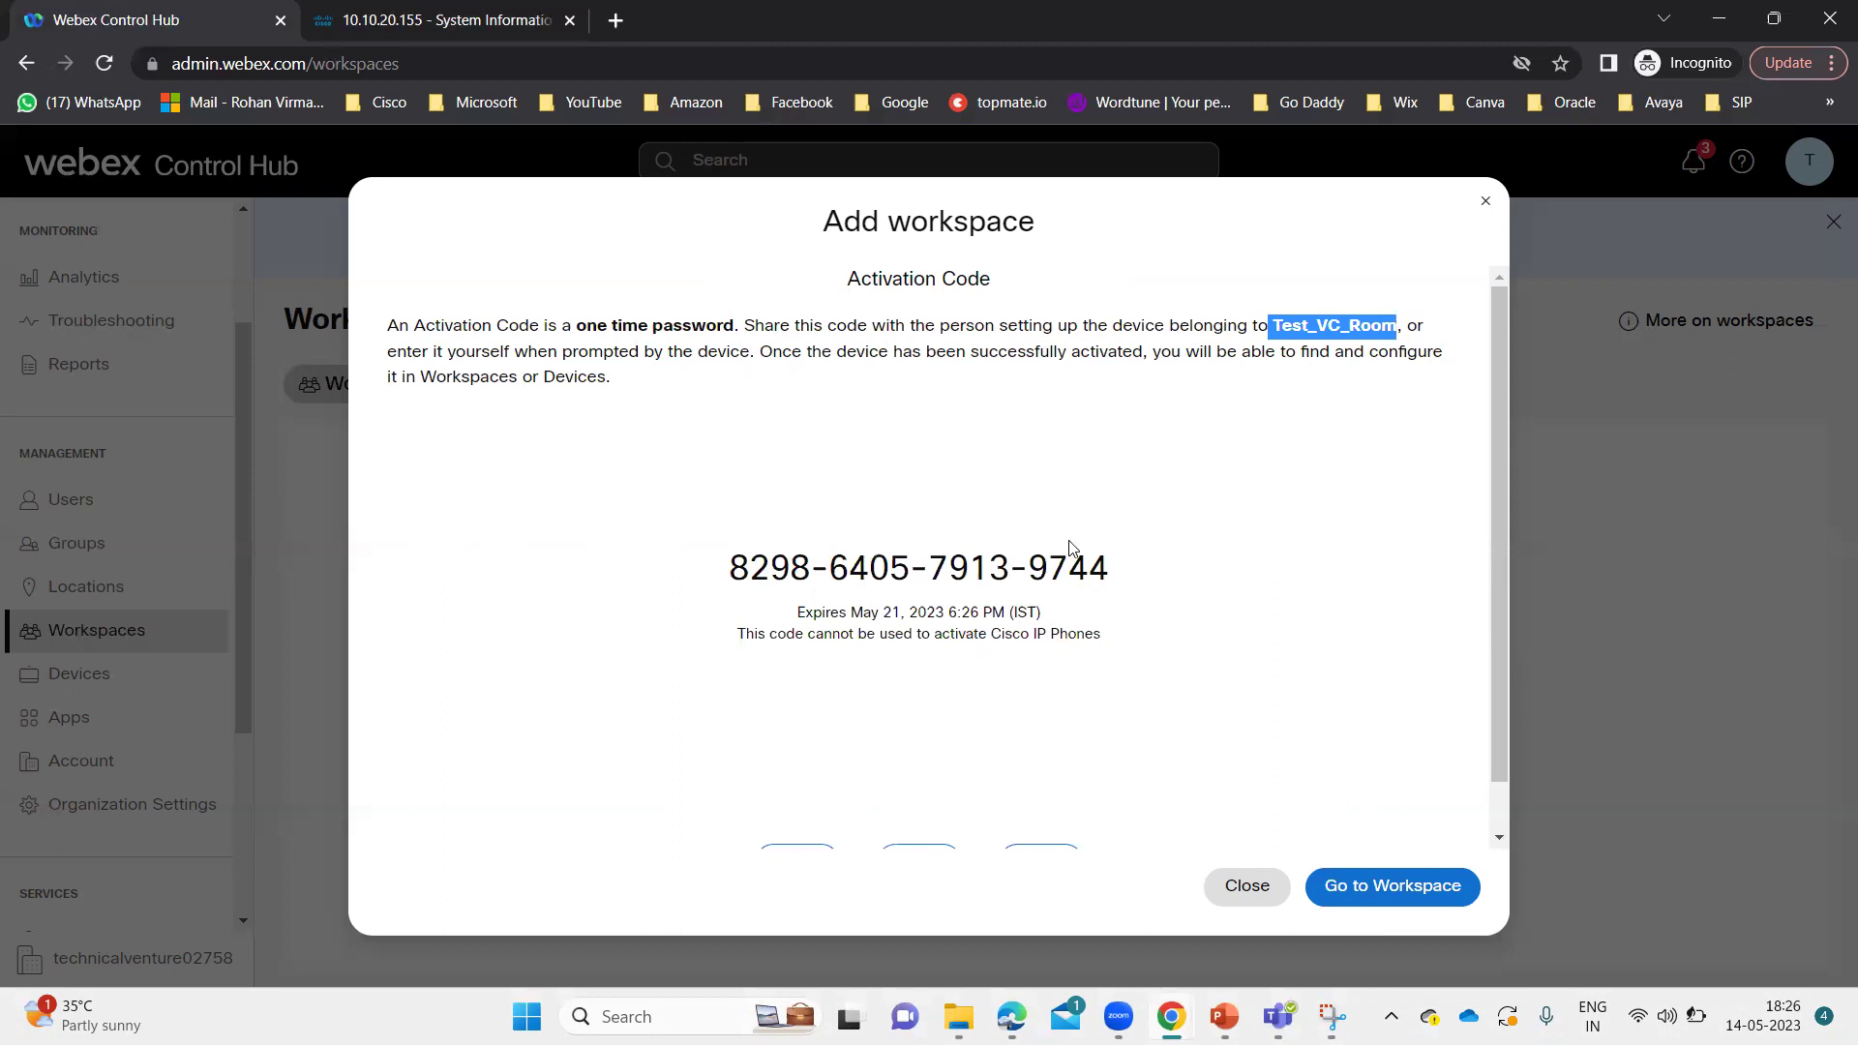
{"action": "scroll", "coordinate": [960, 608], "scroll_direction": "down", "scroll_amount": 1}
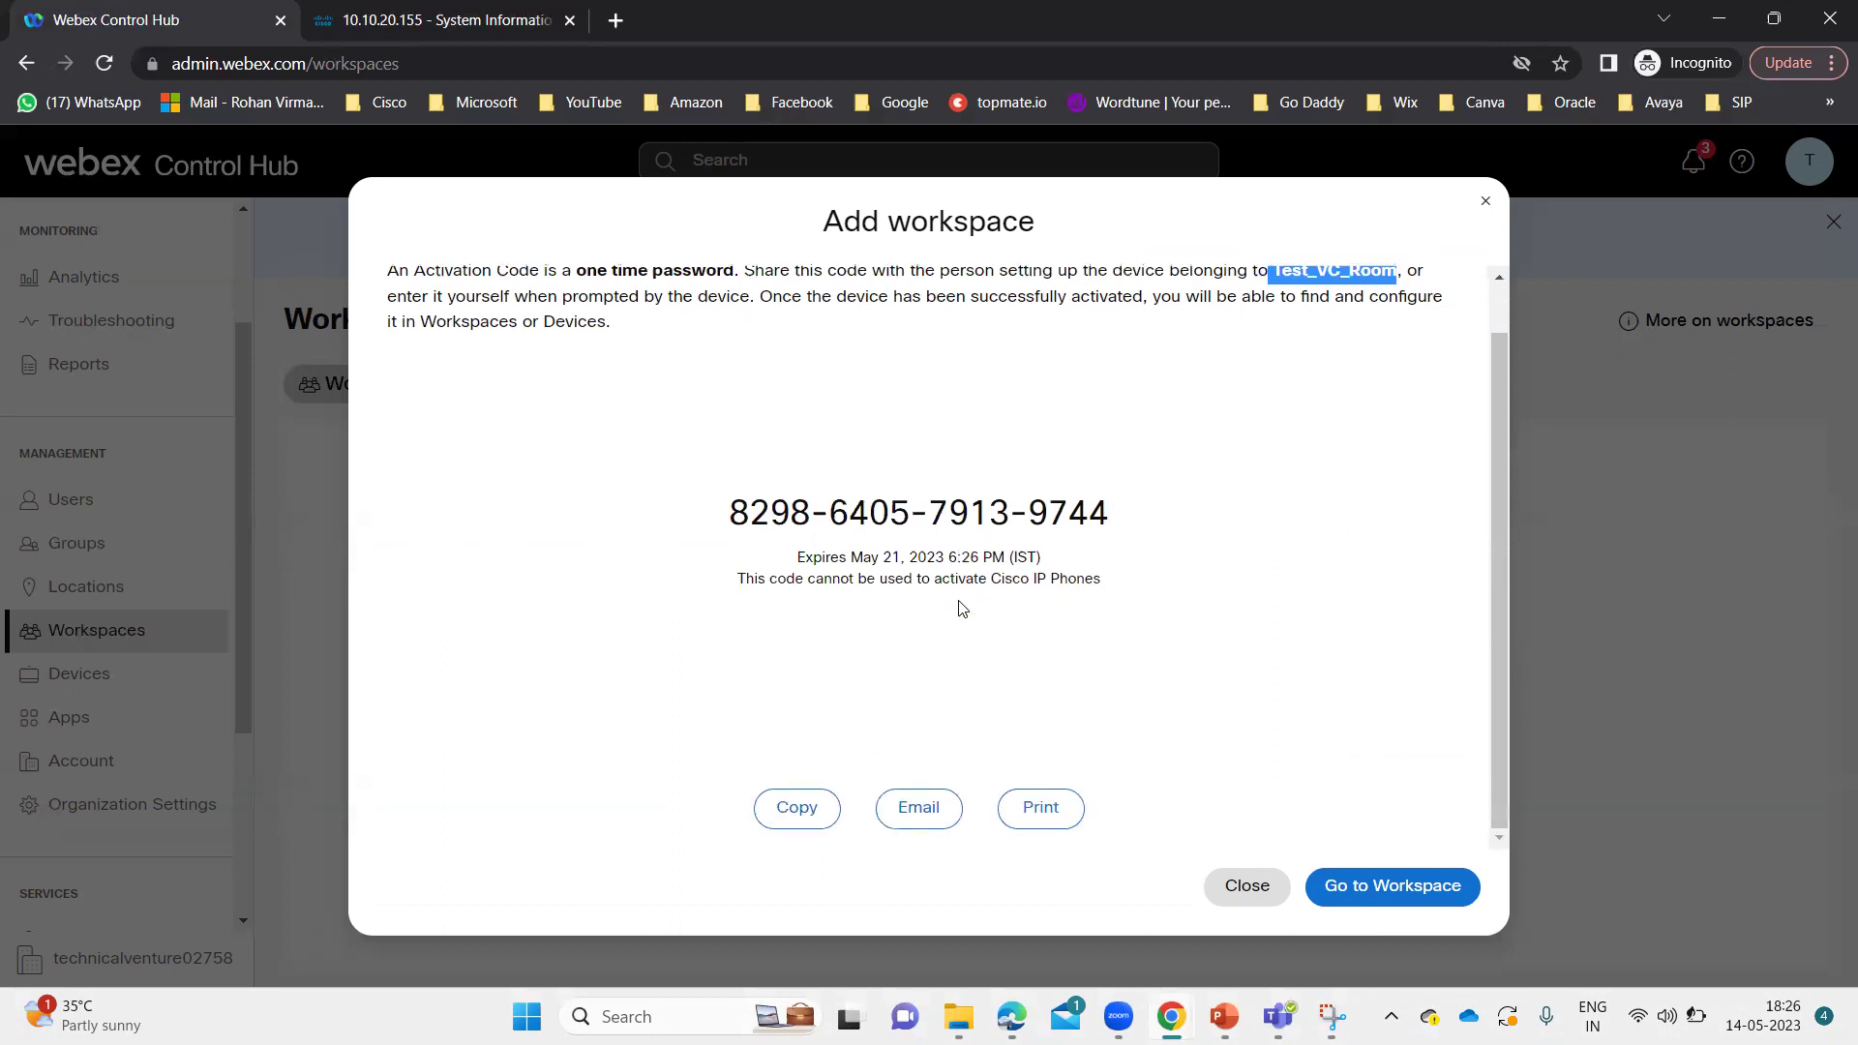
{"action": "left_click", "coordinate": [792, 809]}
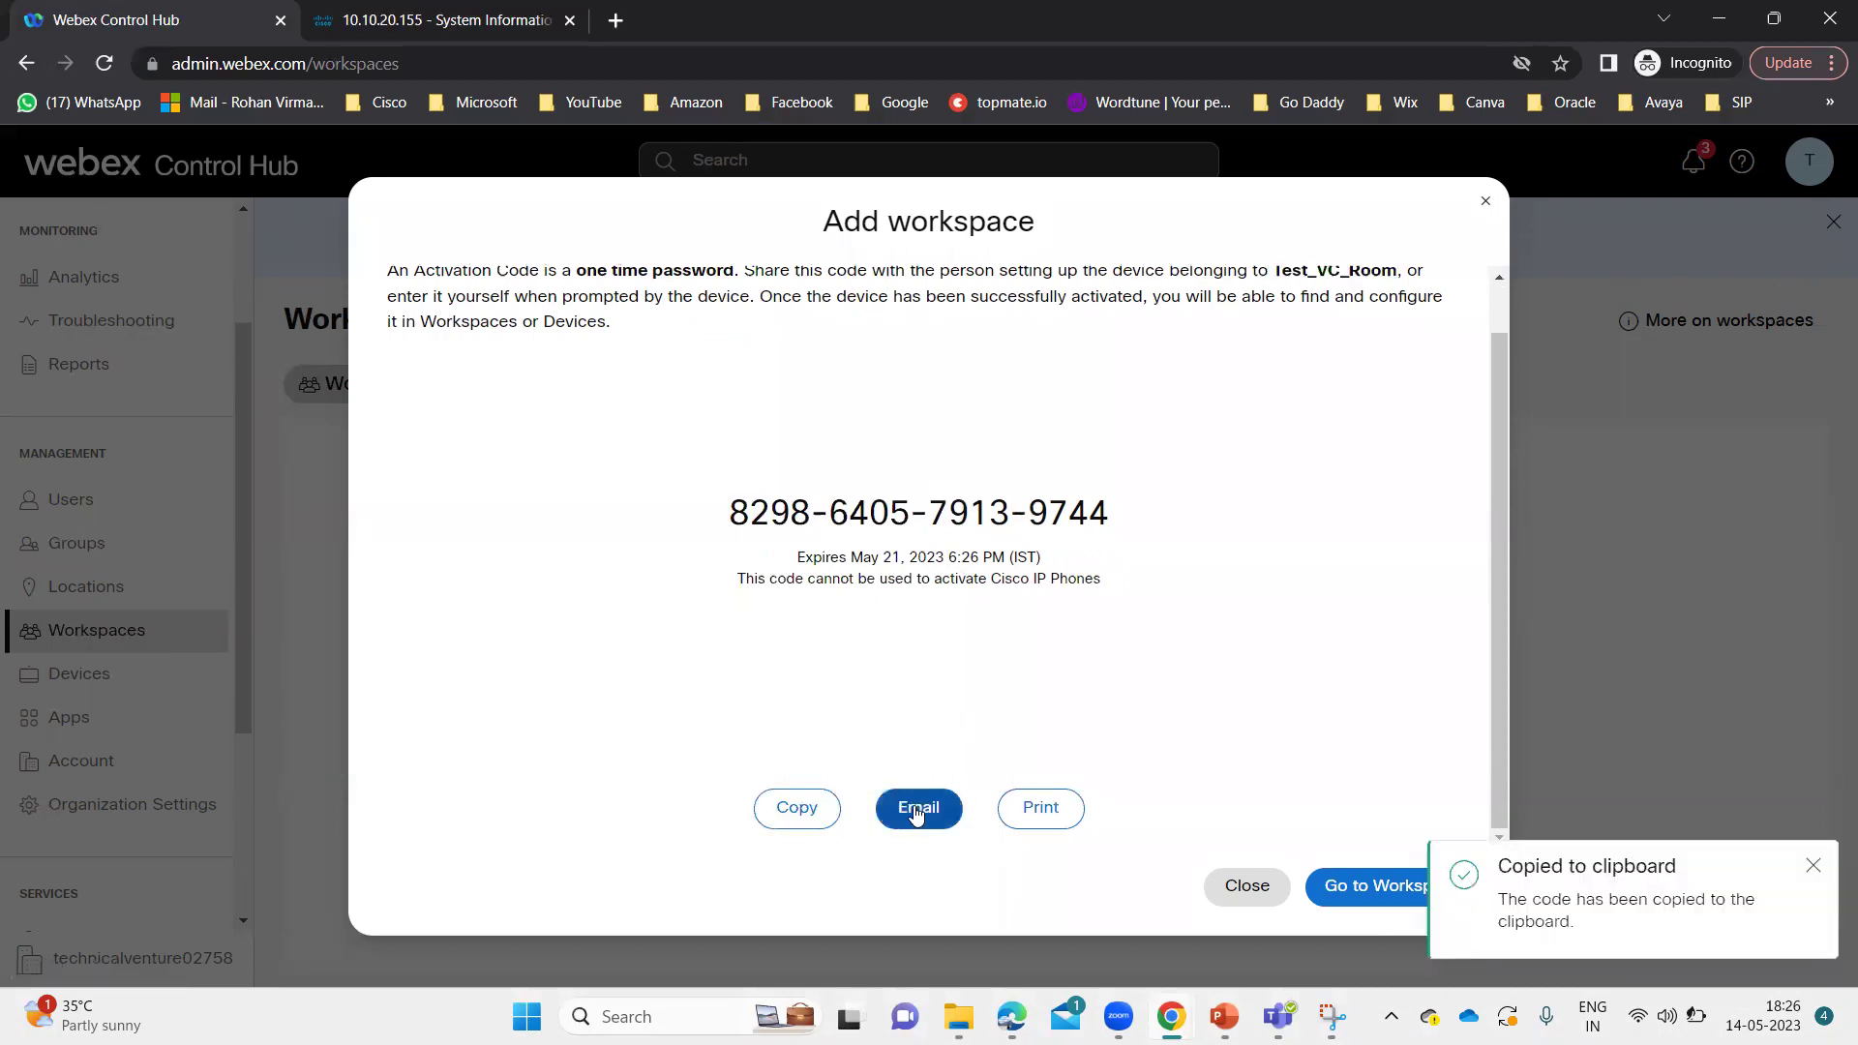
{"action": "left_click", "coordinate": [1813, 868]}
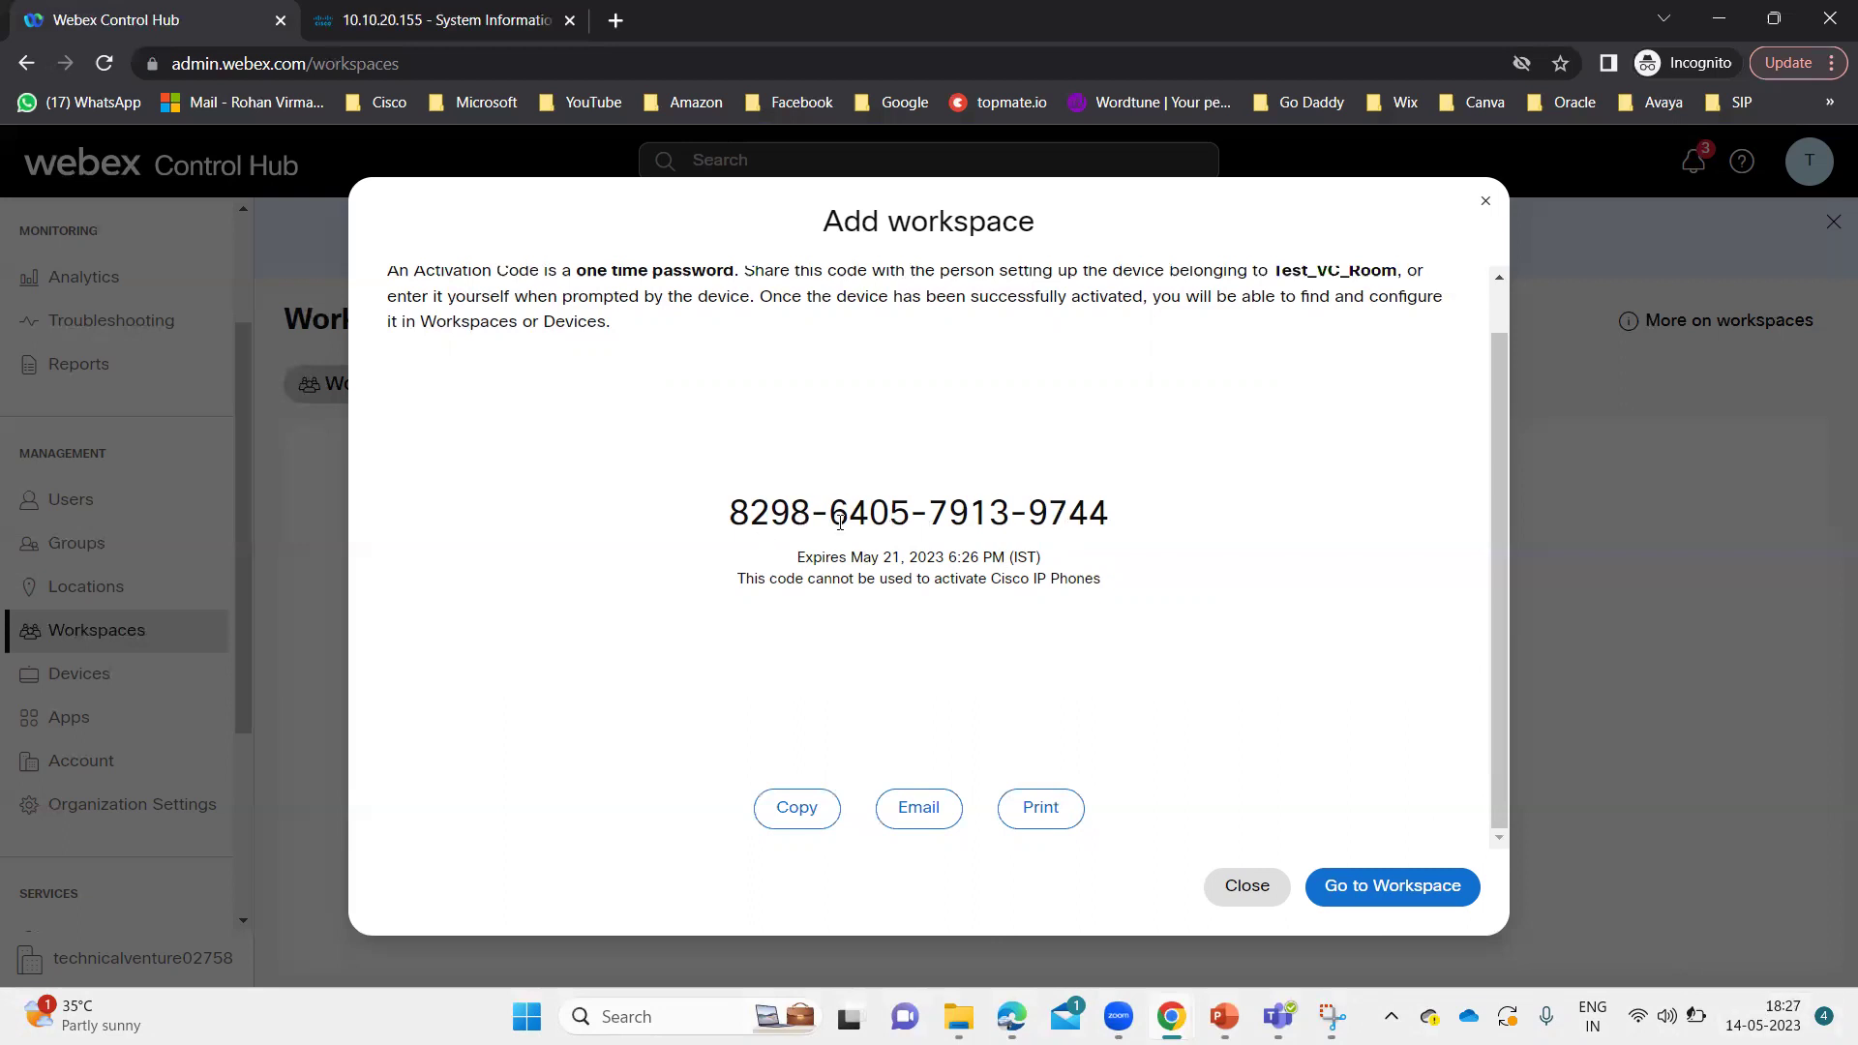
{"action": "left_click", "coordinate": [798, 808]}
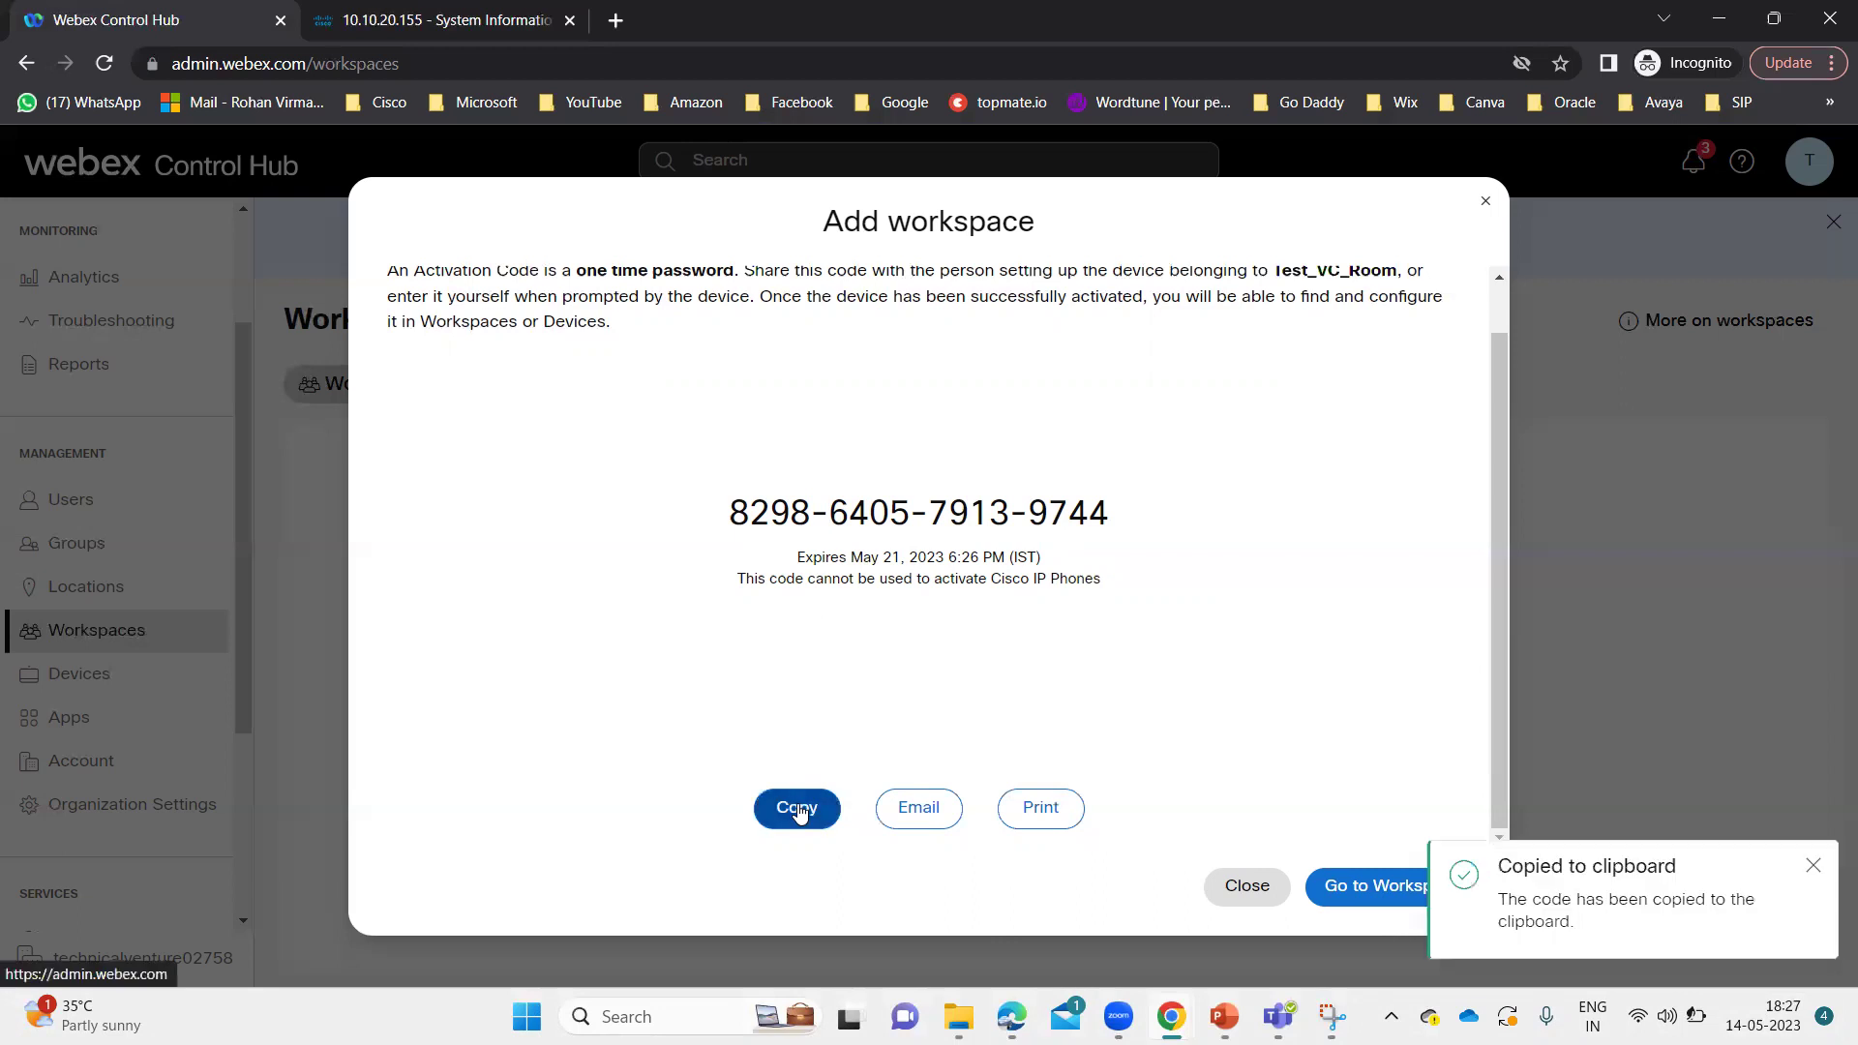
Open the Test_VC_Room workspace and review its overview, including the devices, calling, meetings, scheduling and location sections
{"action": "left_click", "coordinate": [1368, 900]}
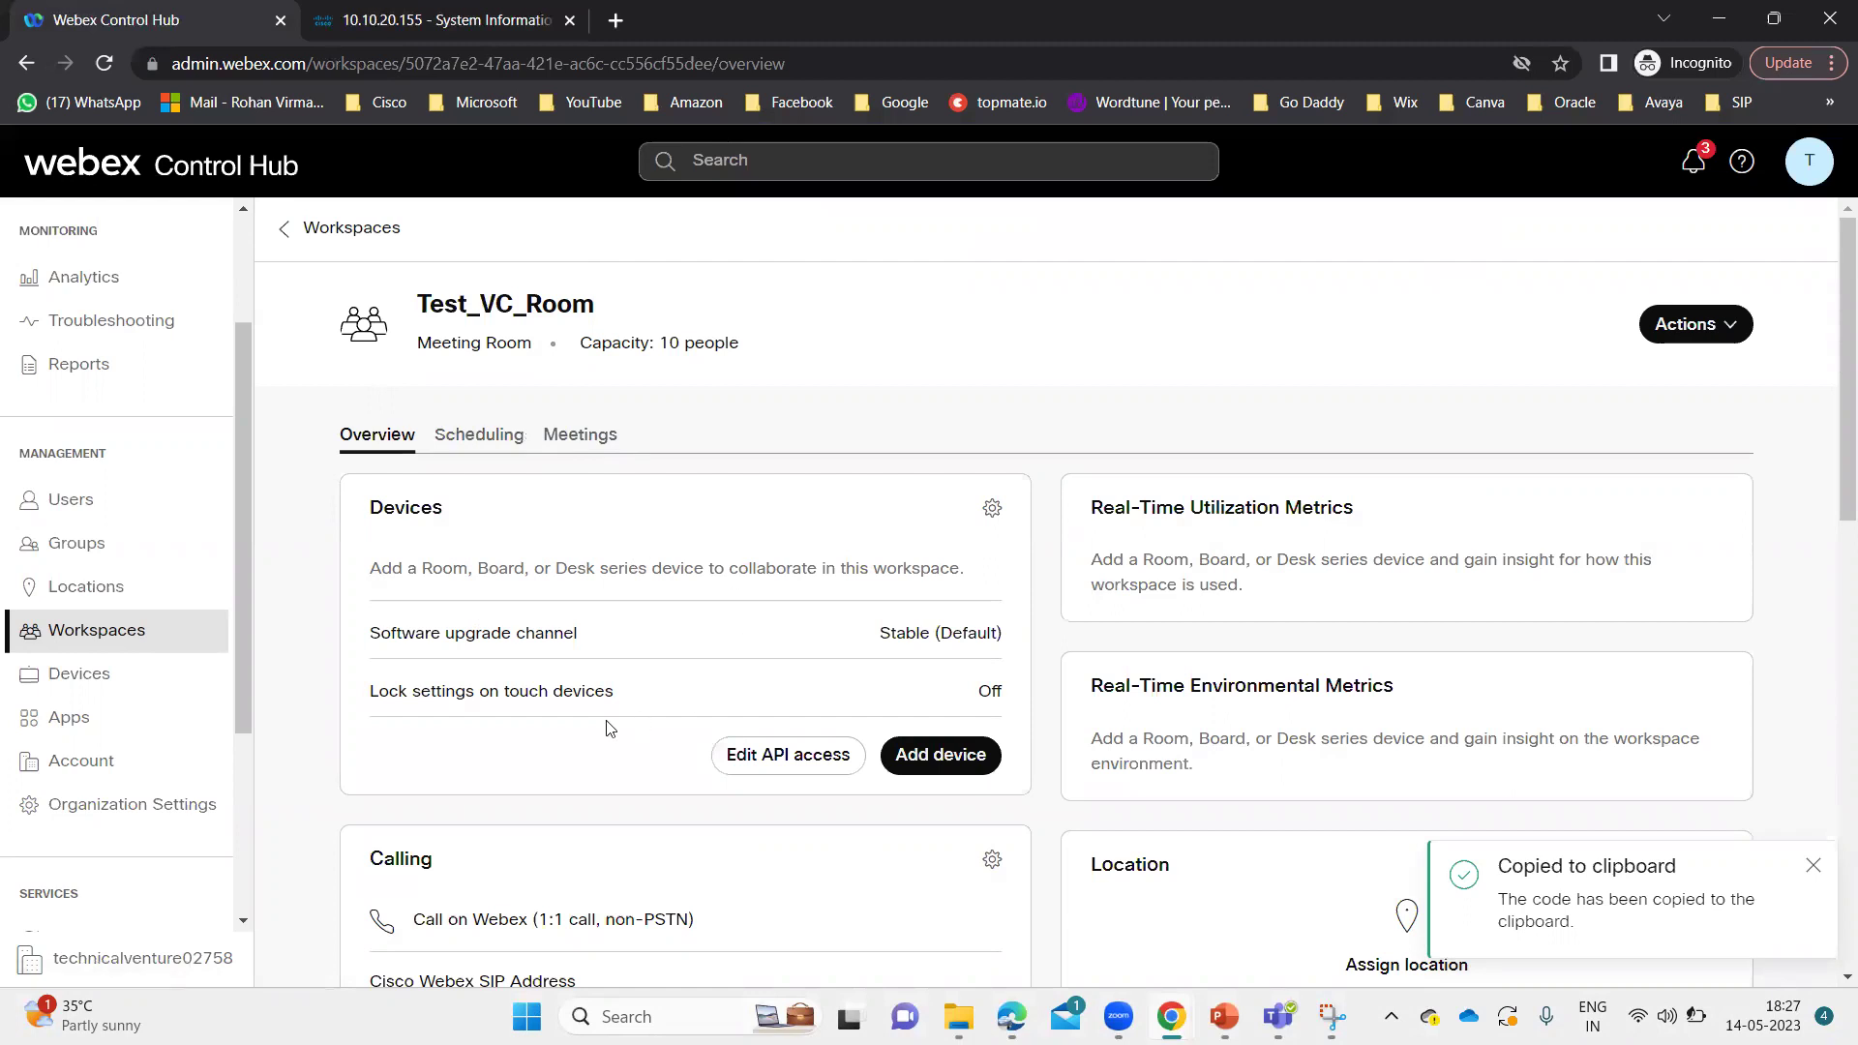
{"action": "scroll", "coordinate": [609, 727], "scroll_direction": "down", "scroll_amount": 3}
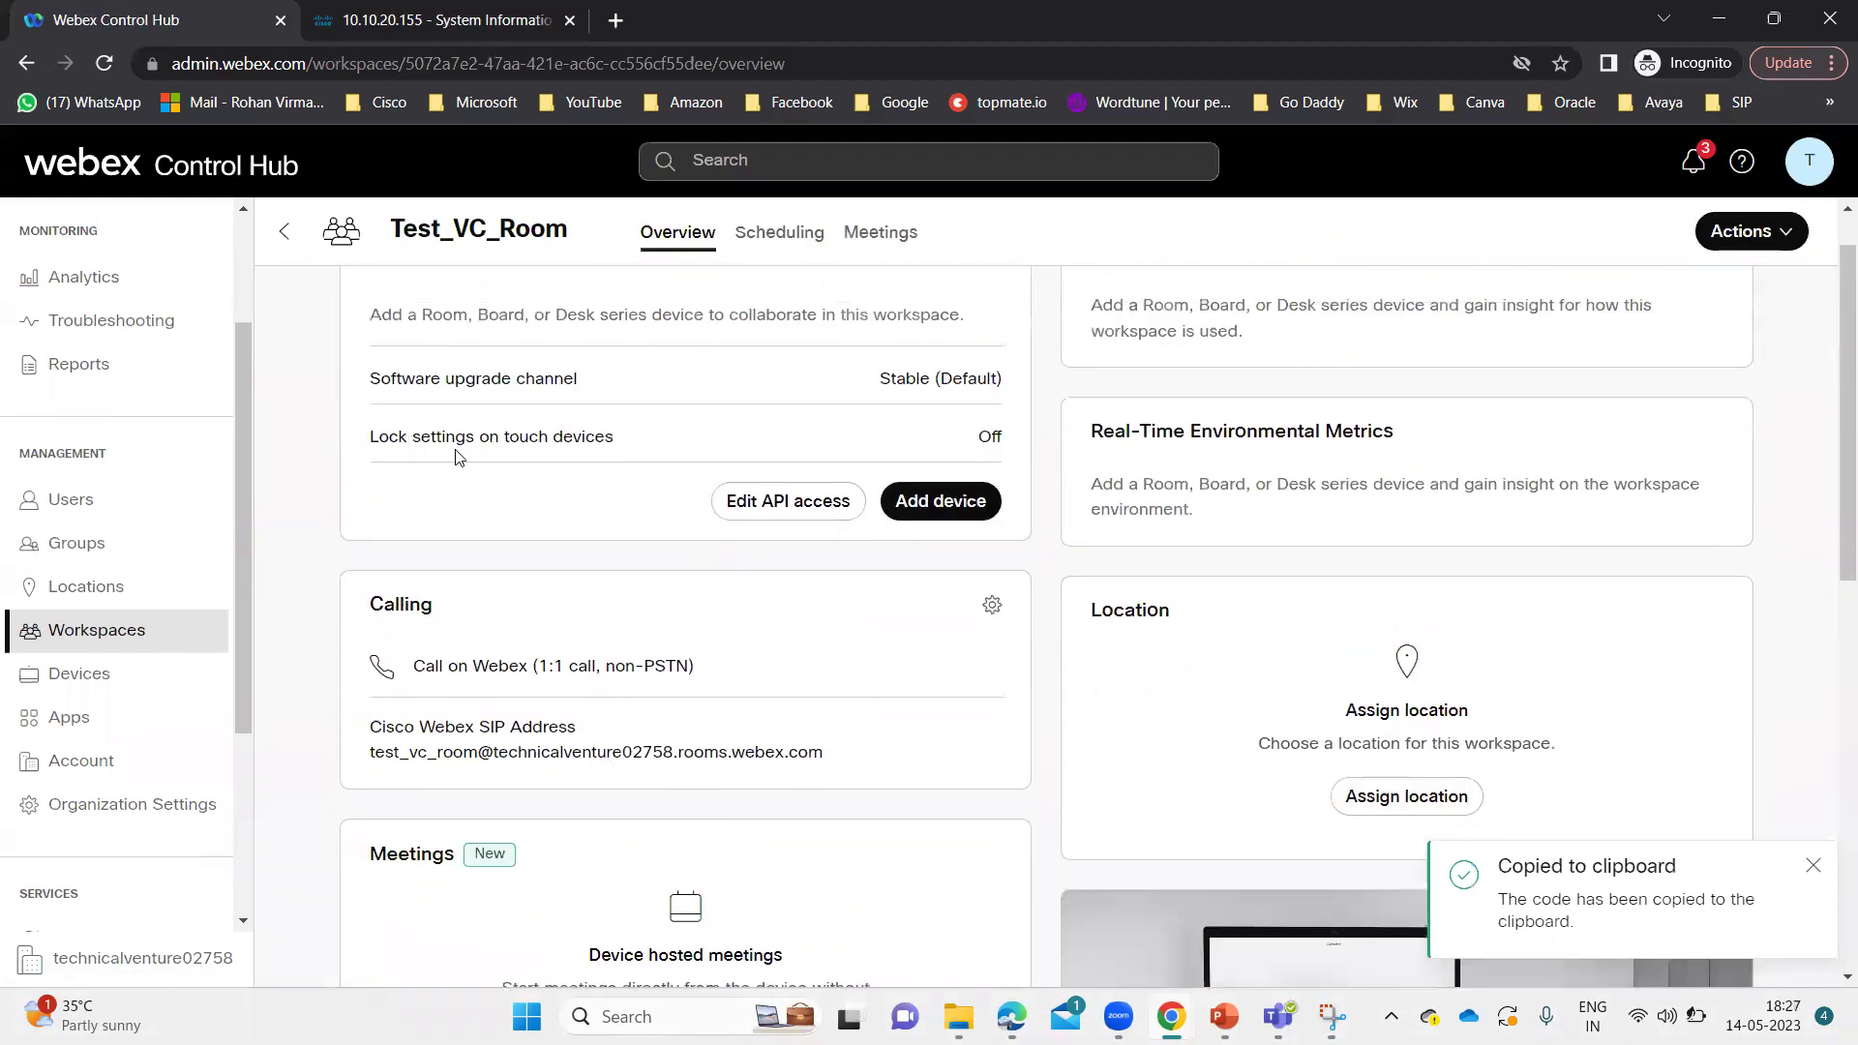
{"action": "scroll", "coordinate": [459, 457], "scroll_direction": "up", "scroll_amount": 3}
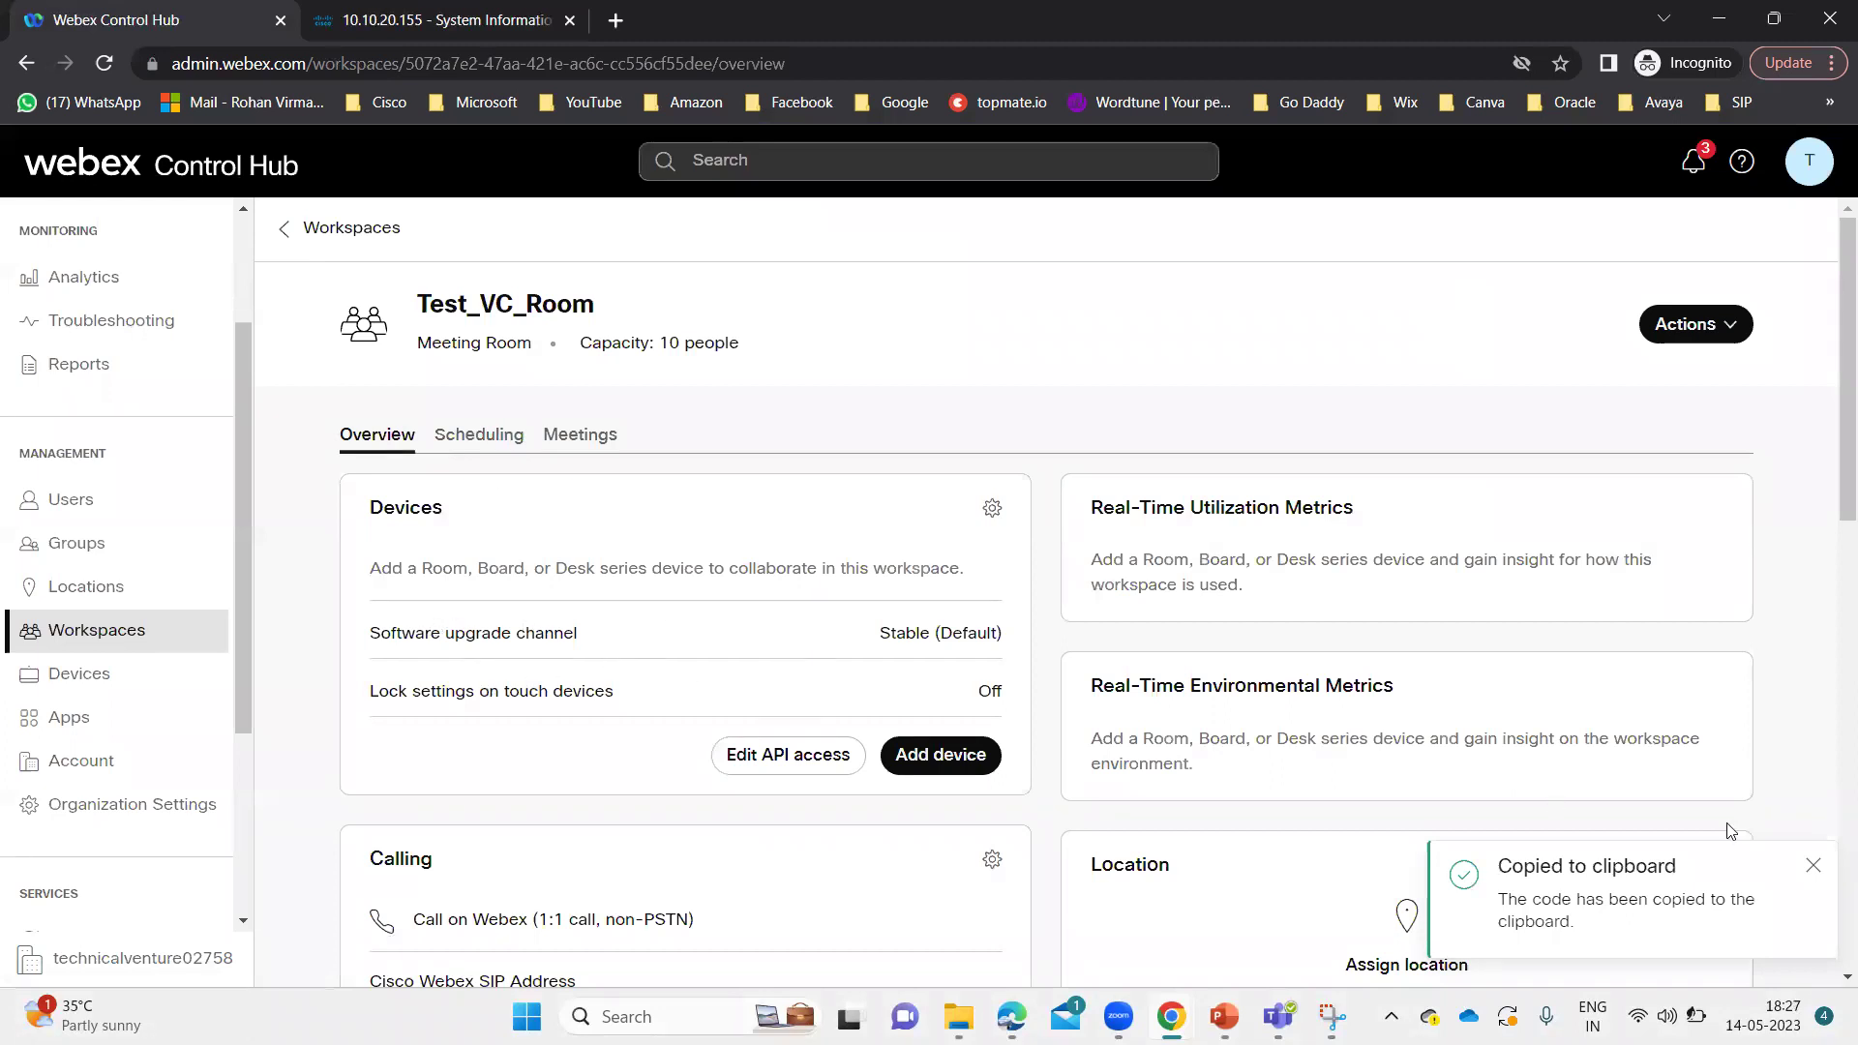
{"action": "left_click", "coordinate": [1816, 867]}
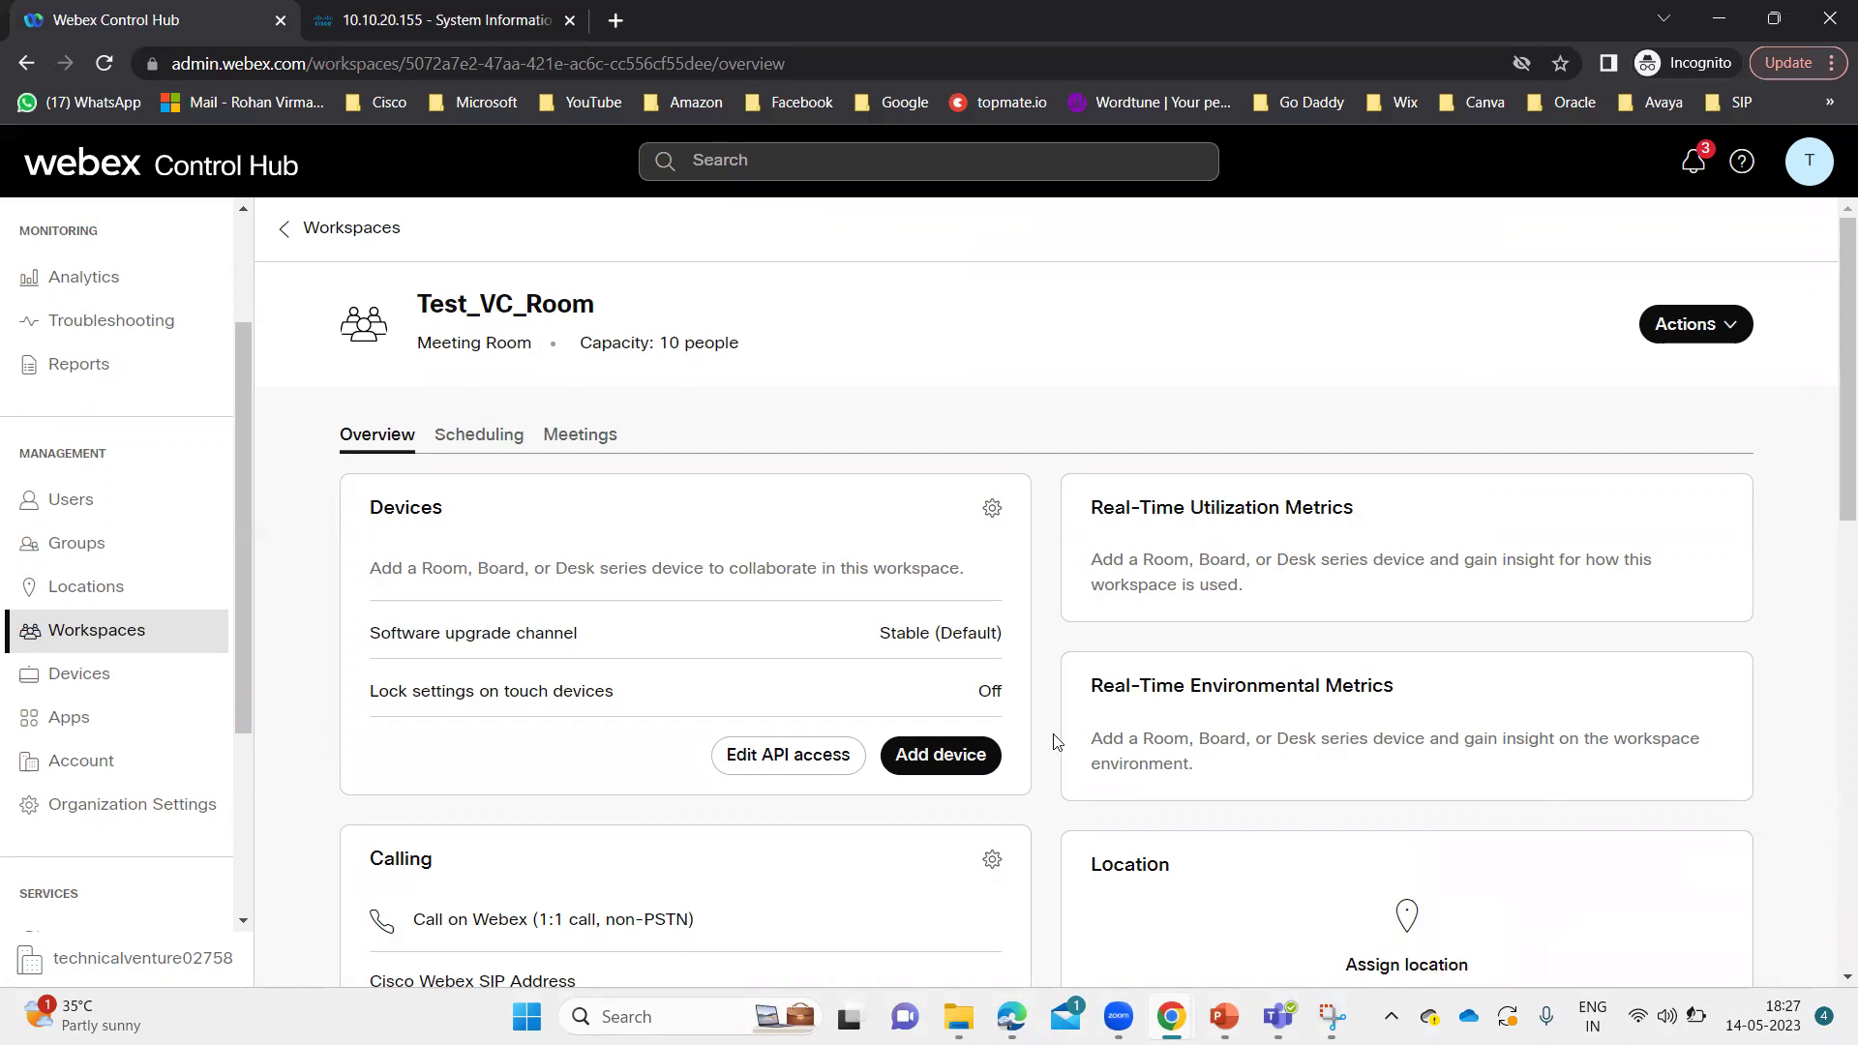
{"action": "scroll", "coordinate": [1046, 738], "scroll_direction": "down", "scroll_amount": 5}
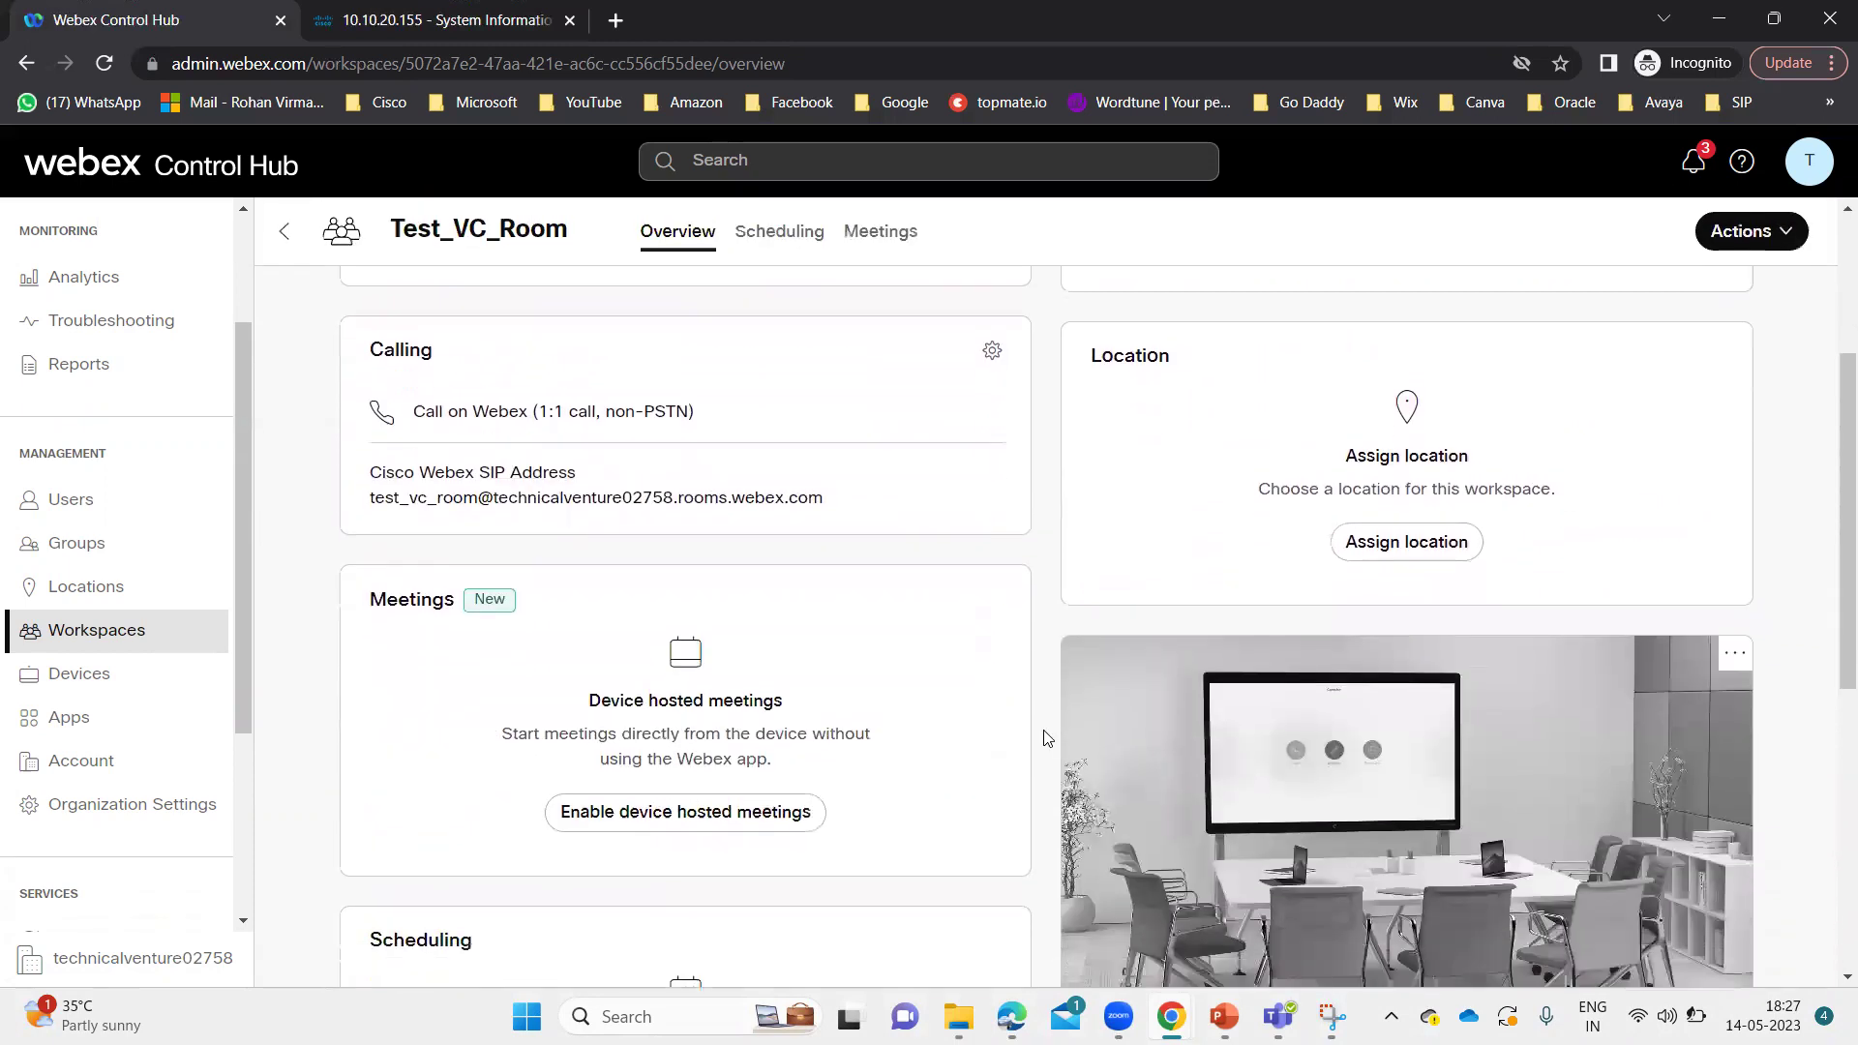
{"action": "scroll", "coordinate": [1046, 738], "scroll_direction": "down", "scroll_amount": 3}
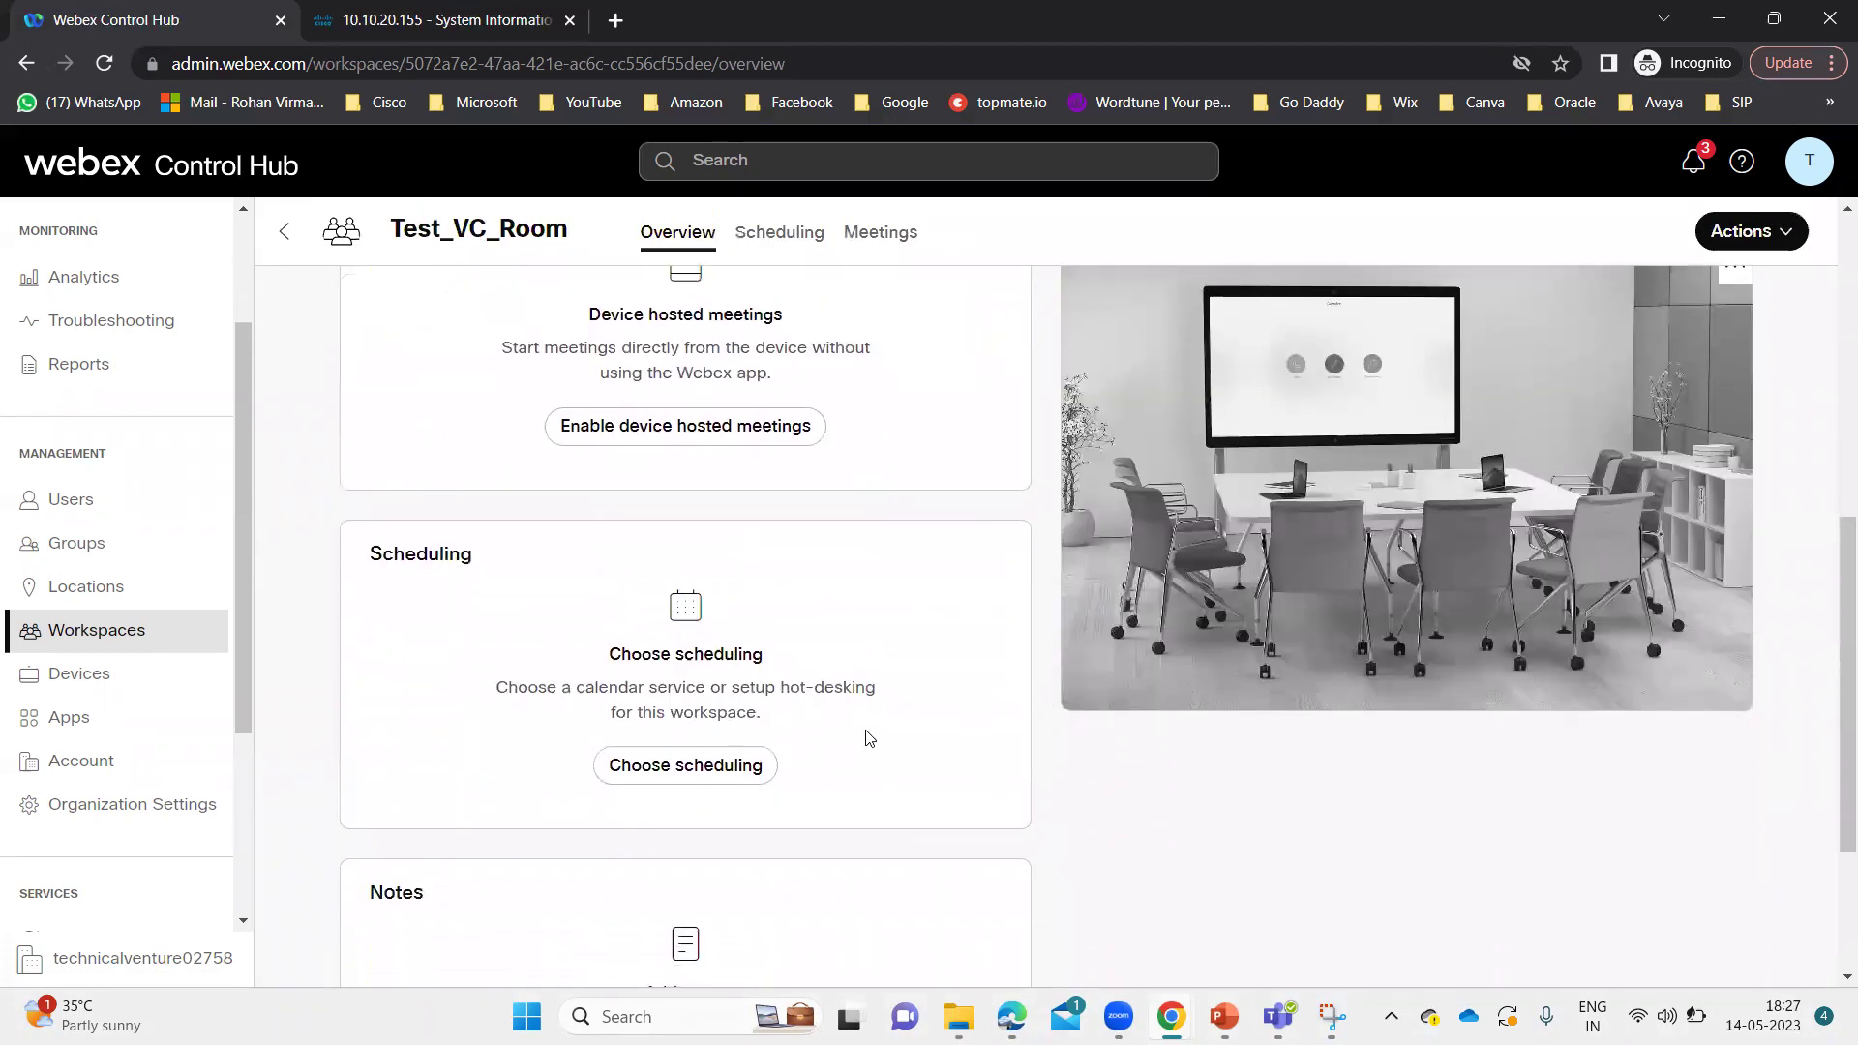
{"action": "scroll", "coordinate": [871, 738], "scroll_direction": "down", "scroll_amount": 3}
{"action": "scroll", "coordinate": [874, 735], "scroll_direction": "up", "scroll_amount": 10}
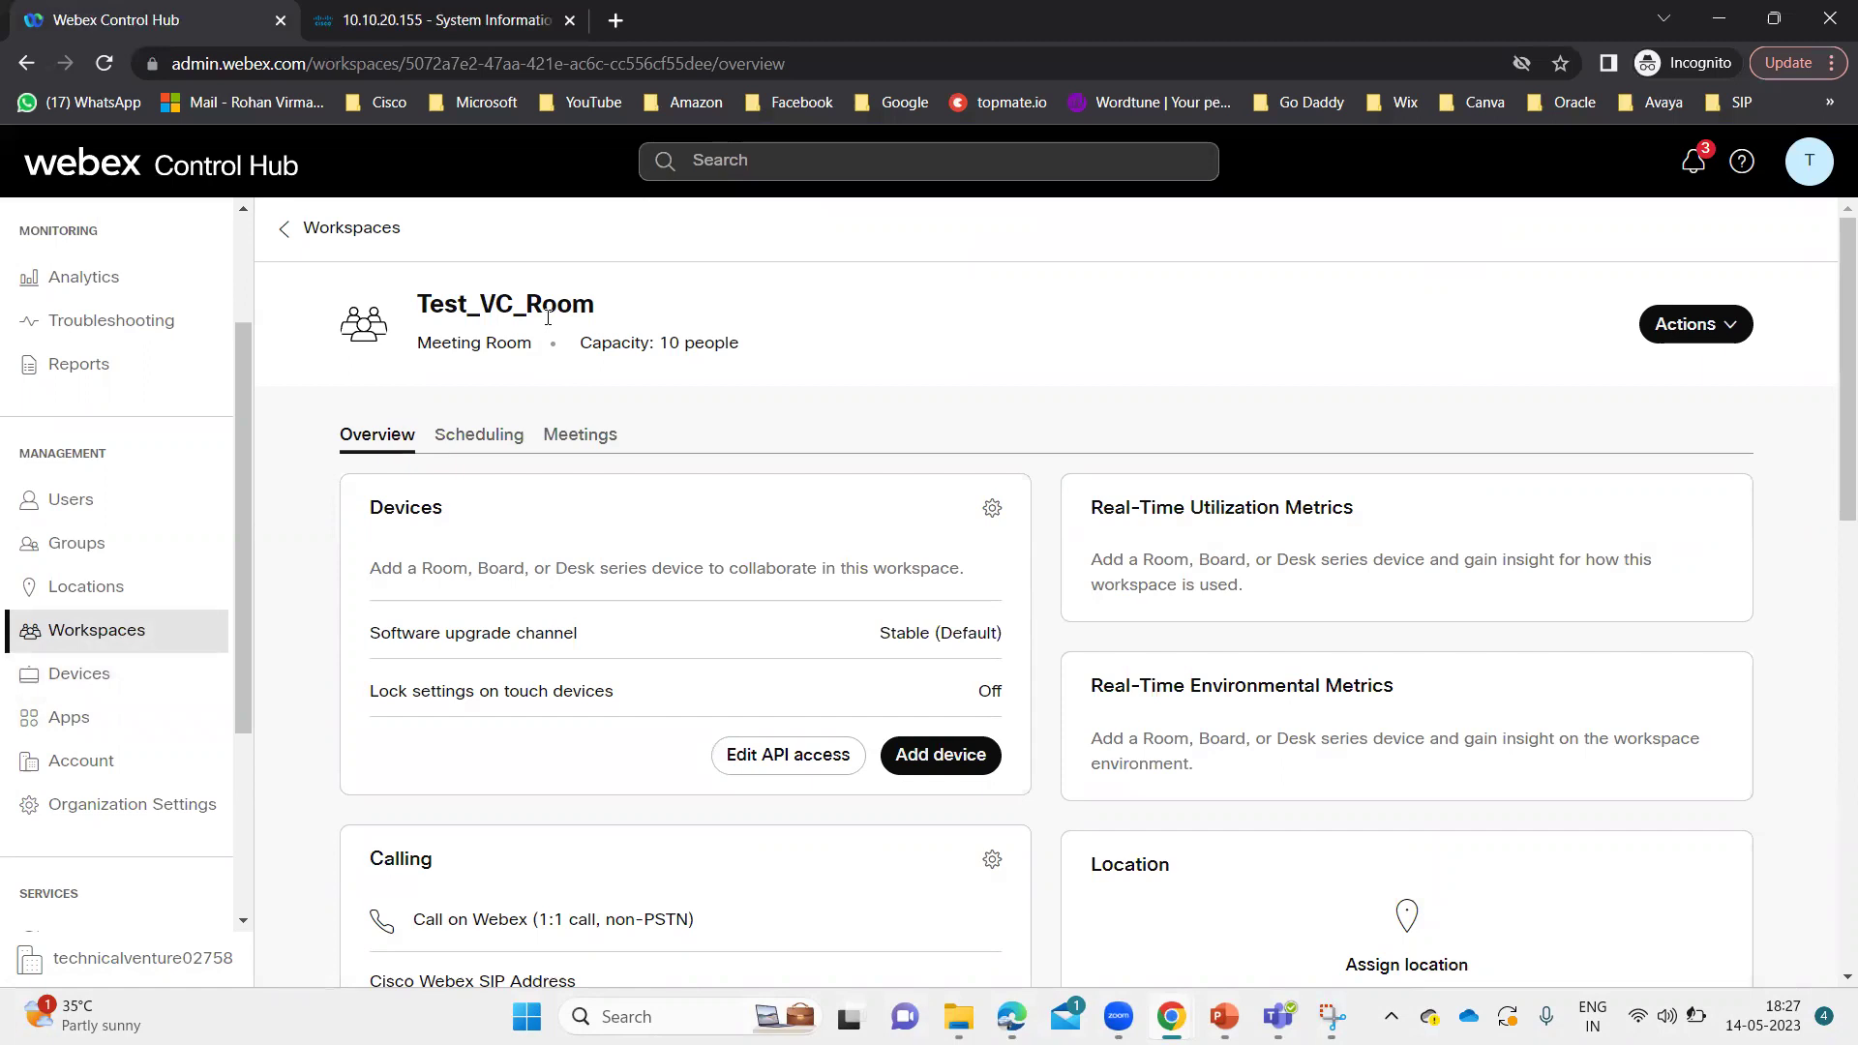
Switch to the codec's Local Device Controls page at 10.10.20.155 and start its Register to Webex process
{"action": "key", "text": "ctrl+Tab"}
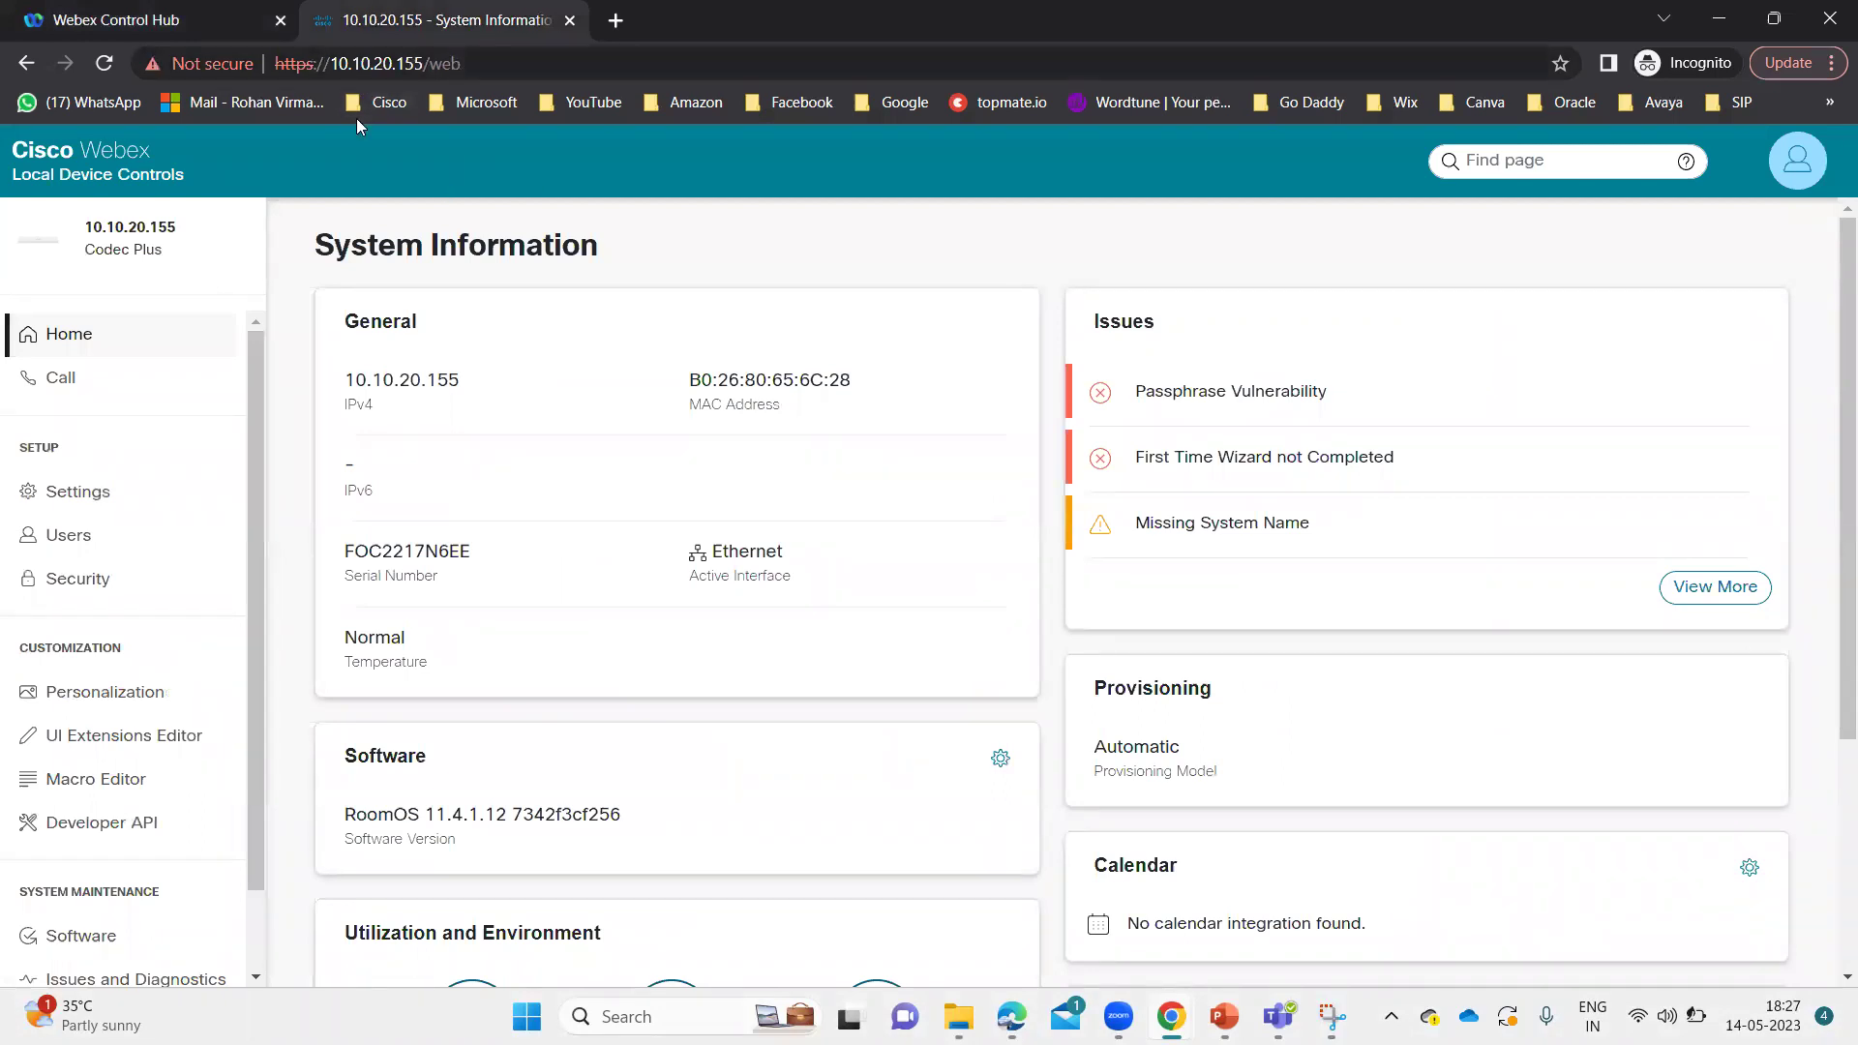
{"action": "left_click", "coordinate": [200, 20]}
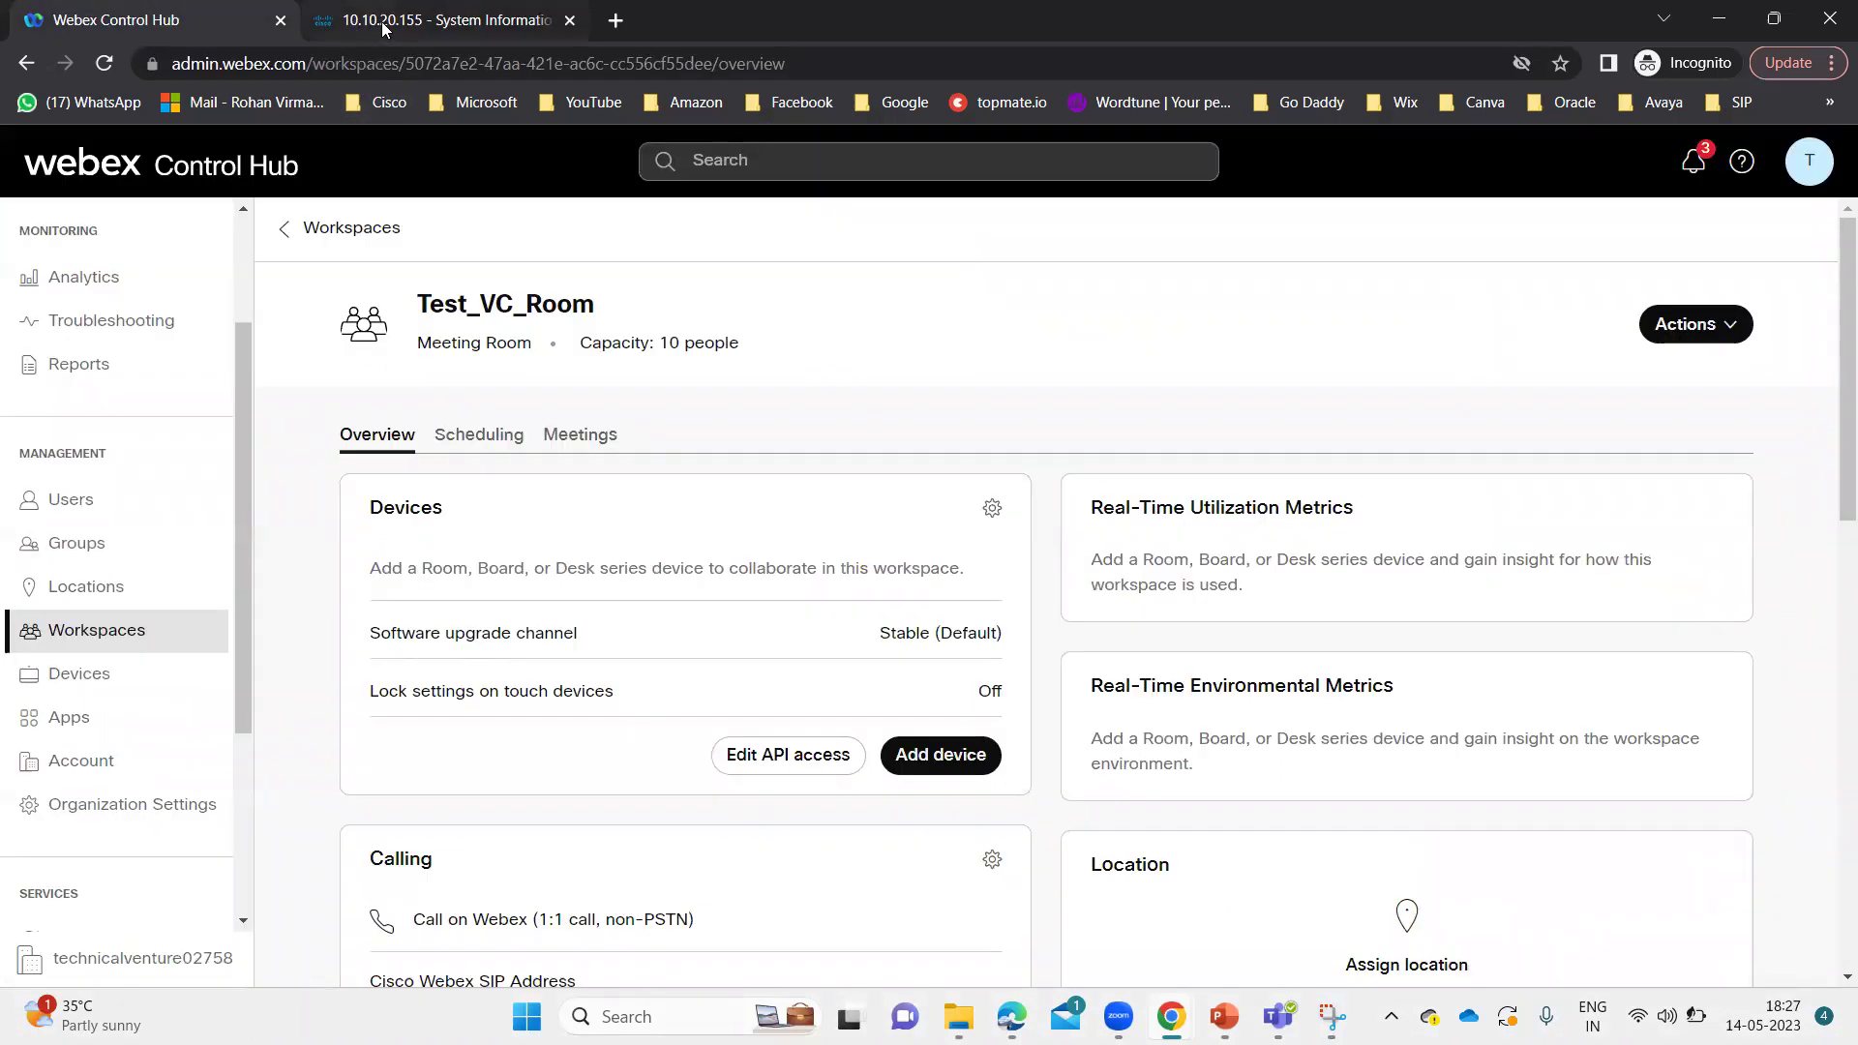
{"action": "mouse_move", "coordinate": [381, 21]}
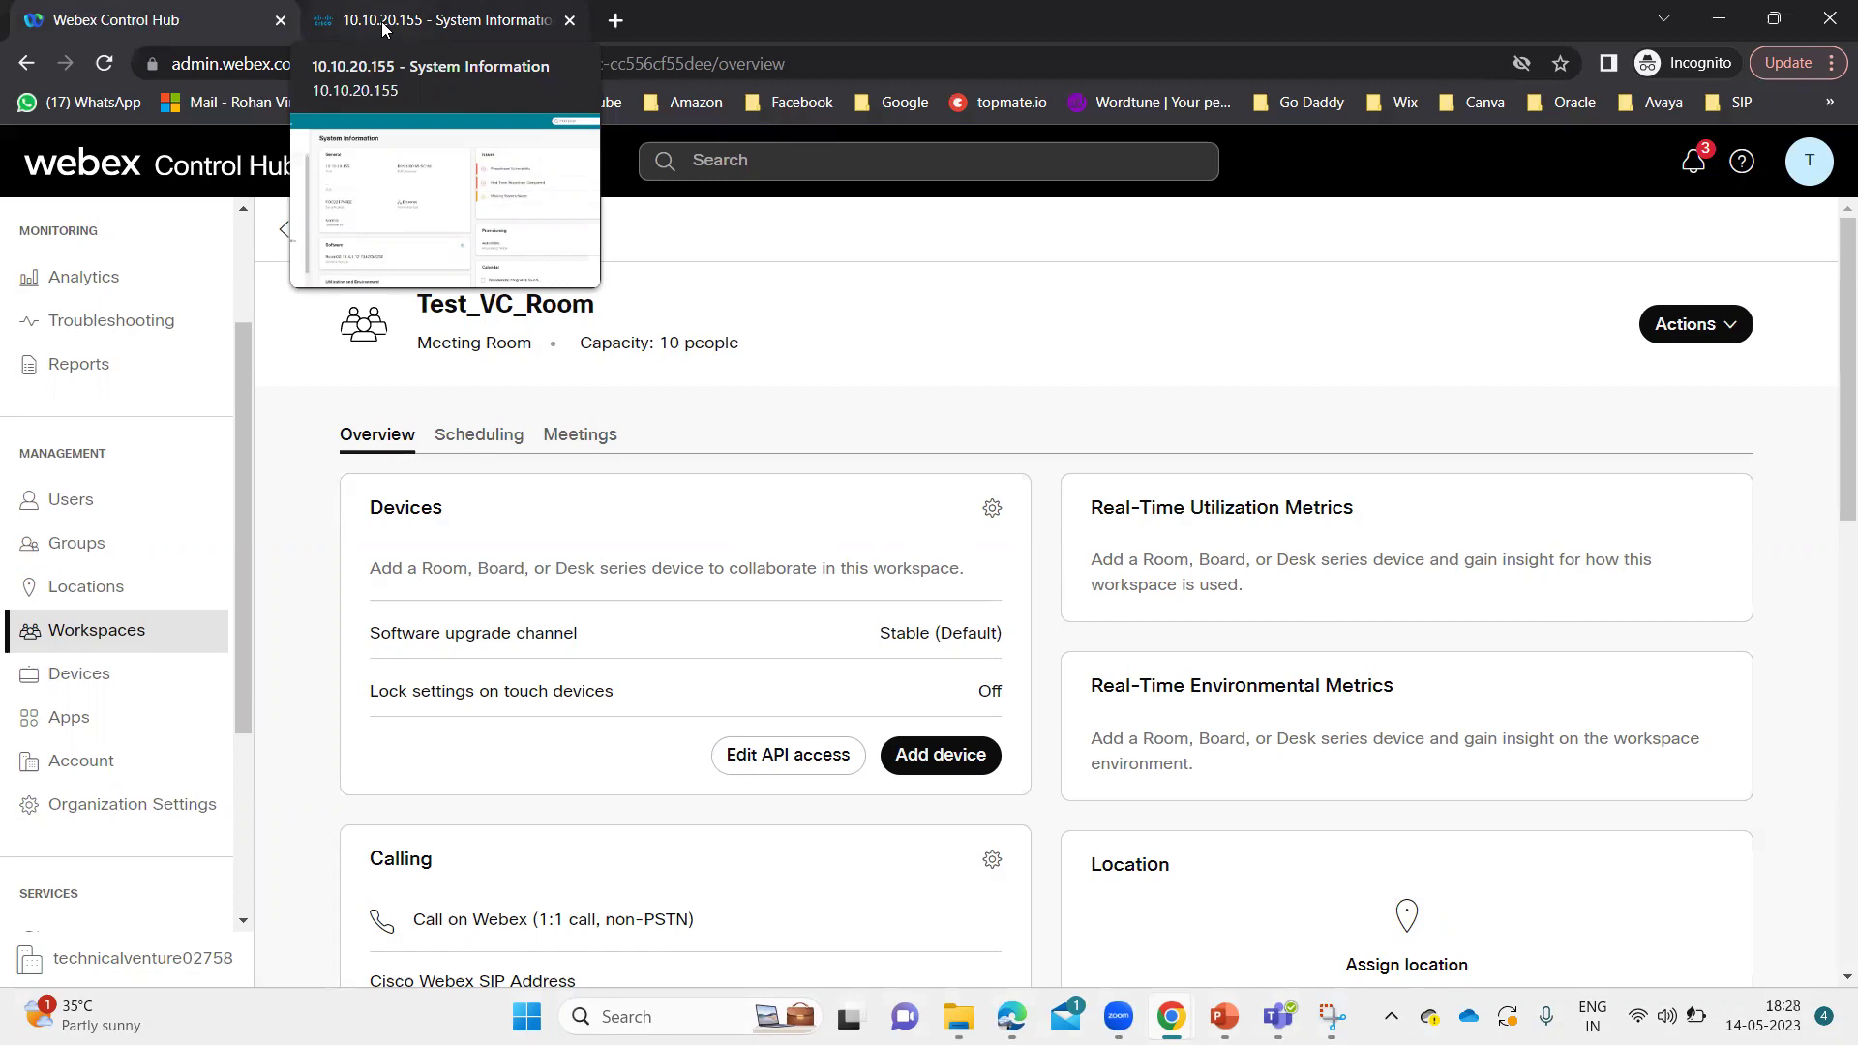
{"action": "left_click", "coordinate": [383, 27]}
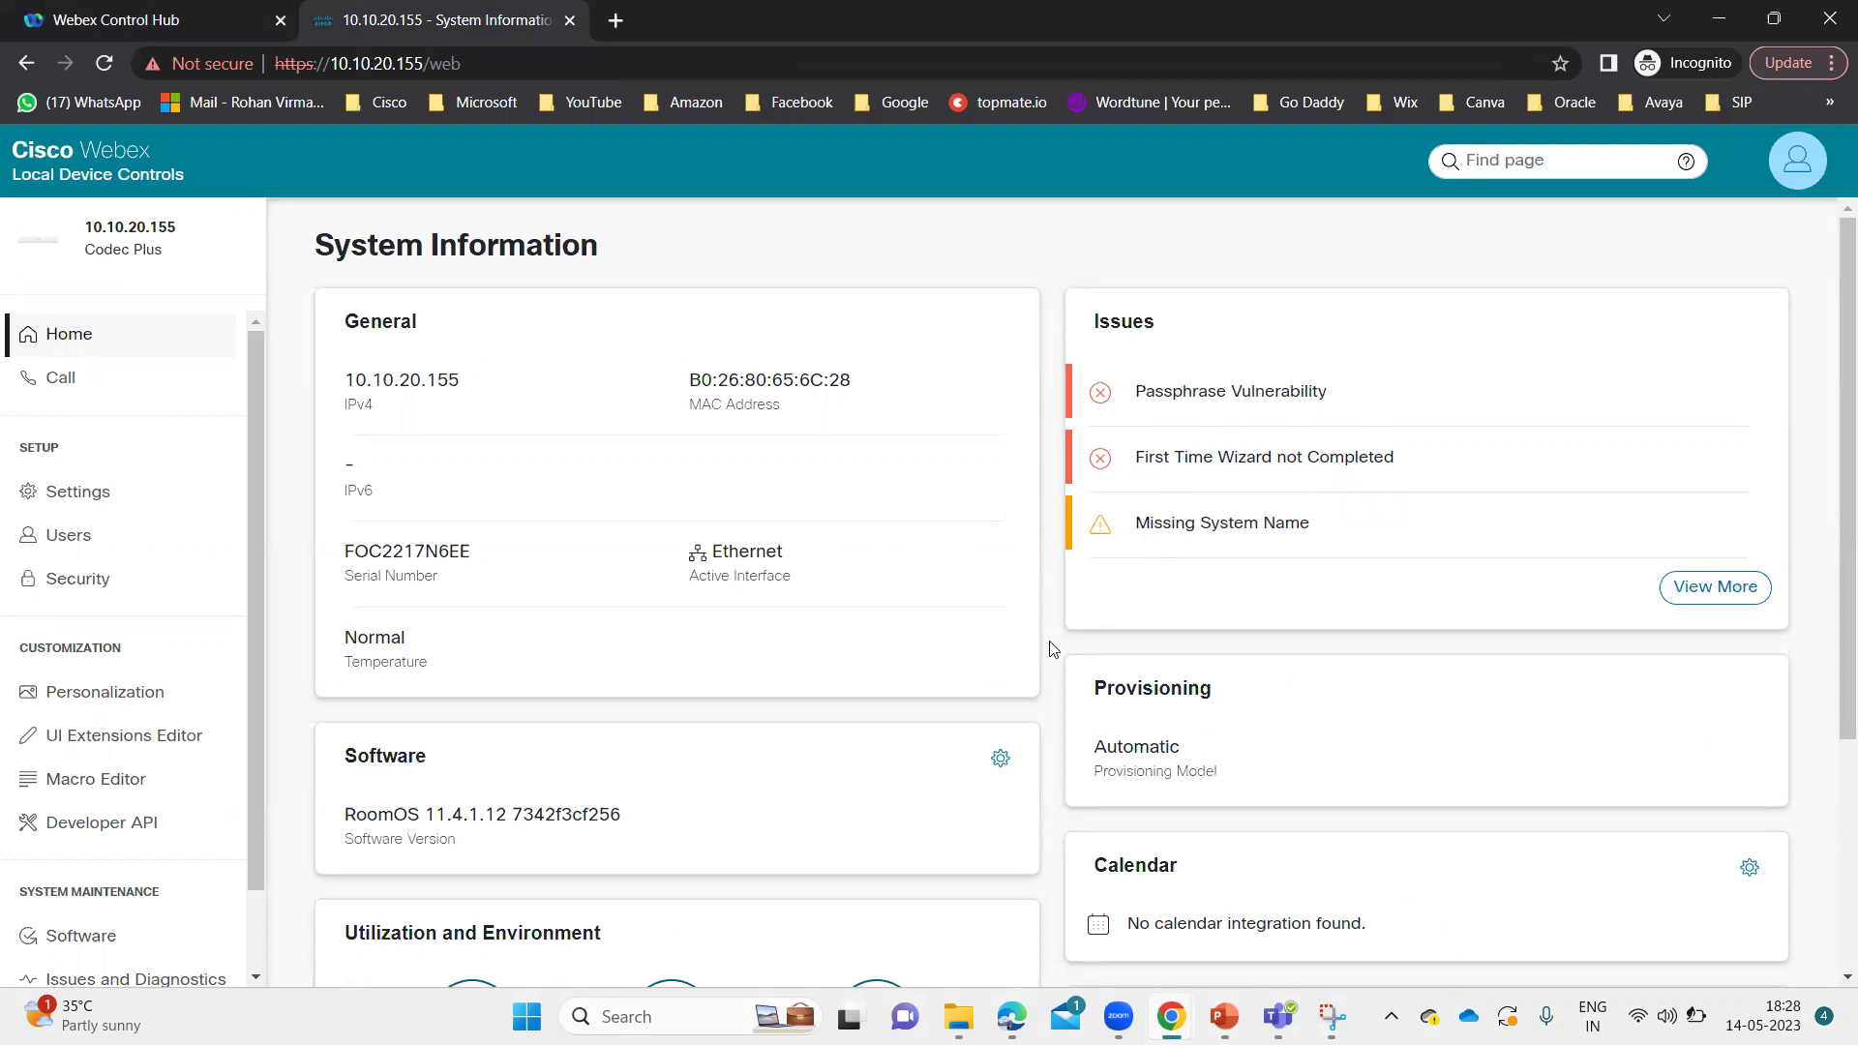
{"action": "scroll", "coordinate": [1053, 648], "scroll_direction": "down", "scroll_amount": 3}
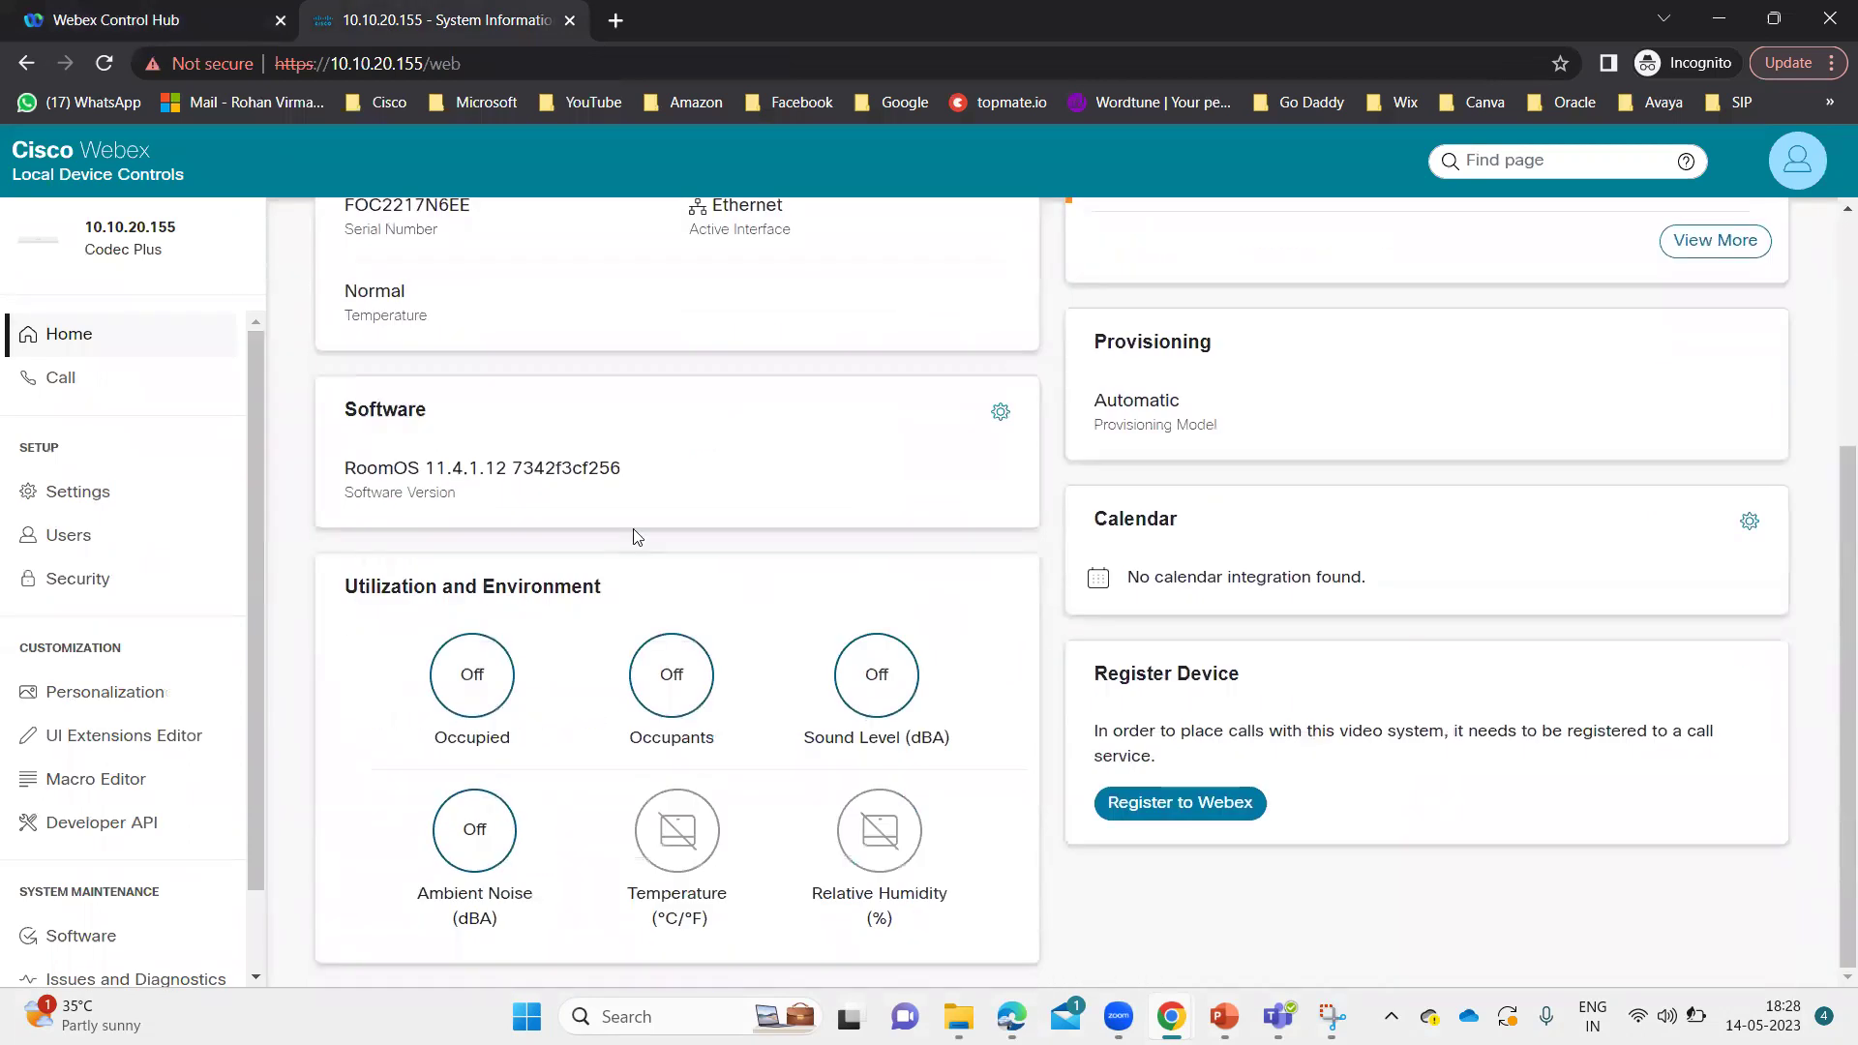
{"action": "scroll", "coordinate": [631, 529], "scroll_direction": "up", "scroll_amount": 3}
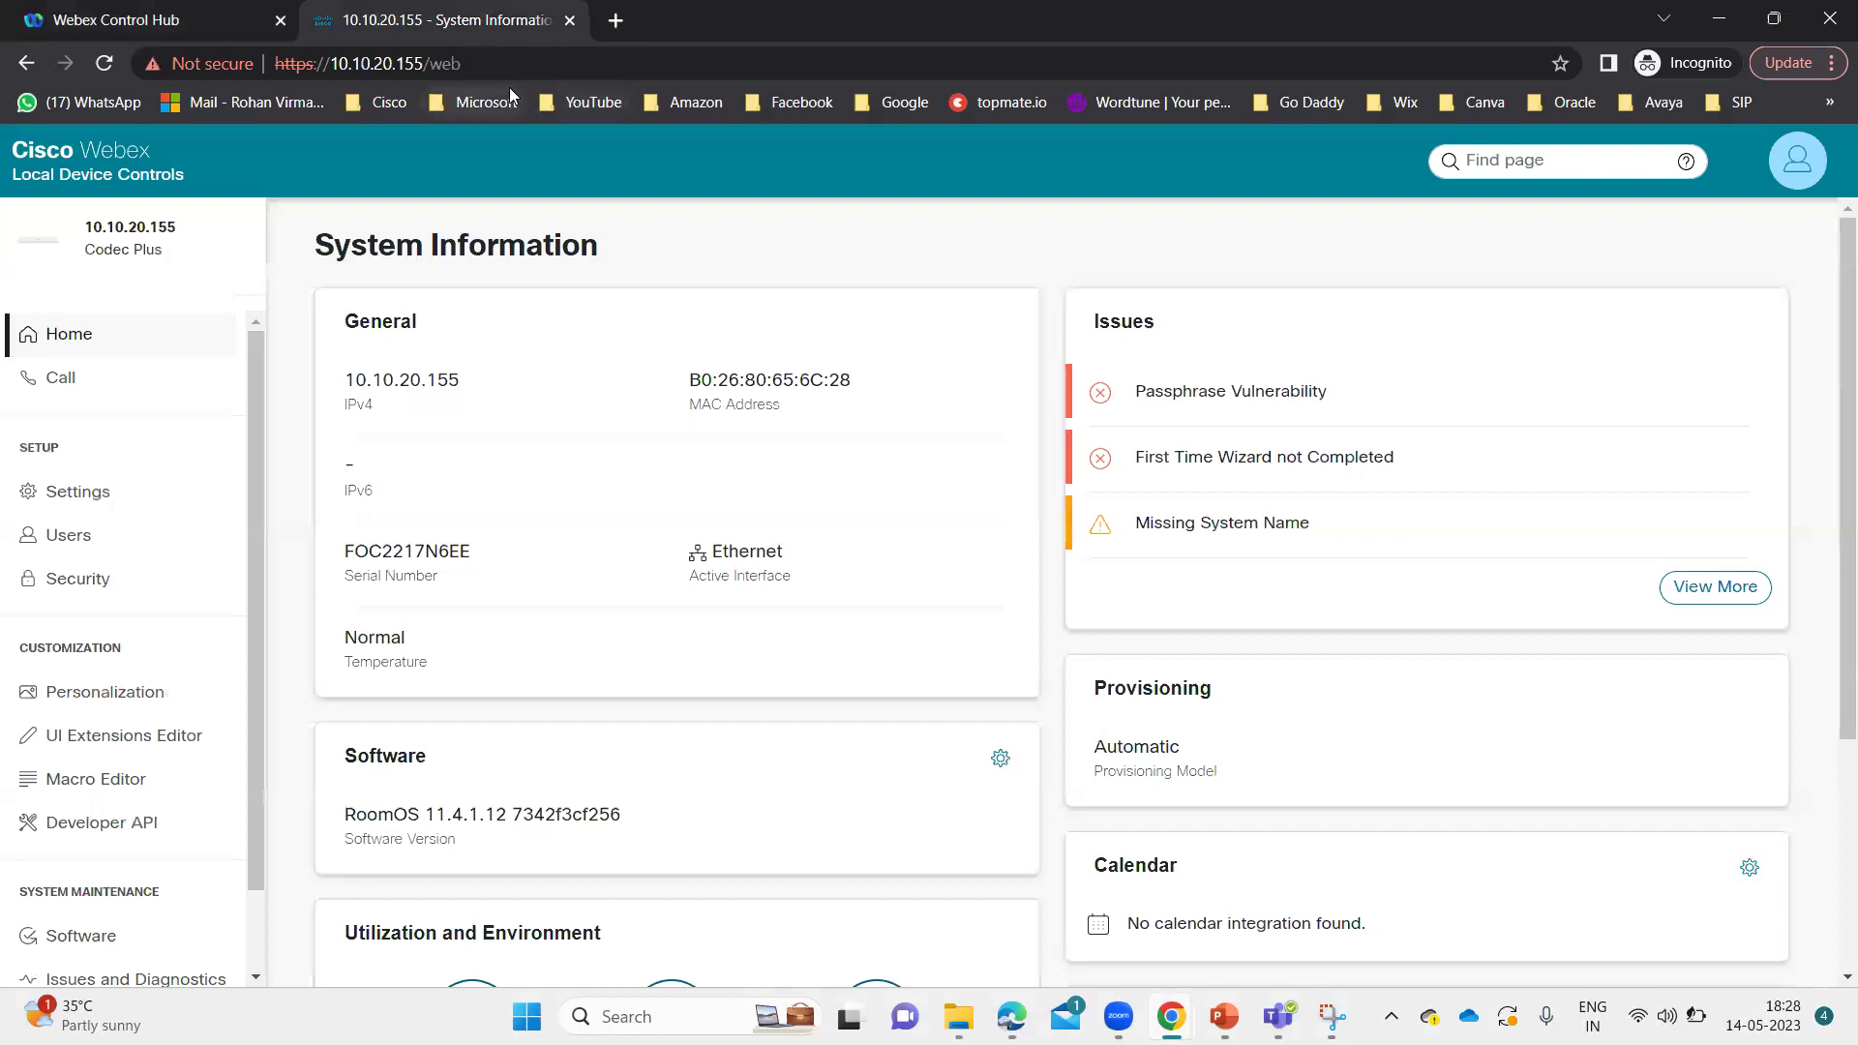
{"action": "scroll", "coordinate": [1005, 692], "scroll_direction": "down", "scroll_amount": 3}
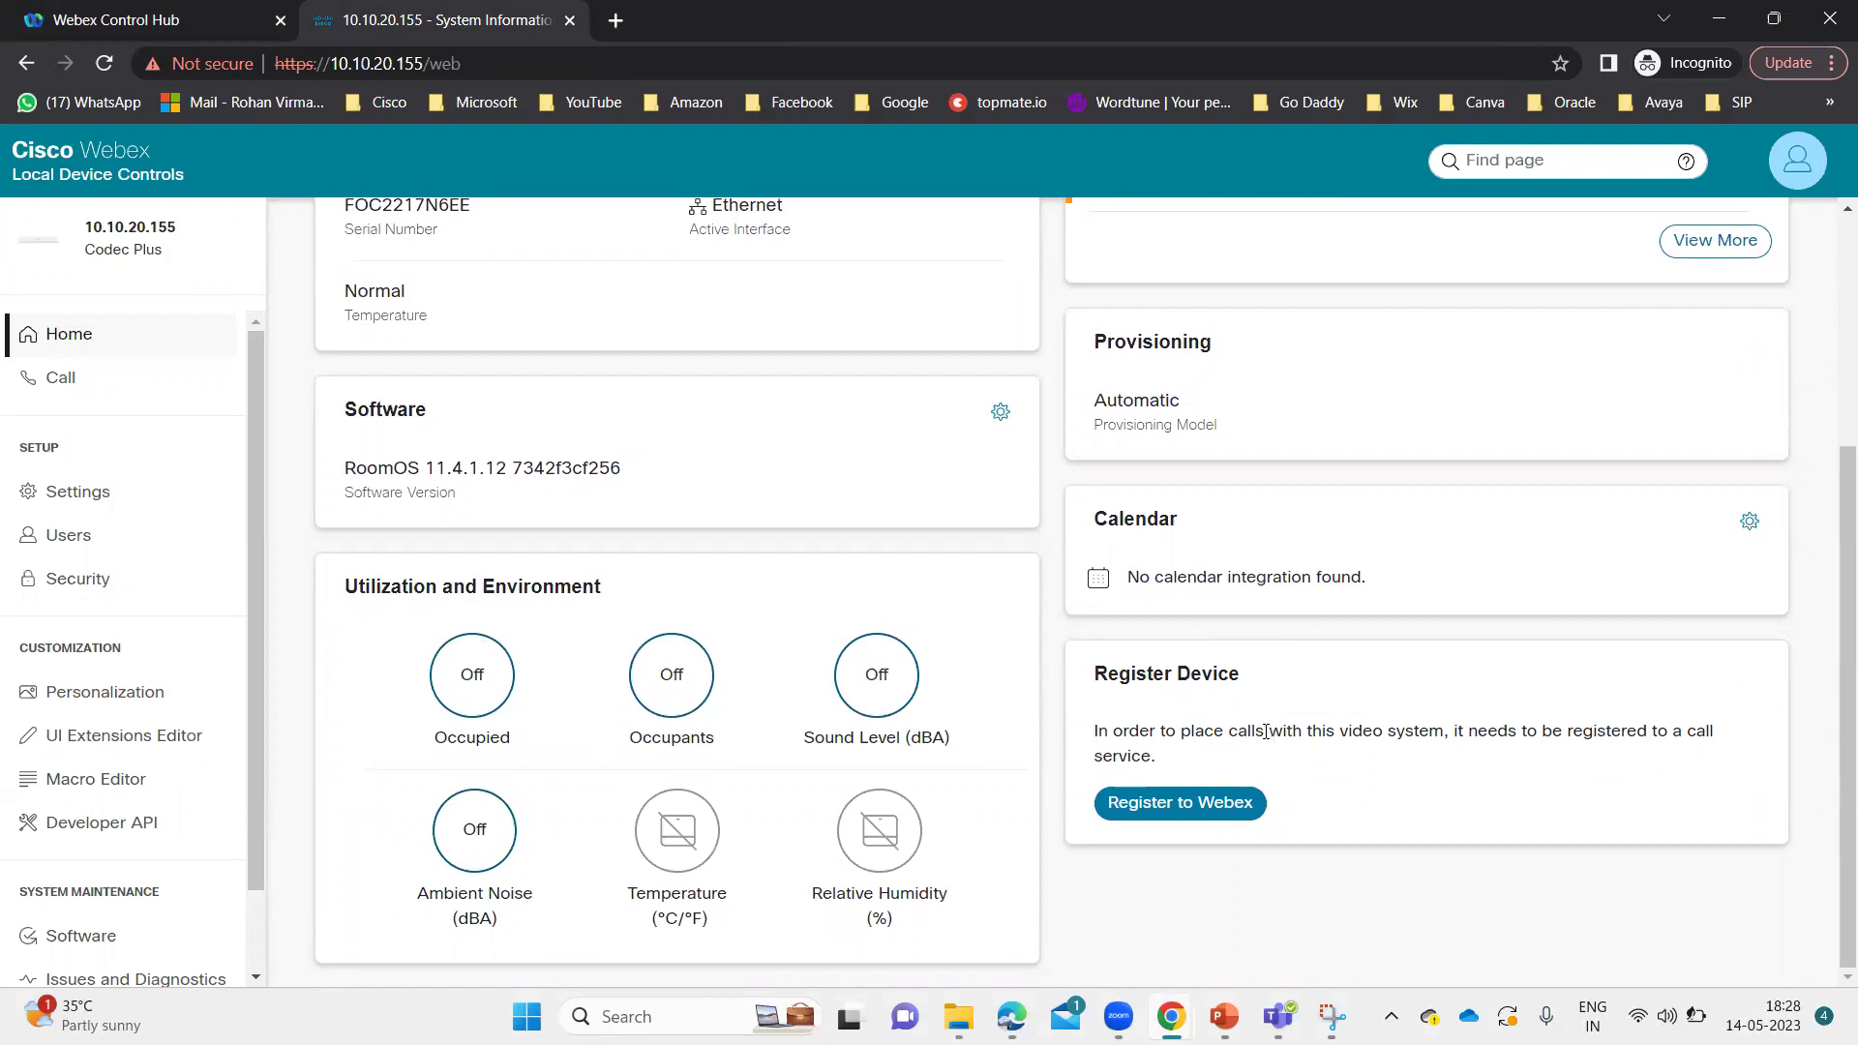
{"action": "left_click_drag", "start_coordinate": [1242, 730], "coordinate": [1219, 767]}
{"action": "left_click", "coordinate": [1219, 767]}
{"action": "left_click", "coordinate": [1181, 812]}
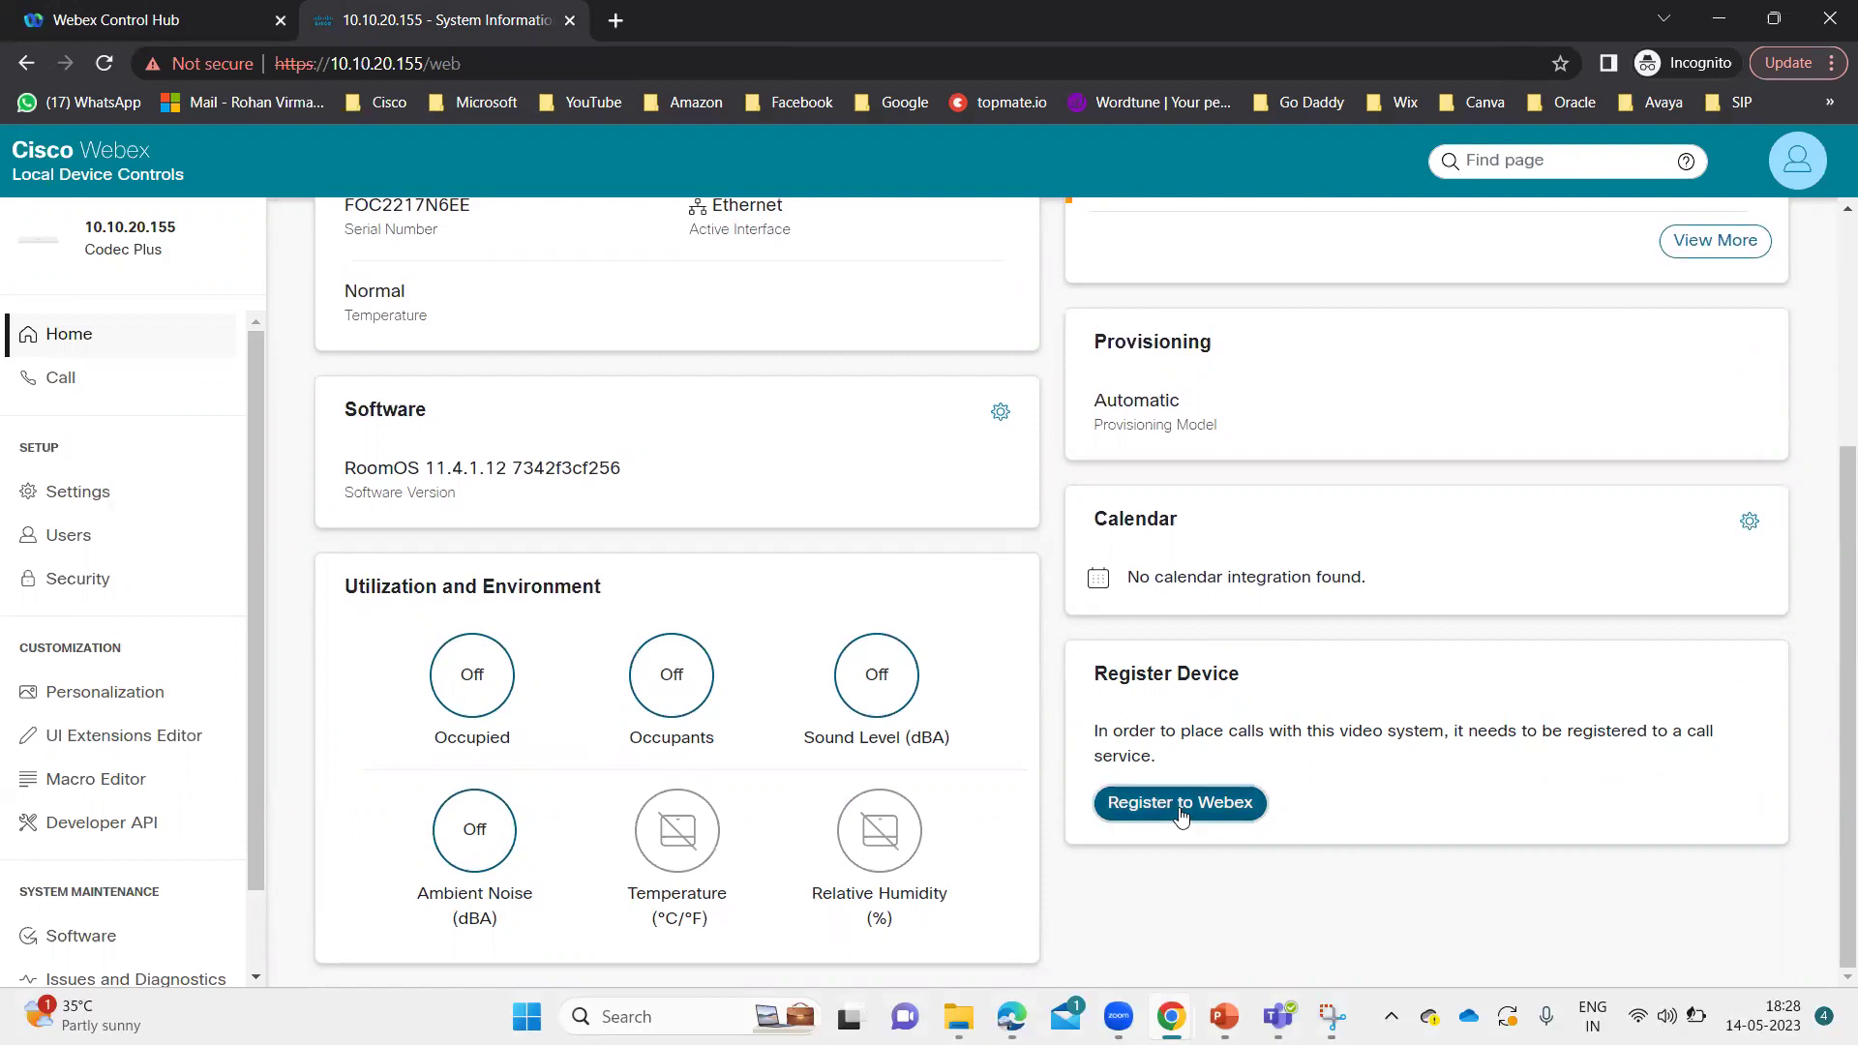
Paste the copied Webex activation code, keep Disable local users and integrations enabled, and register the device
{"action": "left_click", "coordinate": [698, 432]}
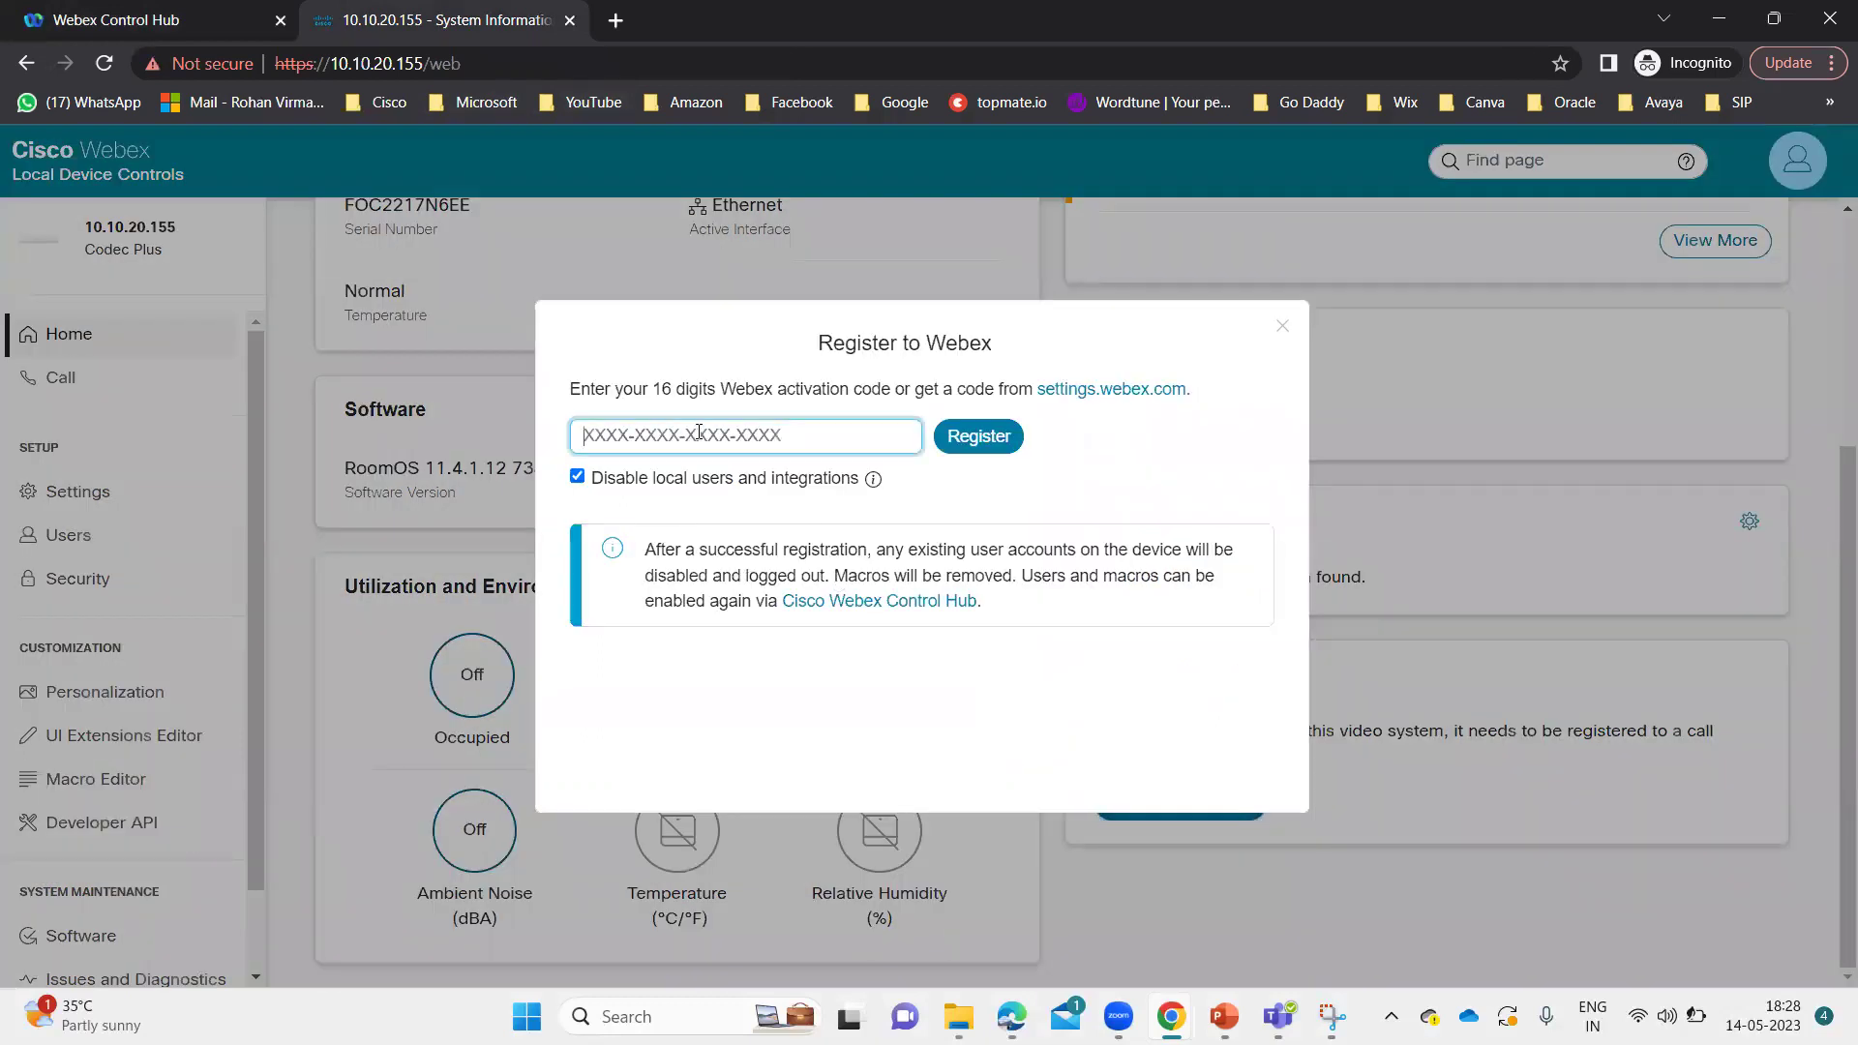
{"action": "key", "text": "ctrl+v"}
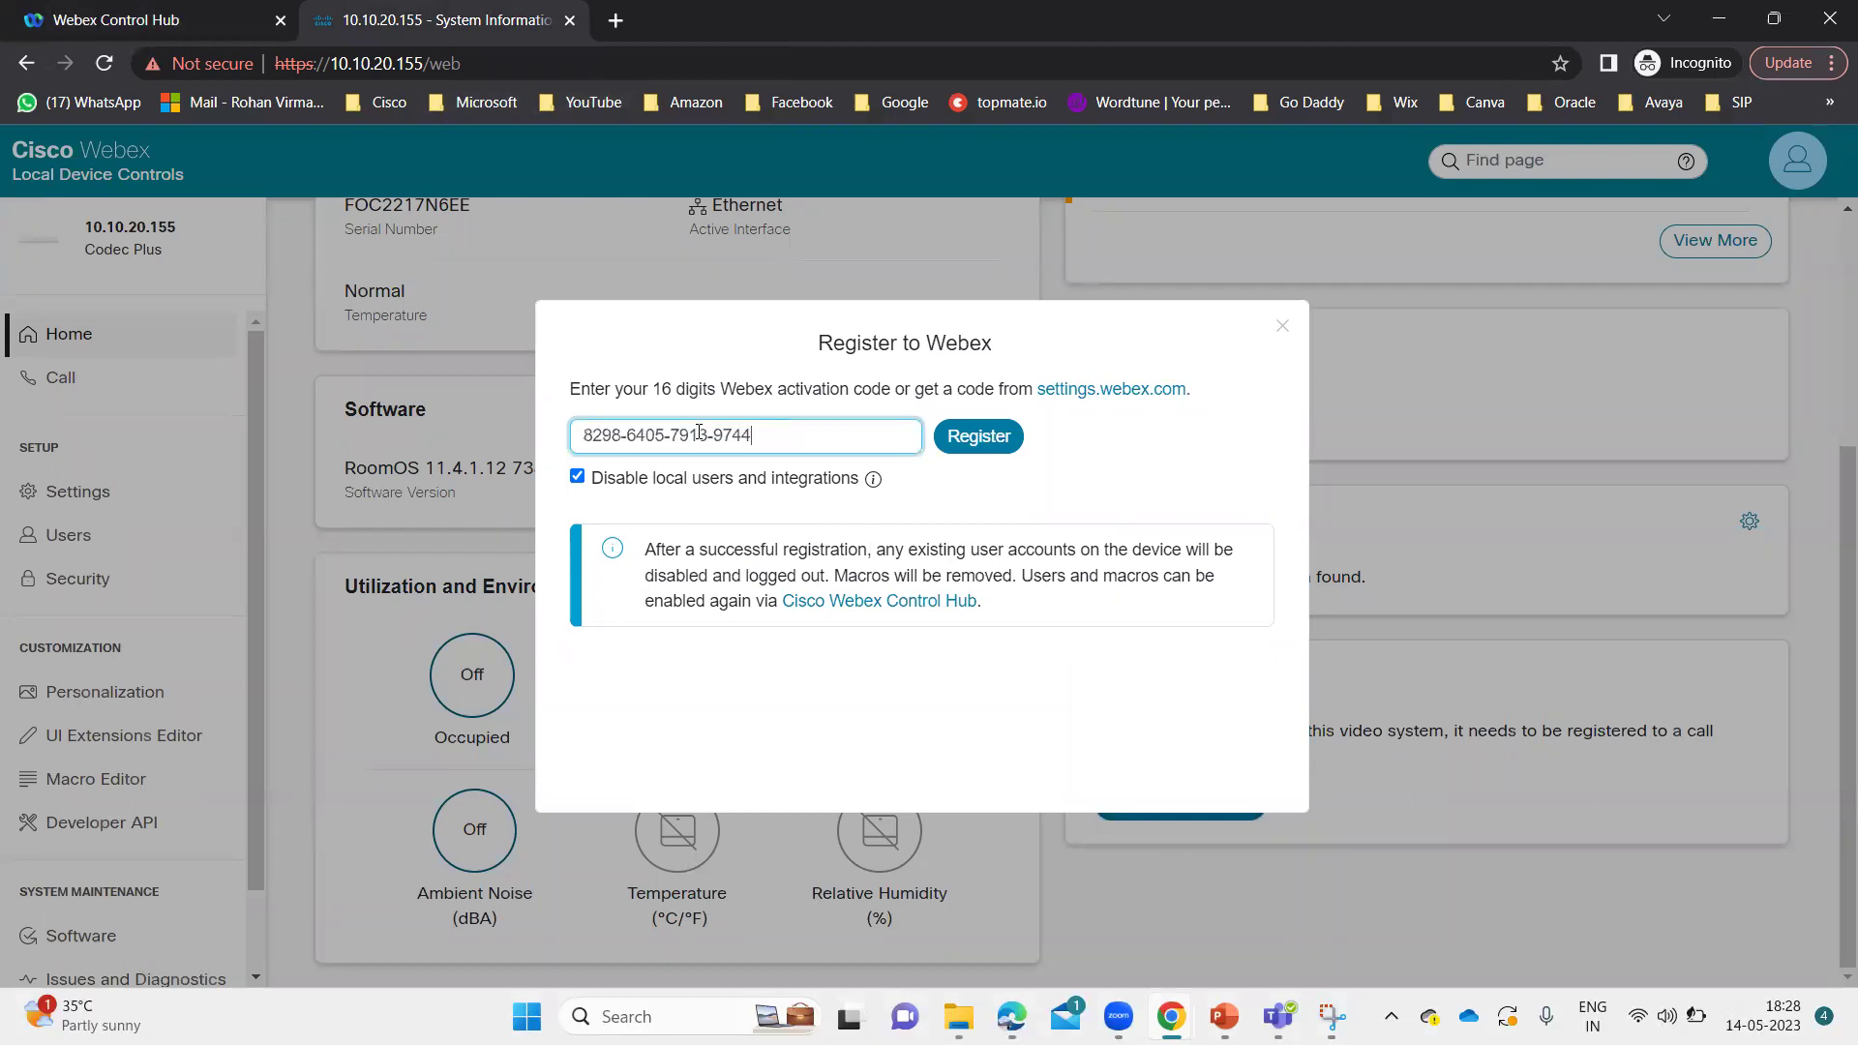
{"action": "left_click", "coordinate": [982, 448]}
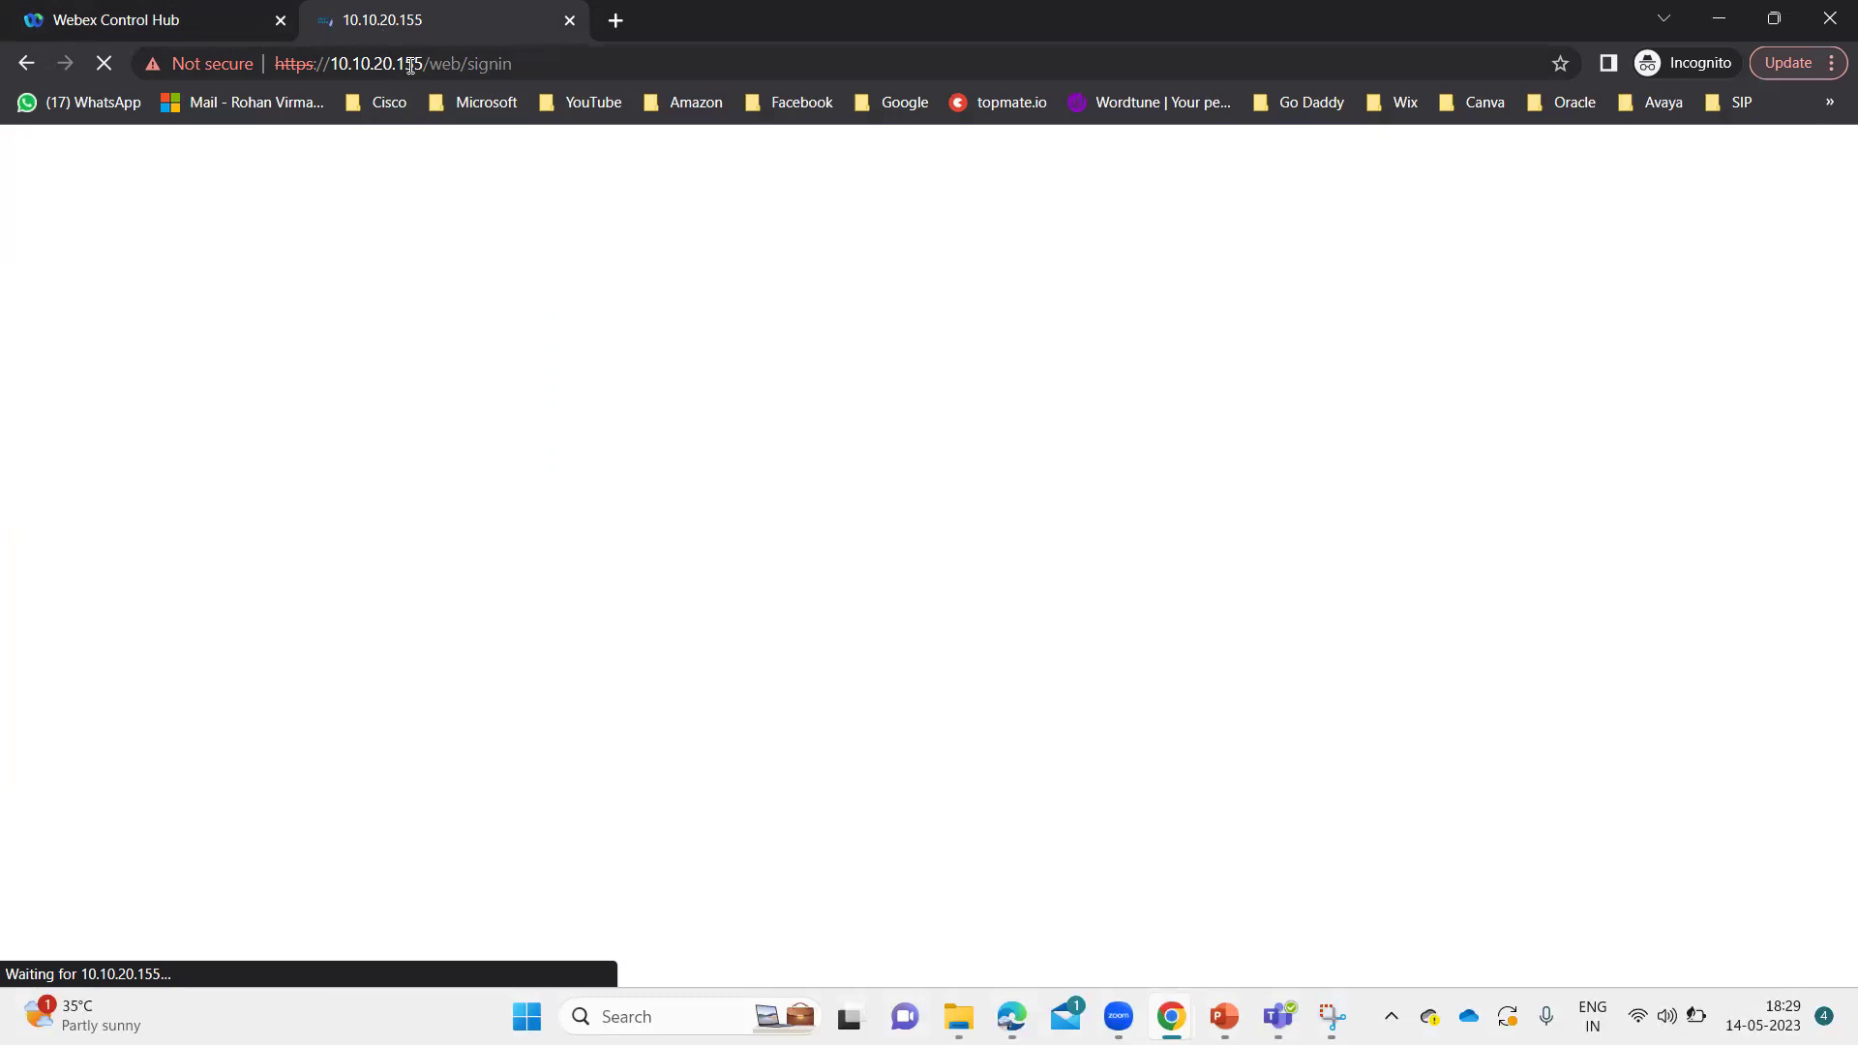
Close the codec's sign-in page and open the Cisco Codec Plus details from the device list in Control Hub
{"action": "left_click", "coordinate": [184, 23]}
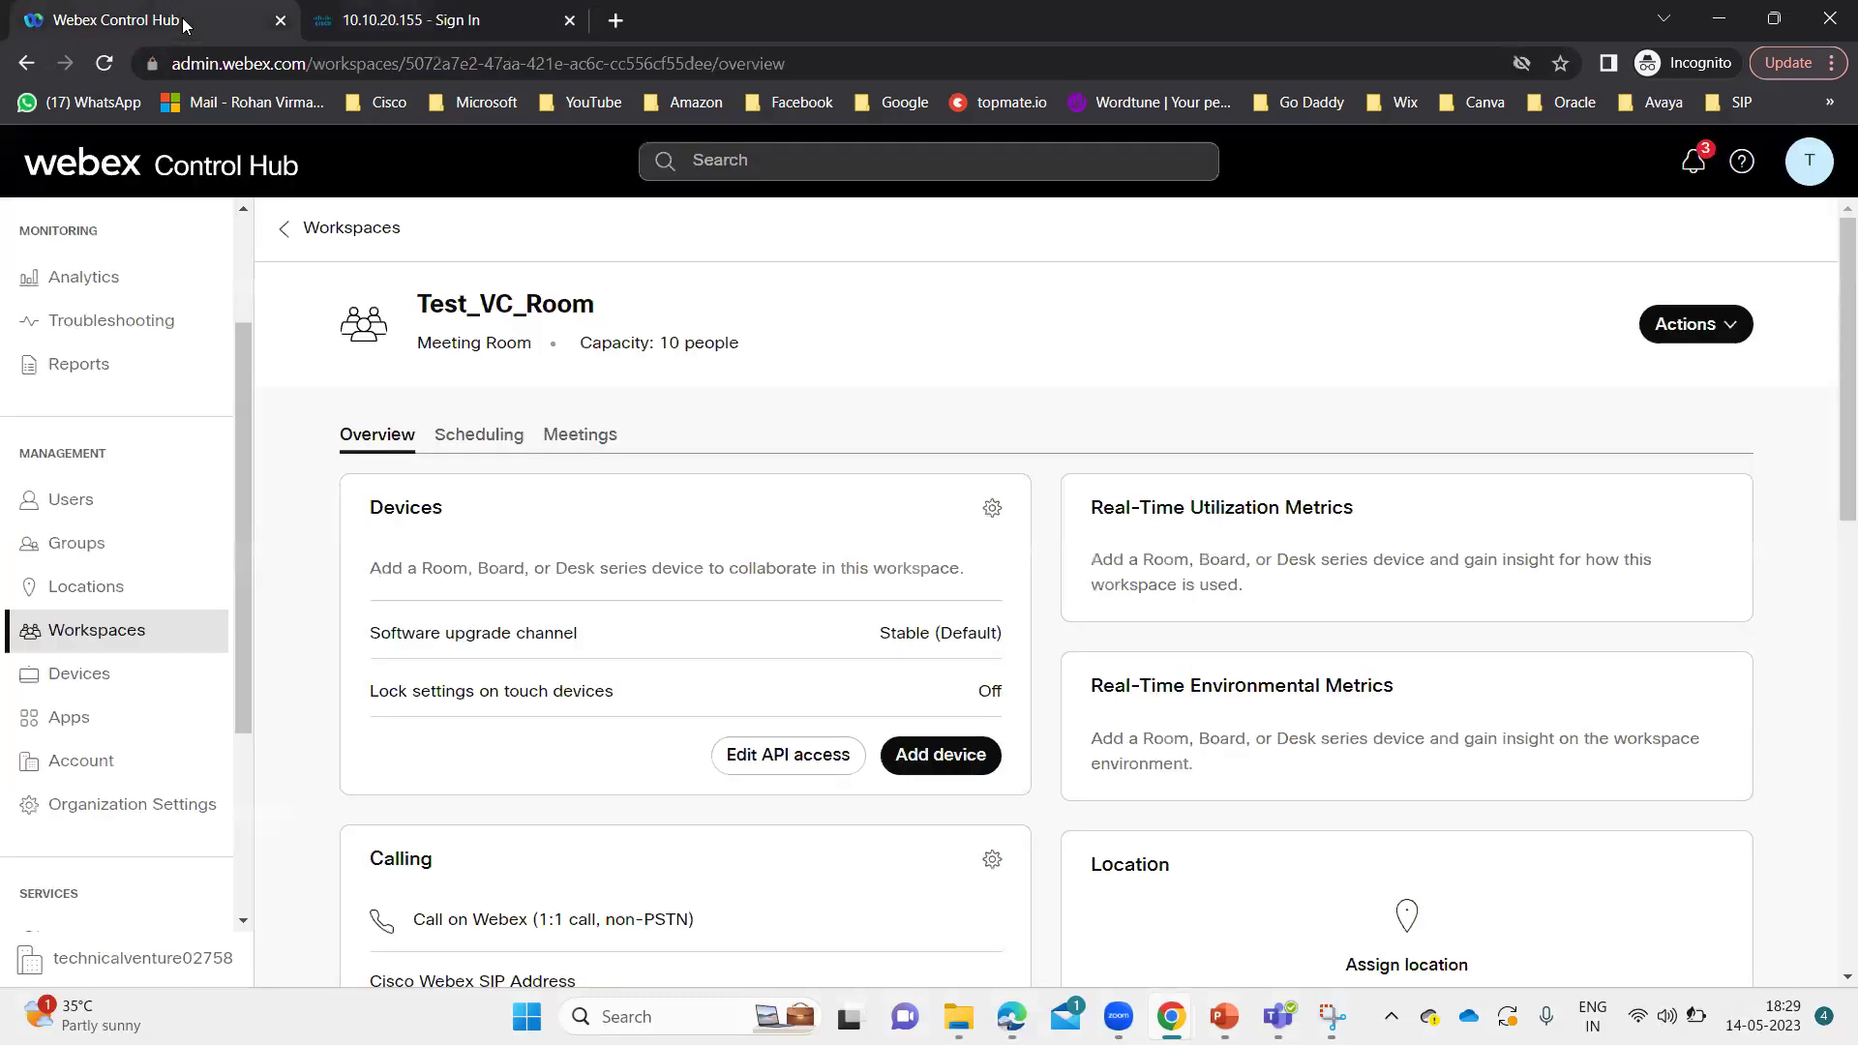
{"action": "left_click", "coordinate": [134, 684]}
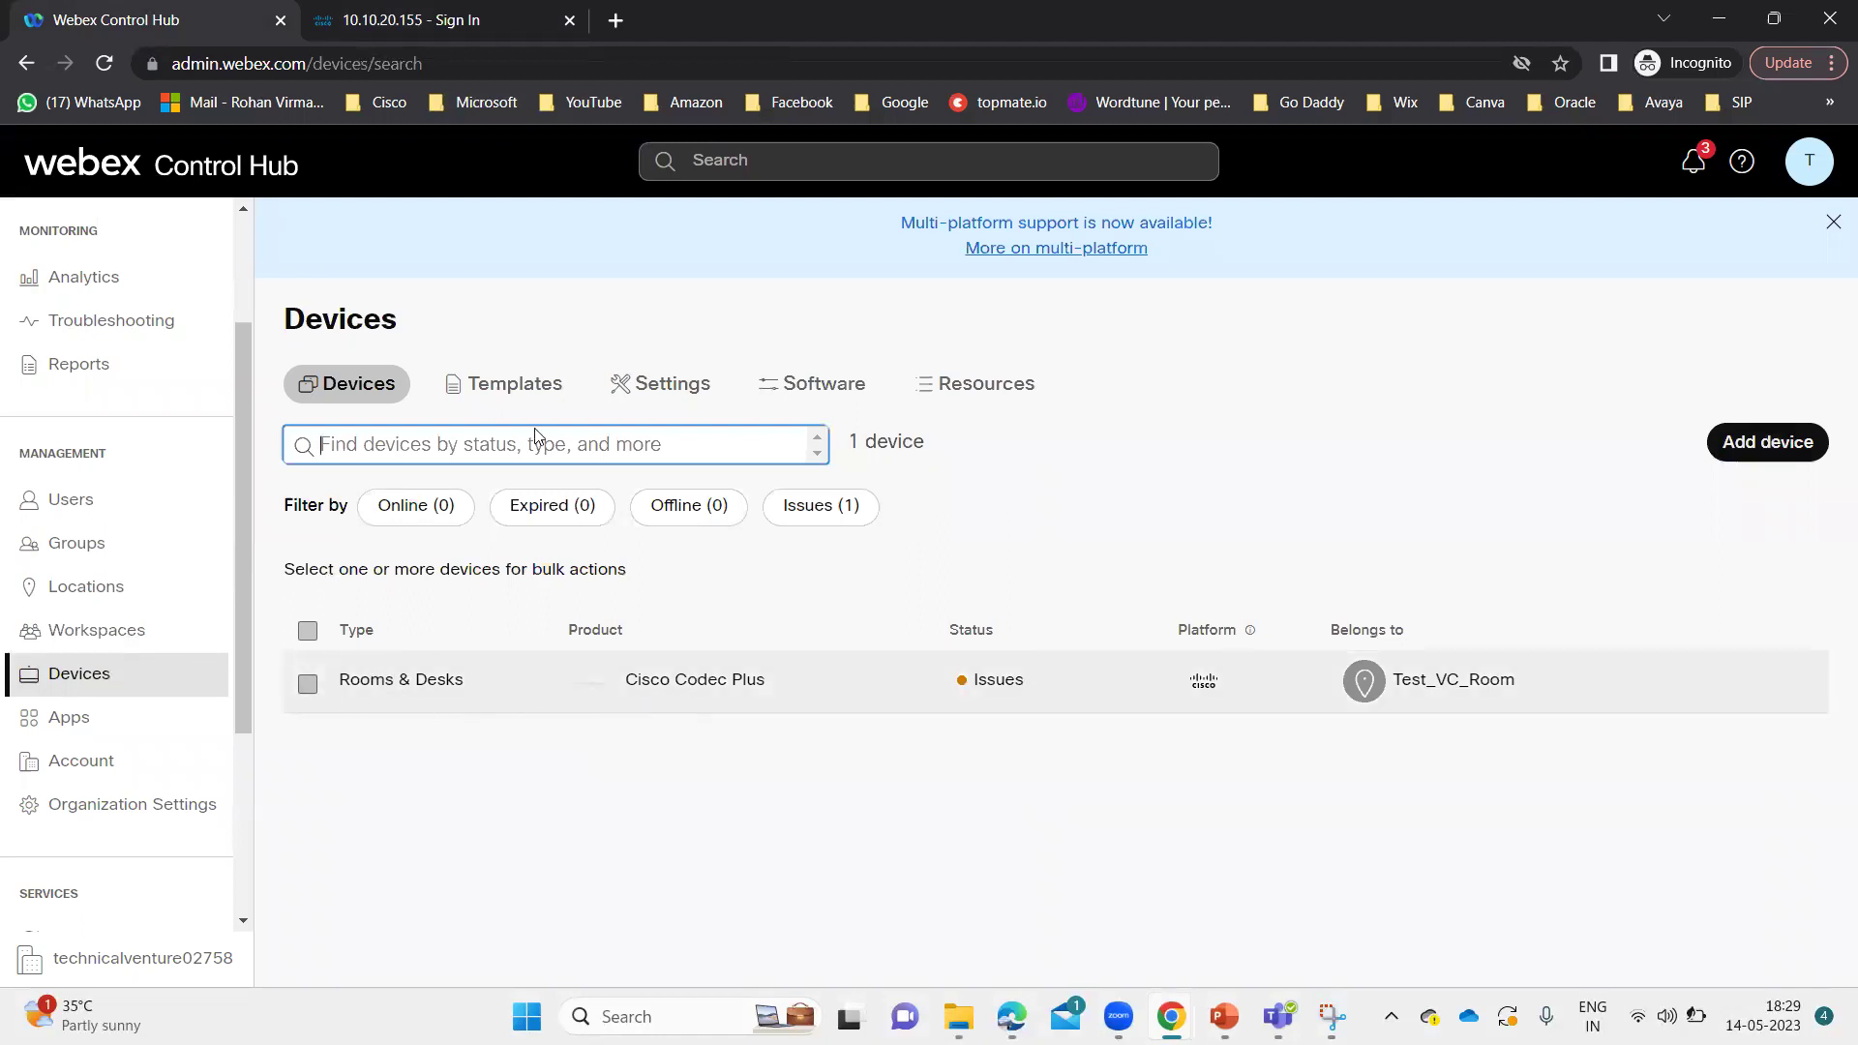
{"action": "left_click", "coordinate": [435, 21]}
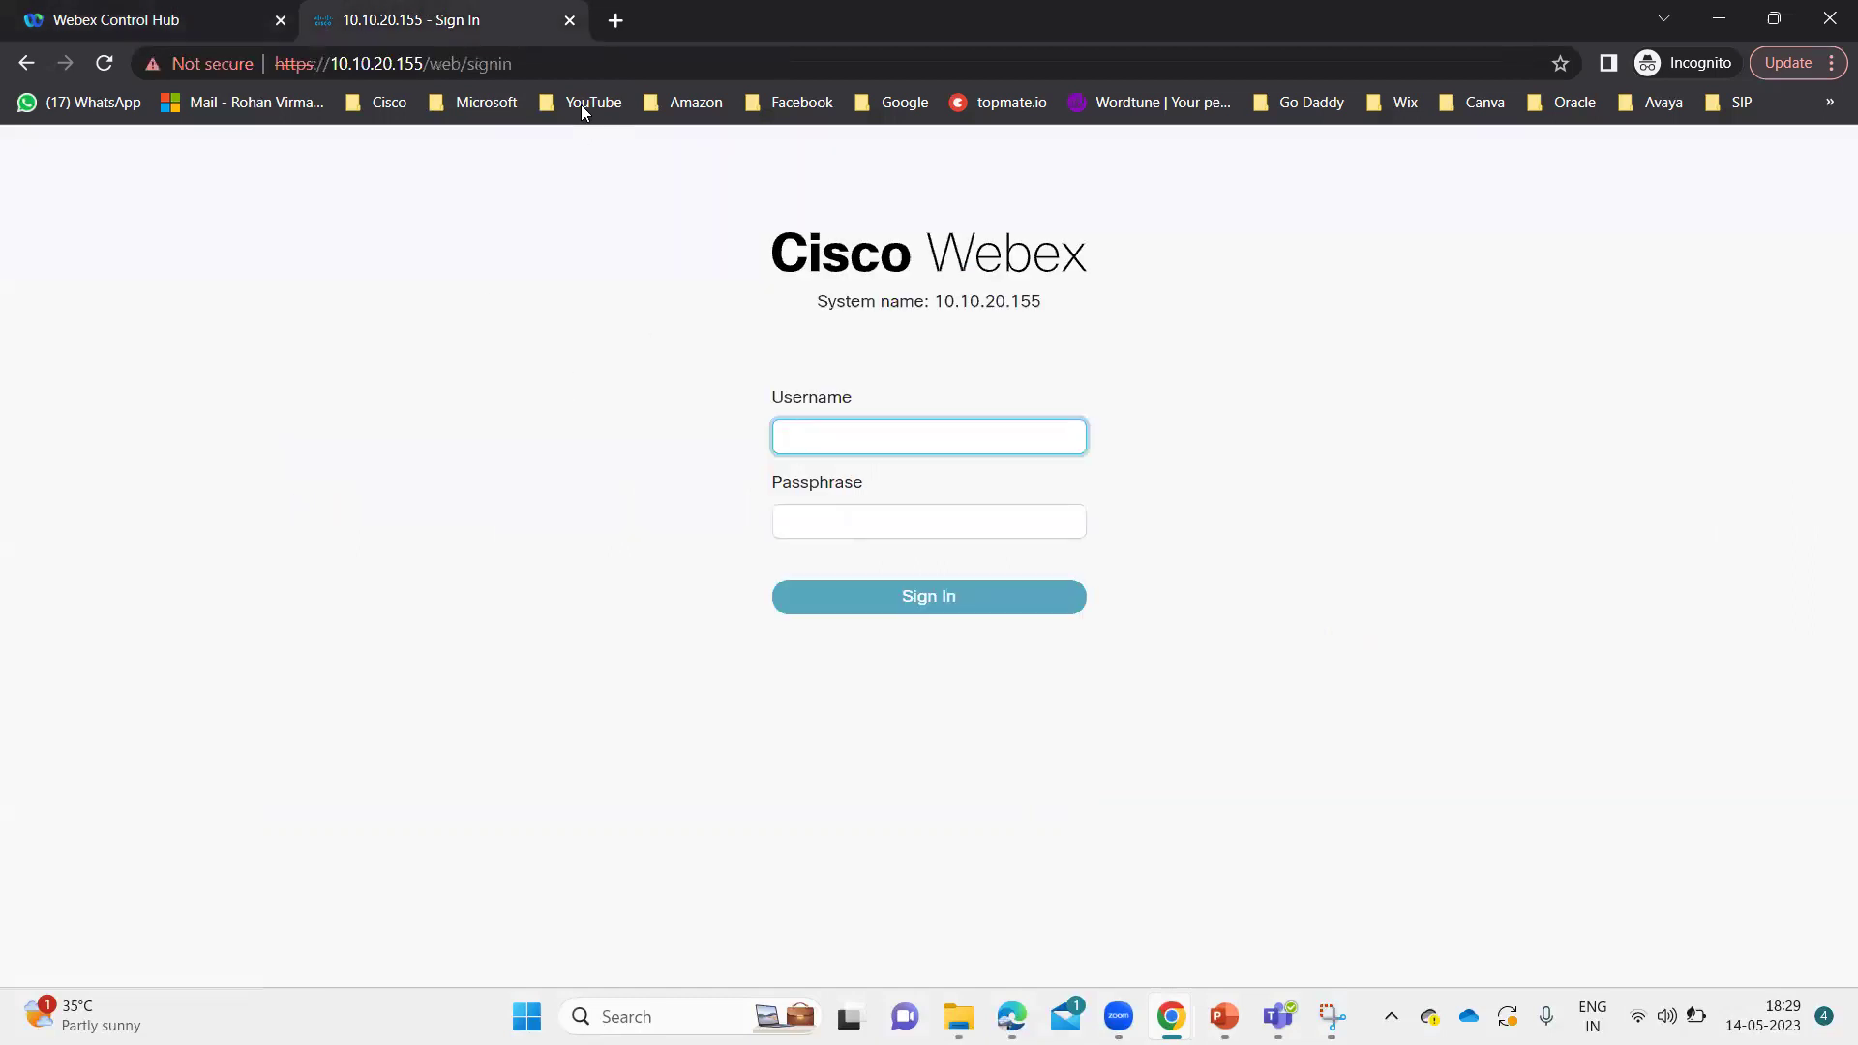
{"action": "key", "text": "ctrl+w"}
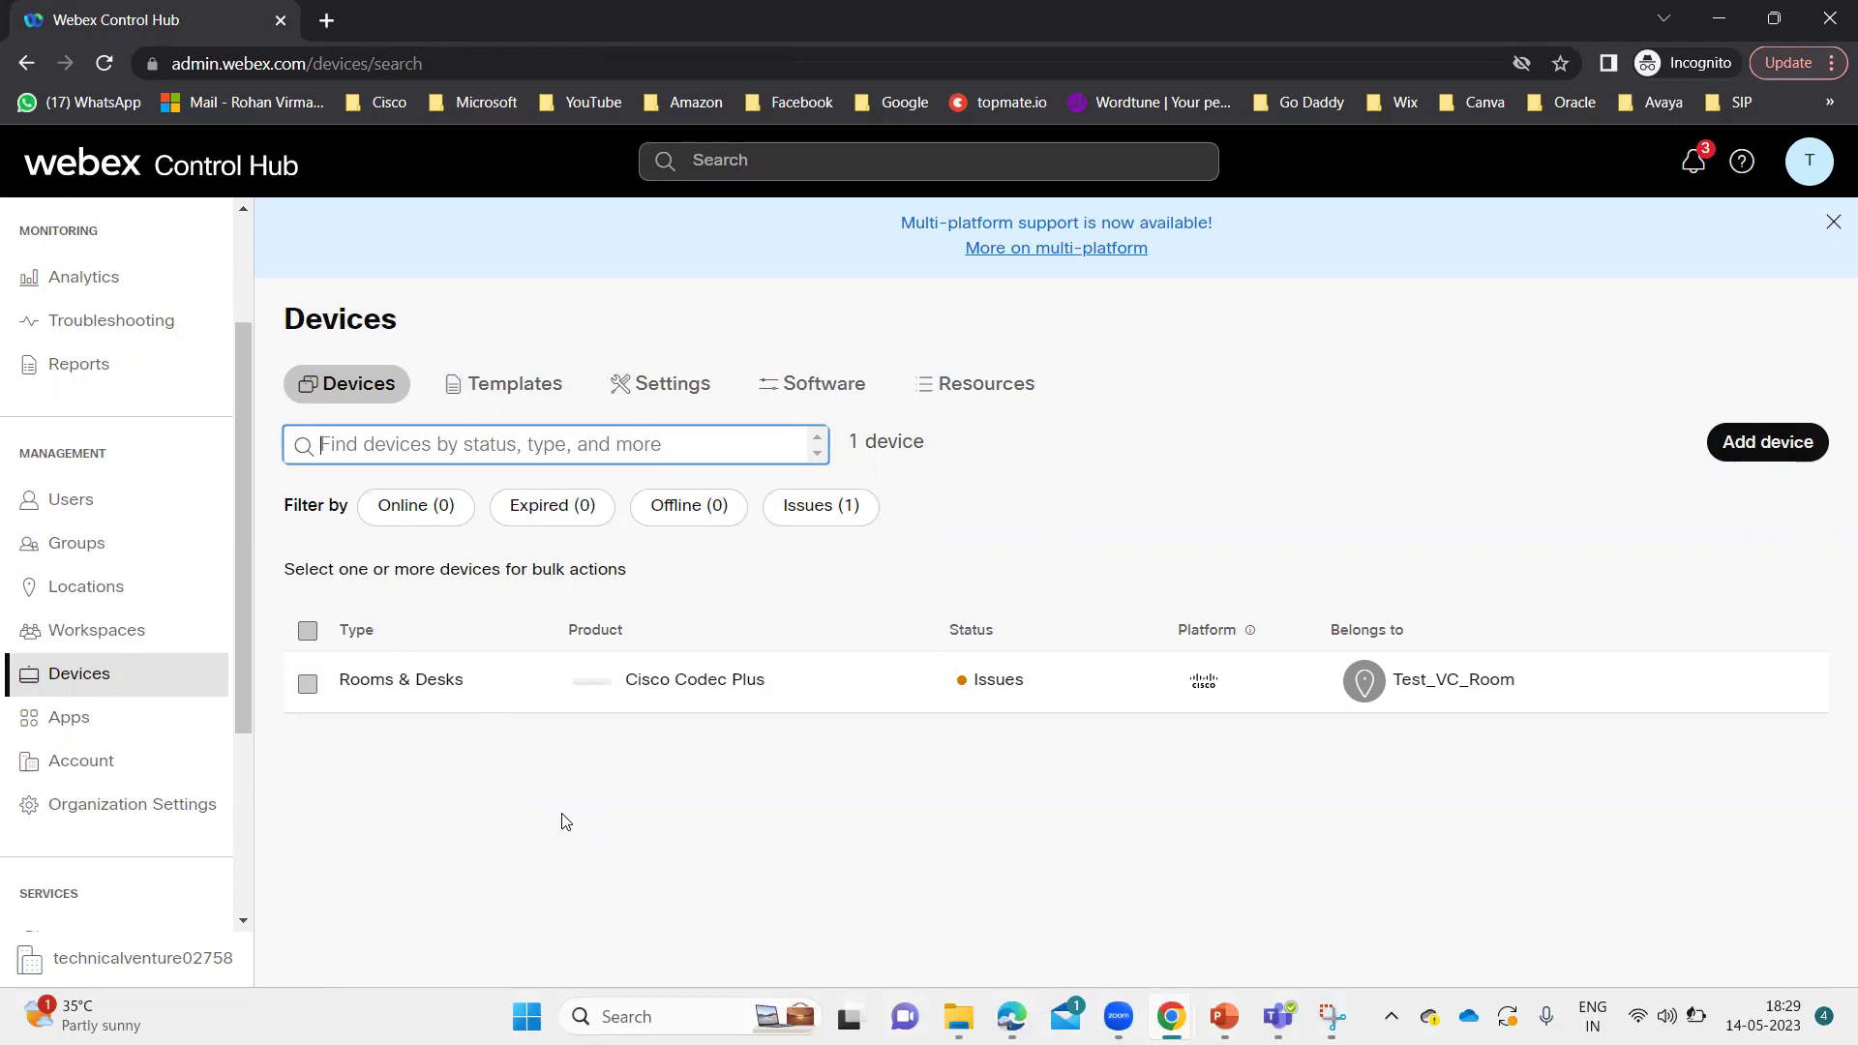
{"action": "left_click", "coordinate": [445, 682]}
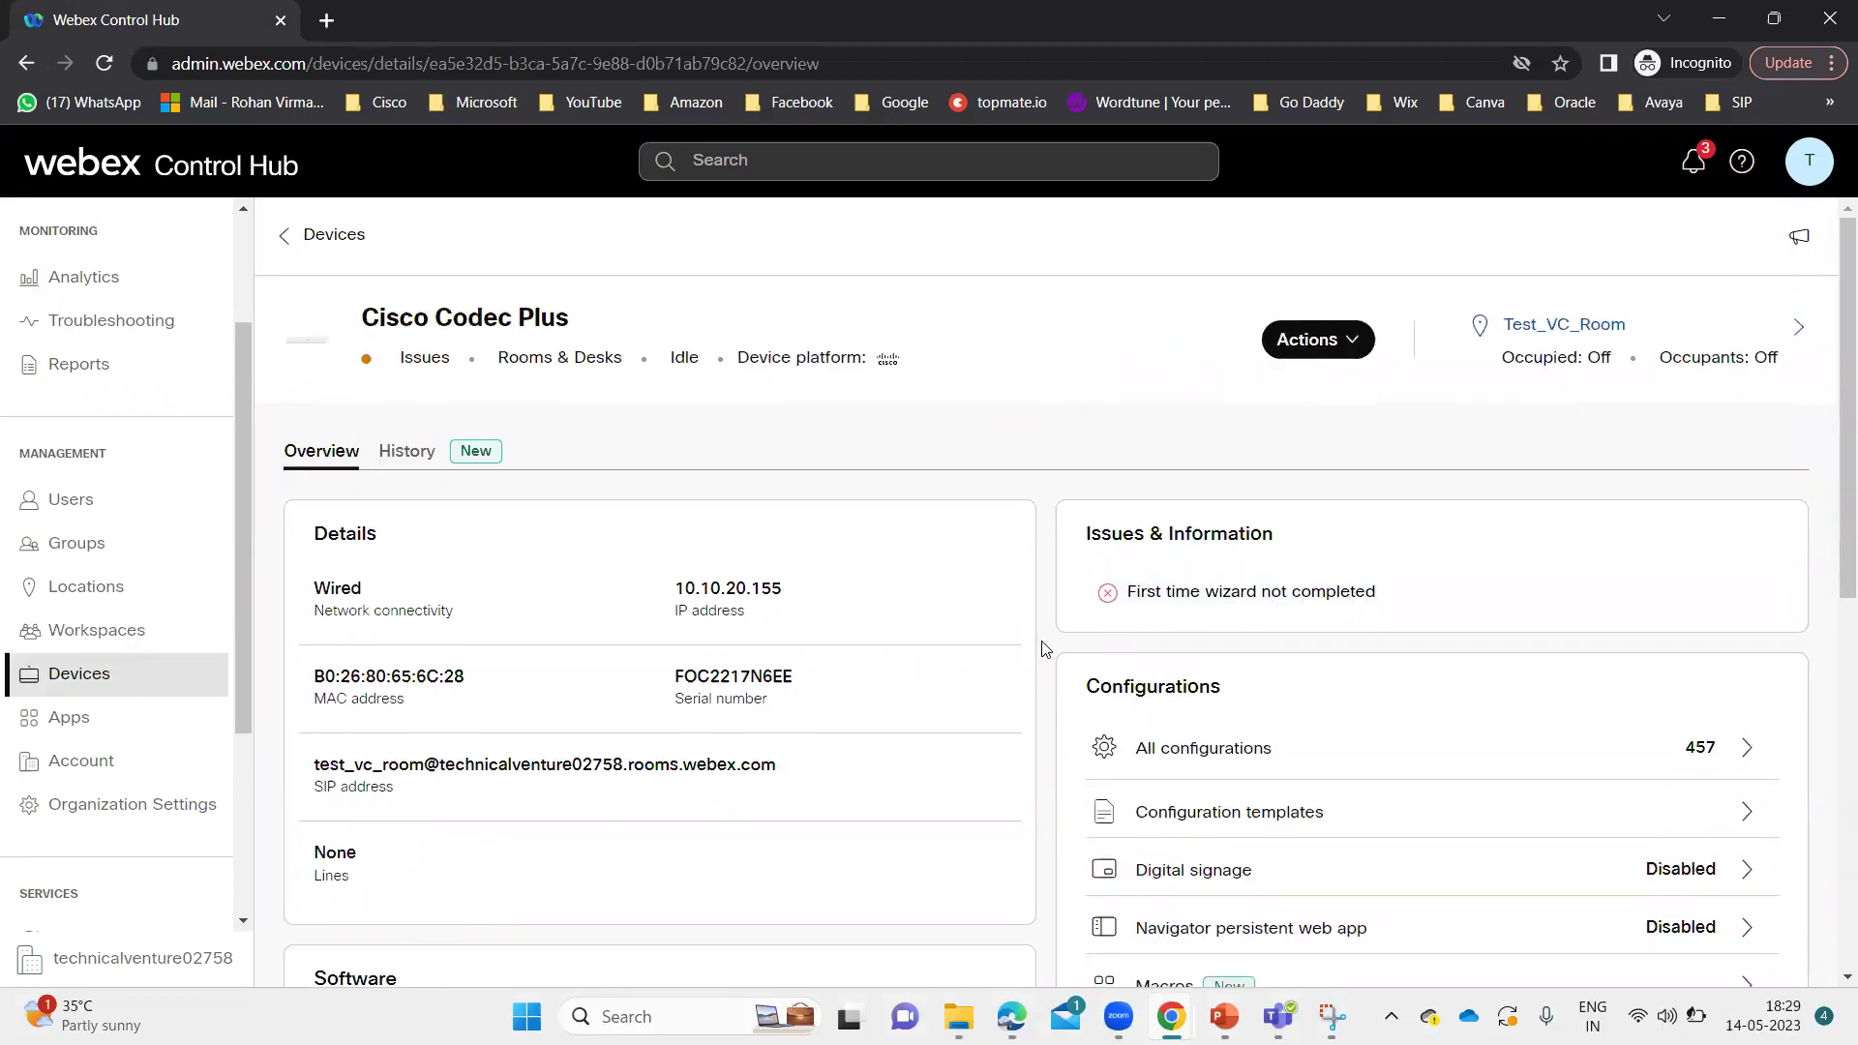
Launch Local Device Controls for the Cisco Codec Plus from its Support section and review the device's system information and provisioning status
{"action": "scroll", "coordinate": [1045, 648], "scroll_direction": "down", "scroll_amount": 5}
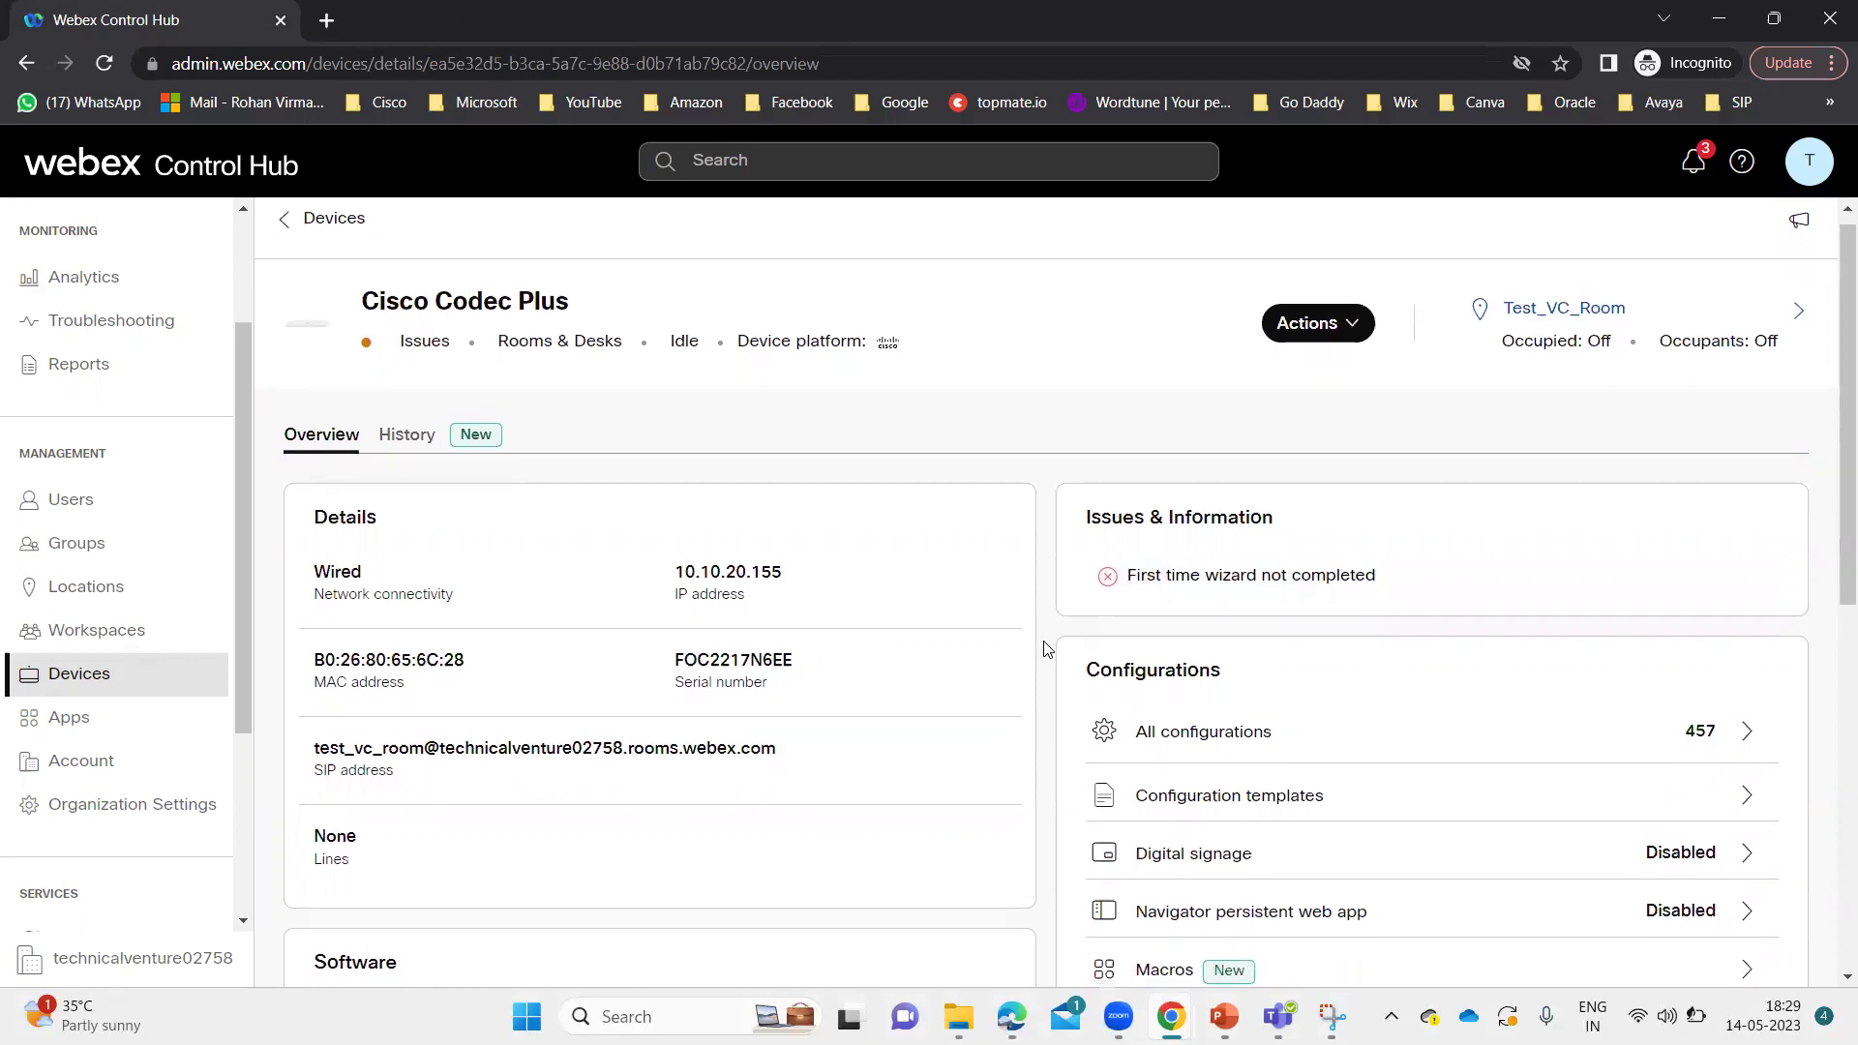
{"action": "scroll", "coordinate": [1045, 648], "scroll_direction": "up", "scroll_amount": 5}
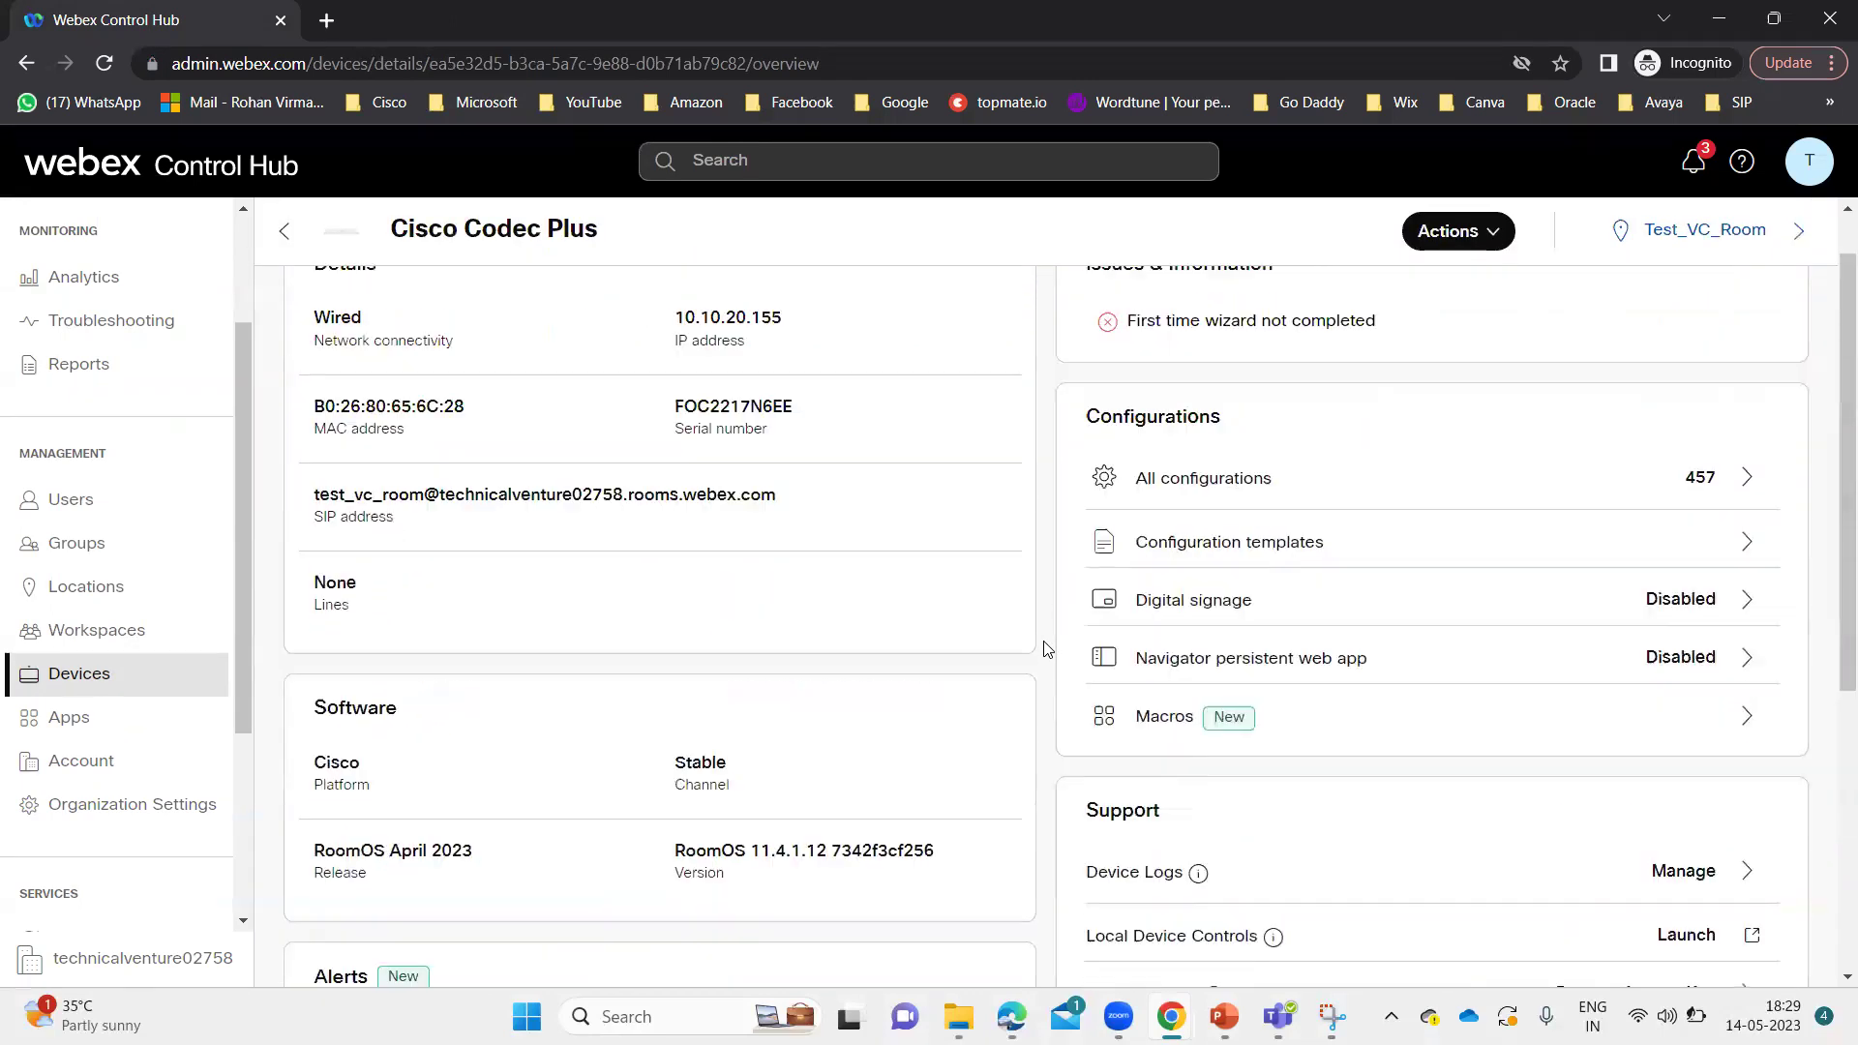
{"action": "scroll", "coordinate": [1045, 648], "scroll_direction": "down", "scroll_amount": 2}
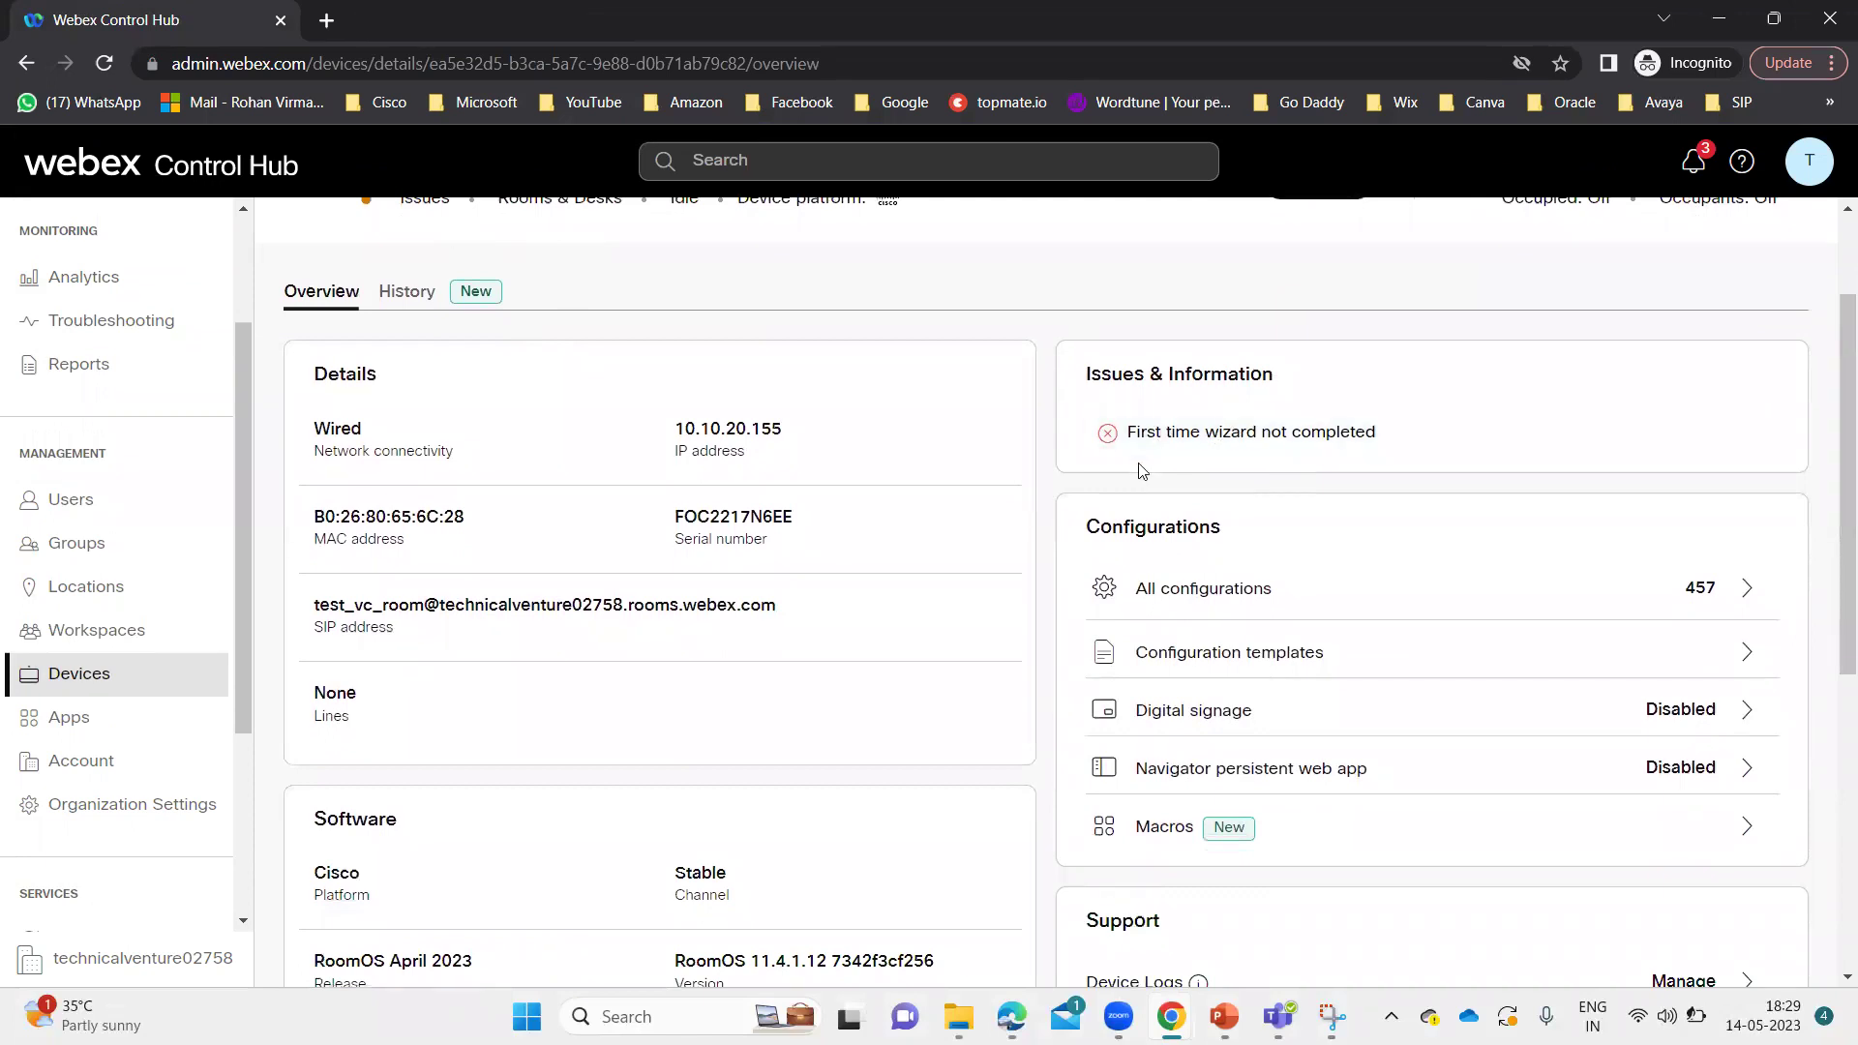
{"action": "scroll", "coordinate": [1052, 506], "scroll_direction": "down", "scroll_amount": 3}
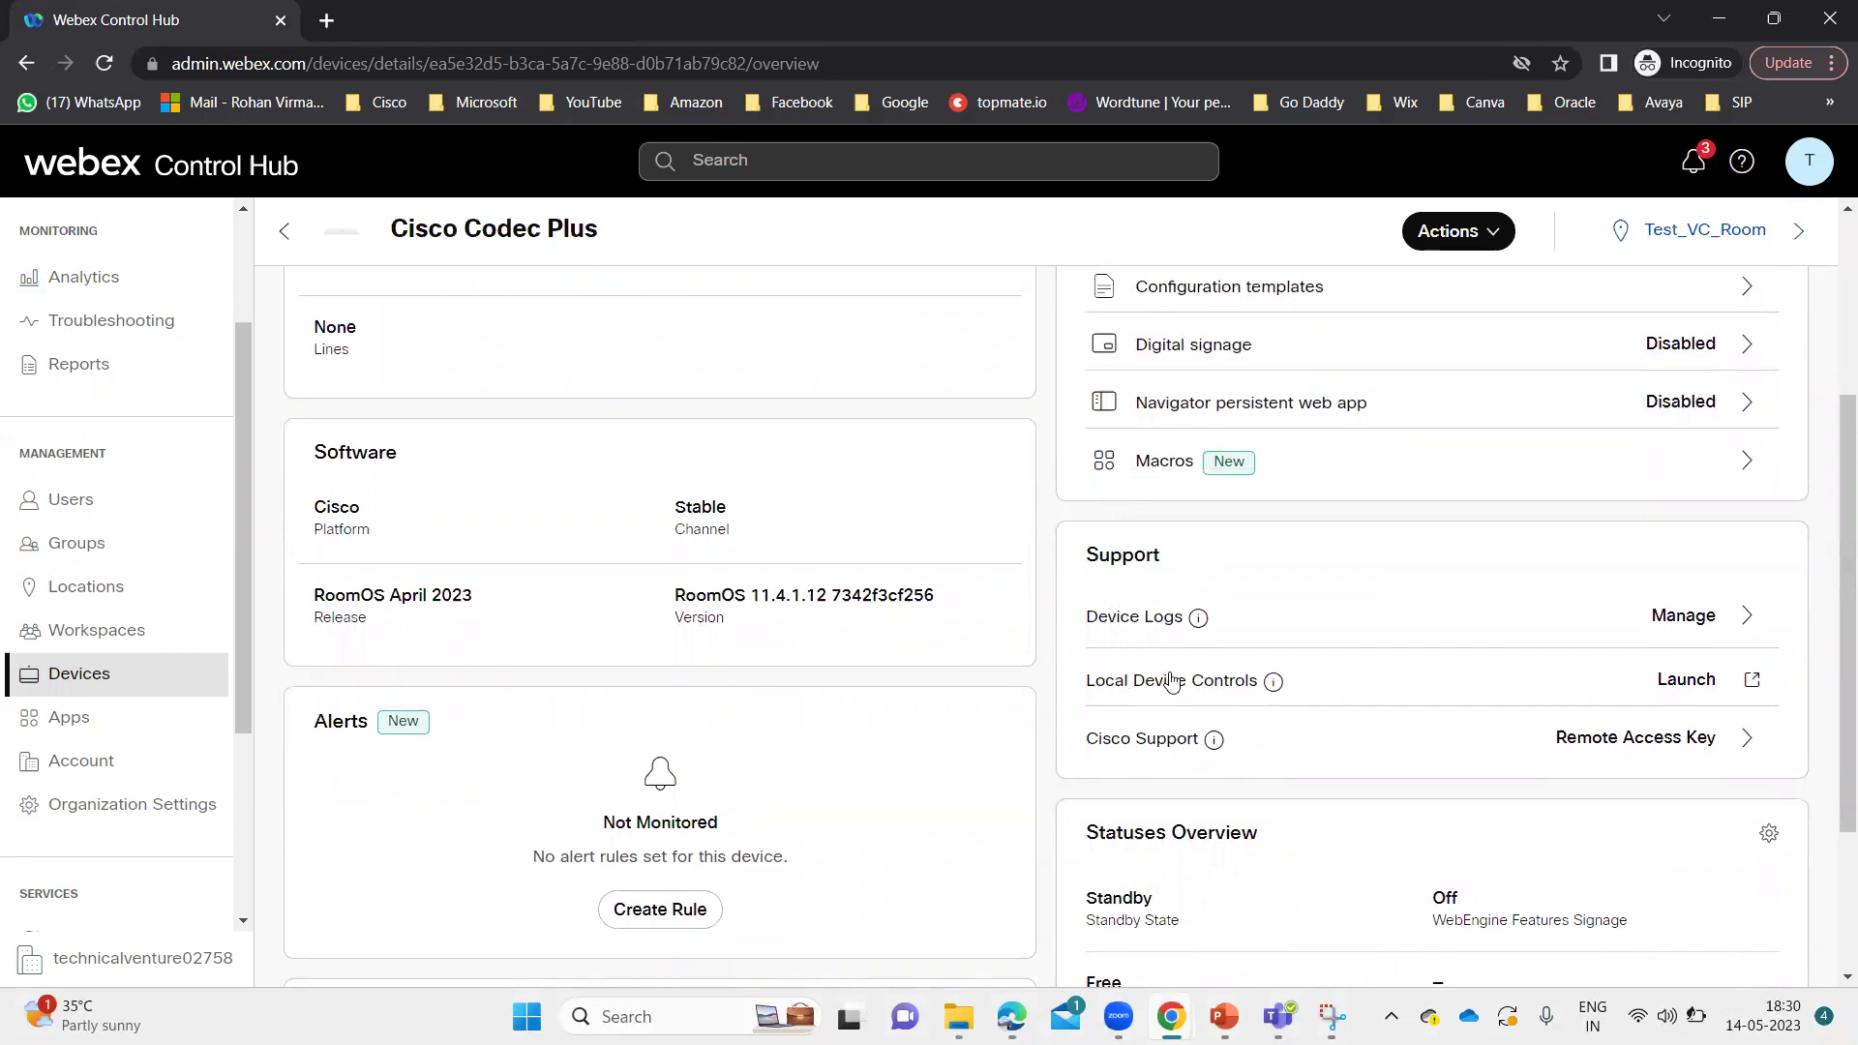
{"action": "left_click", "coordinate": [1341, 681]}
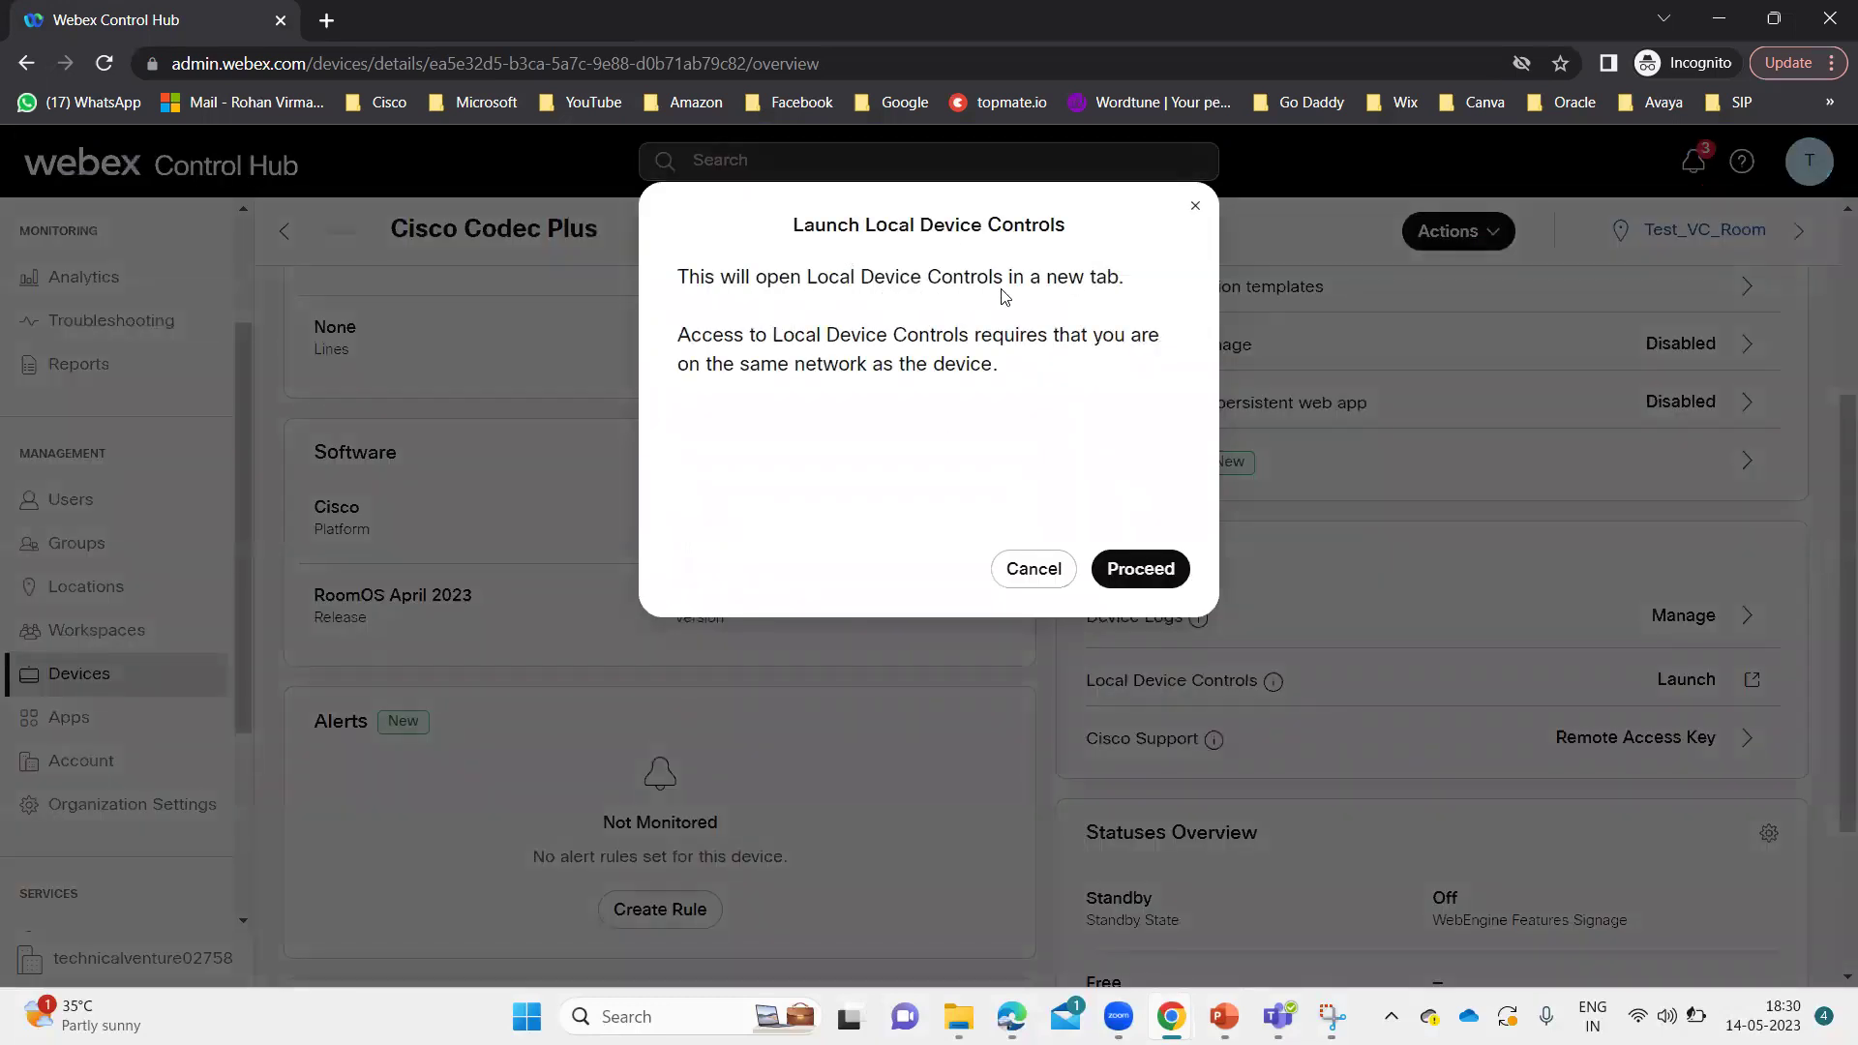
{"action": "left_click", "coordinate": [1137, 577]}
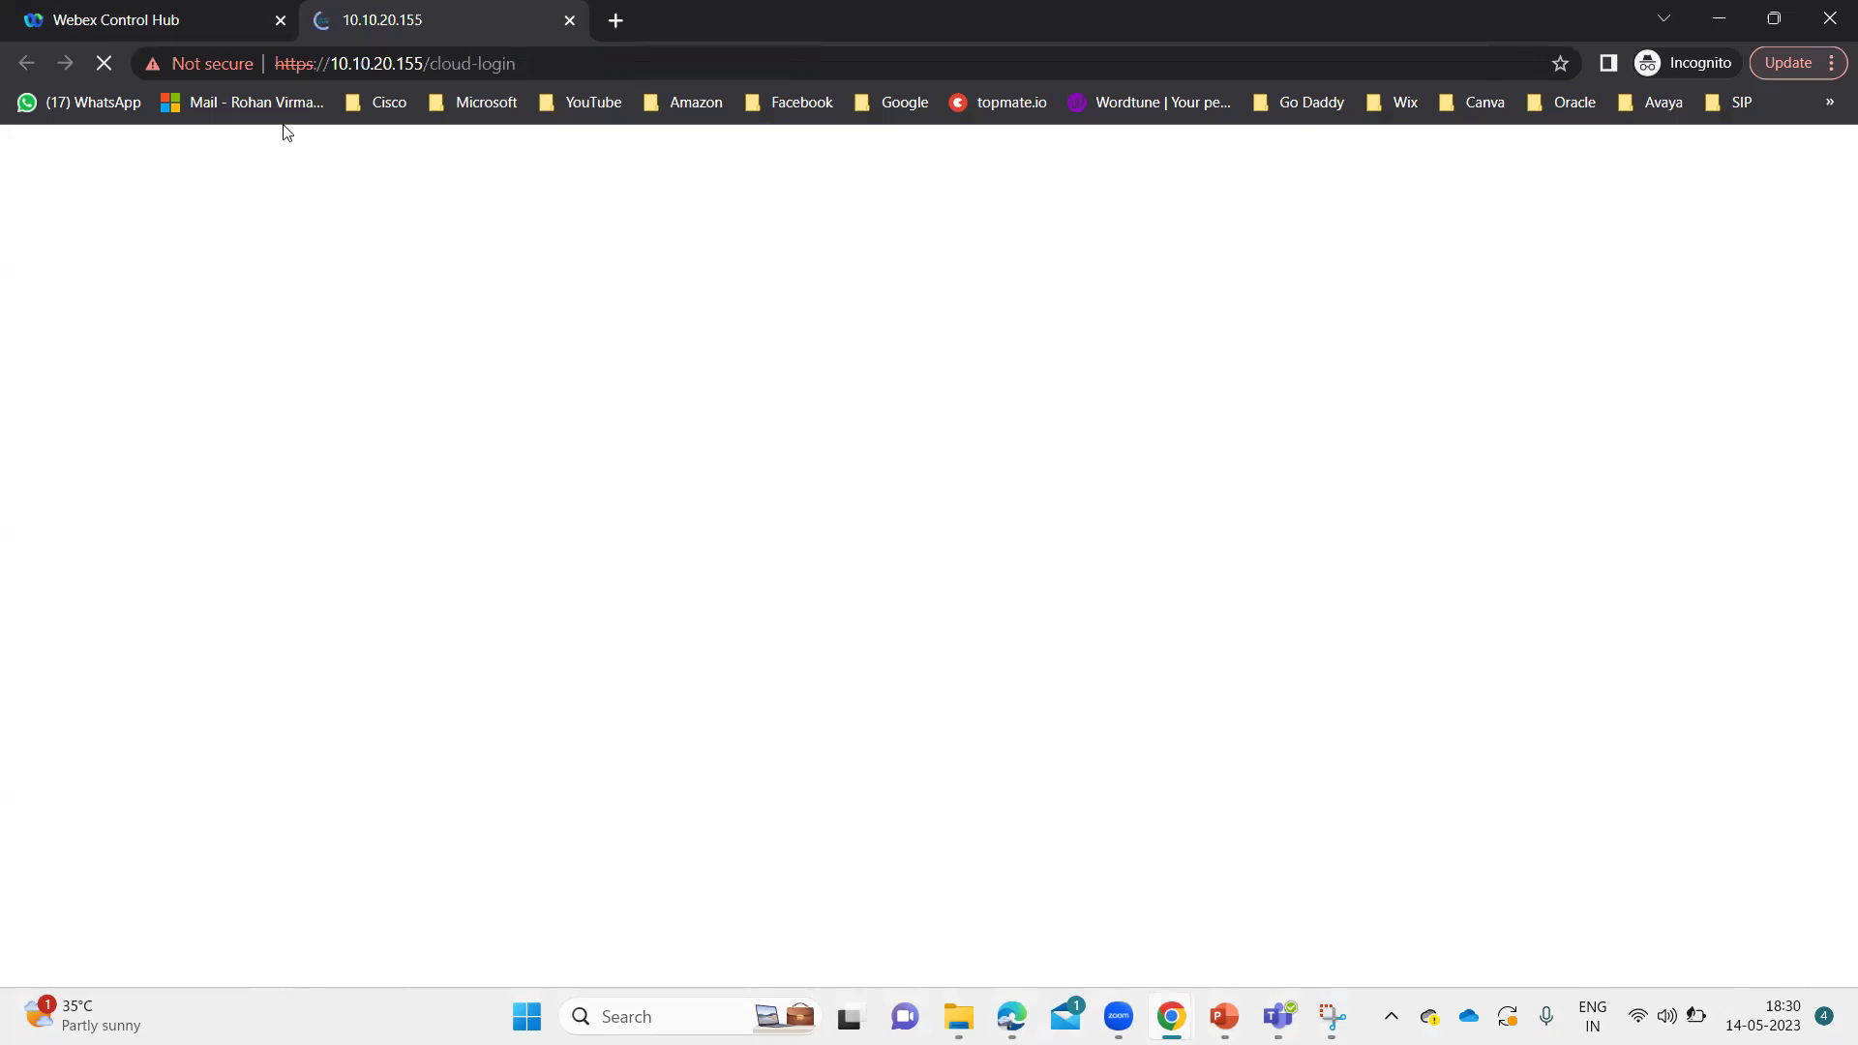
{"action": "left_click", "coordinate": [198, 24]}
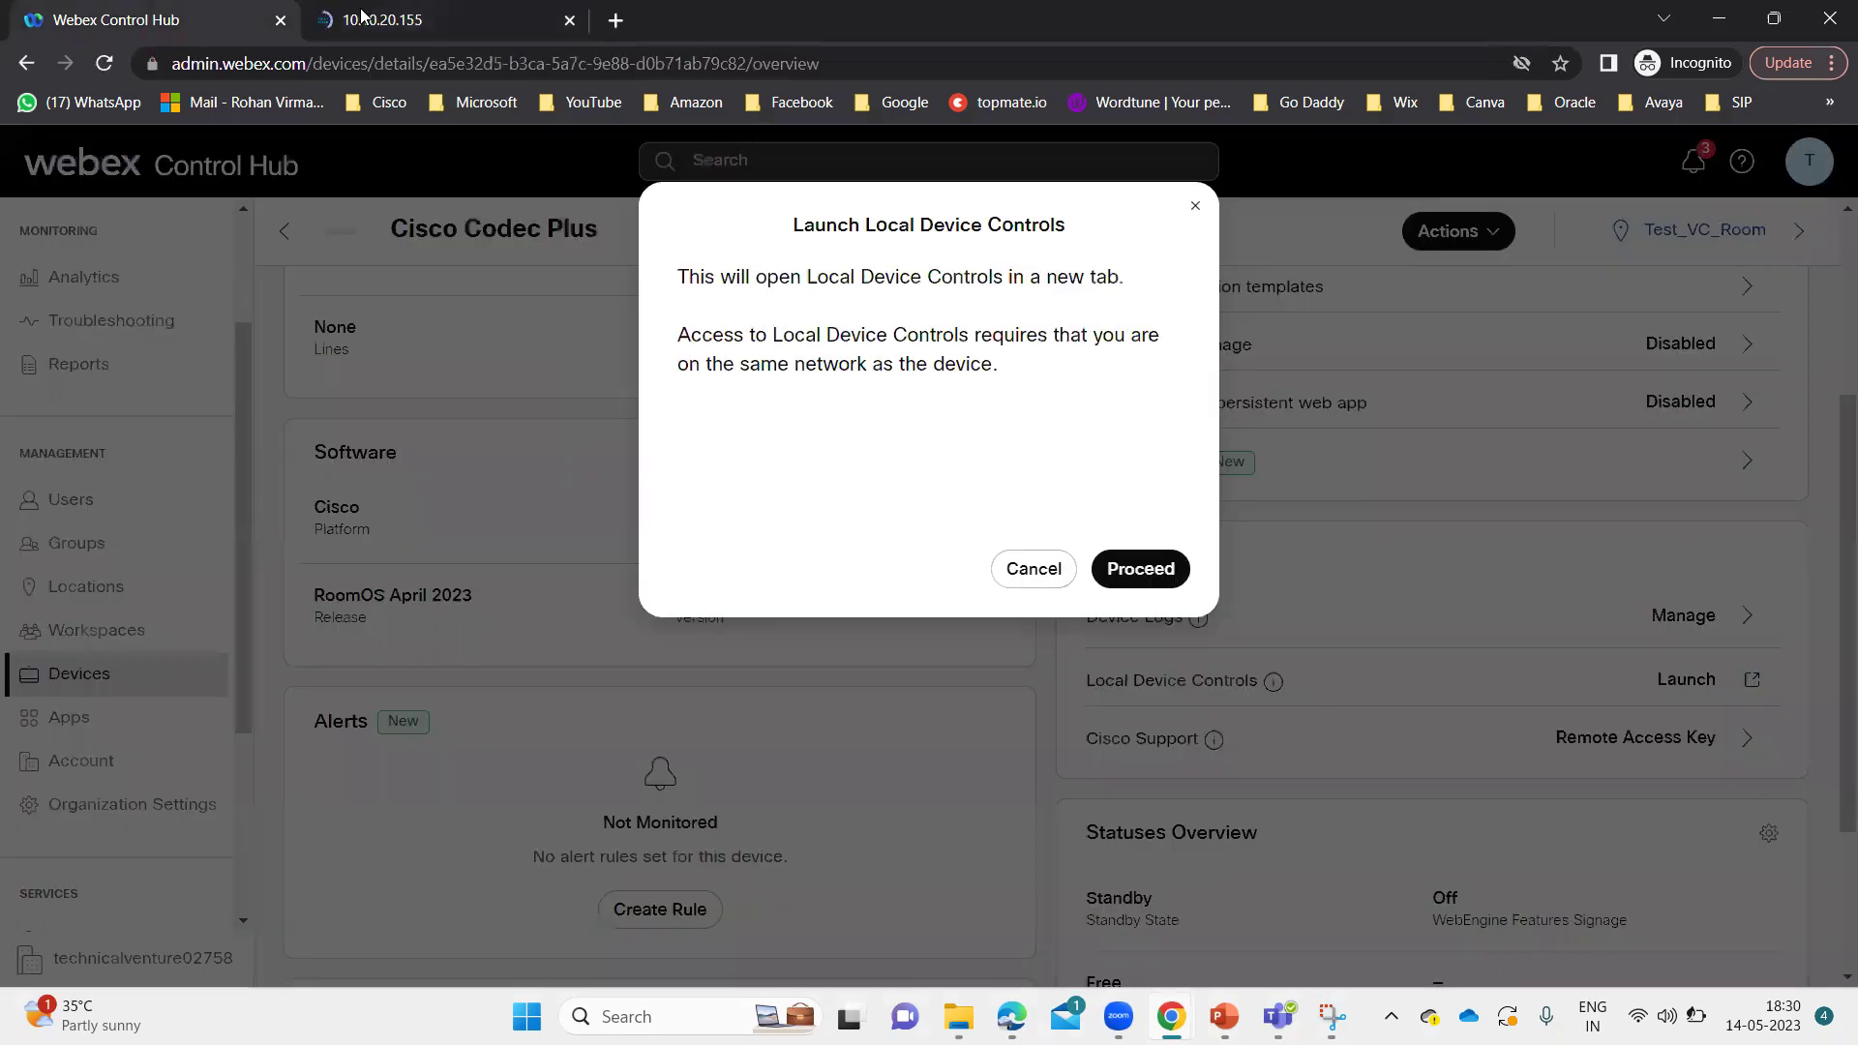
{"action": "mouse_move", "coordinate": [431, 20]}
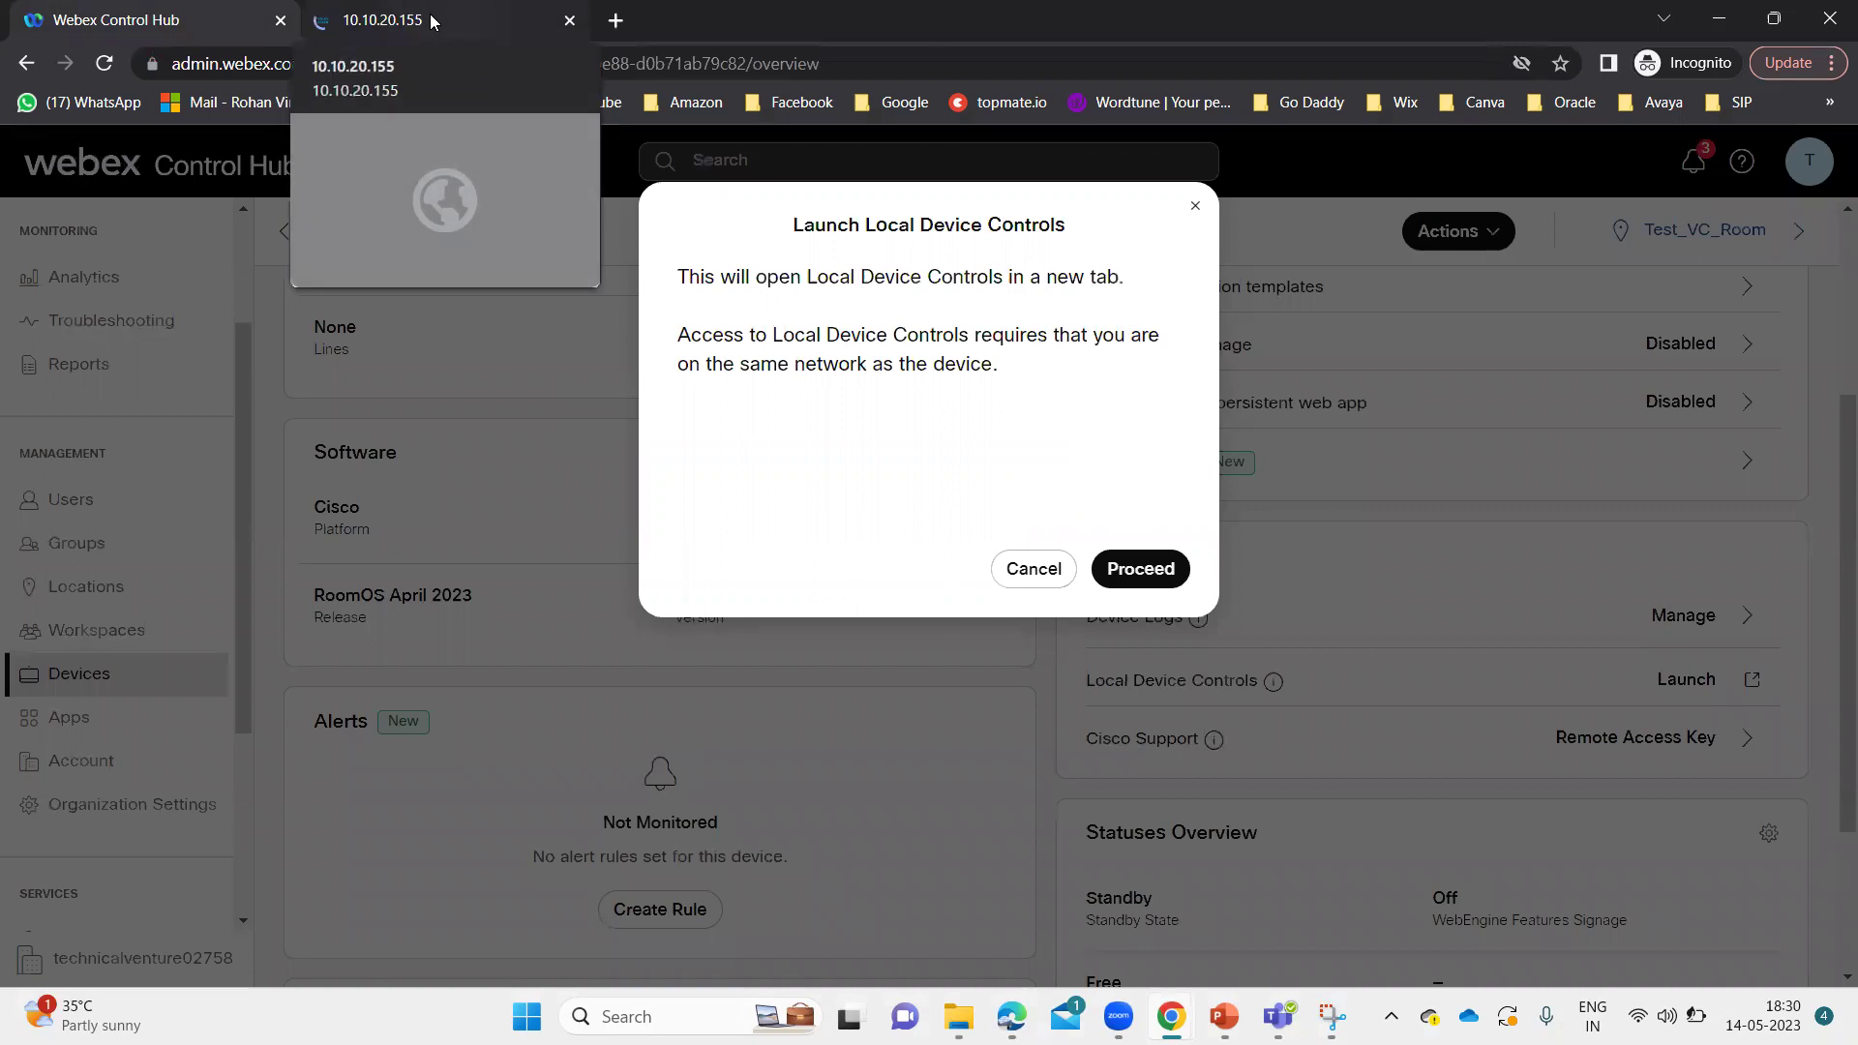
{"action": "left_click", "coordinate": [431, 20]}
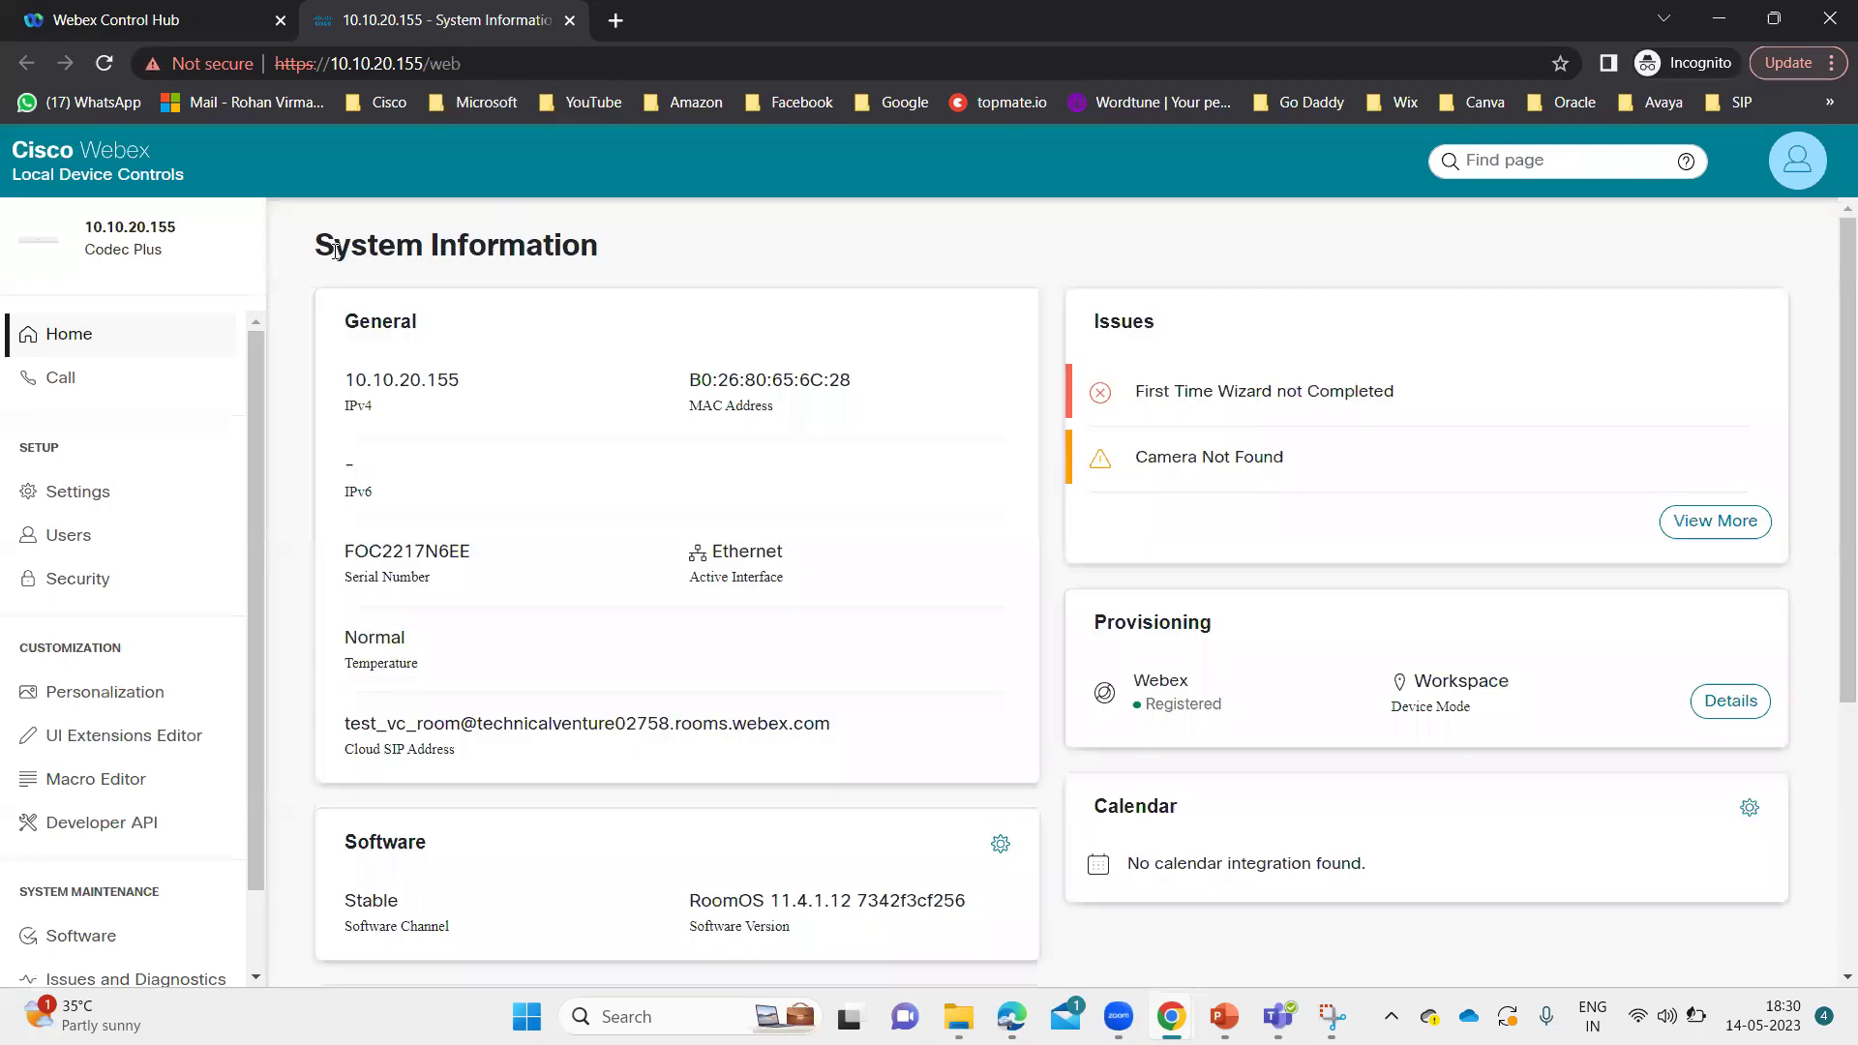
{"action": "scroll", "coordinate": [1068, 612], "scroll_direction": "down", "scroll_amount": 3}
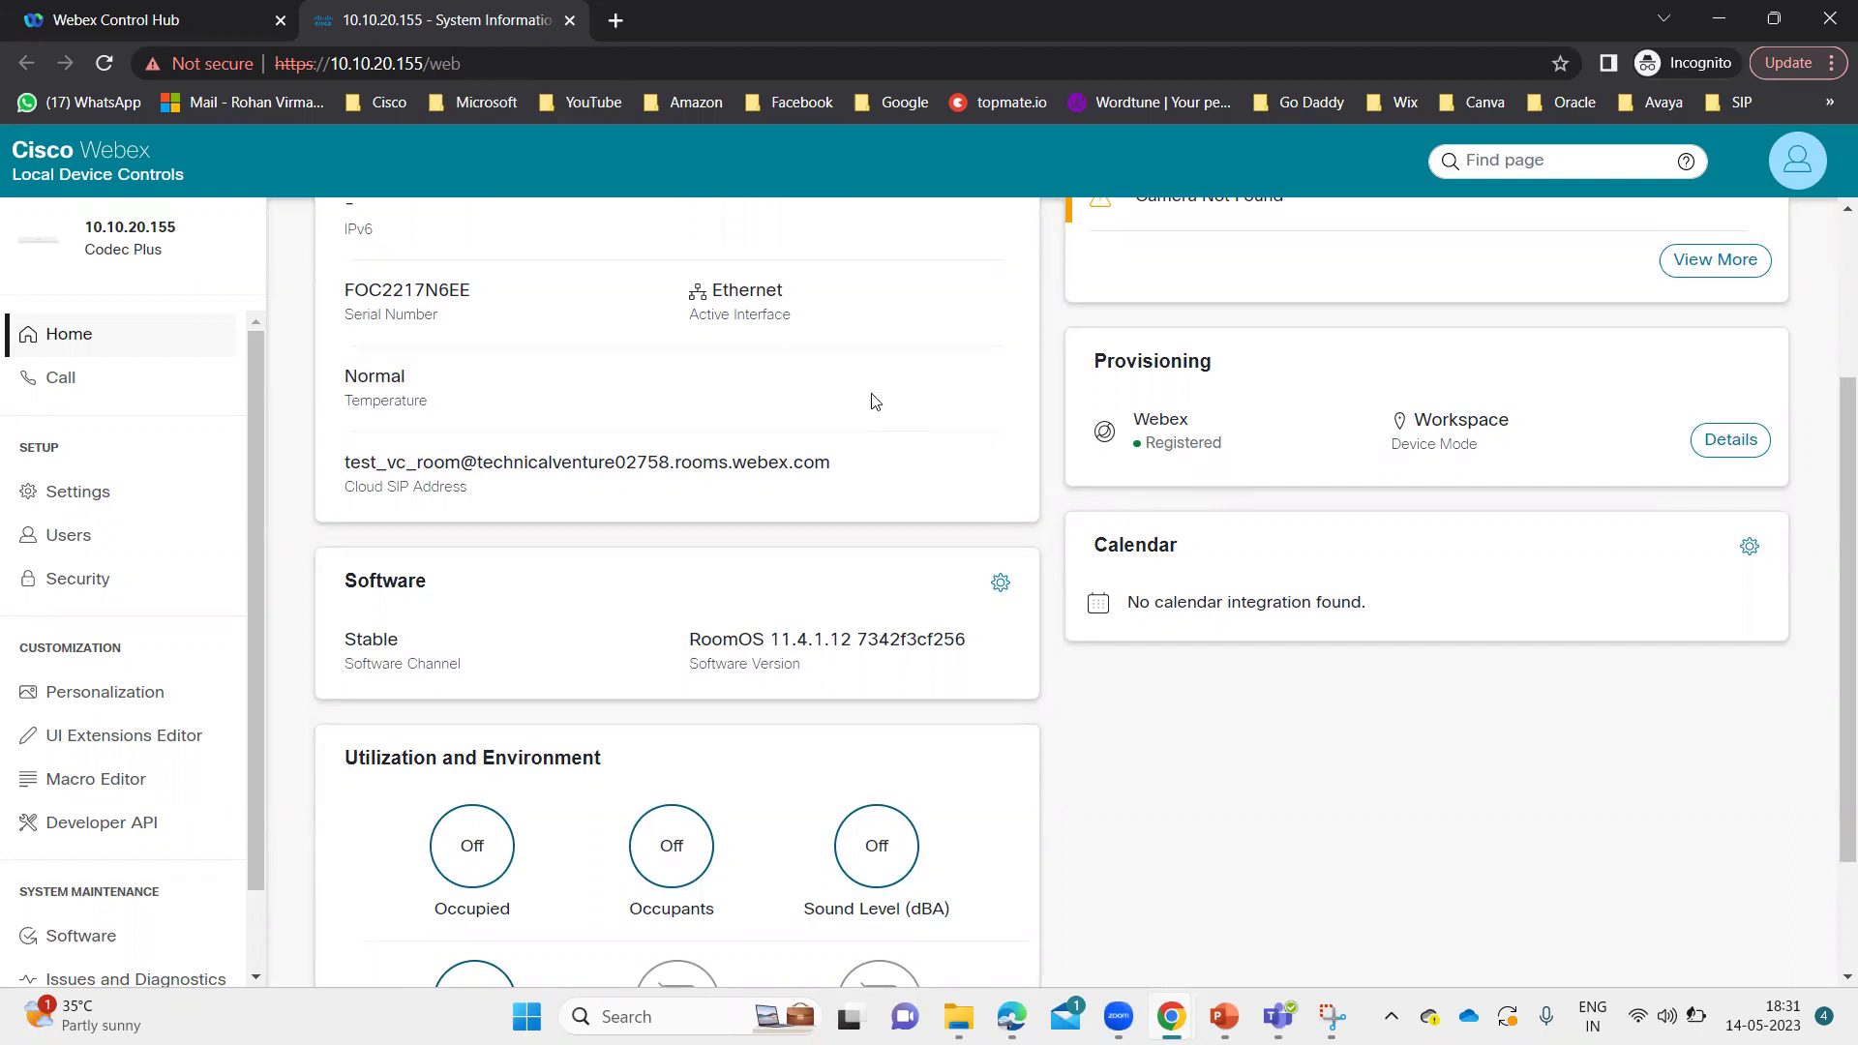
Return to Control Hub, dismiss the Launch Local Device Controls dialog and look through the management and services navigation entries
{"action": "left_click", "coordinate": [190, 21]}
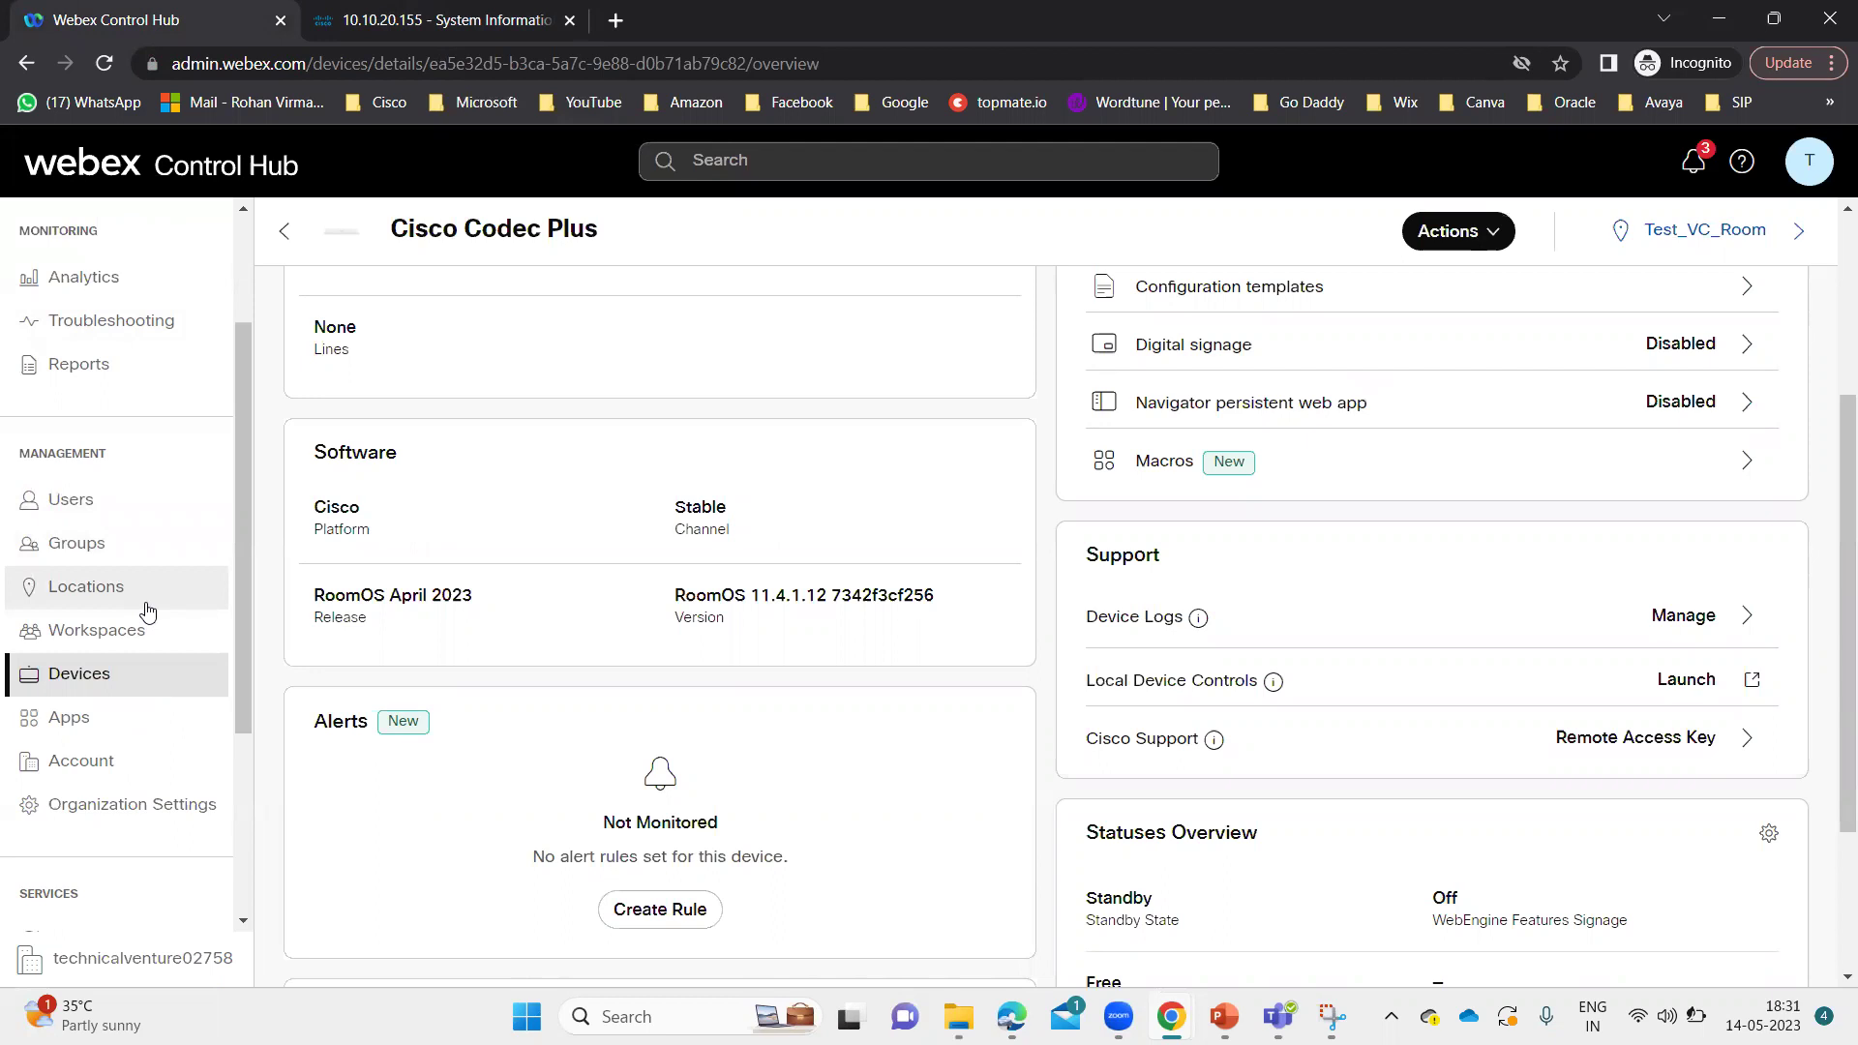
{"action": "scroll", "coordinate": [147, 611], "scroll_direction": "down", "scroll_amount": 3}
{"action": "scroll", "coordinate": [121, 525], "scroll_direction": "up", "scroll_amount": 4}
{"action": "scroll", "coordinate": [124, 519], "scroll_direction": "down", "scroll_amount": 4}
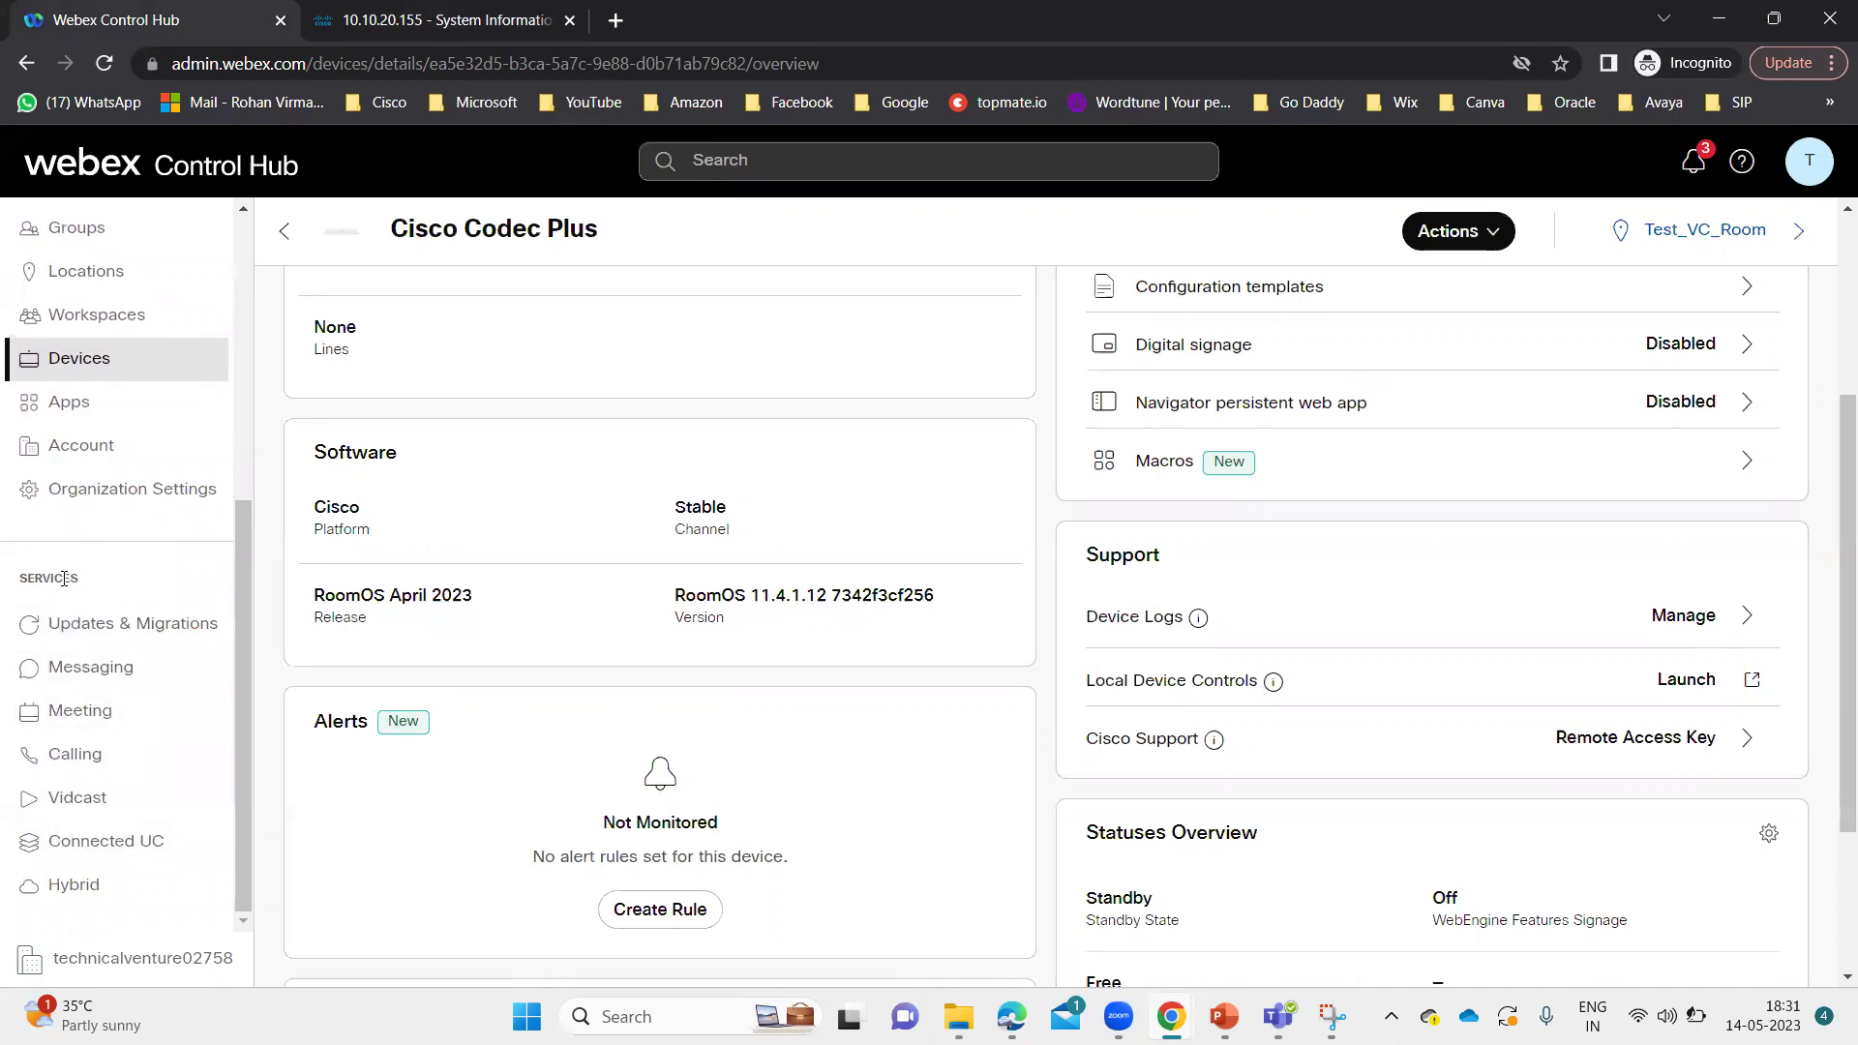
Review the available Hybrid services in Control Hub, then start setup of Hybrid Calling for Webex Devices and enable the service
{"action": "left_click", "coordinate": [79, 884]}
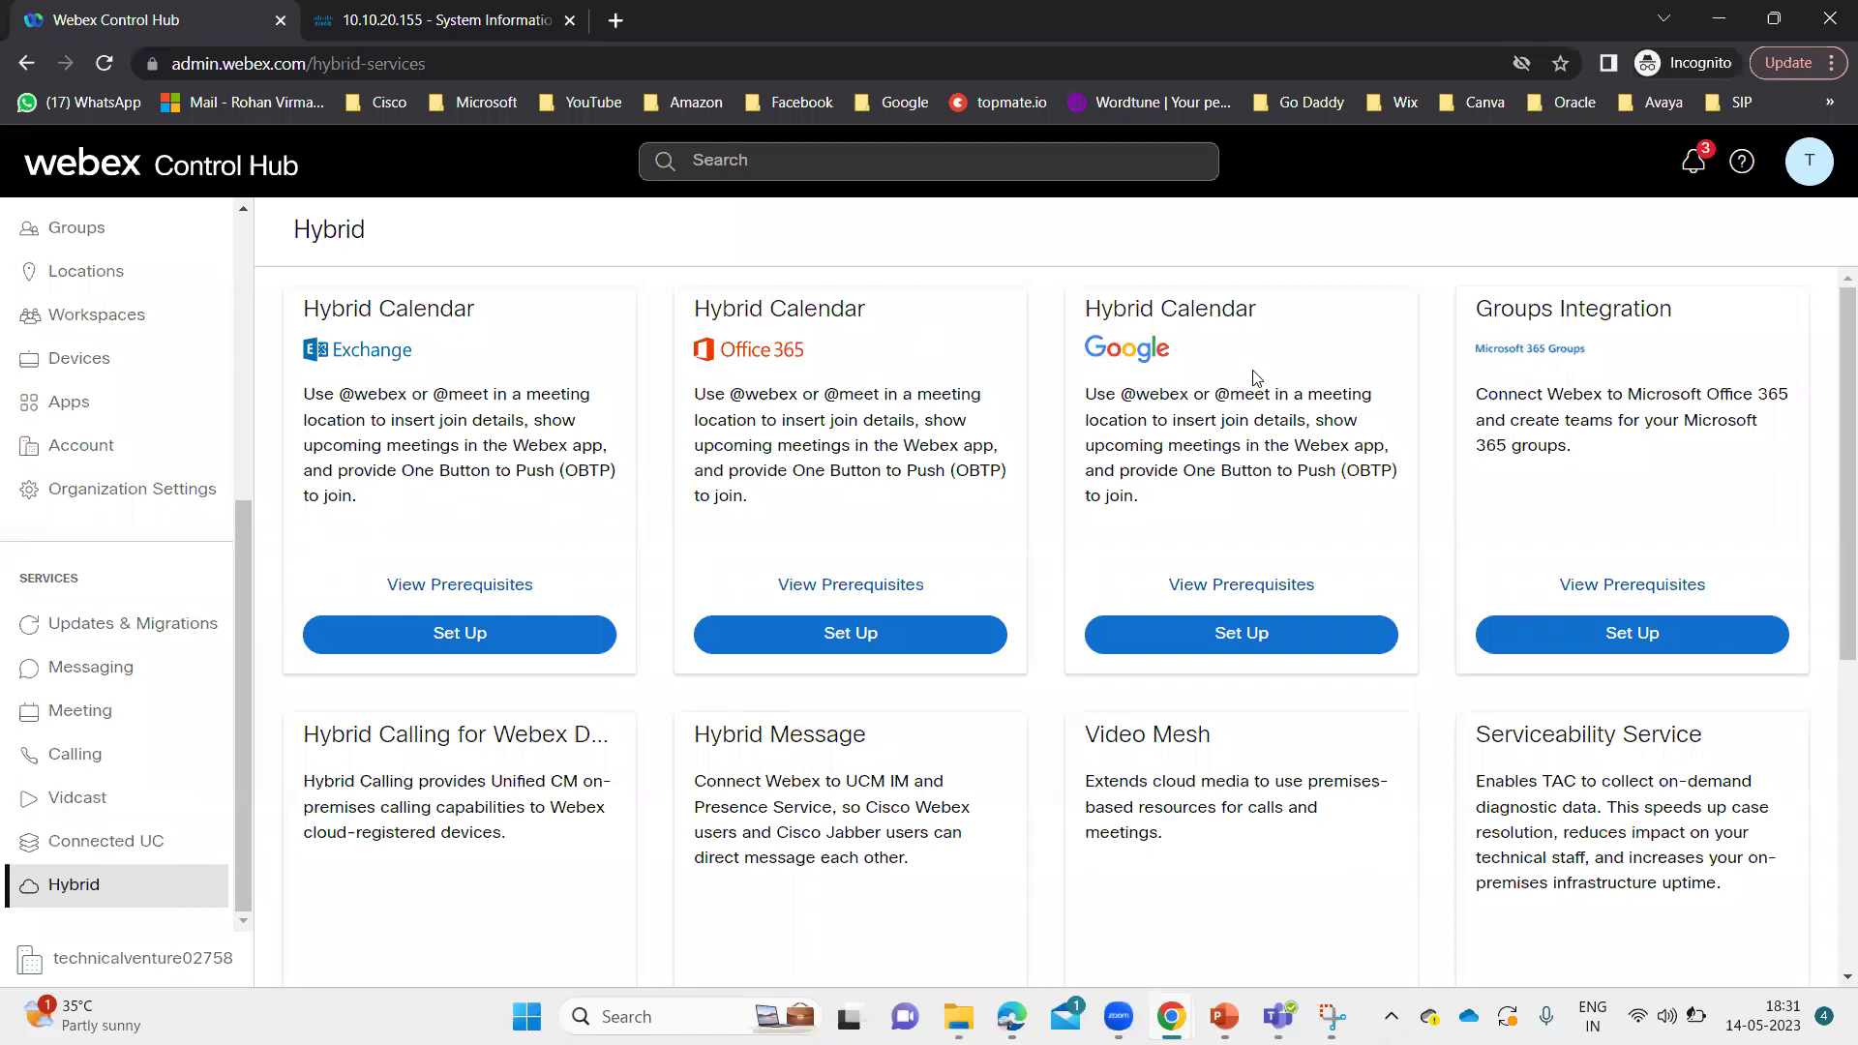
{"action": "scroll", "coordinate": [755, 489], "scroll_direction": "down", "scroll_amount": 3}
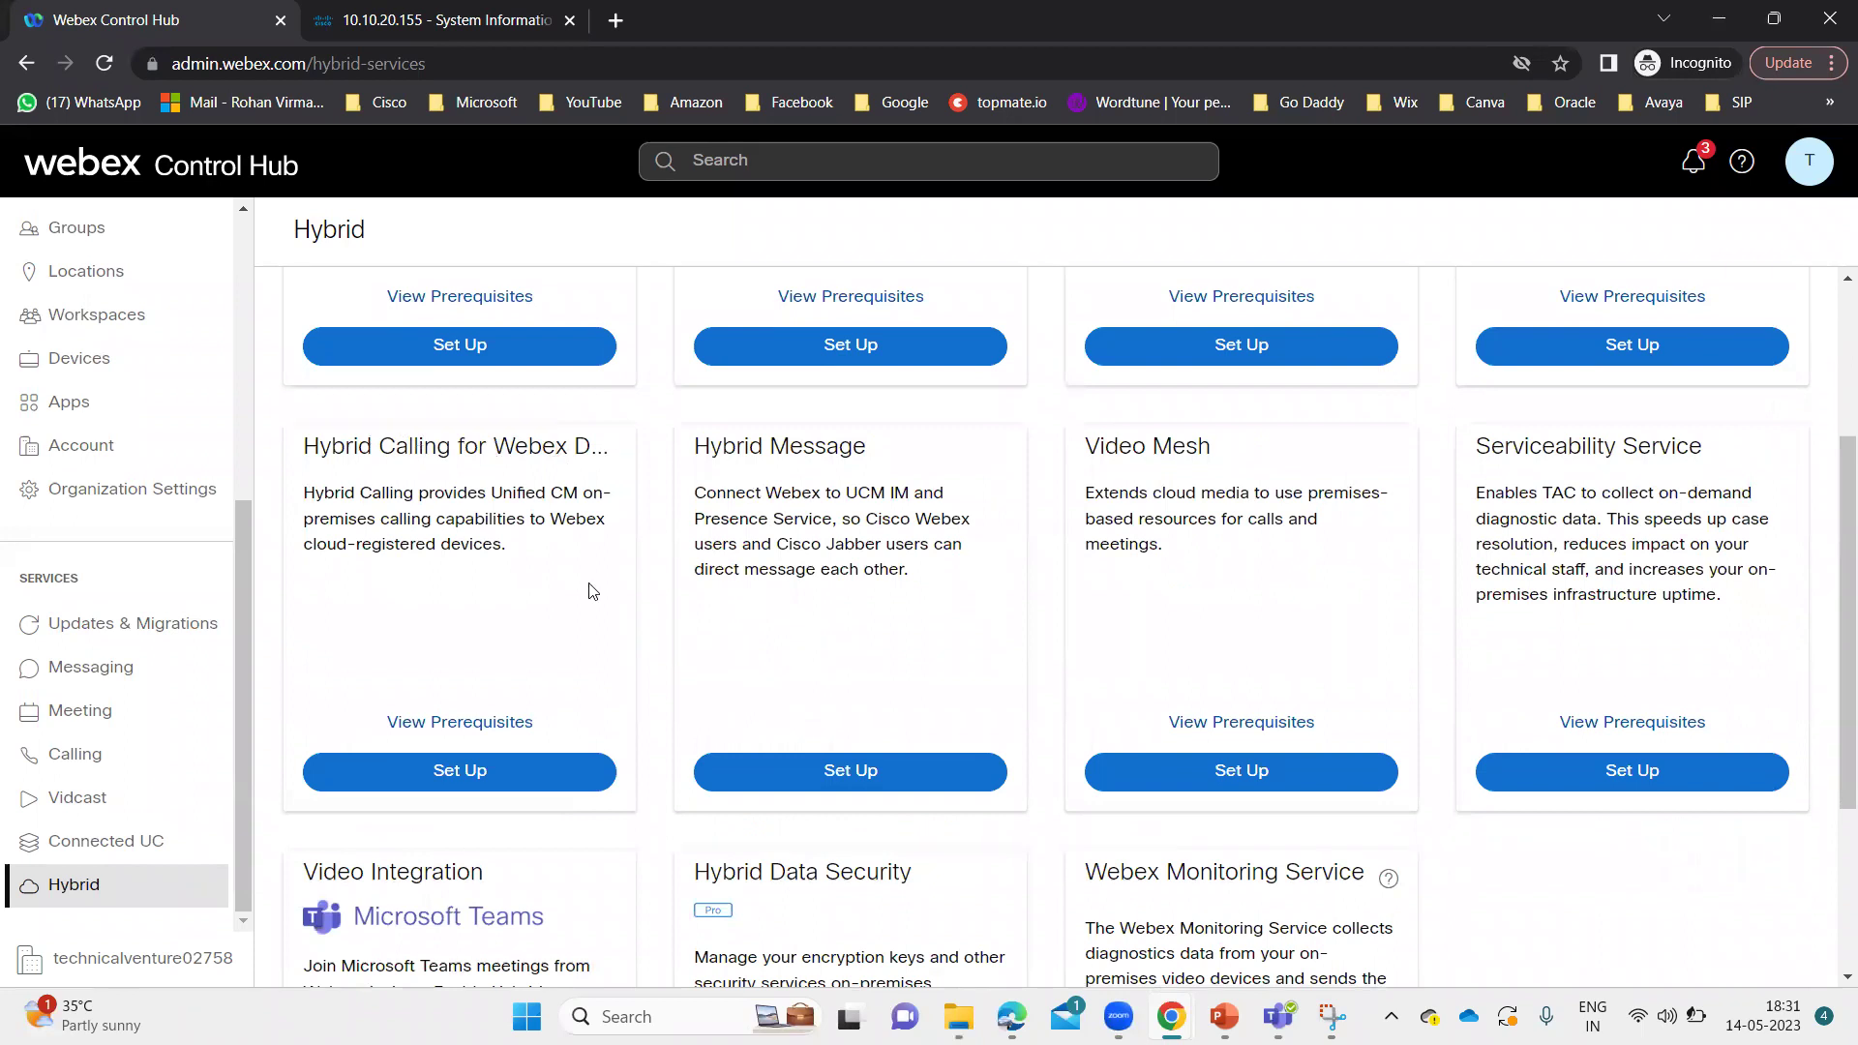
{"action": "scroll", "coordinate": [592, 591], "scroll_direction": "down", "scroll_amount": 3}
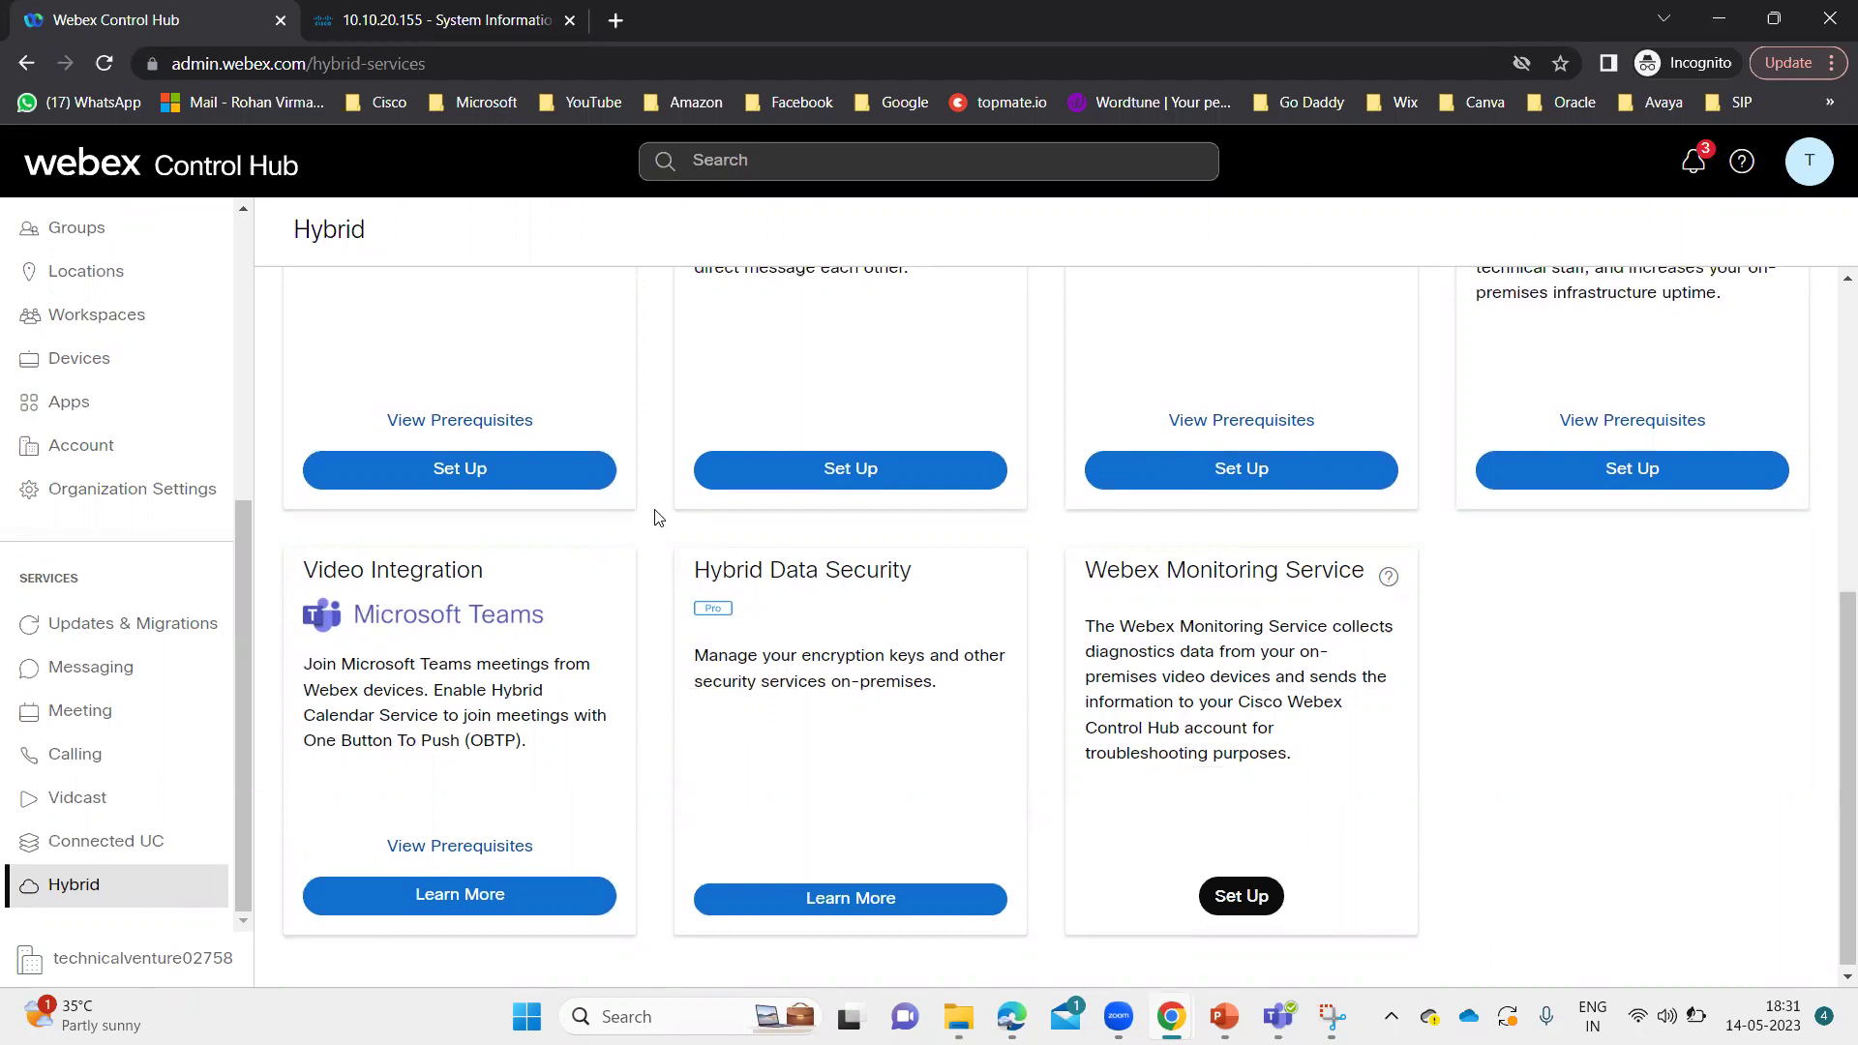
{"action": "scroll", "coordinate": [654, 518], "scroll_direction": "up", "scroll_amount": 4}
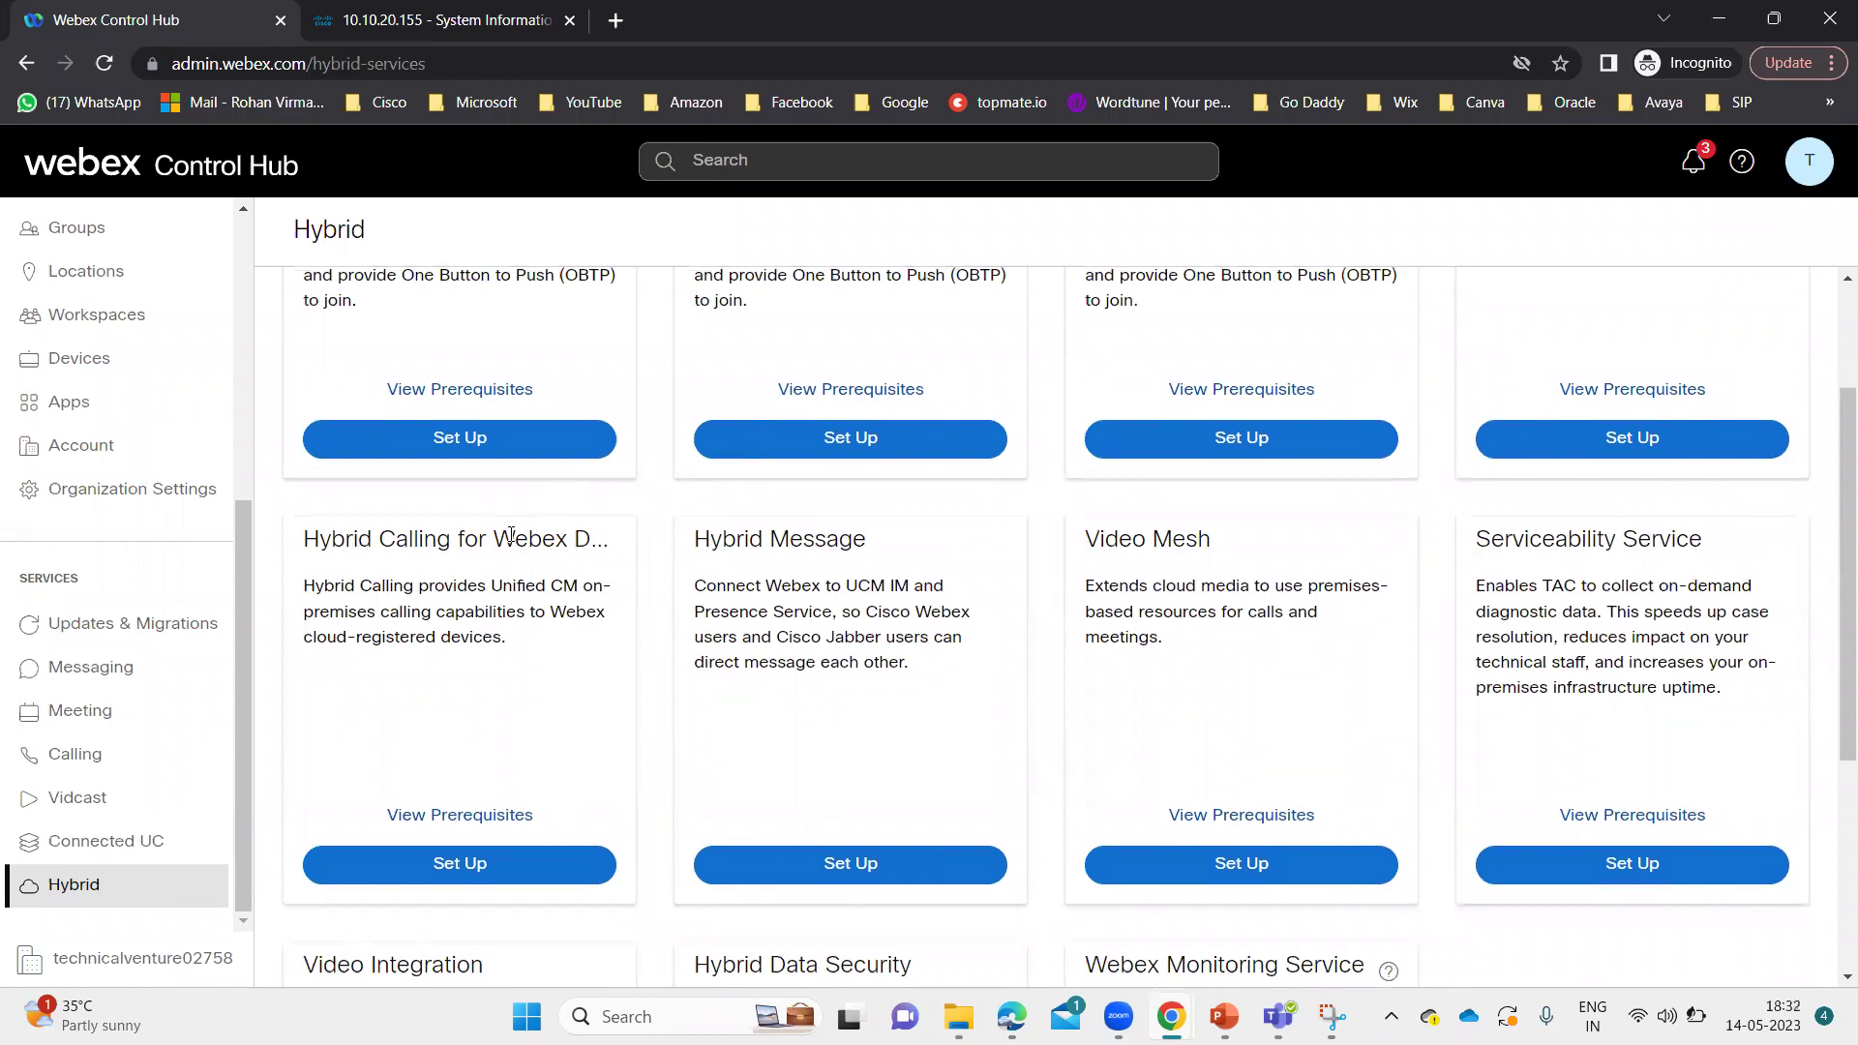
{"action": "left_click", "coordinate": [459, 866]}
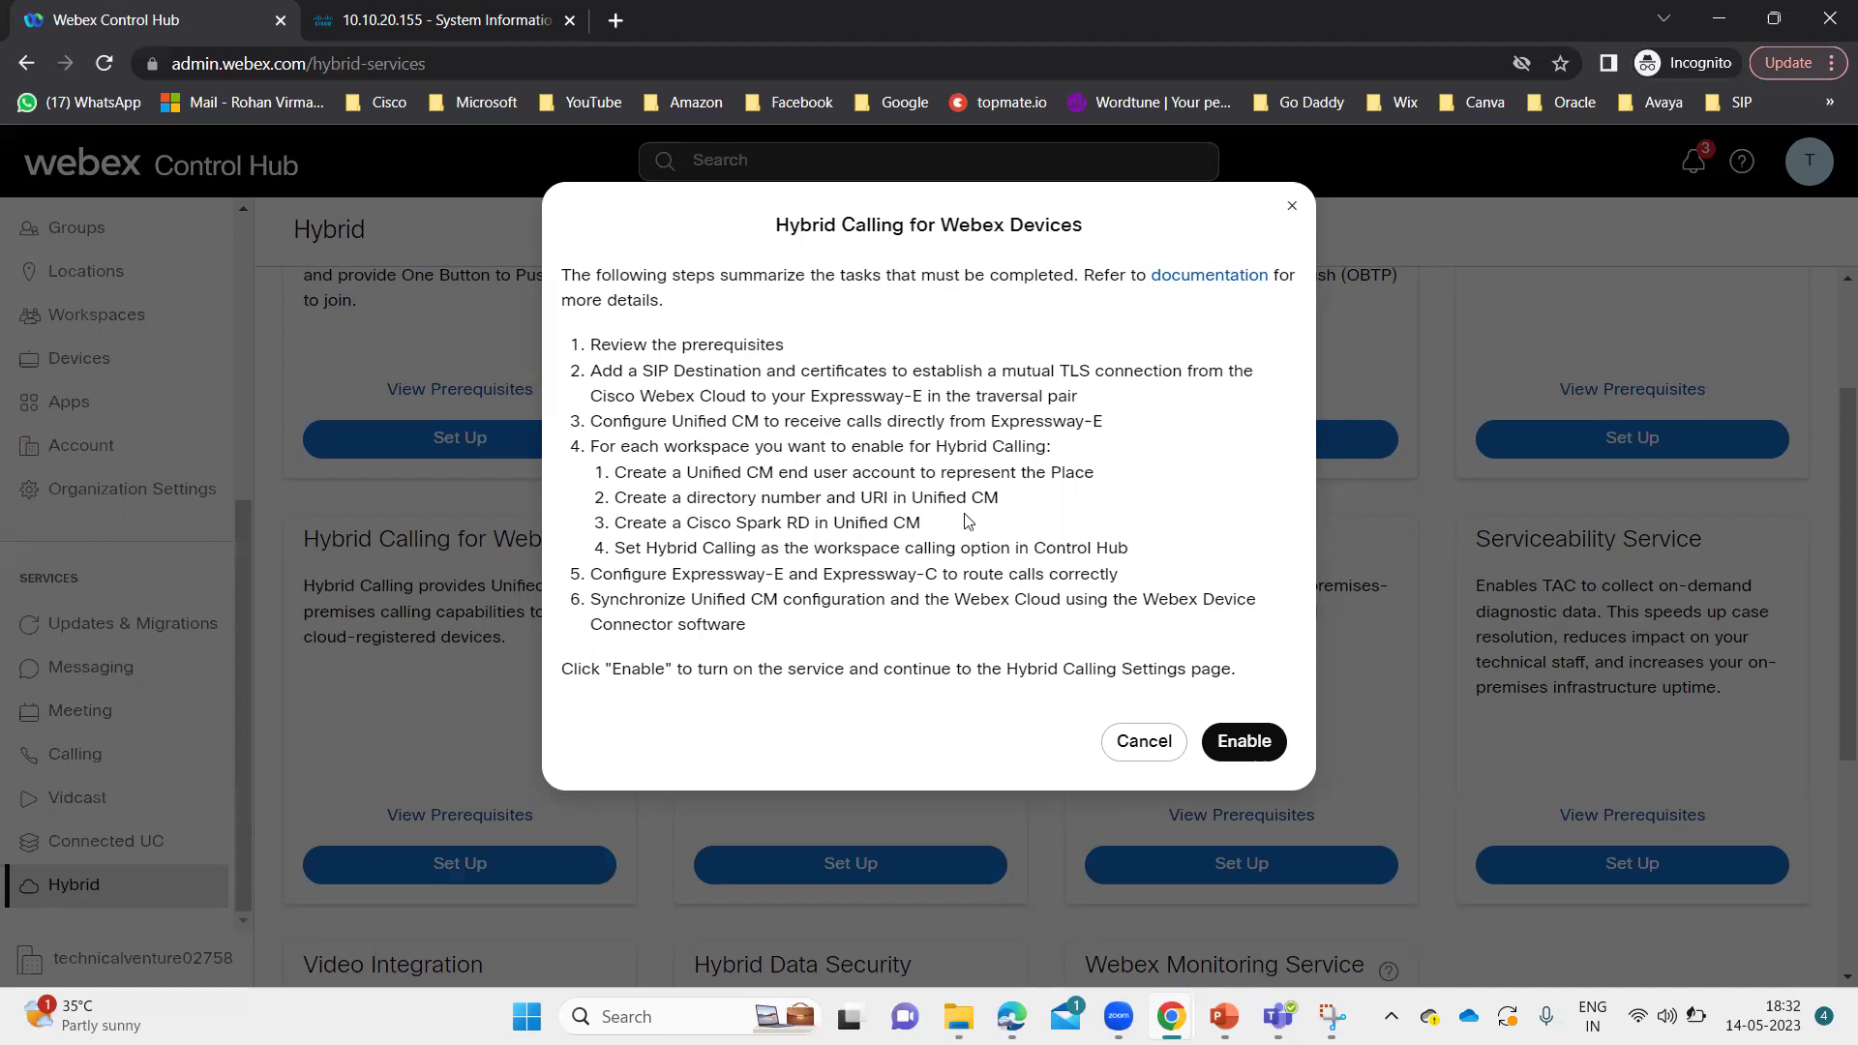
{"action": "left_click", "coordinate": [1246, 743]}
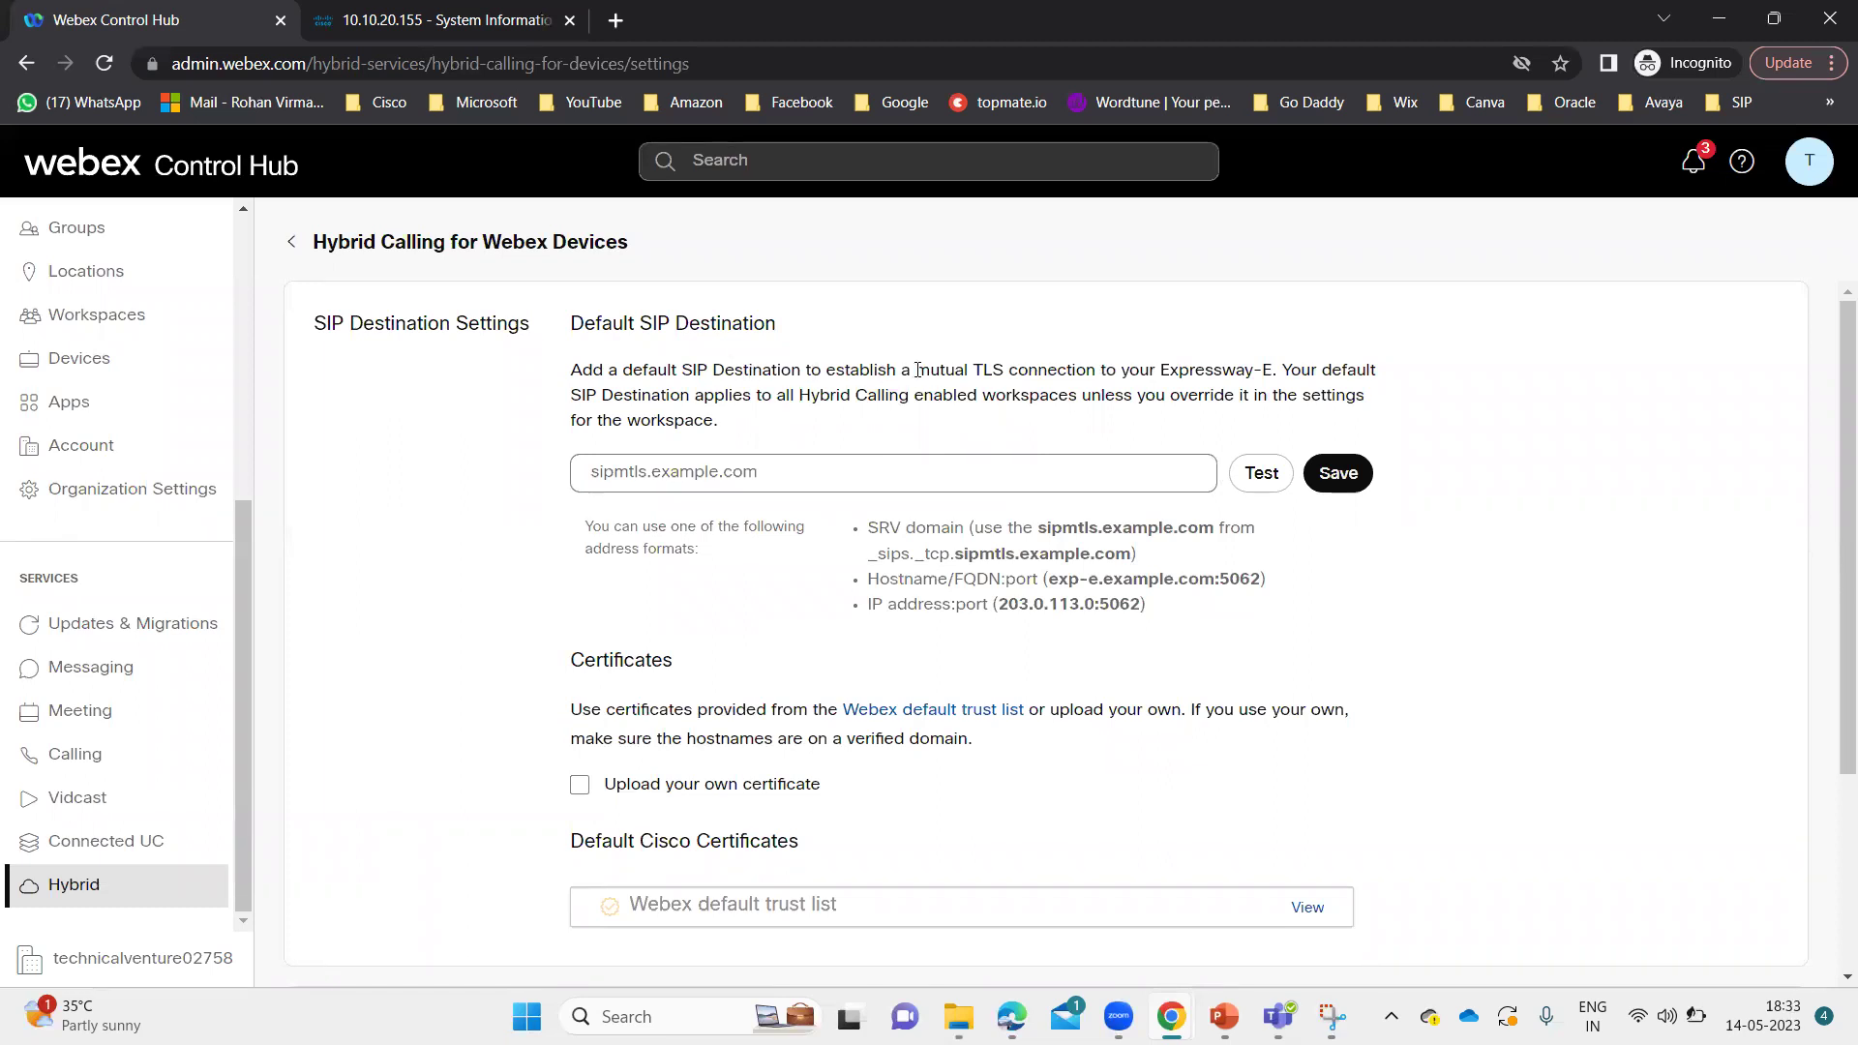
Review the default SIP destination, certificate and deactivation settings for Hybrid Calling, then return to the Devices list
{"action": "left_click_drag", "start_coordinate": [916, 367], "coordinate": [1276, 367]}
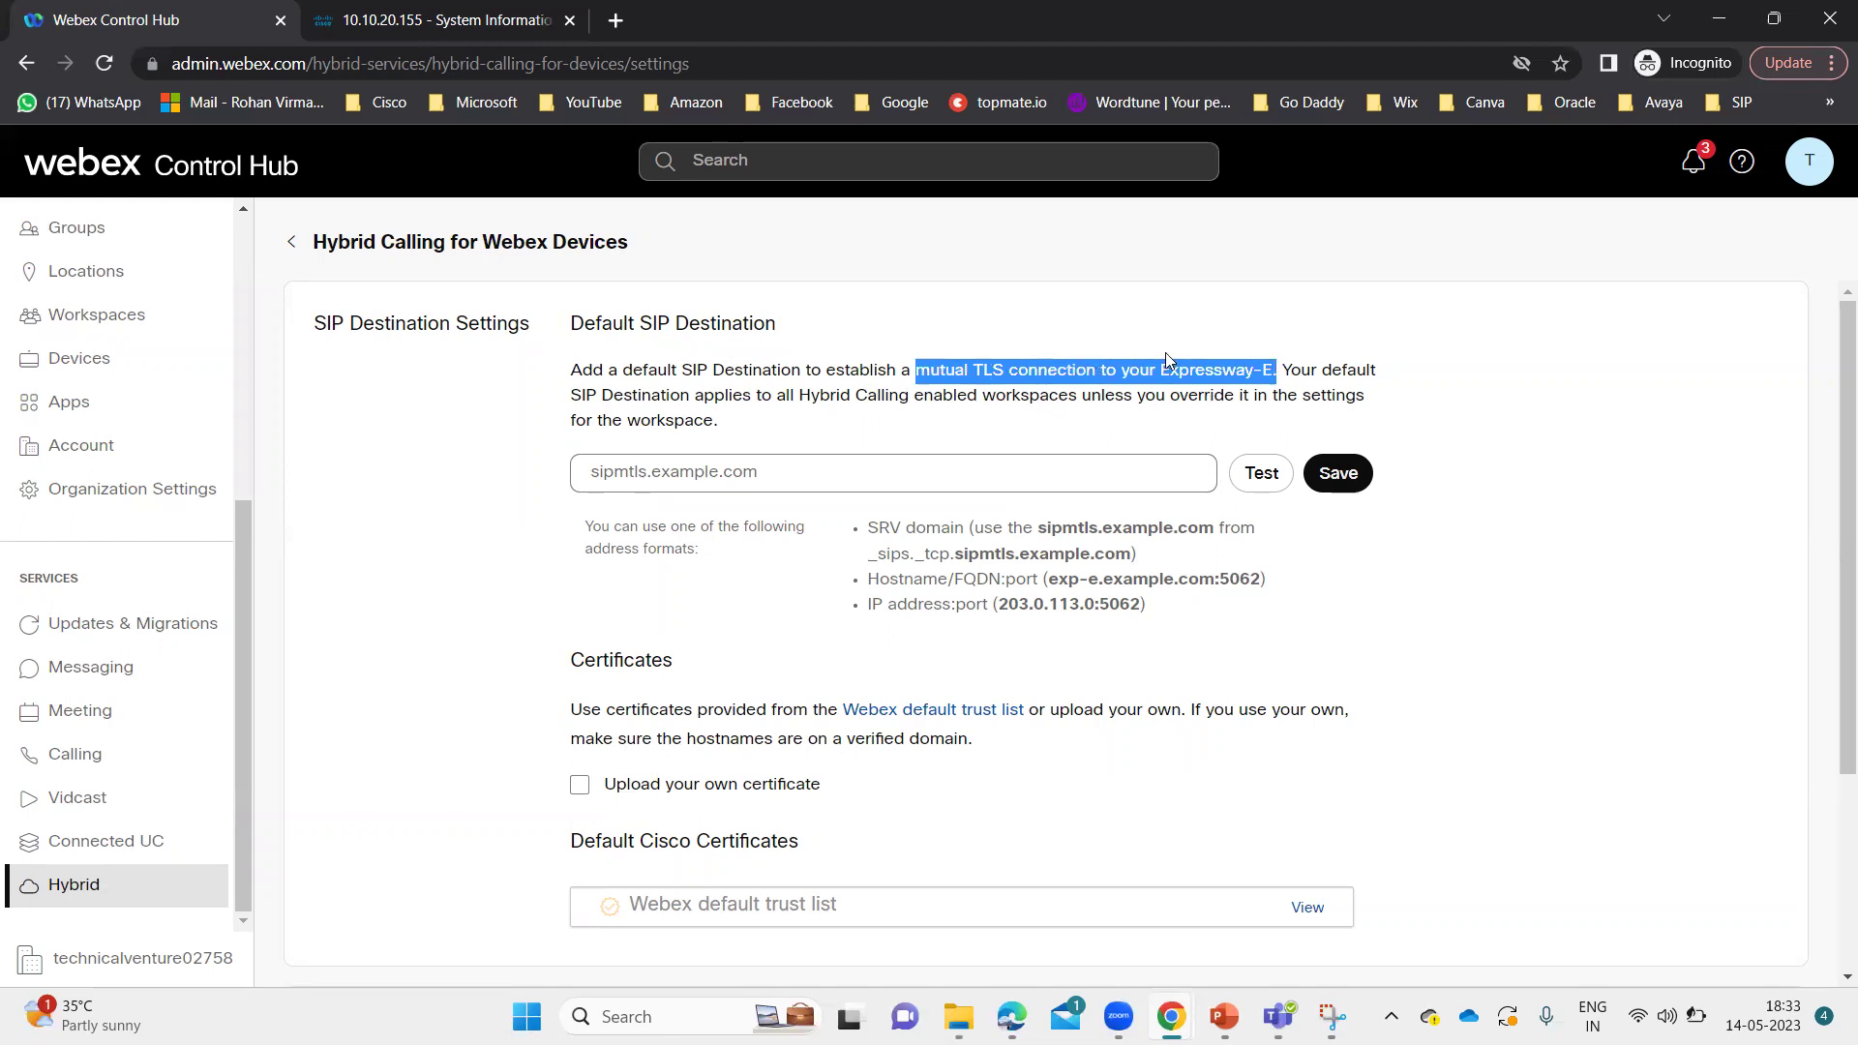
{"action": "left_click", "coordinate": [460, 491]}
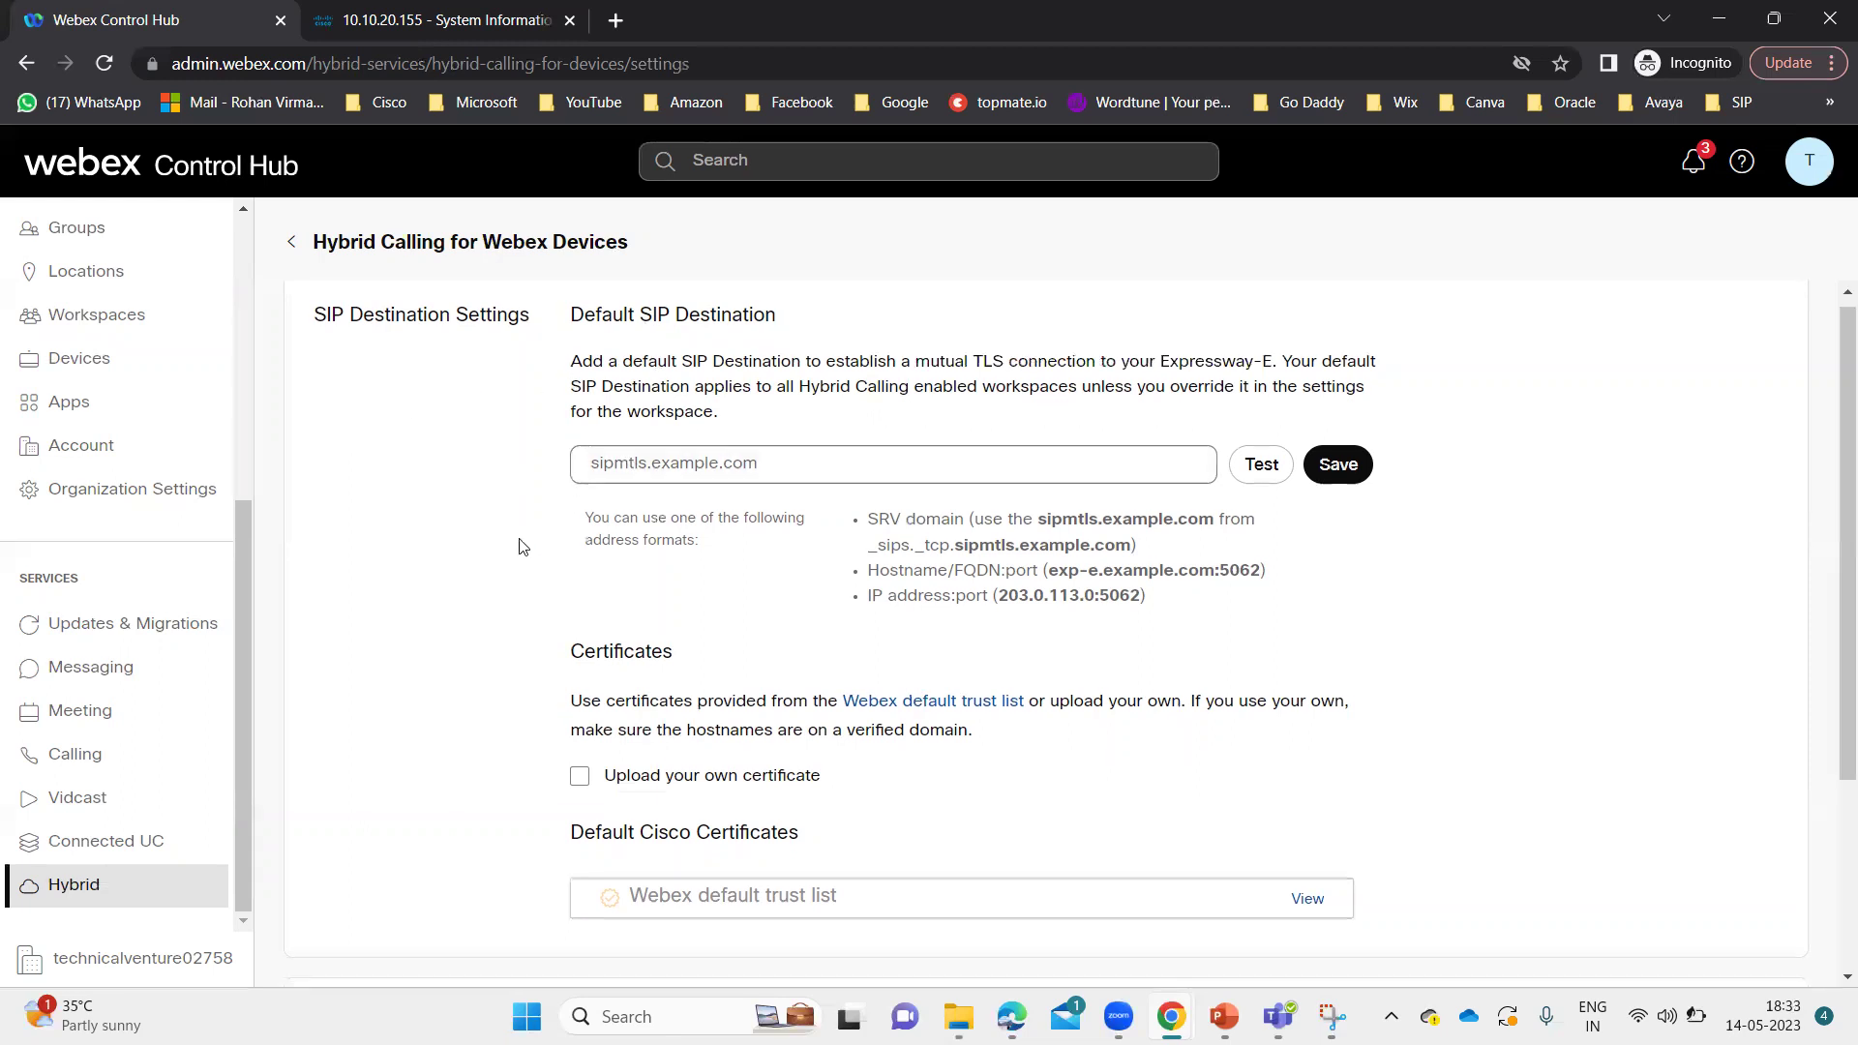
{"action": "scroll", "coordinate": [519, 543], "scroll_direction": "down", "scroll_amount": 3}
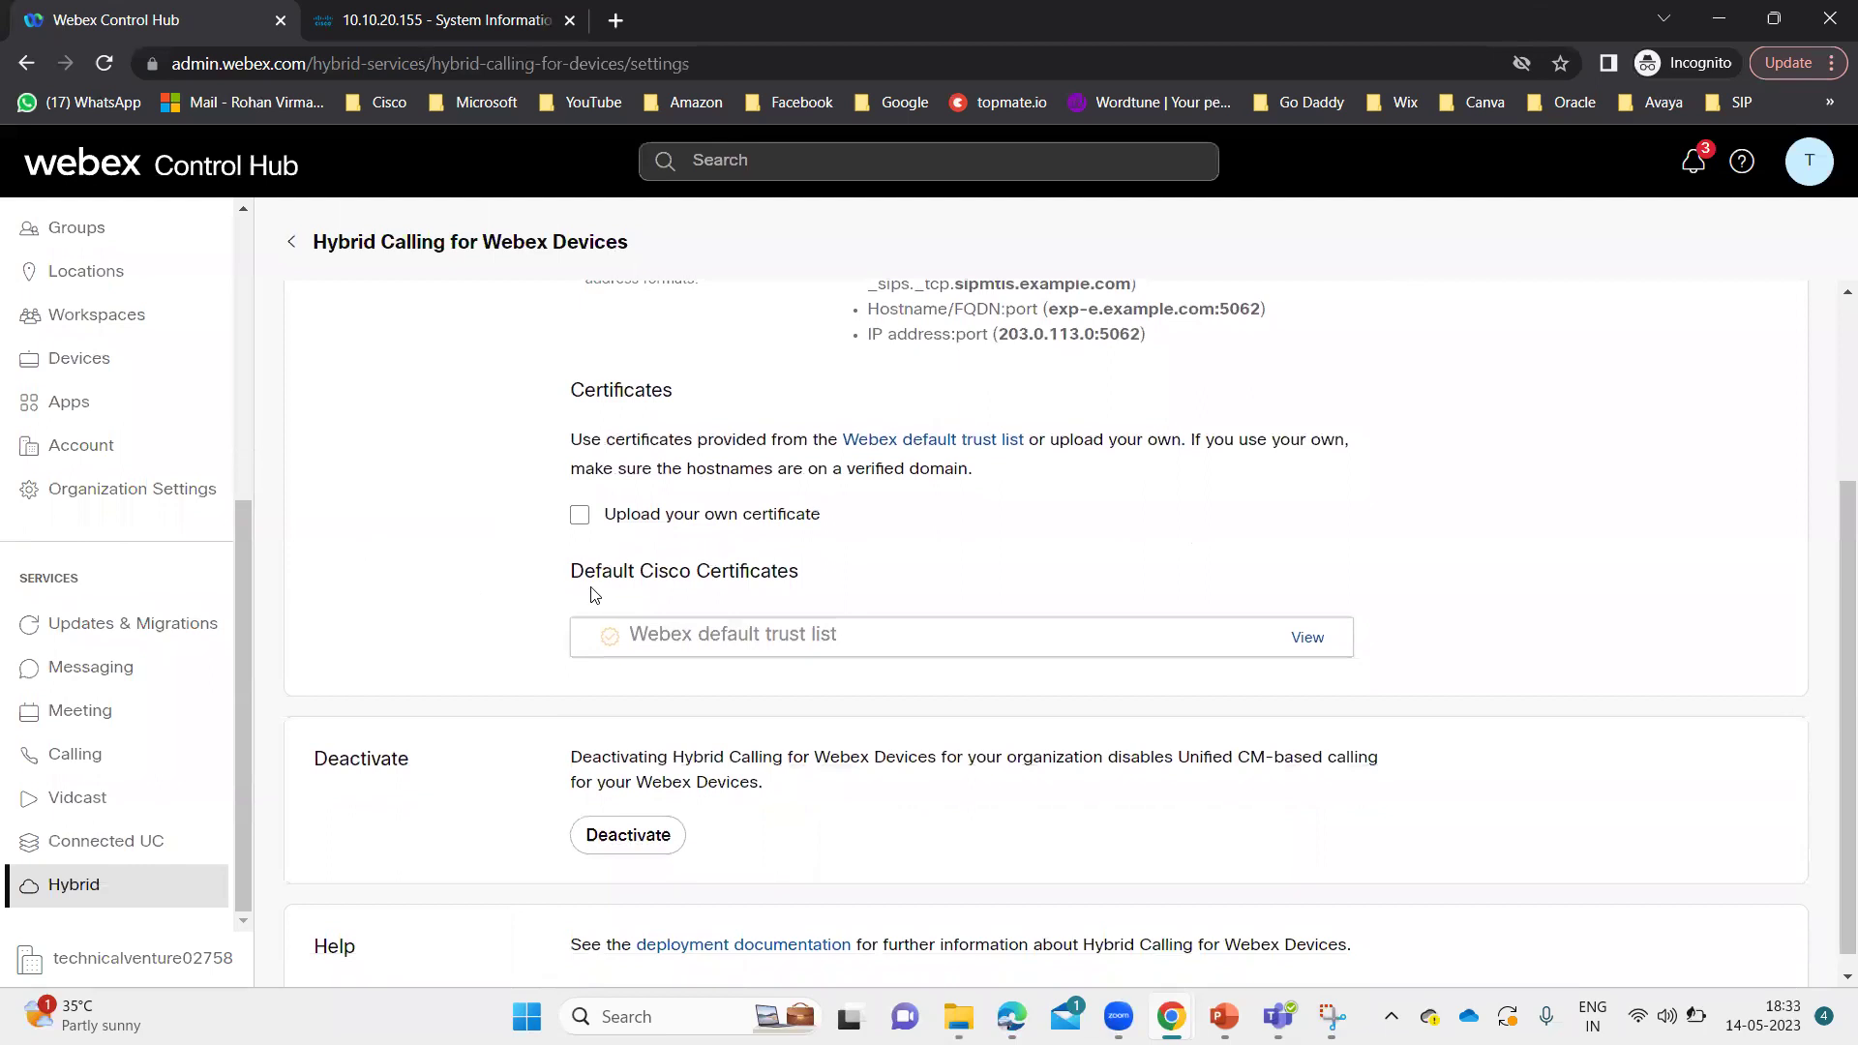
{"action": "scroll", "coordinate": [481, 593], "scroll_direction": "down", "scroll_amount": 1}
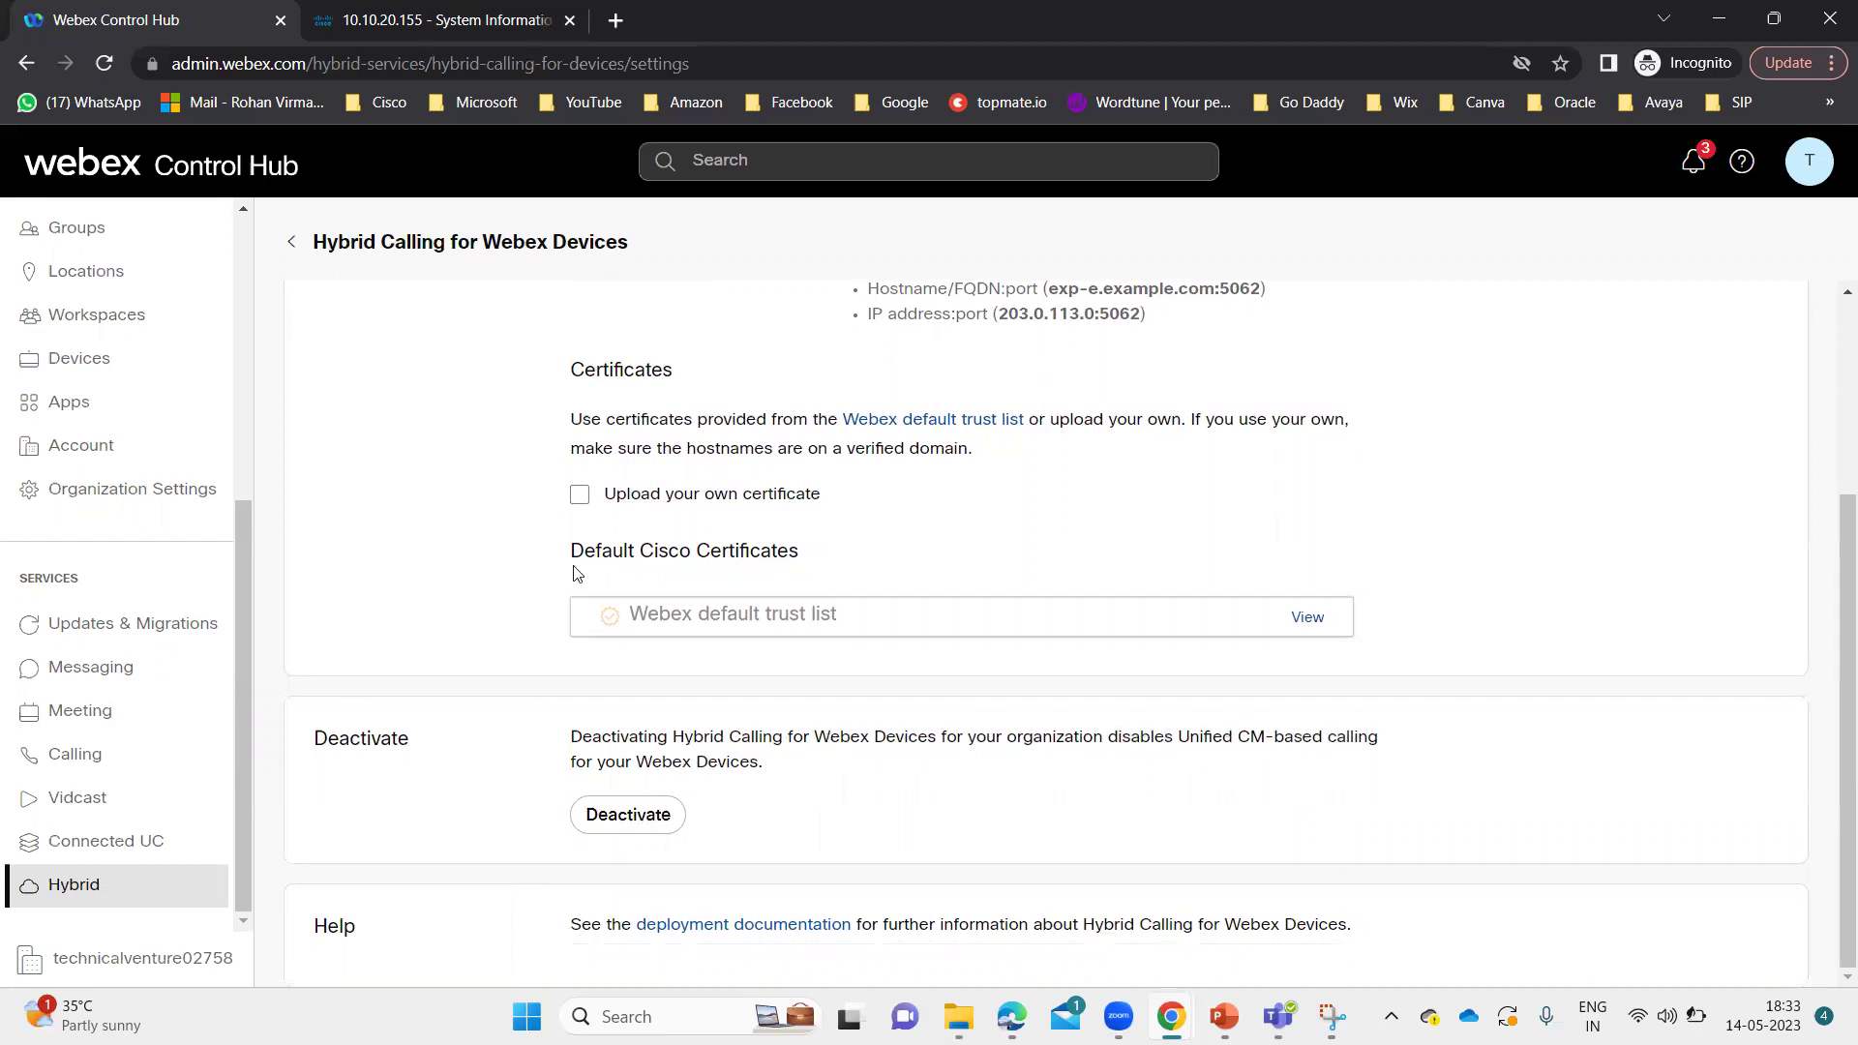
{"action": "scroll", "coordinate": [474, 524], "scroll_direction": "up", "scroll_amount": 3}
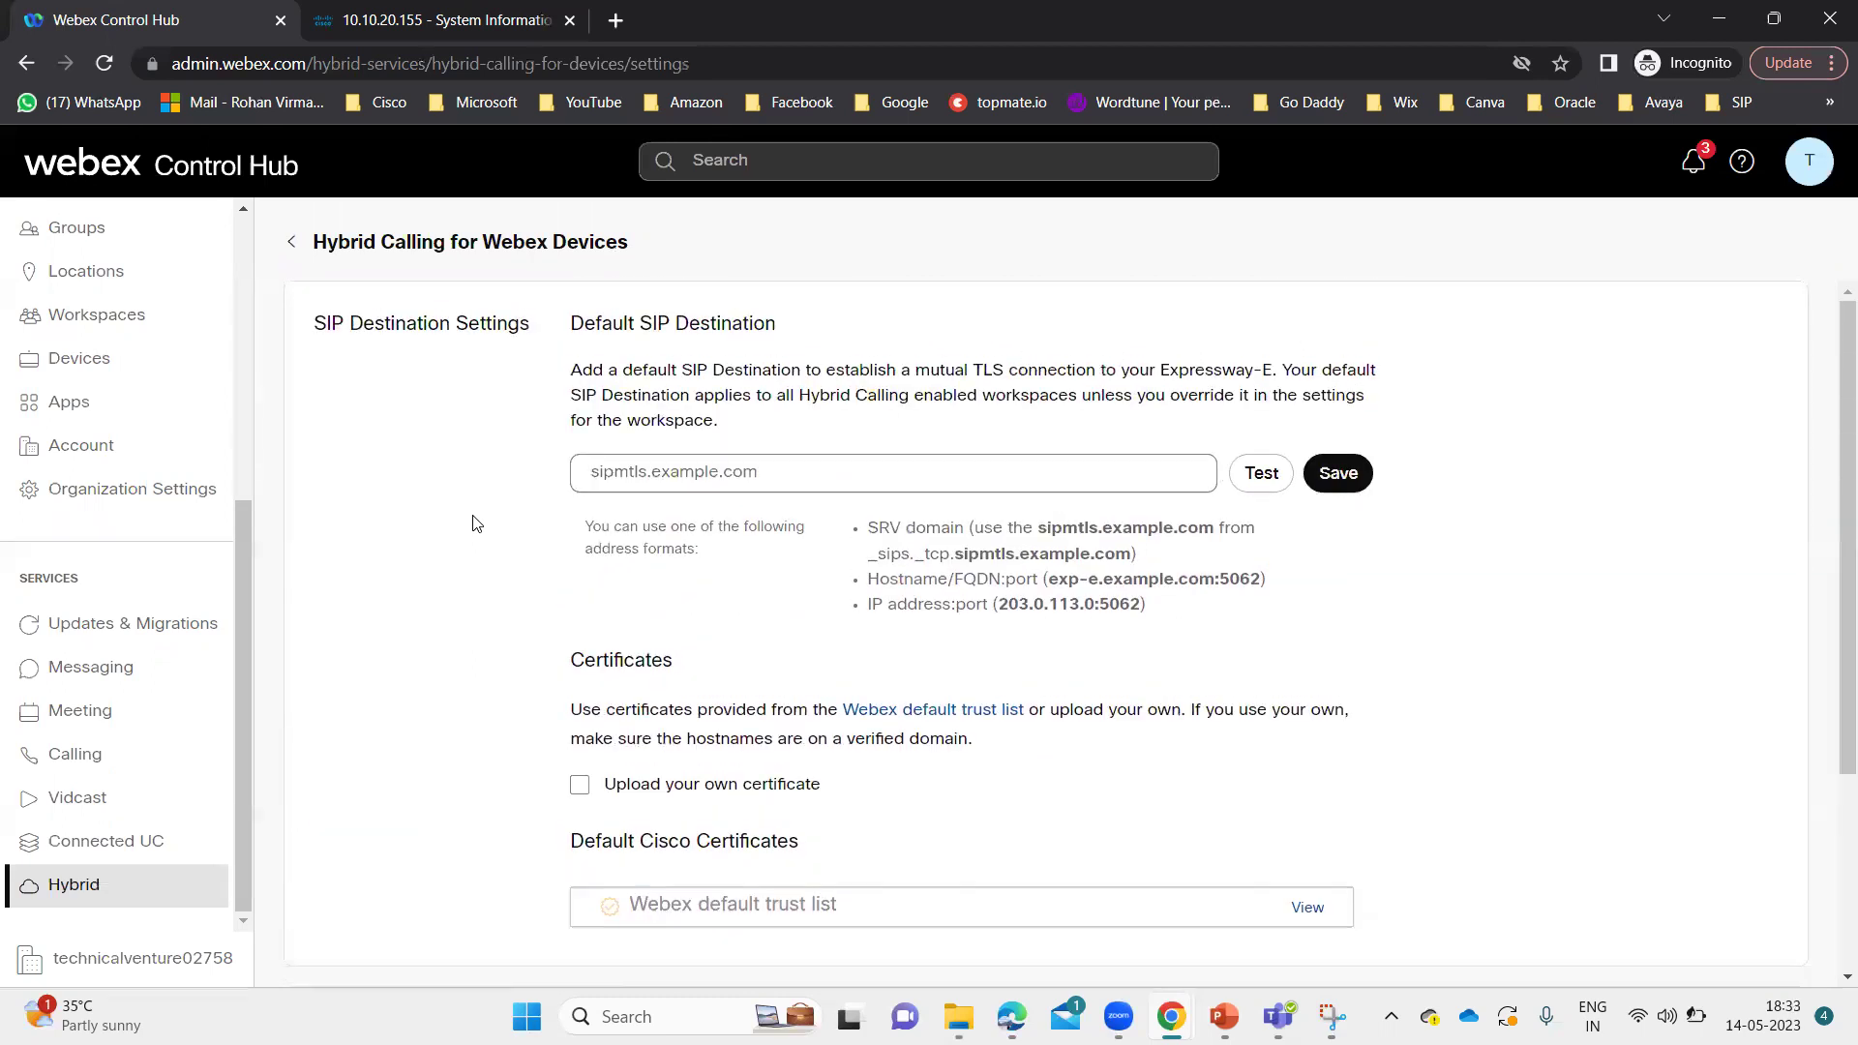
{"action": "scroll", "coordinate": [474, 523], "scroll_direction": "down", "scroll_amount": 3}
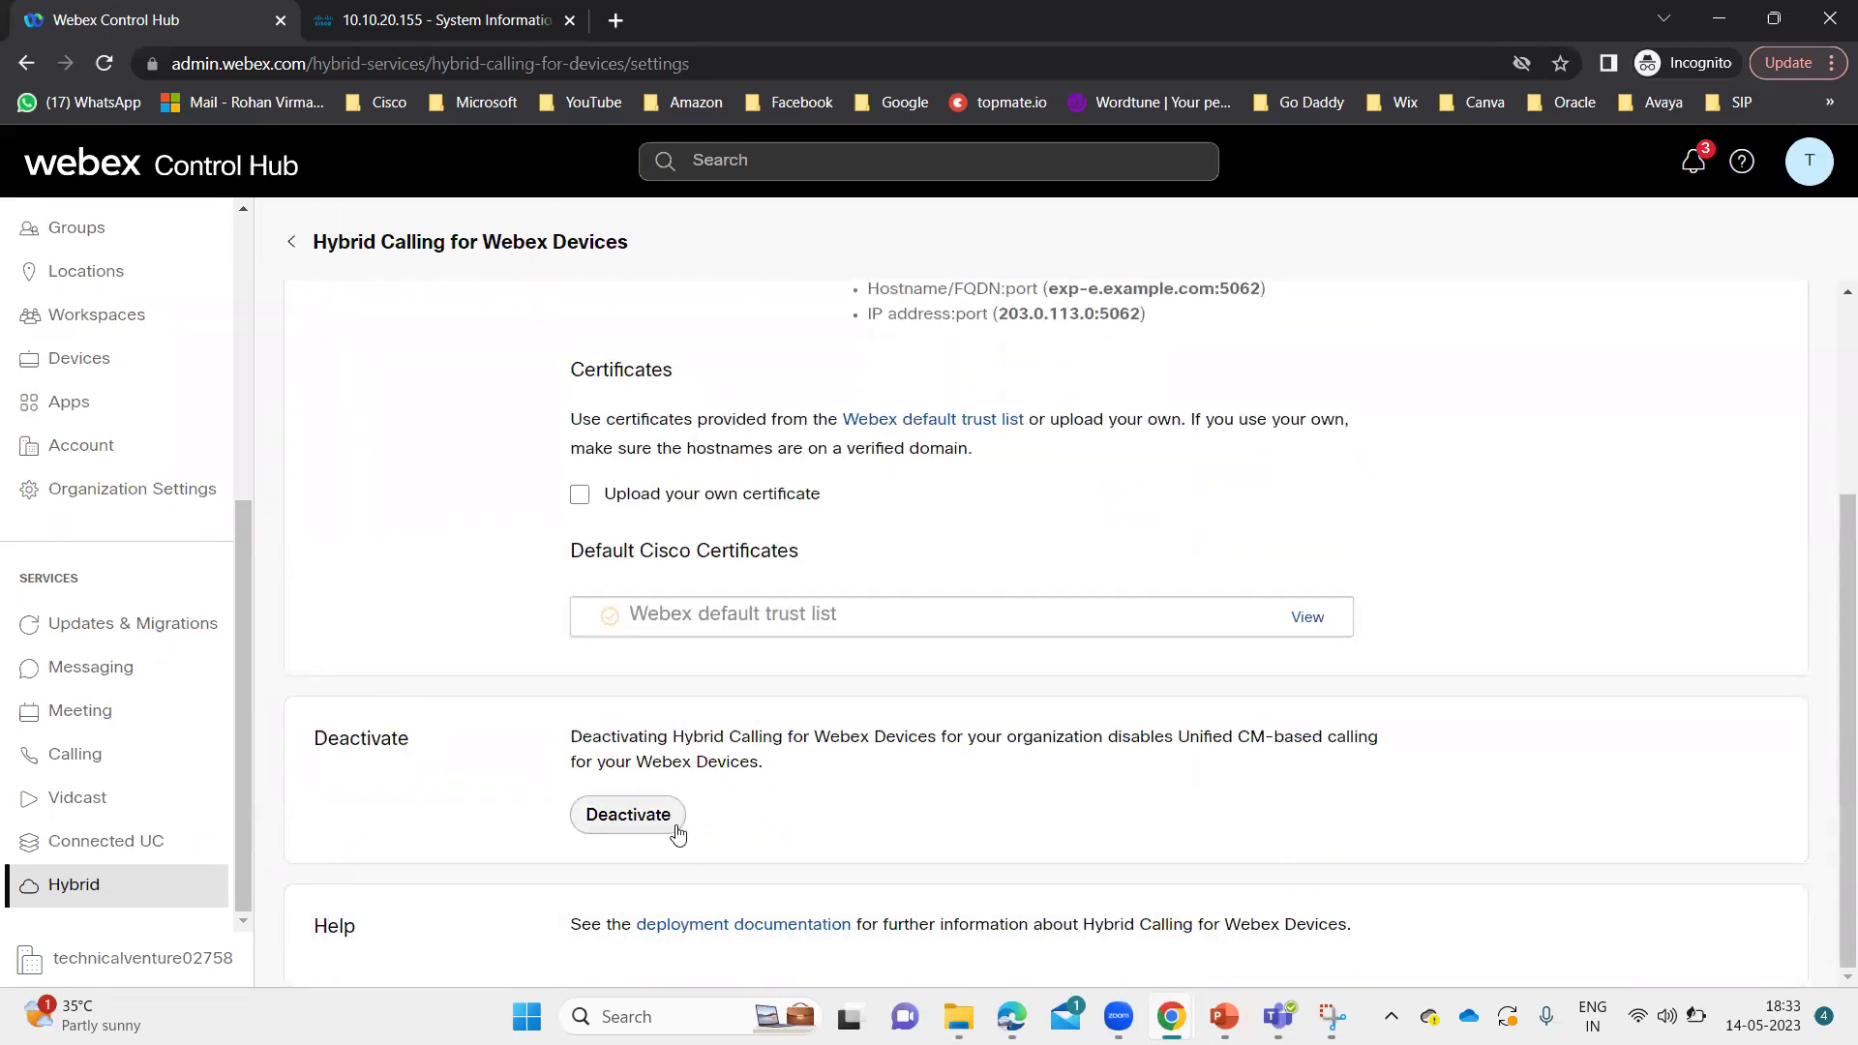
{"action": "scroll", "coordinate": [512, 621], "scroll_direction": "up", "scroll_amount": 3}
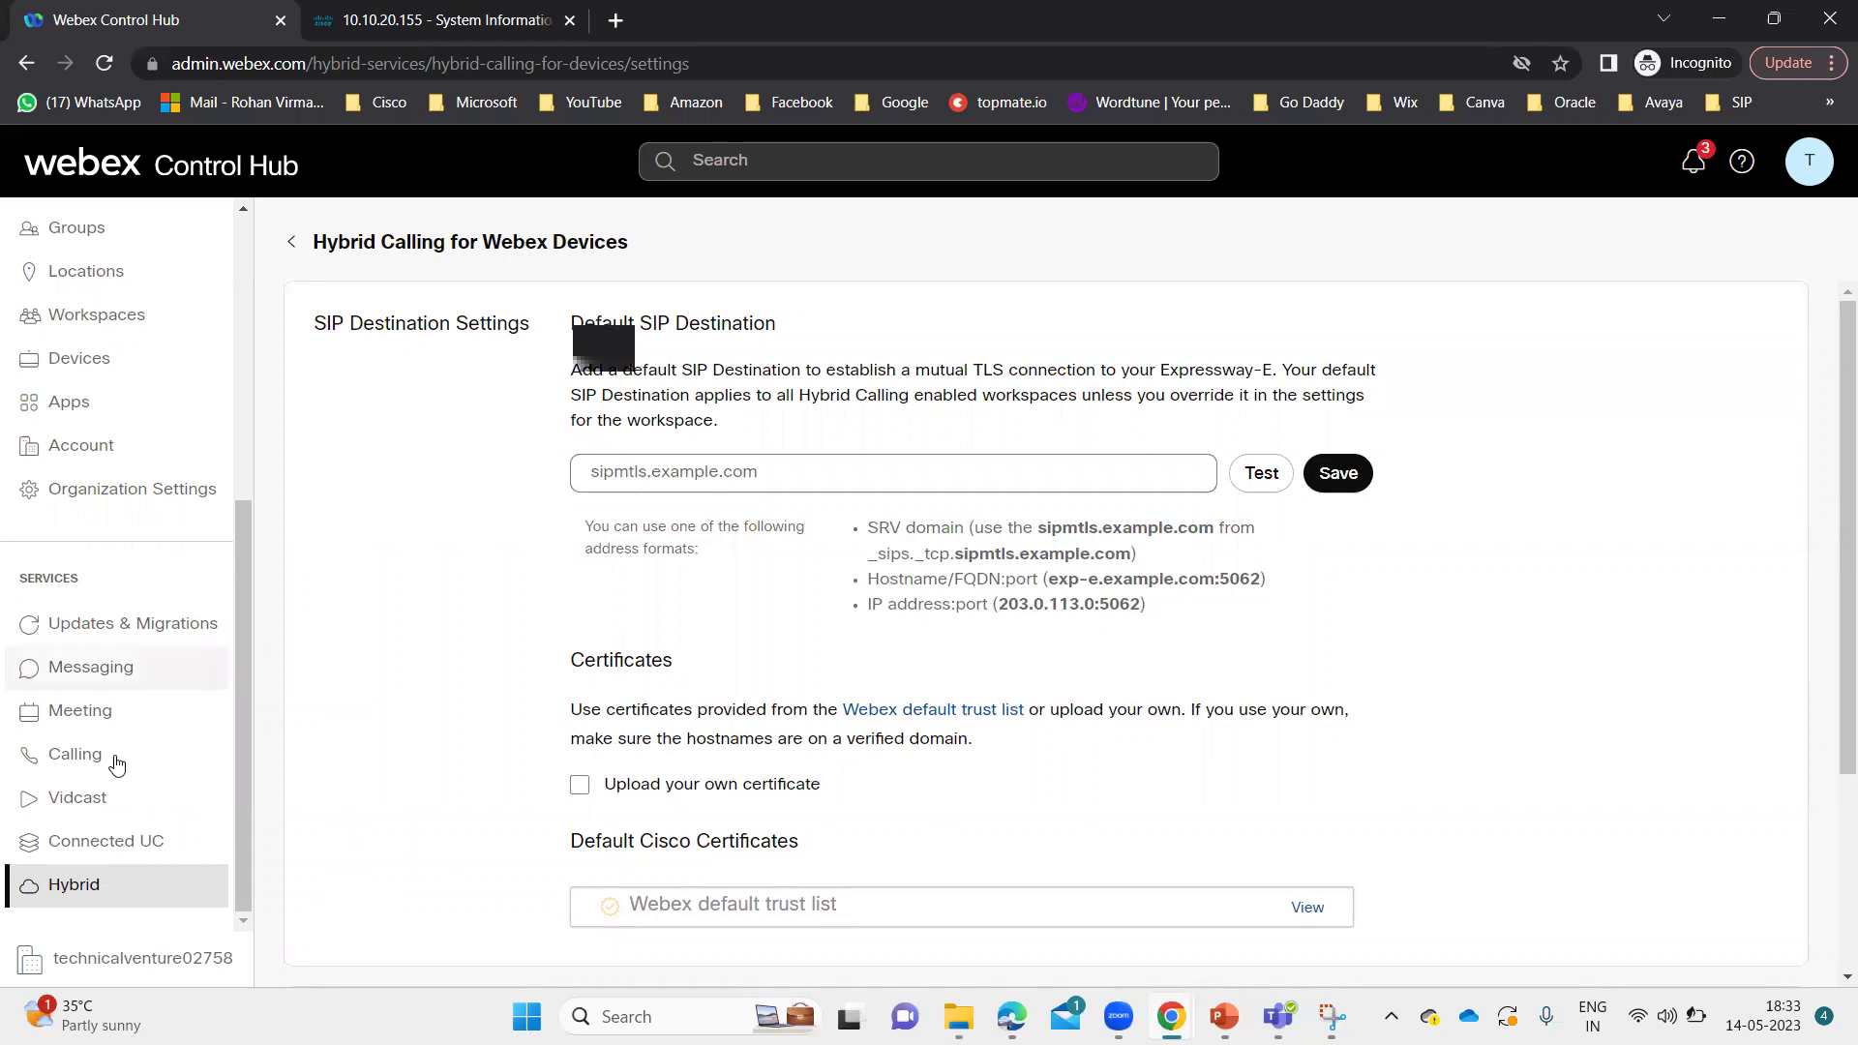
{"action": "scroll", "coordinate": [116, 525], "scroll_direction": "up", "scroll_amount": 2}
{"action": "scroll", "coordinate": [116, 522], "scroll_direction": "up", "scroll_amount": 4}
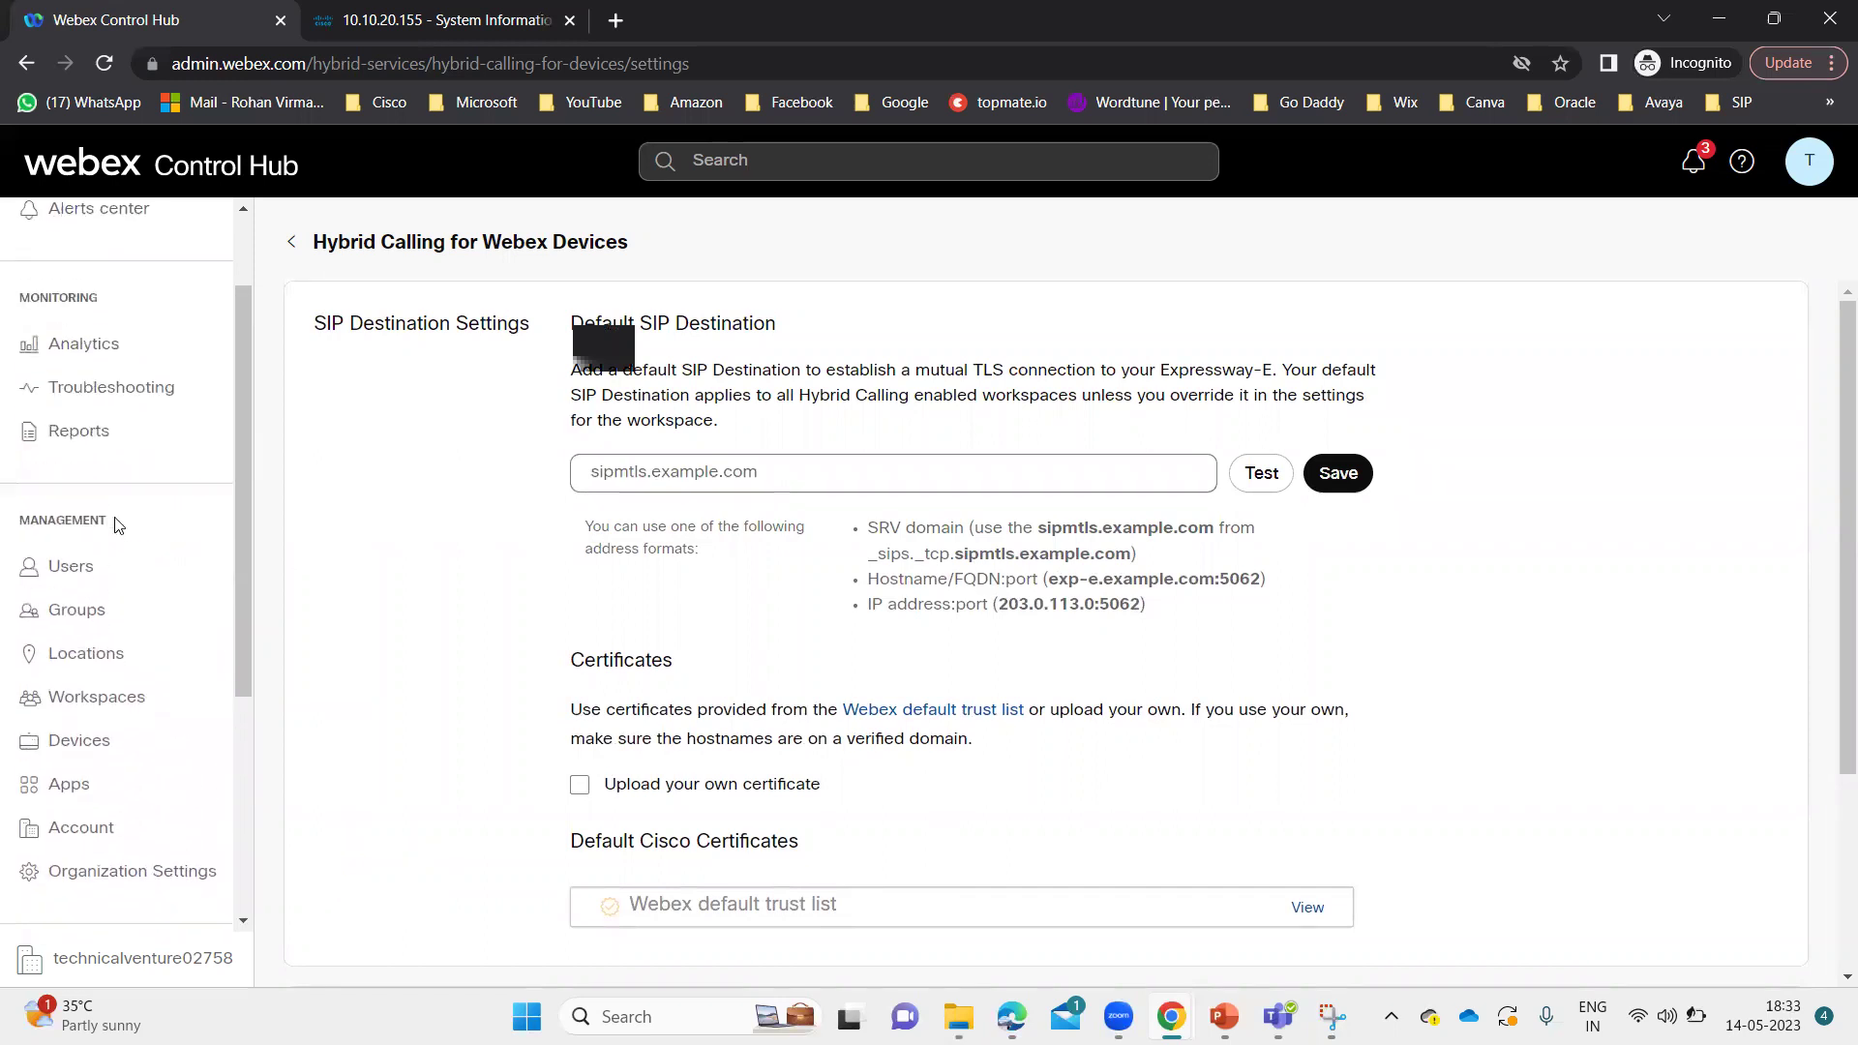
{"action": "left_click", "coordinate": [85, 754]}
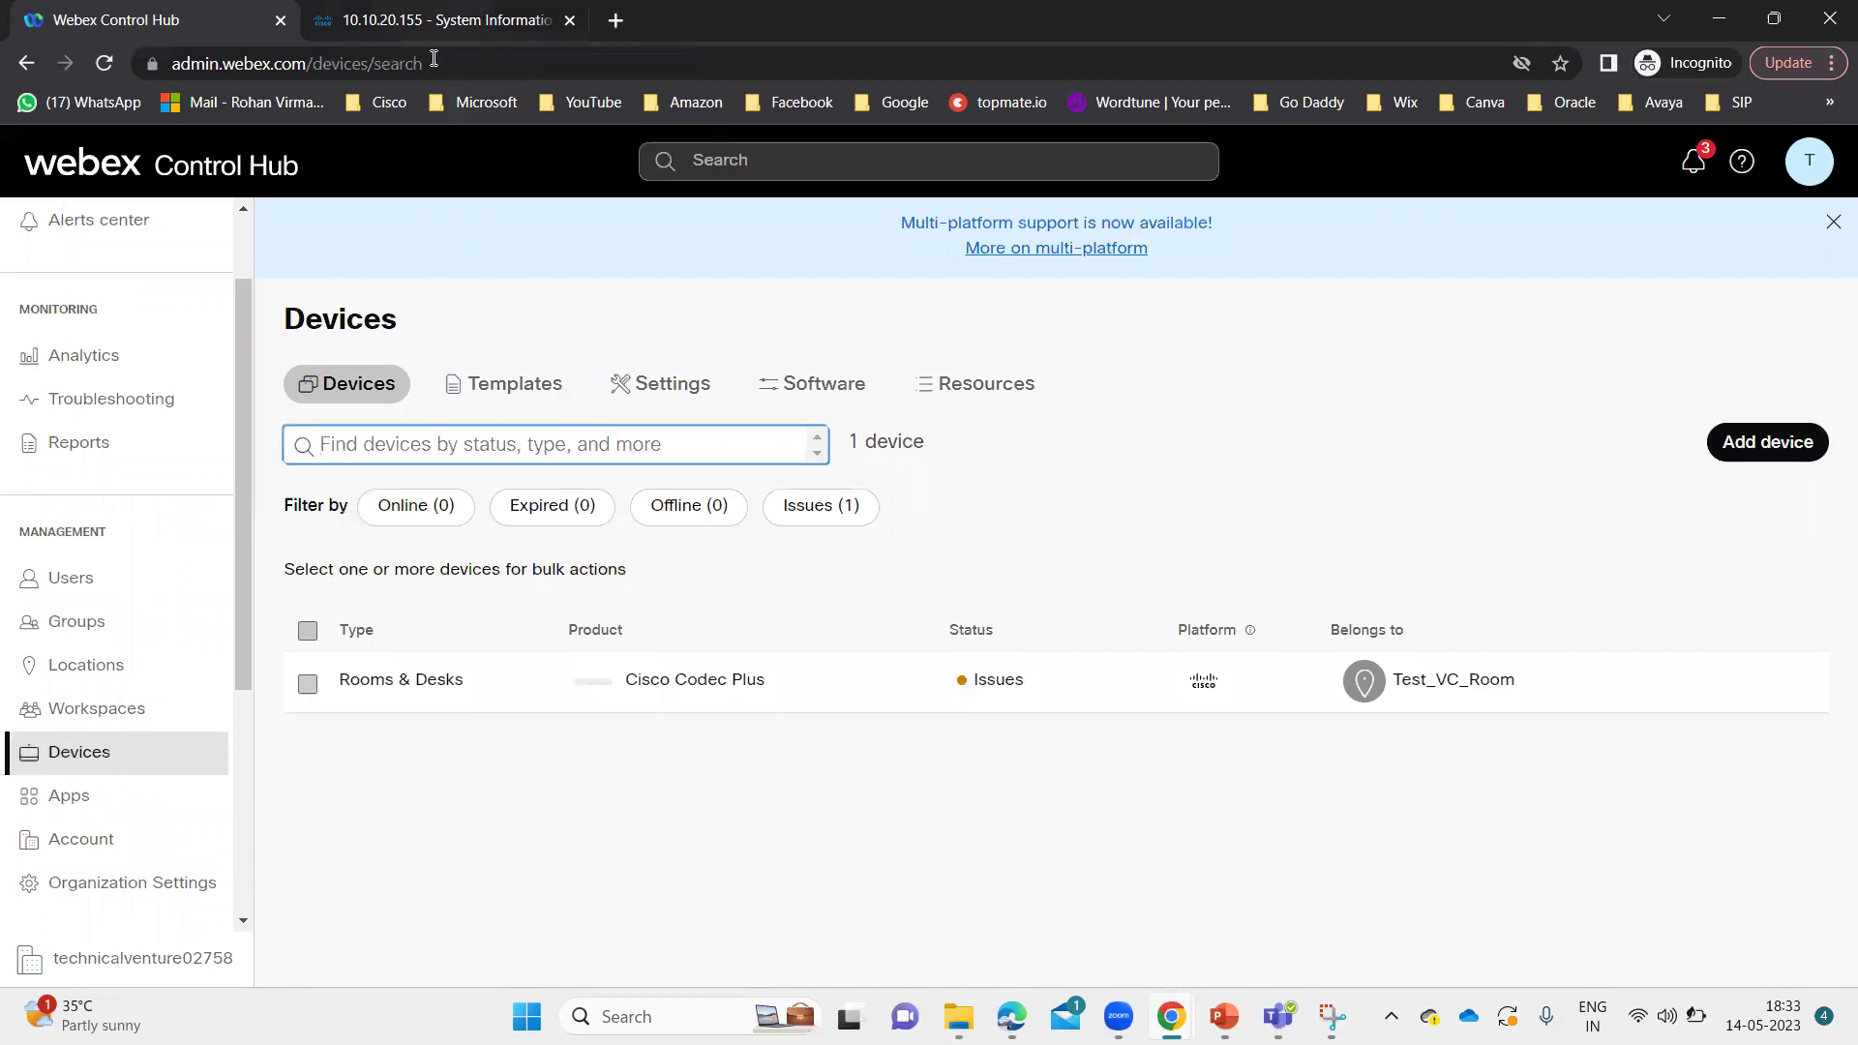
Switch to the codec's Local Device Controls and review its active issues, then open the User Interface Screenshots section
{"action": "key", "text": "ctrl+Tab"}
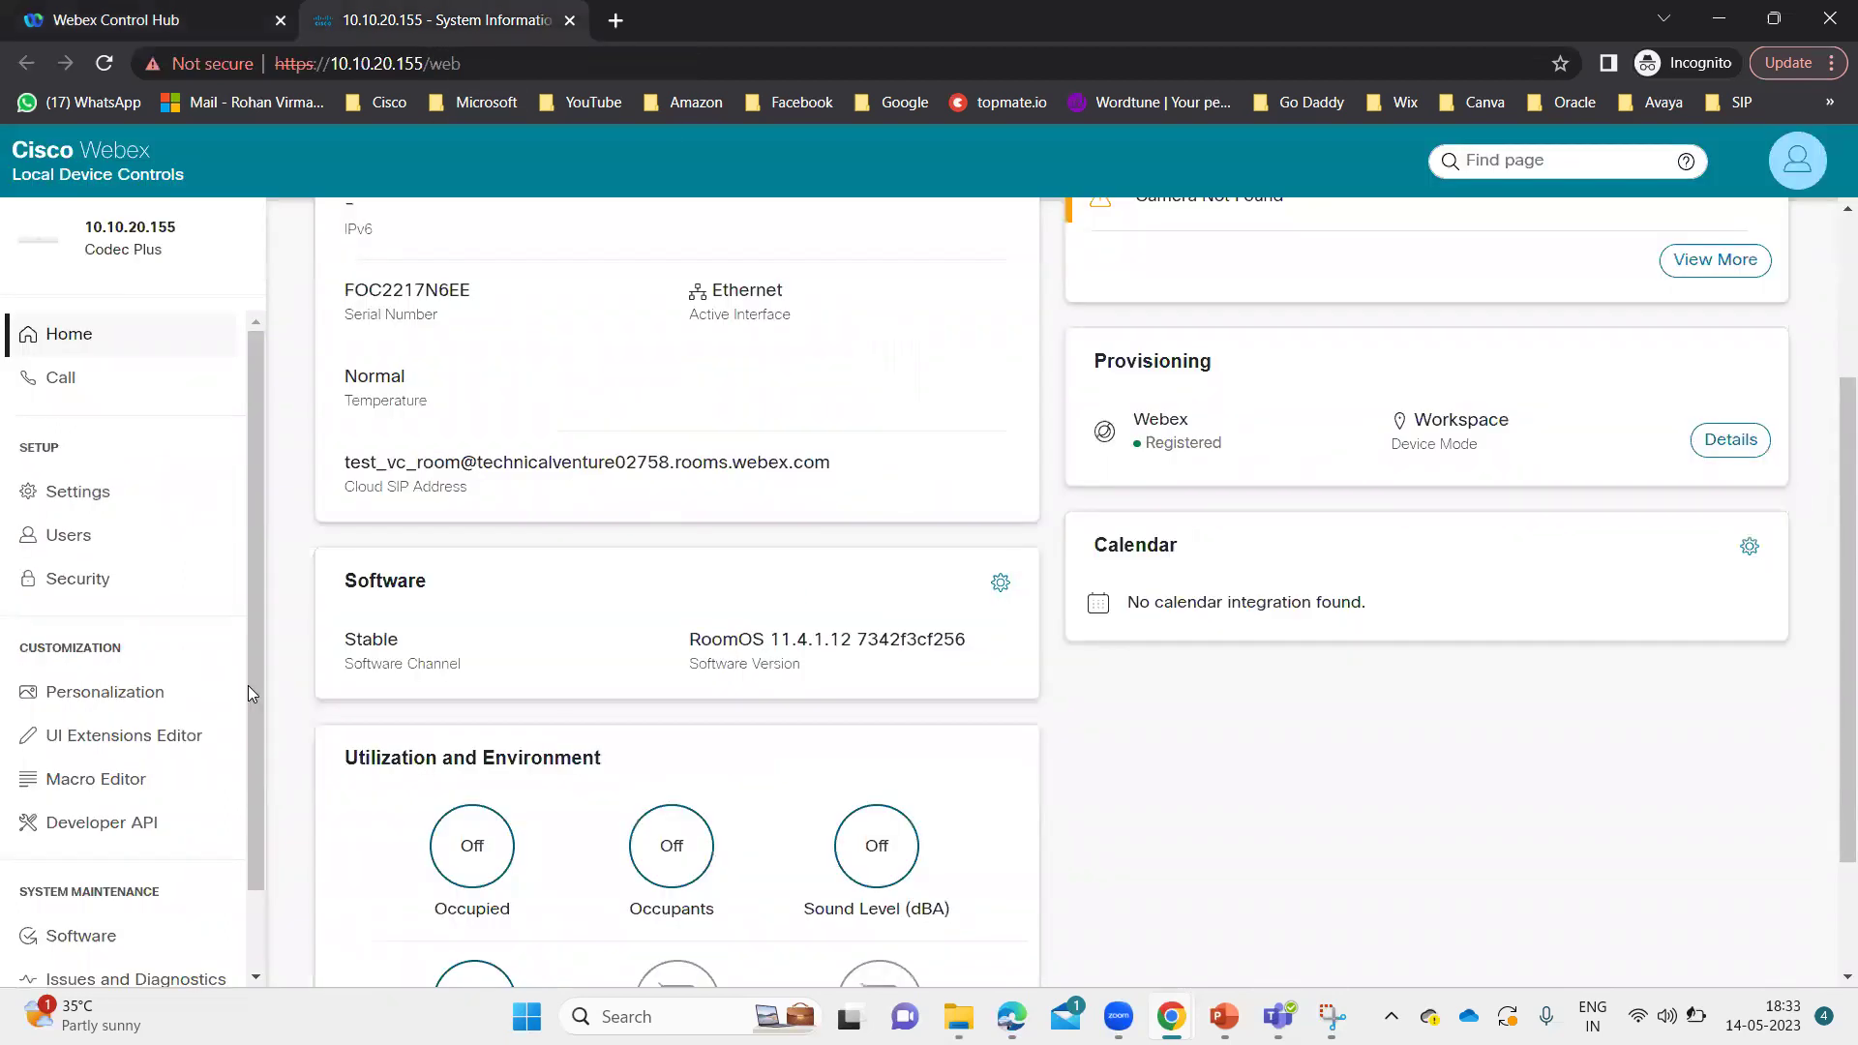
{"action": "scroll", "coordinate": [116, 668], "scroll_direction": "down", "scroll_amount": 1}
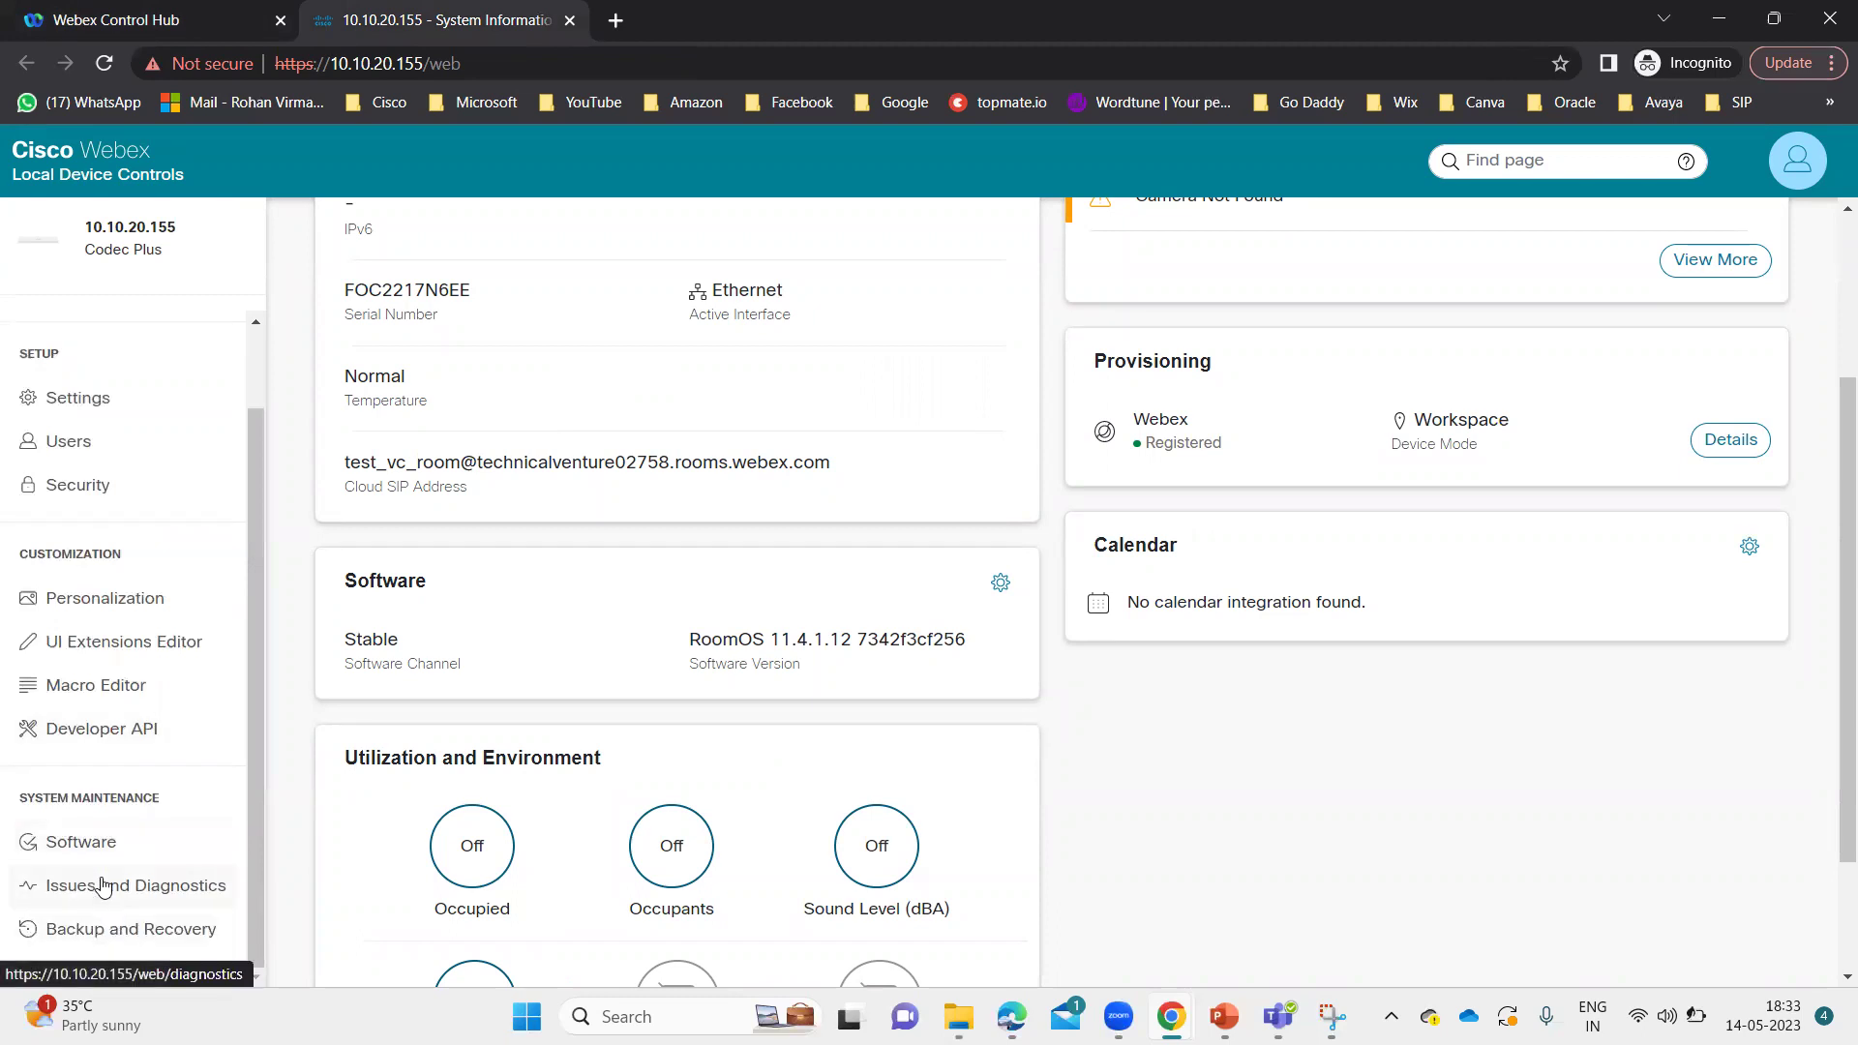
{"action": "left_click", "coordinate": [103, 887]}
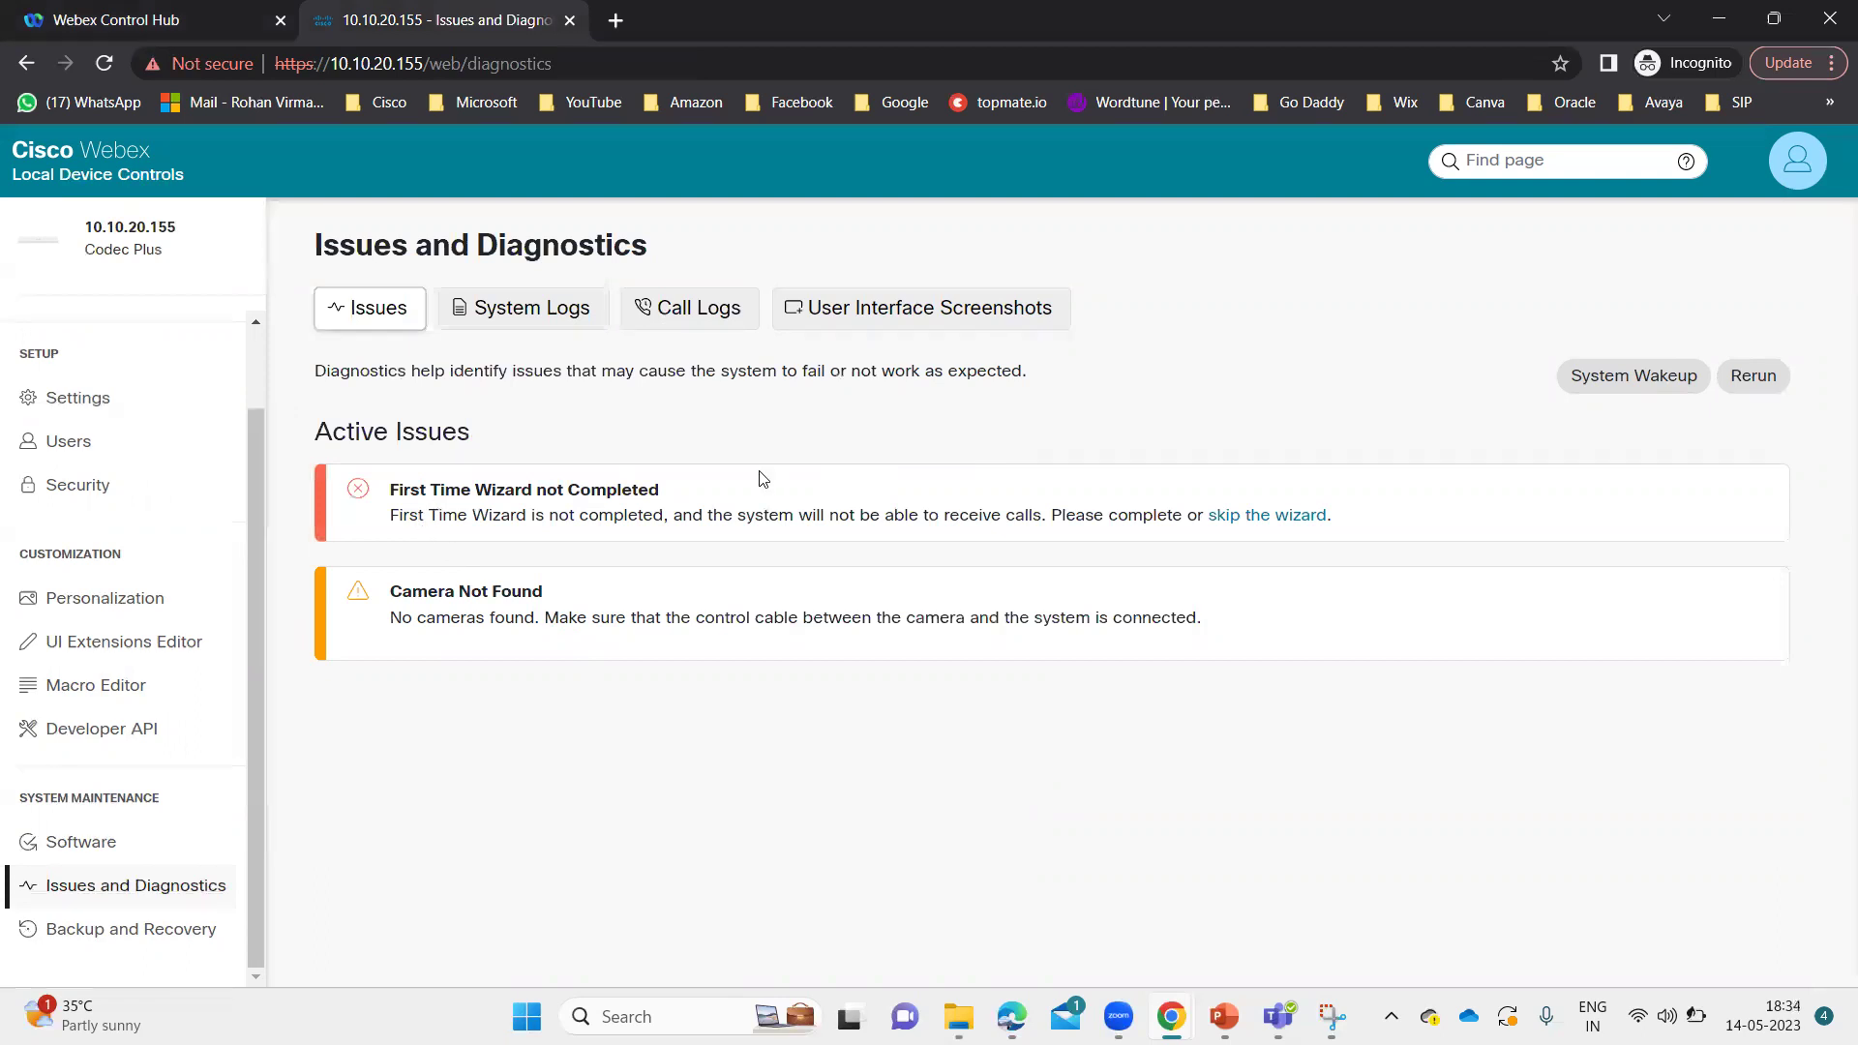
{"action": "left_click", "coordinate": [929, 322]}
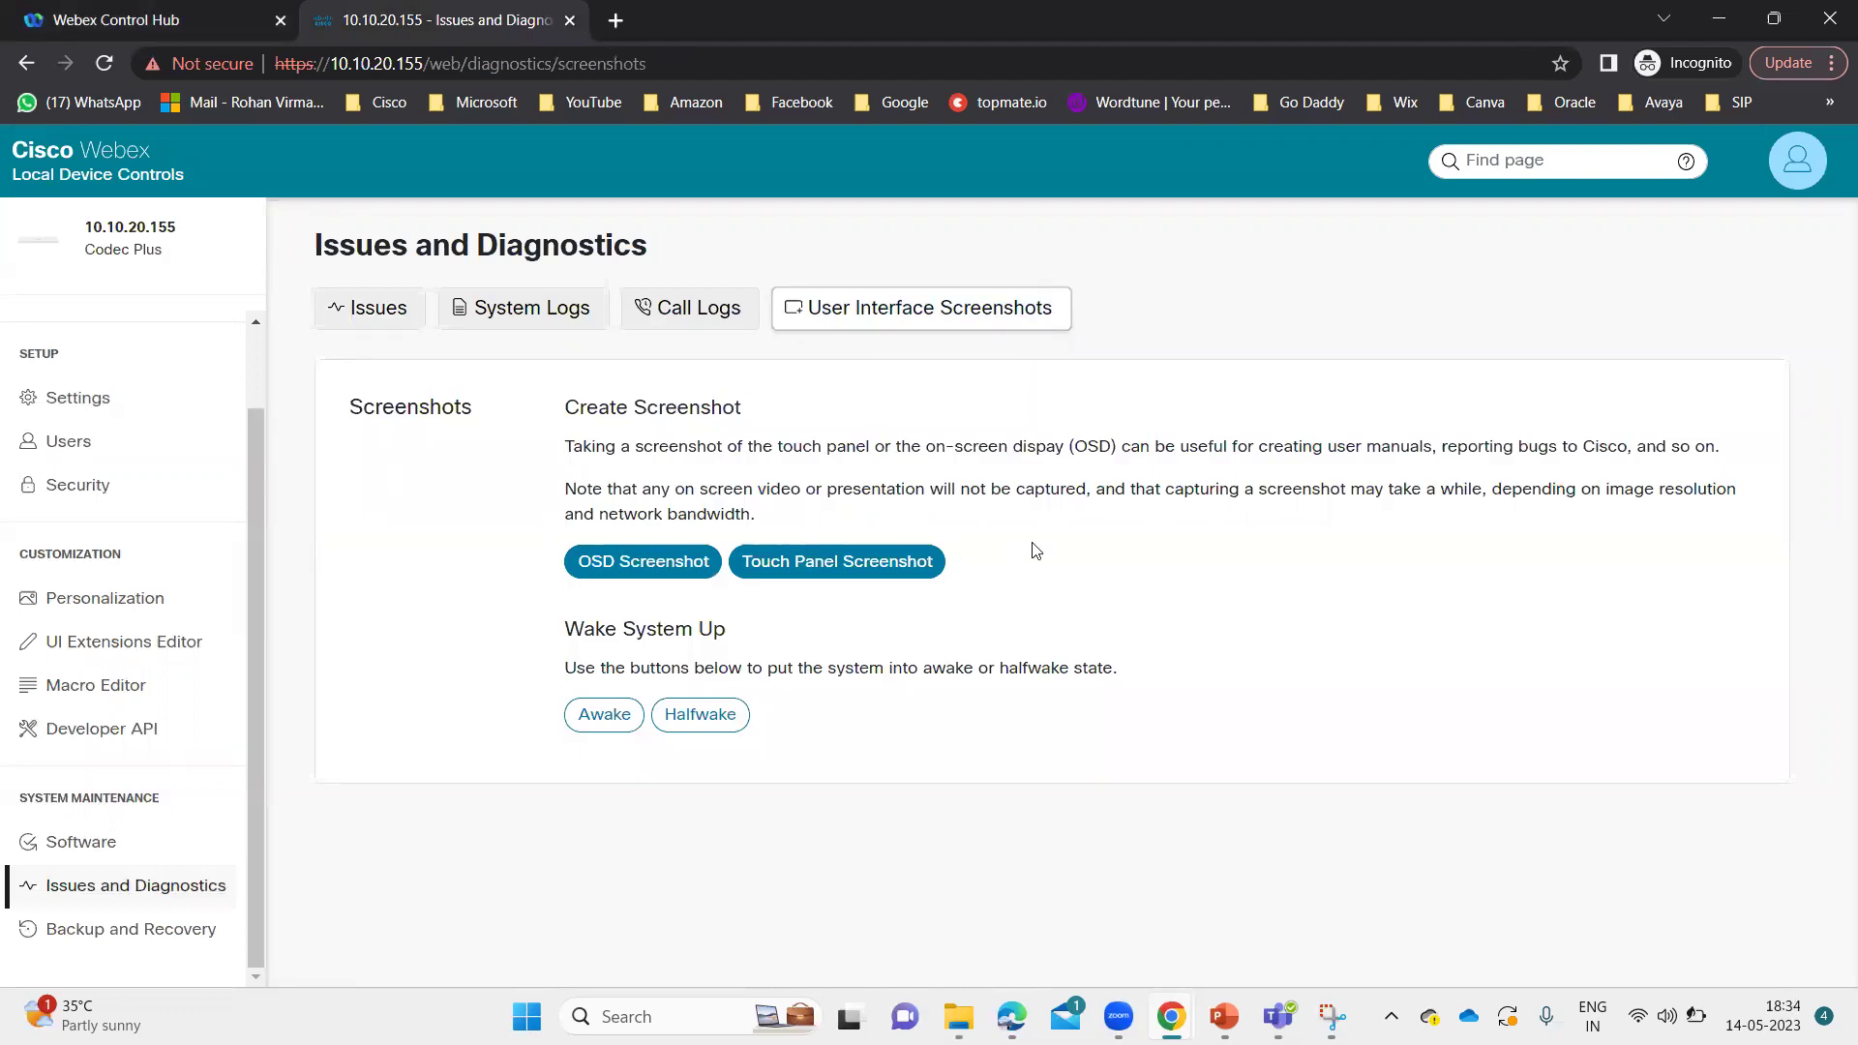
Capture a touch panel screenshot of the codec, examine it and remove all stored screenshots
{"action": "left_click", "coordinate": [834, 570]}
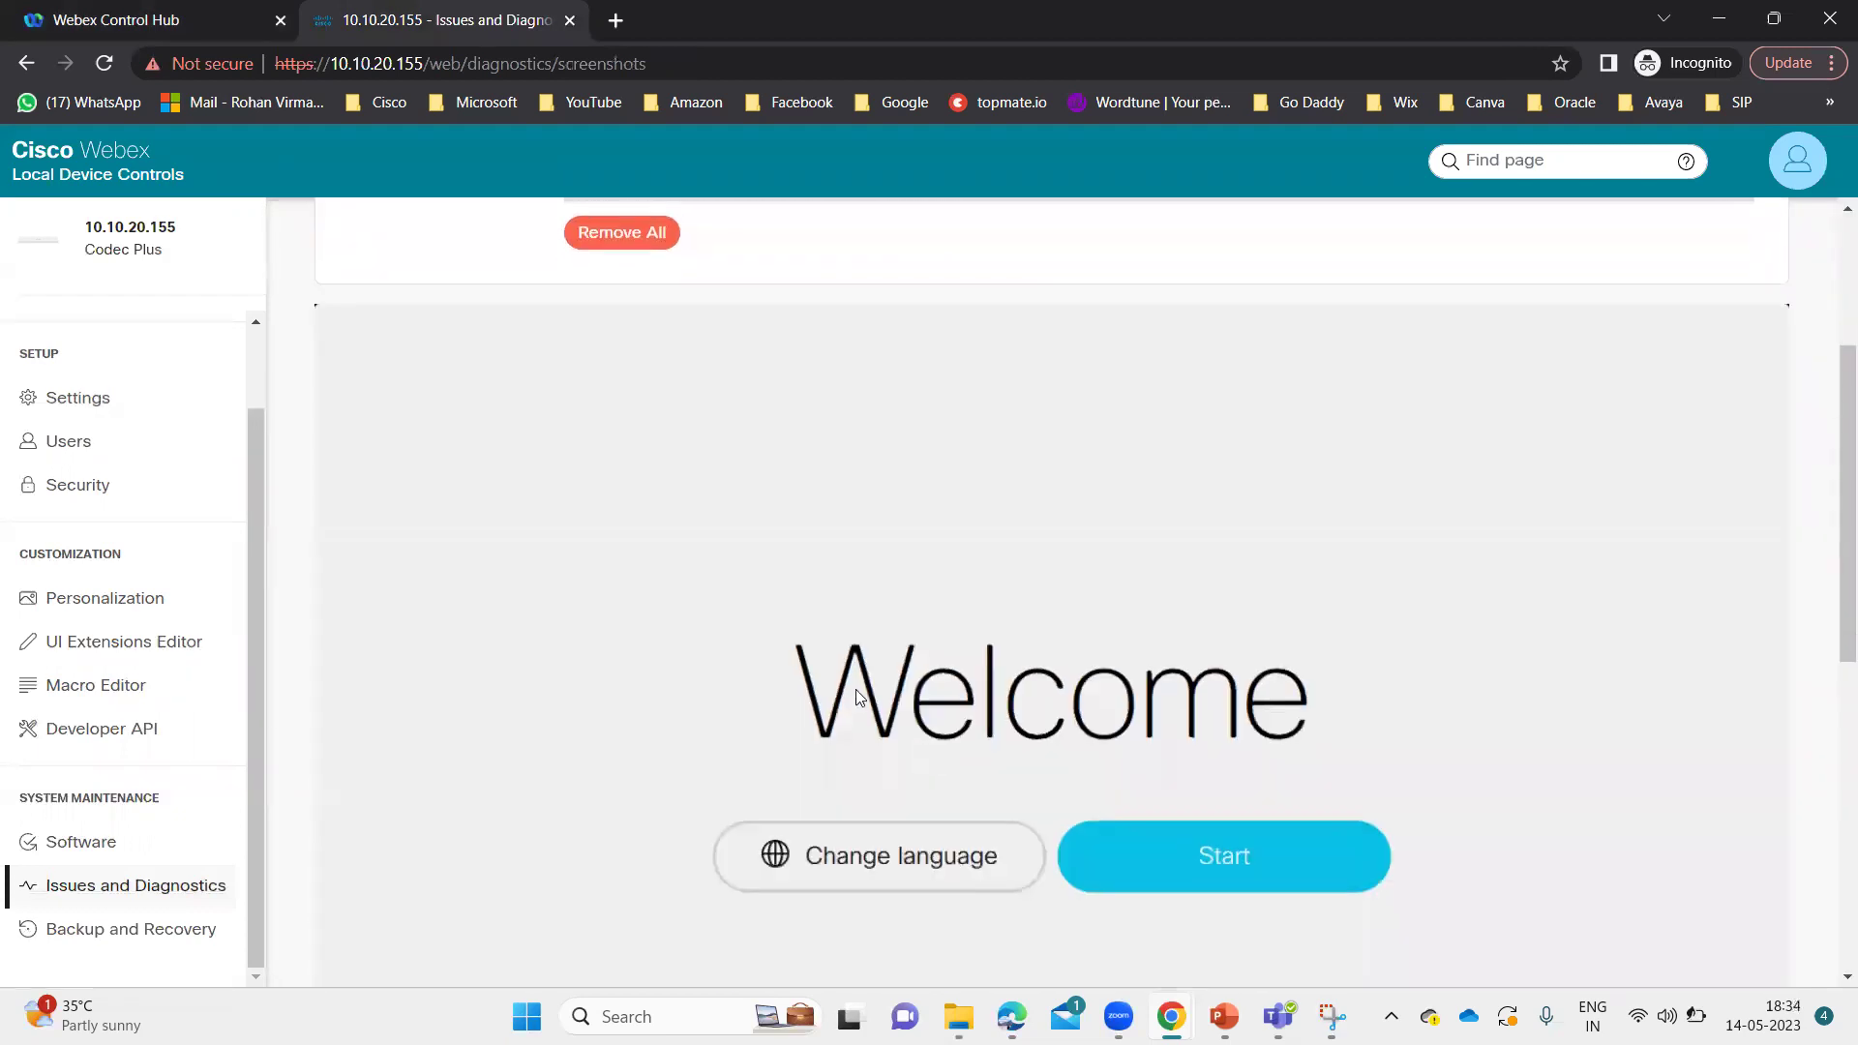
{"action": "scroll", "coordinate": [991, 546], "scroll_direction": "down", "scroll_amount": 4}
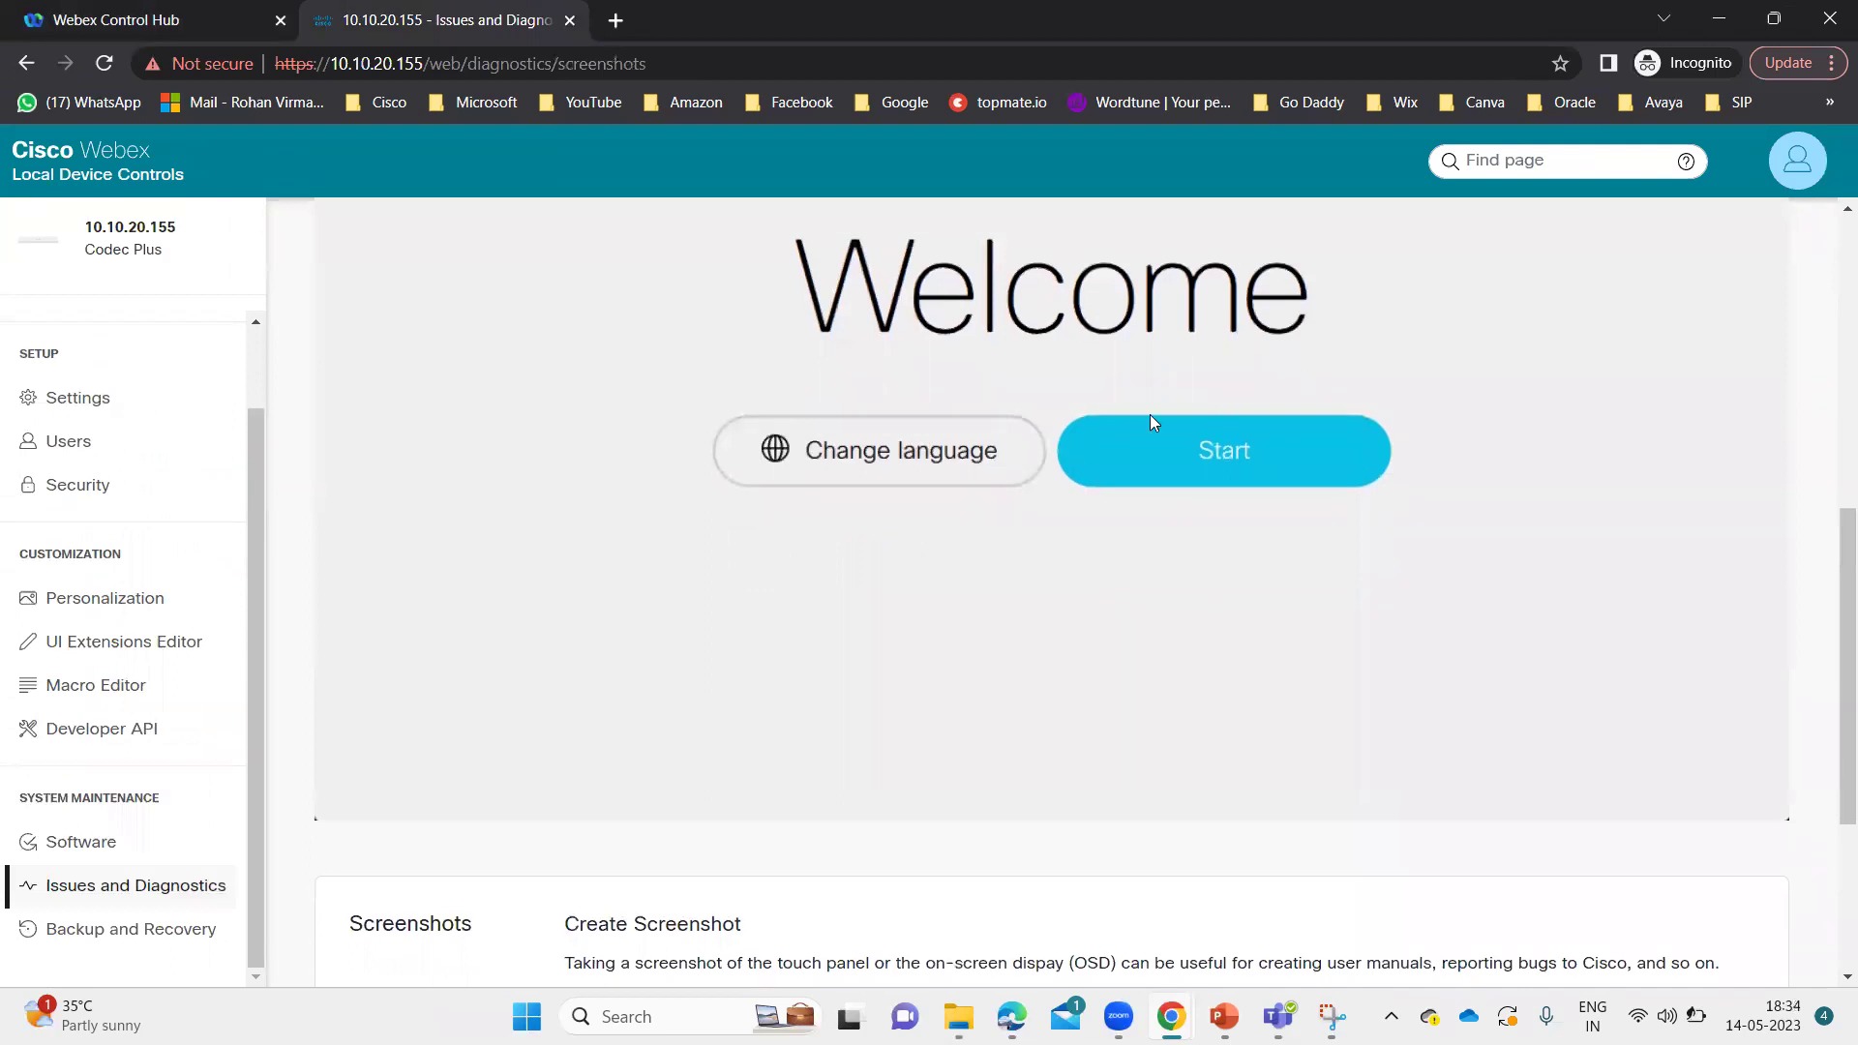
{"action": "scroll", "coordinate": [1150, 414], "scroll_direction": "up", "scroll_amount": 3}
{"action": "scroll", "coordinate": [1151, 417], "scroll_direction": "down", "scroll_amount": 1}
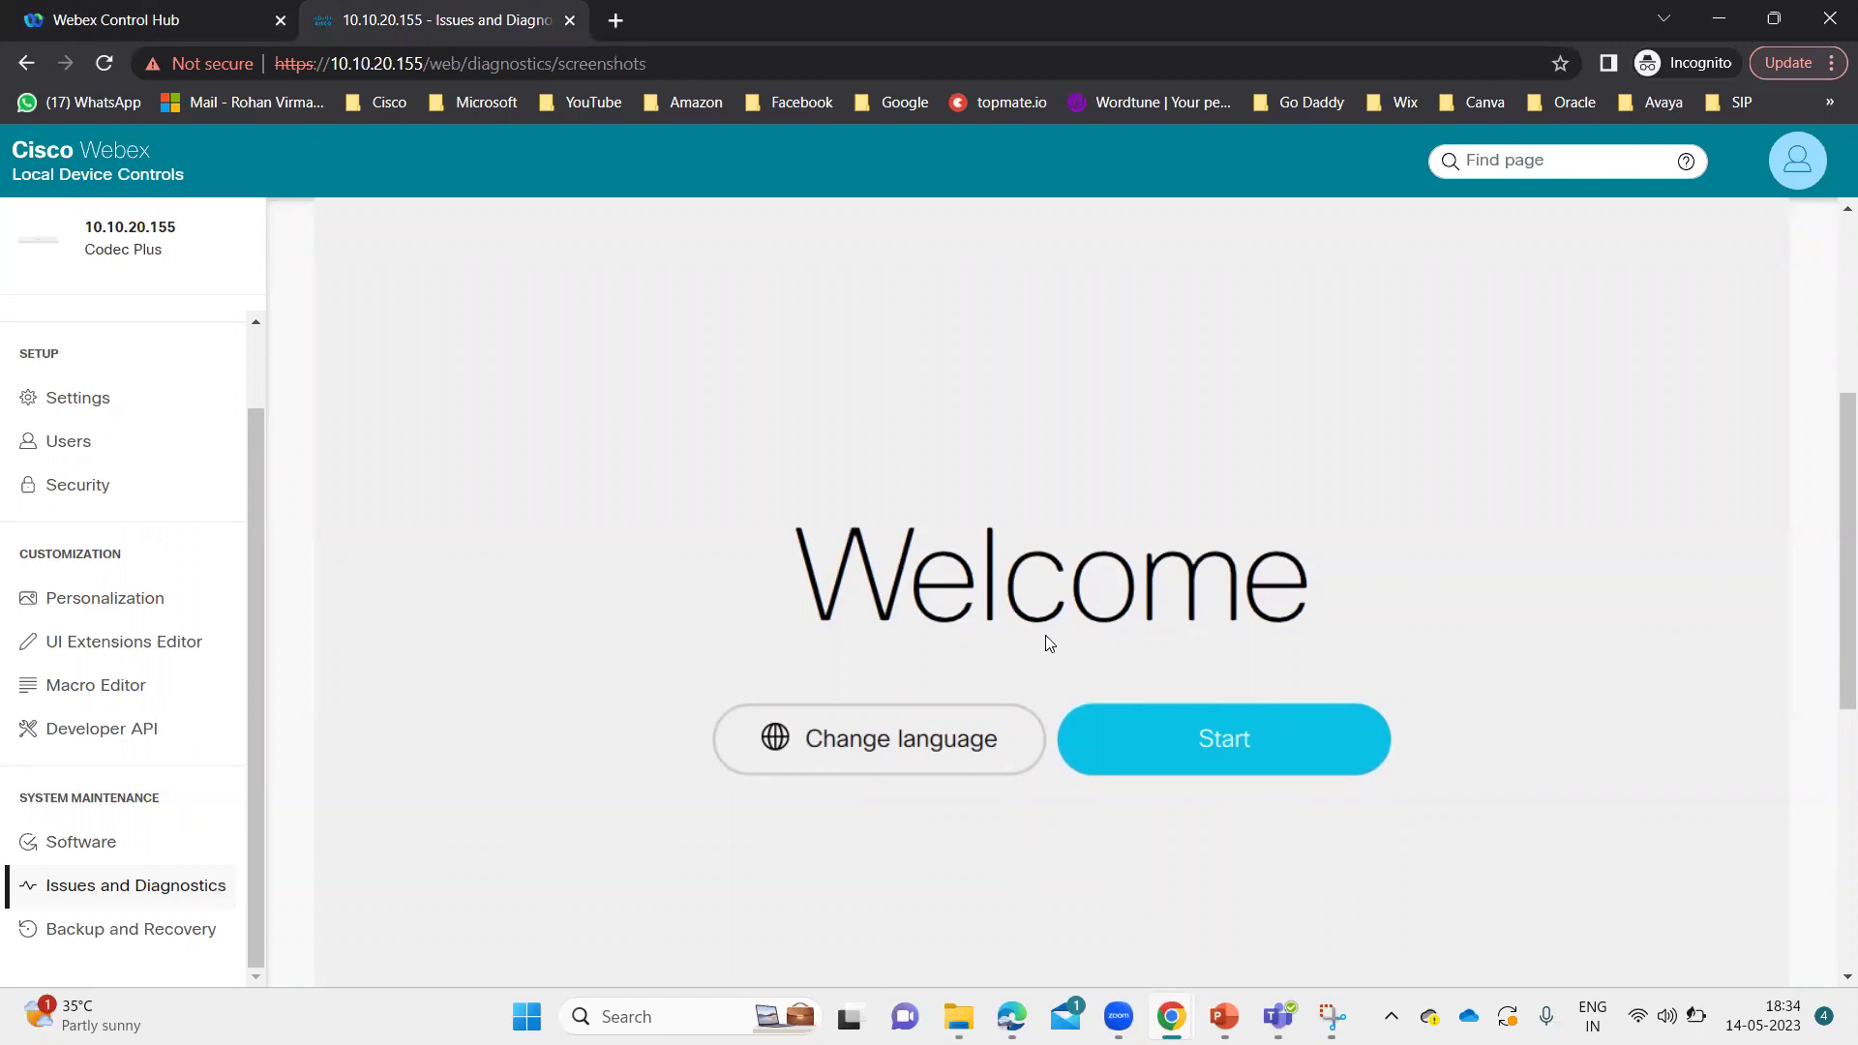
{"action": "scroll", "coordinate": [1045, 634], "scroll_direction": "up", "scroll_amount": 4}
{"action": "left_click", "coordinate": [632, 555]}
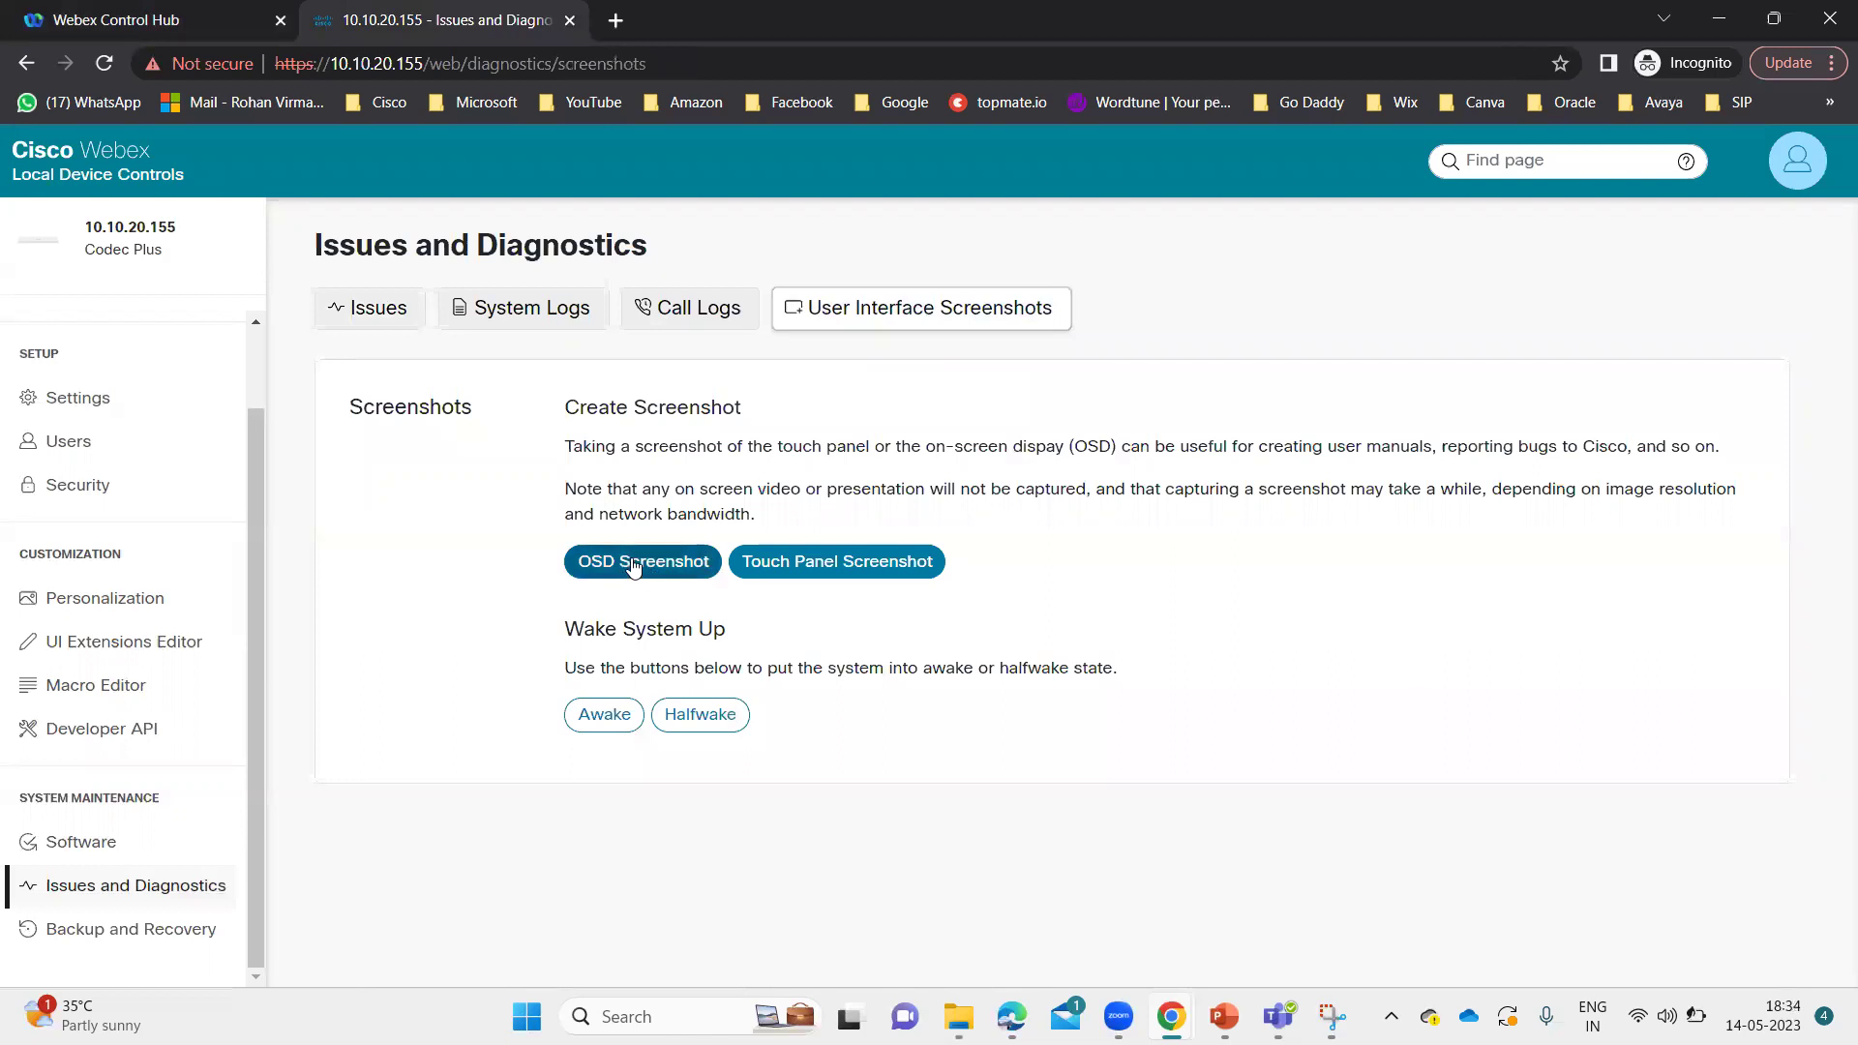
Capture an OSD screenshot of the codec, view it and clear it from the current screenshots
{"action": "left_click", "coordinate": [633, 563]}
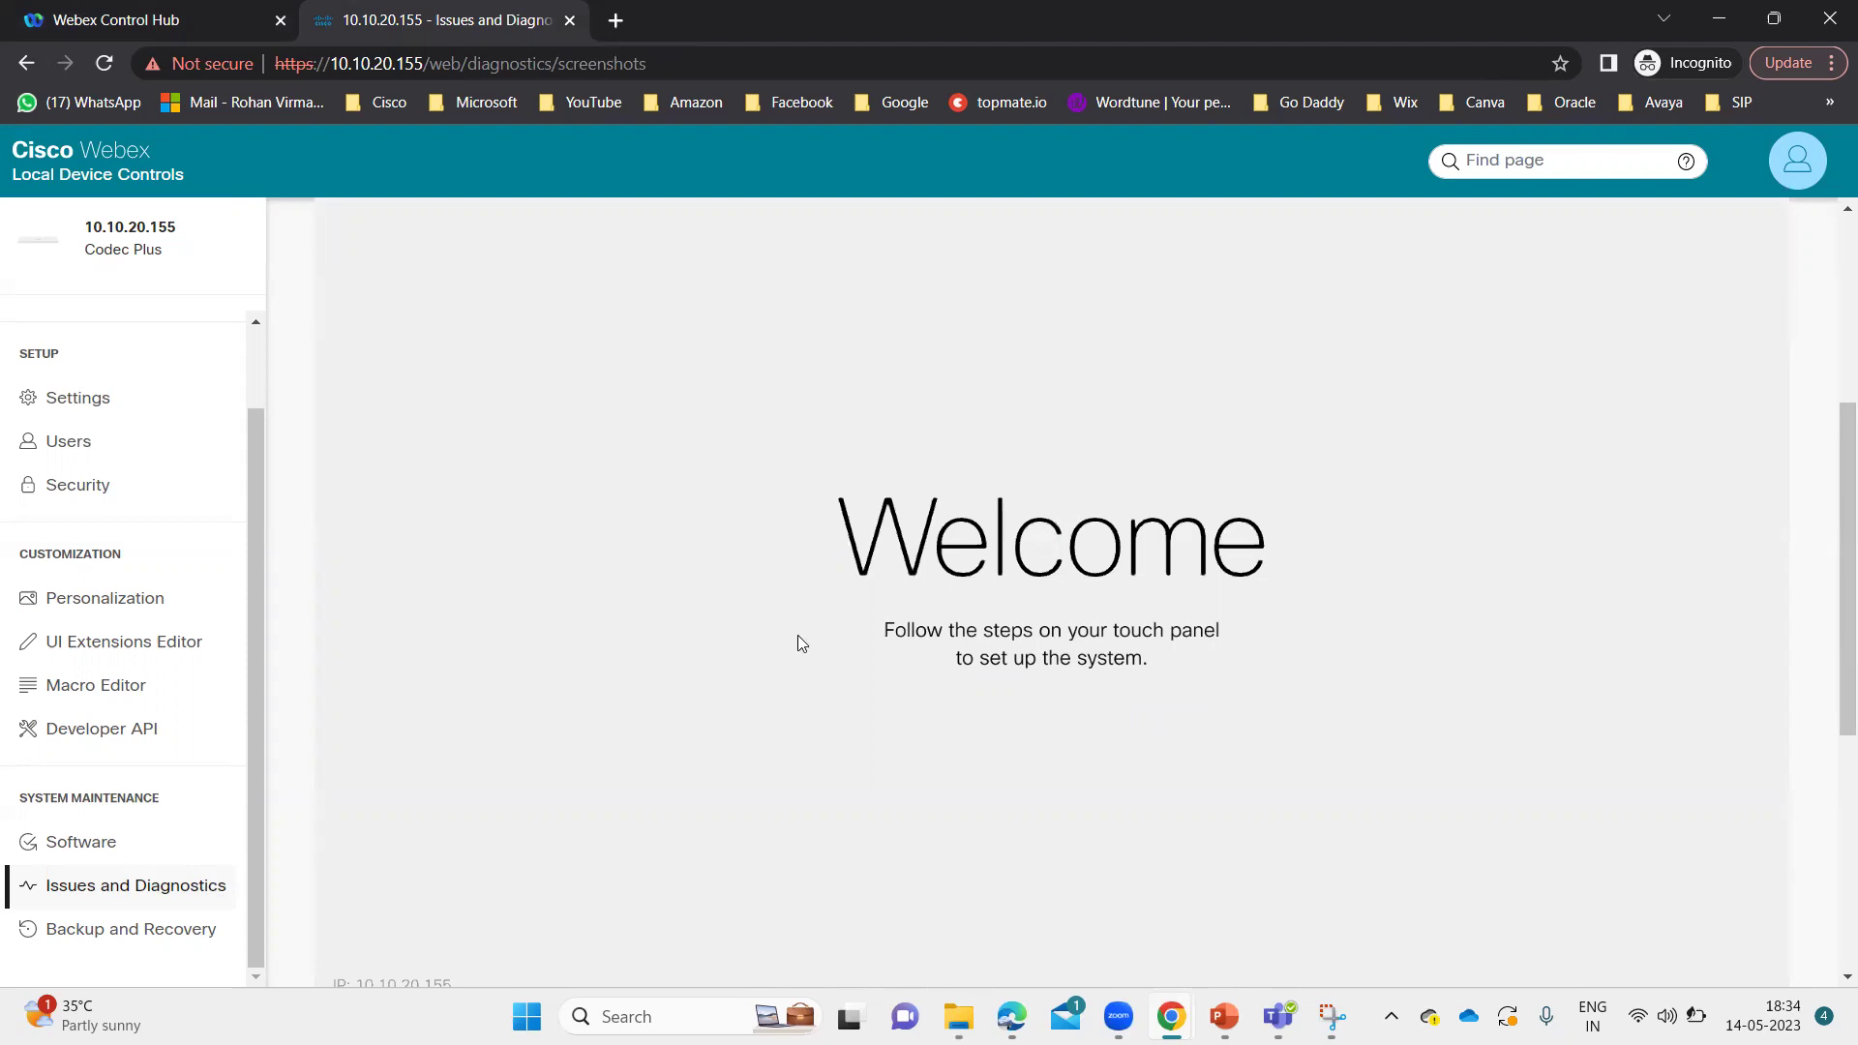
{"action": "scroll", "coordinate": [798, 642], "scroll_direction": "up", "scroll_amount": 4}
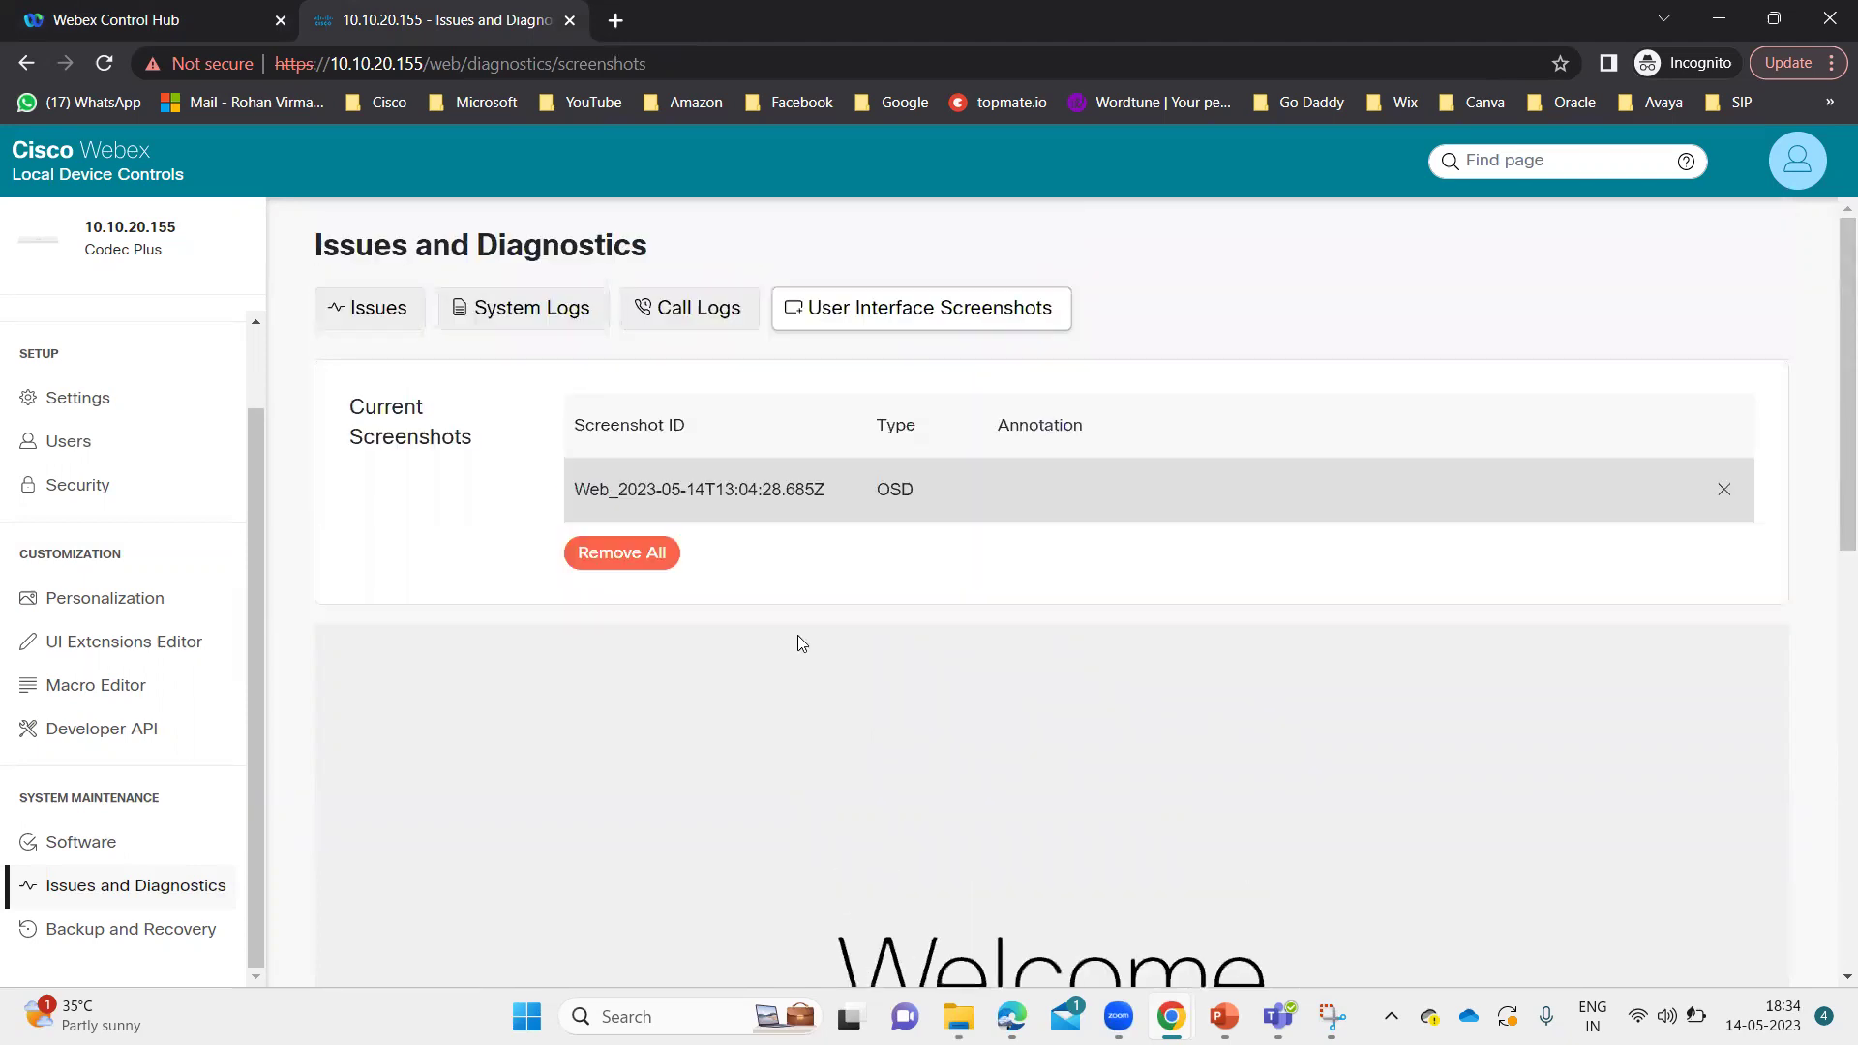
{"action": "left_click", "coordinate": [615, 560]}
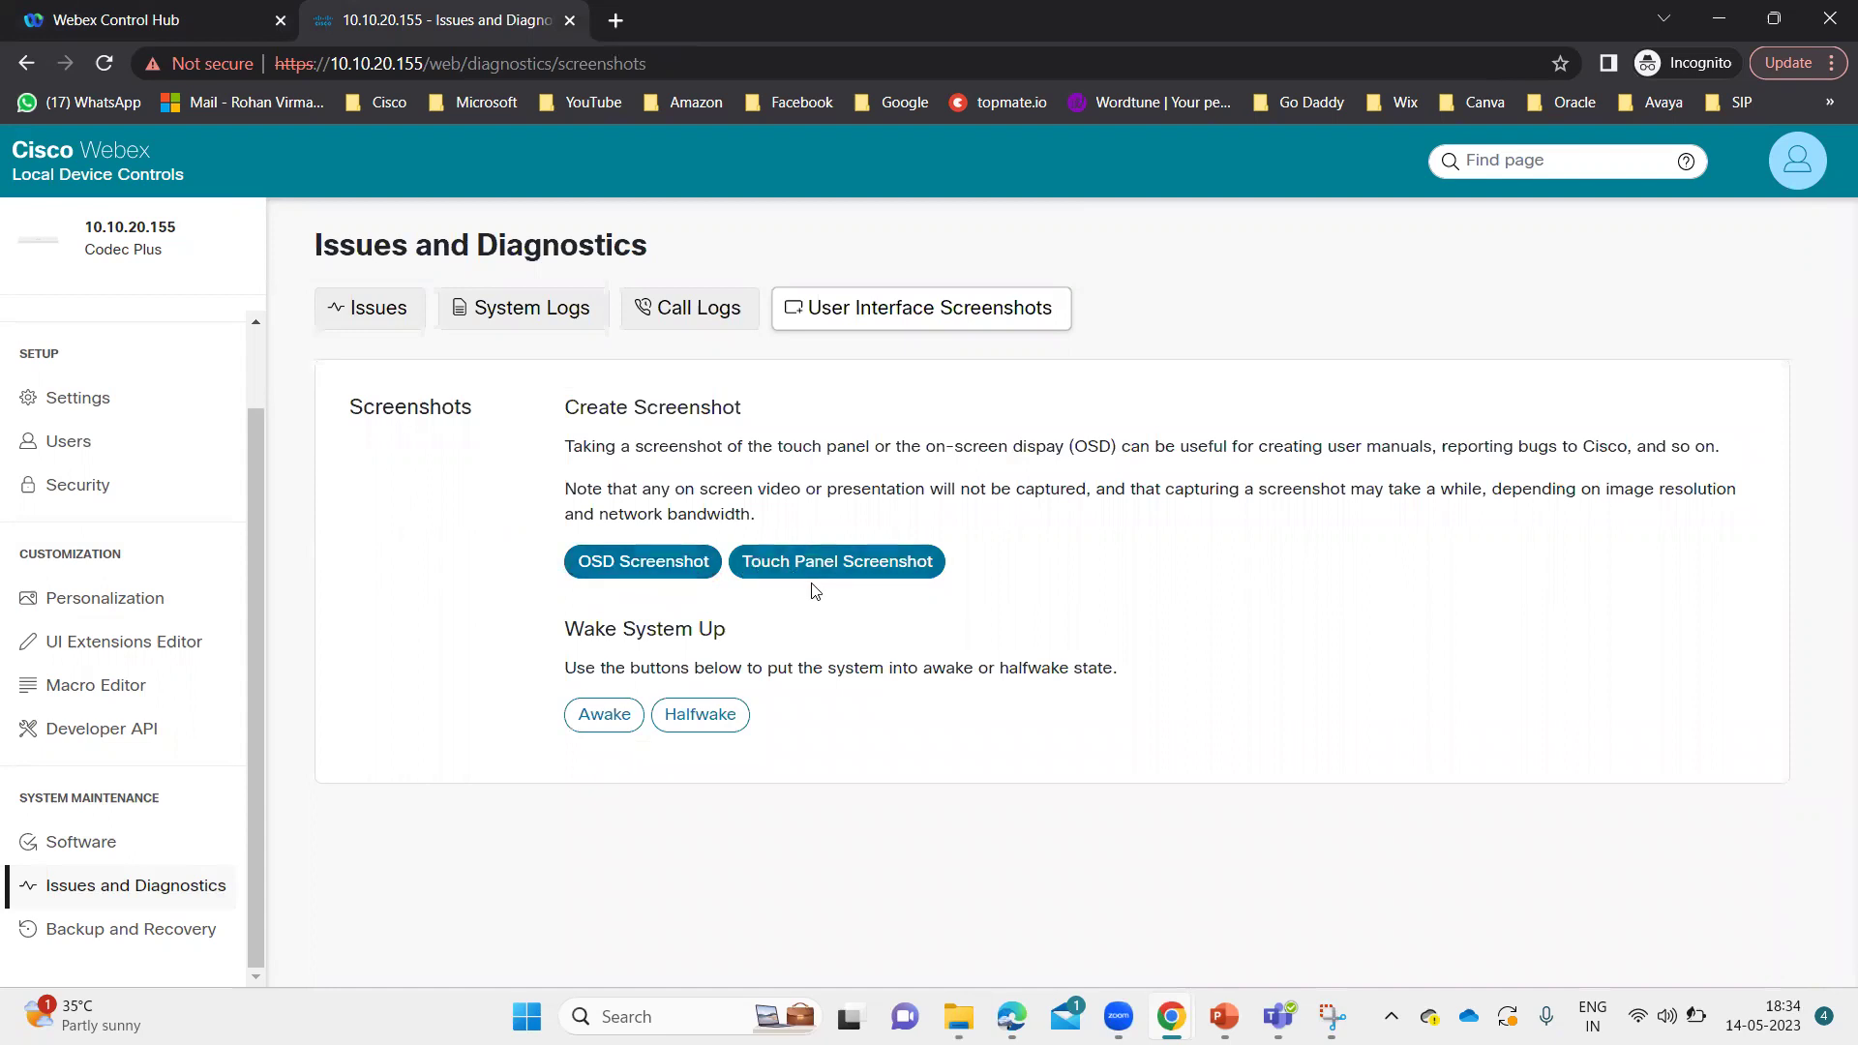
Capture another touch panel screenshot, then glance at the Control Hub Devices list and return to Local Device Controls
{"action": "left_click", "coordinate": [844, 569]}
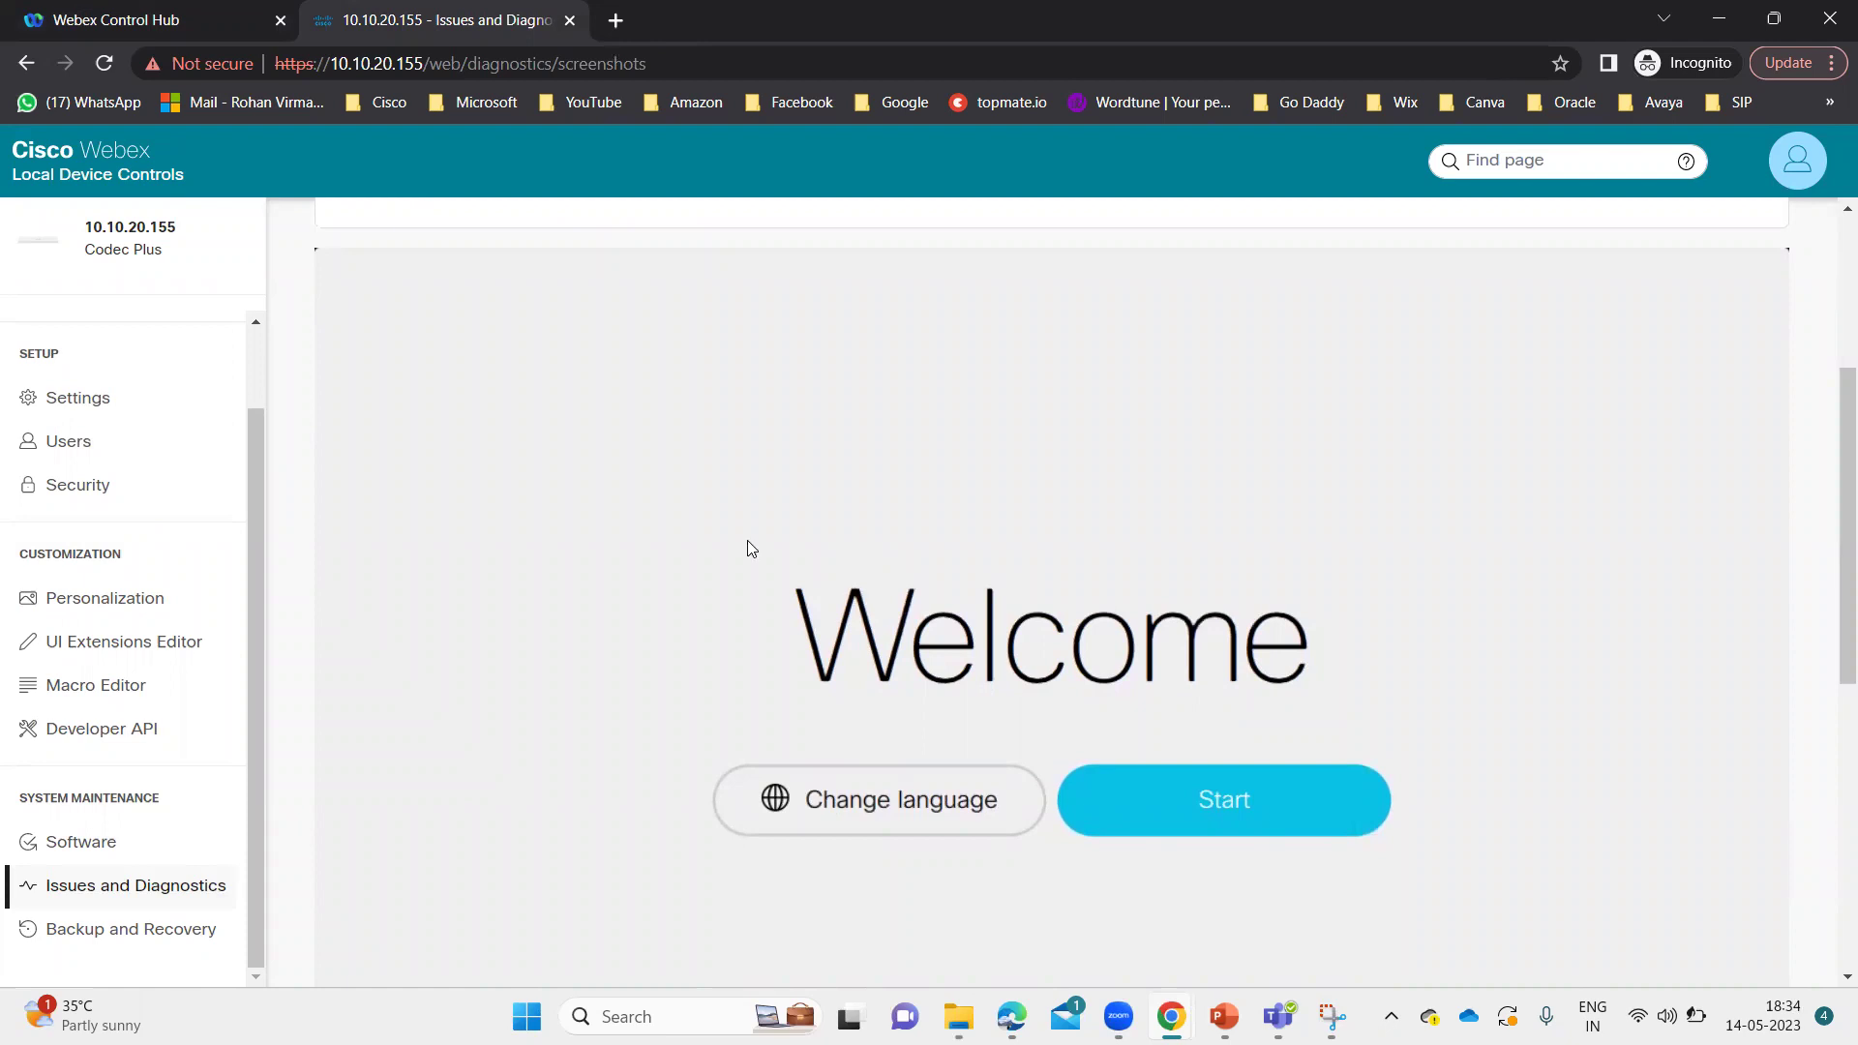
{"action": "scroll", "coordinate": [747, 540], "scroll_direction": "up", "scroll_amount": 4}
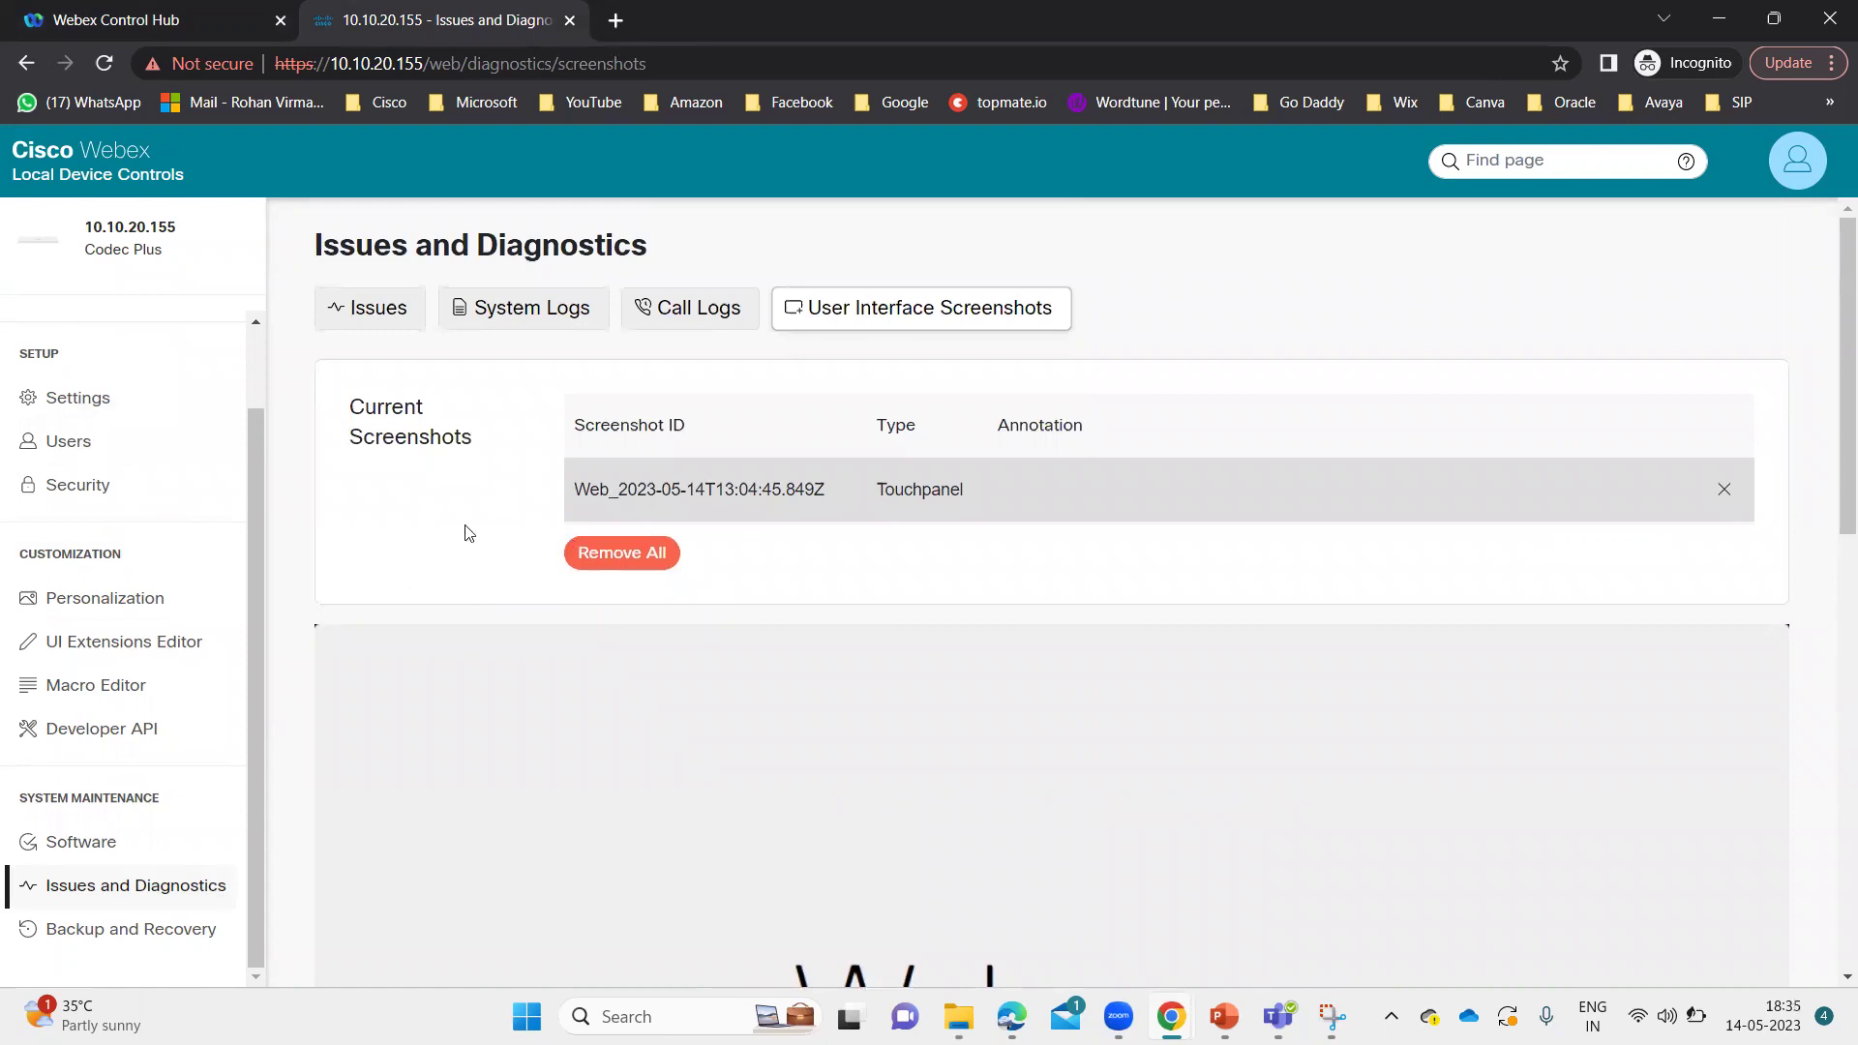
{"action": "left_click", "coordinate": [161, 21]}
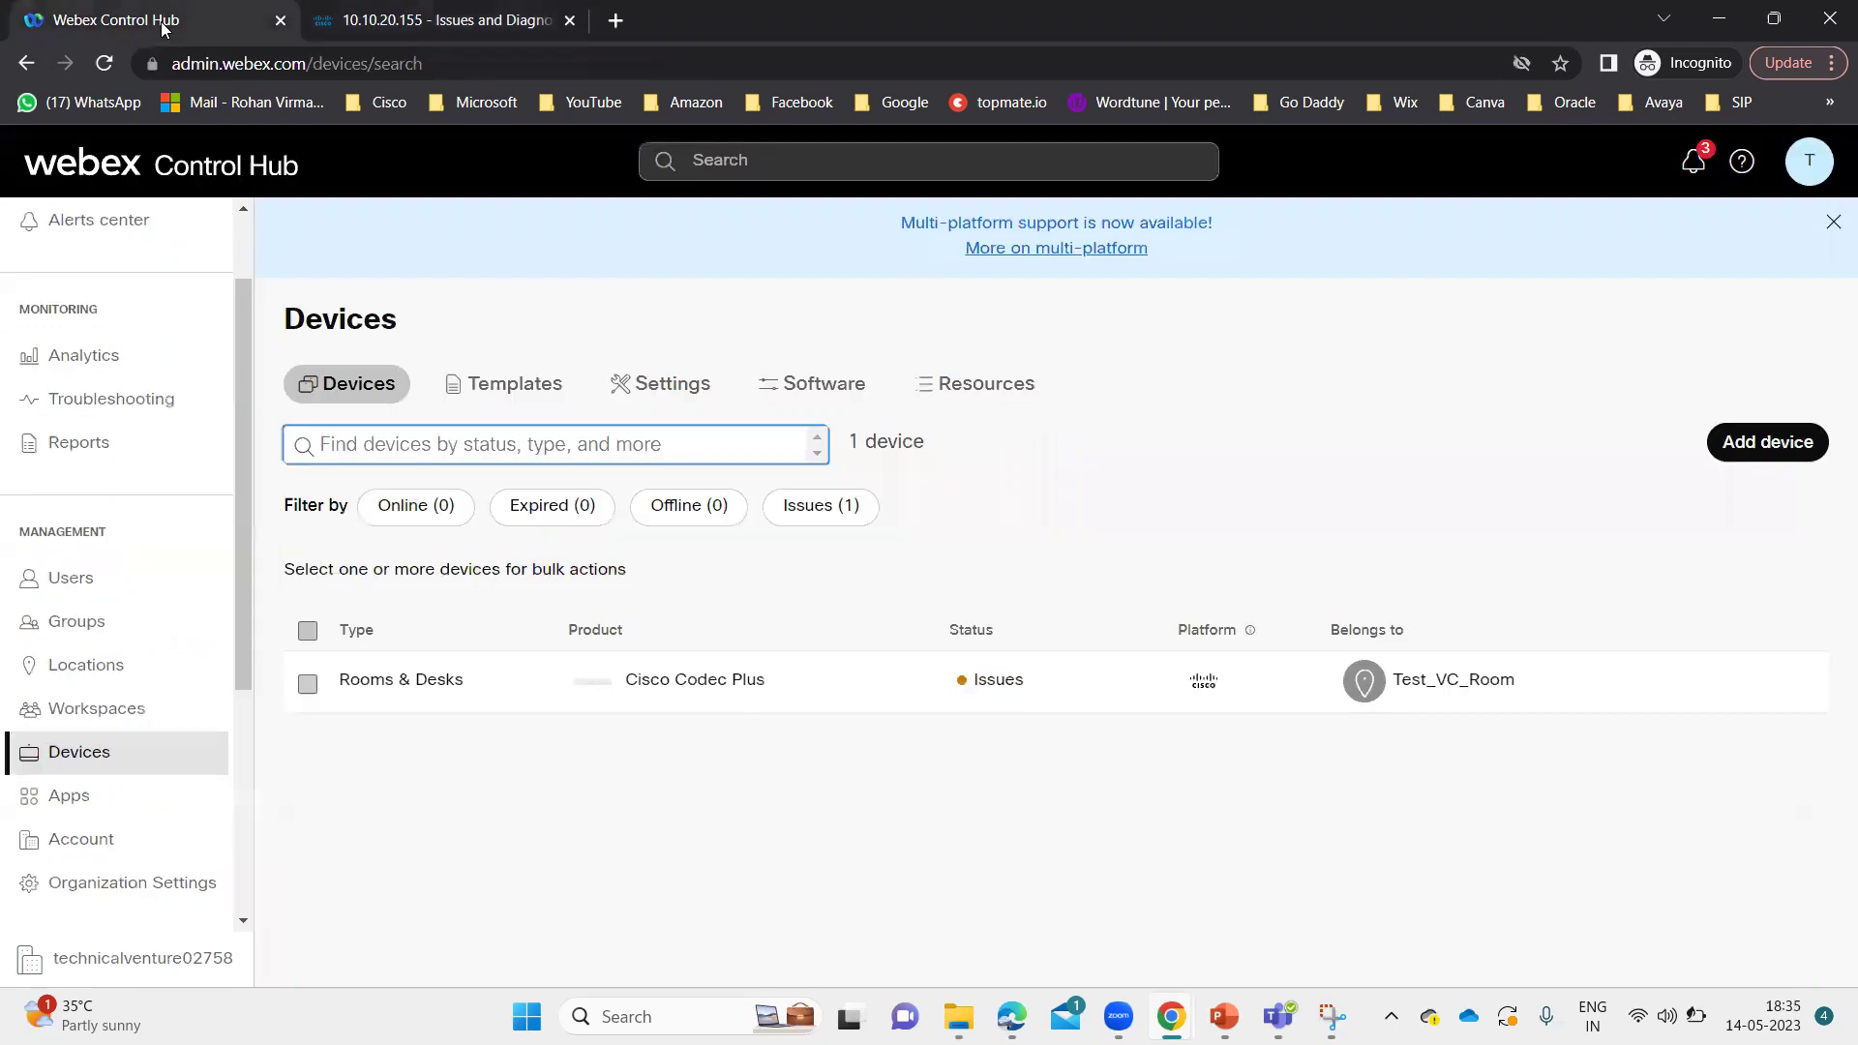
{"action": "left_click", "coordinate": [449, 25]}
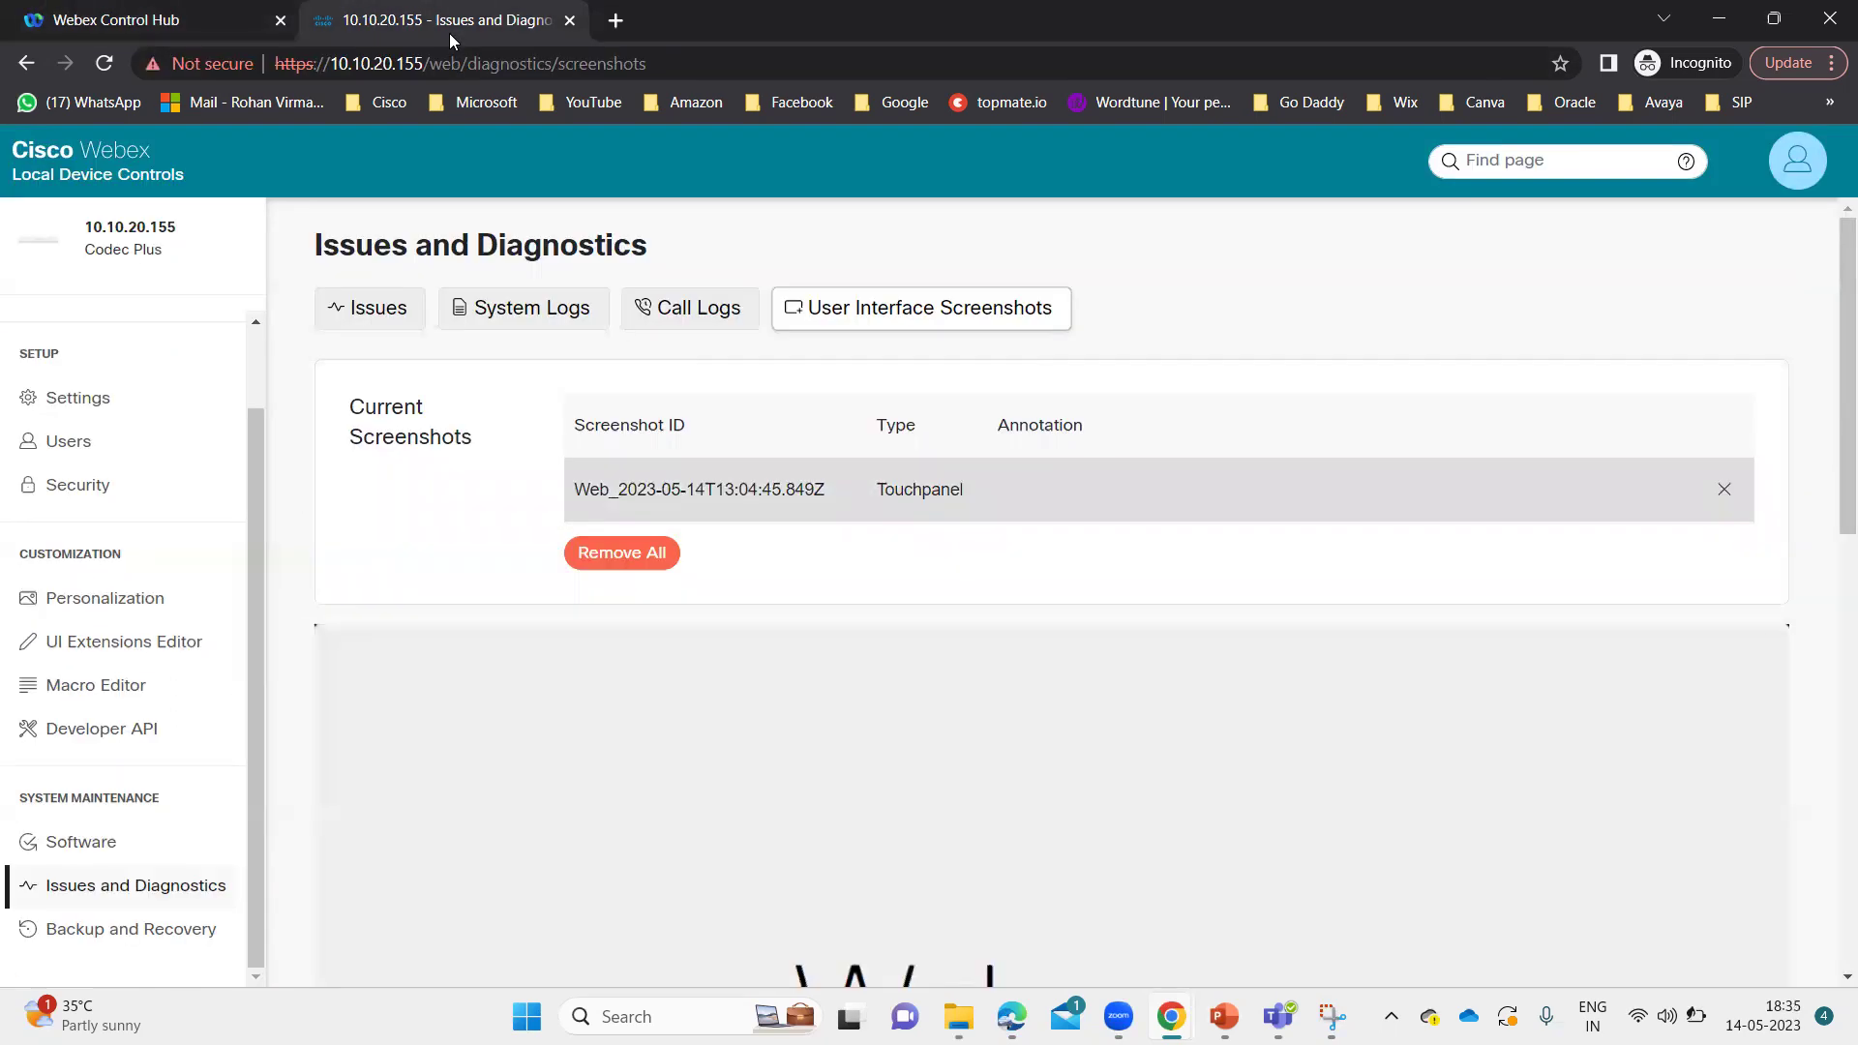
Search the codec's configuration settings for "netwo" and examine the DNS, IEEE8021X, IPv4, IPv6 and QoS network options
{"action": "left_click", "coordinate": [107, 401]}
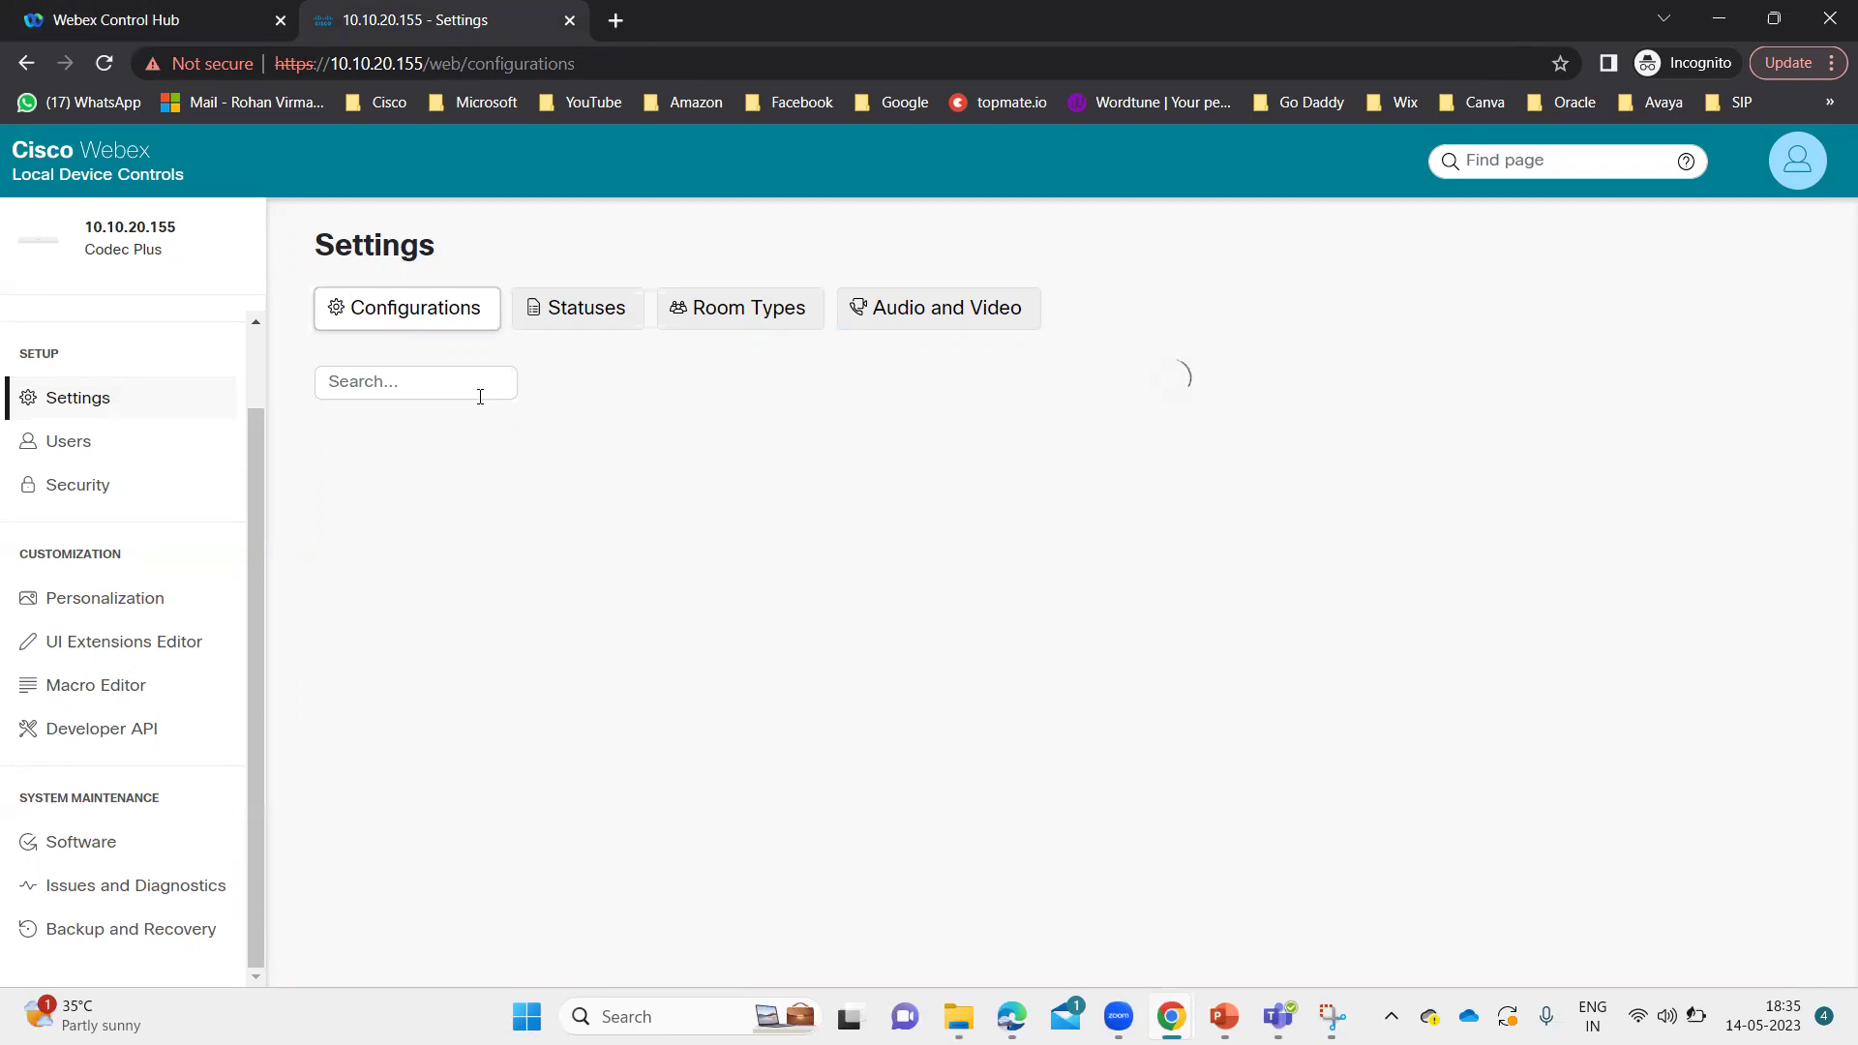
{"action": "left_click", "coordinate": [437, 382]}
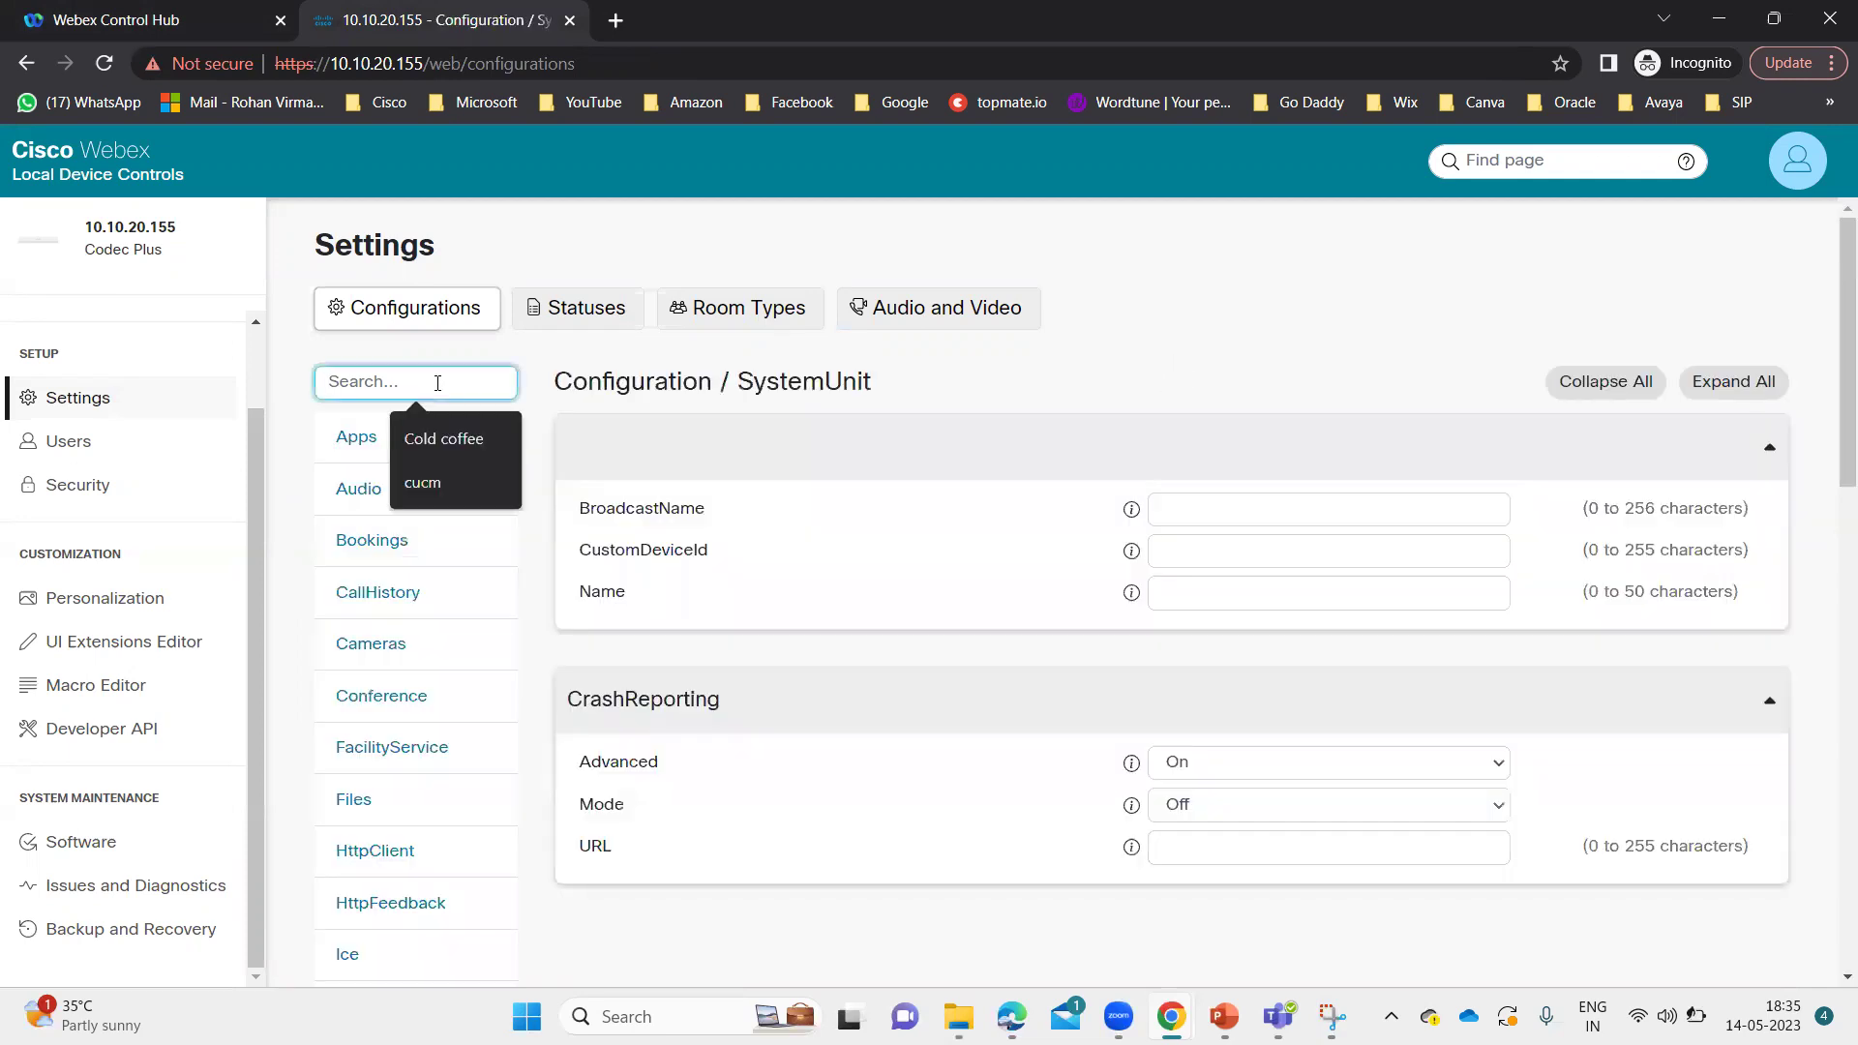
{"action": "type", "text": "netwo"}
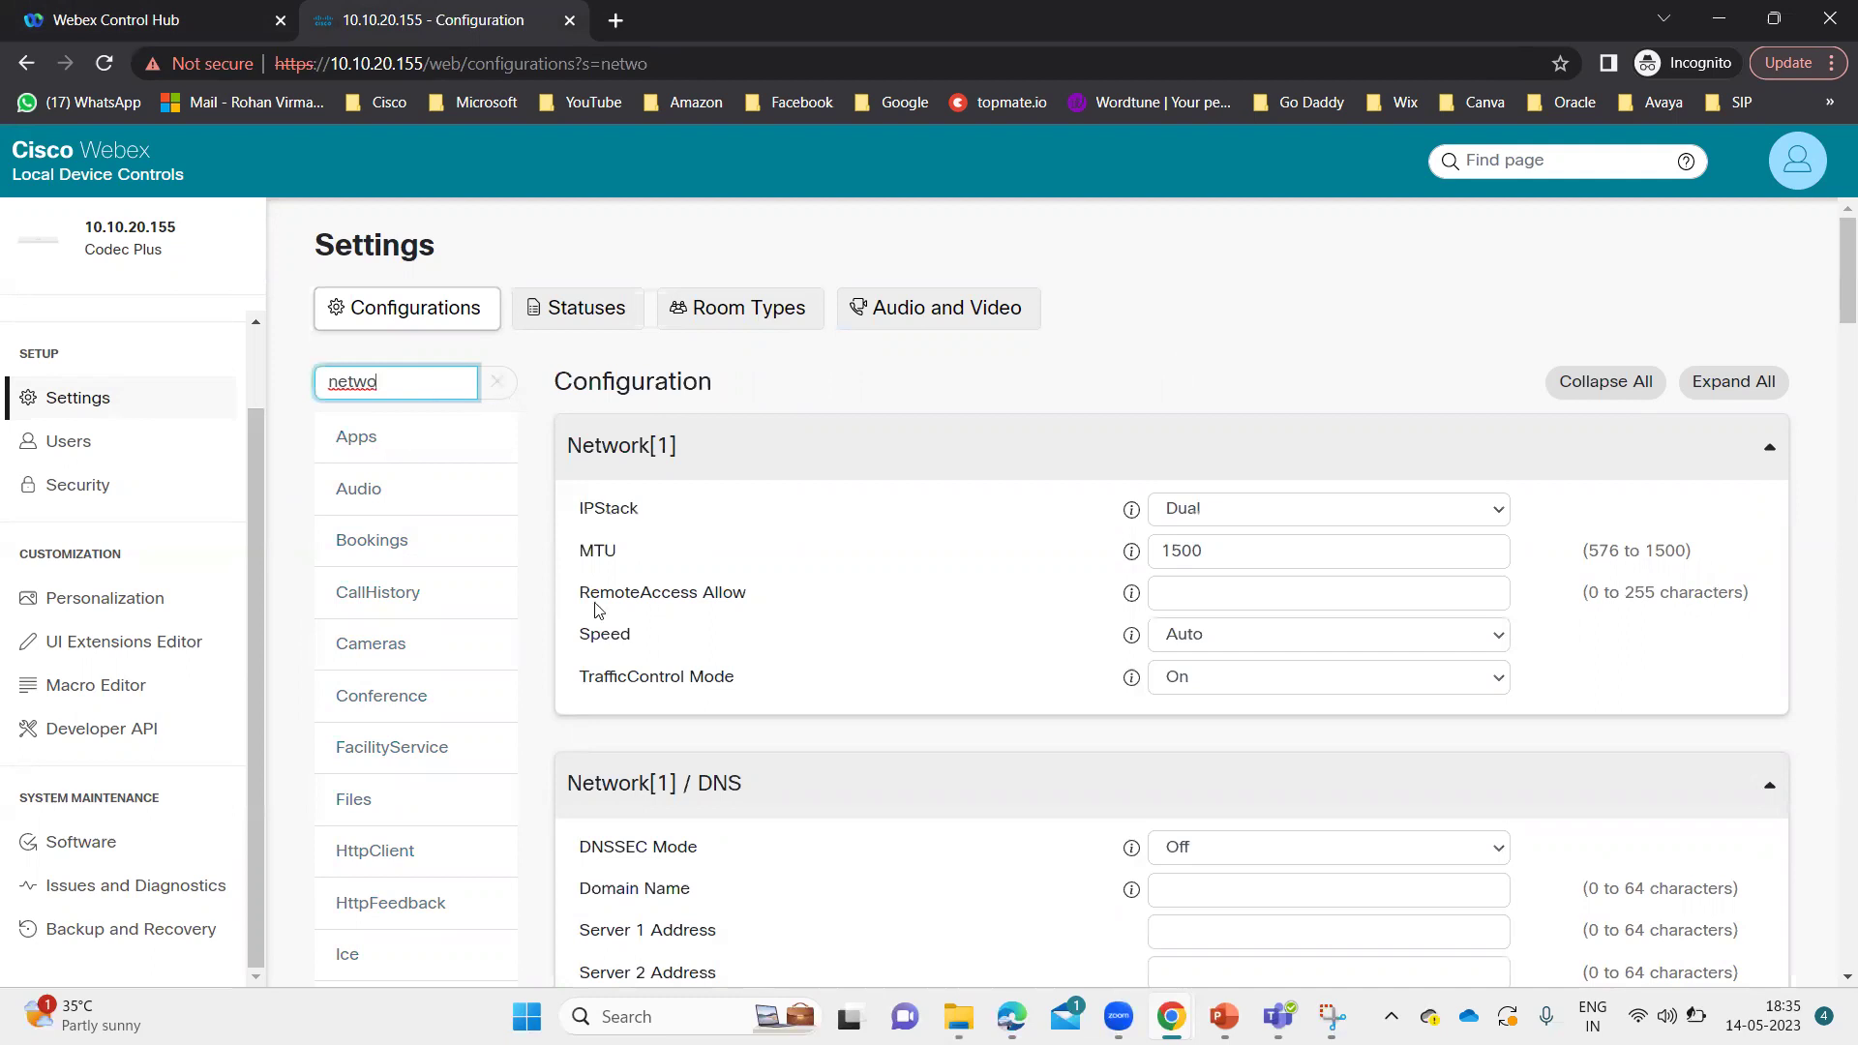
{"action": "scroll", "coordinate": [600, 581], "scroll_direction": "down", "scroll_amount": 3}
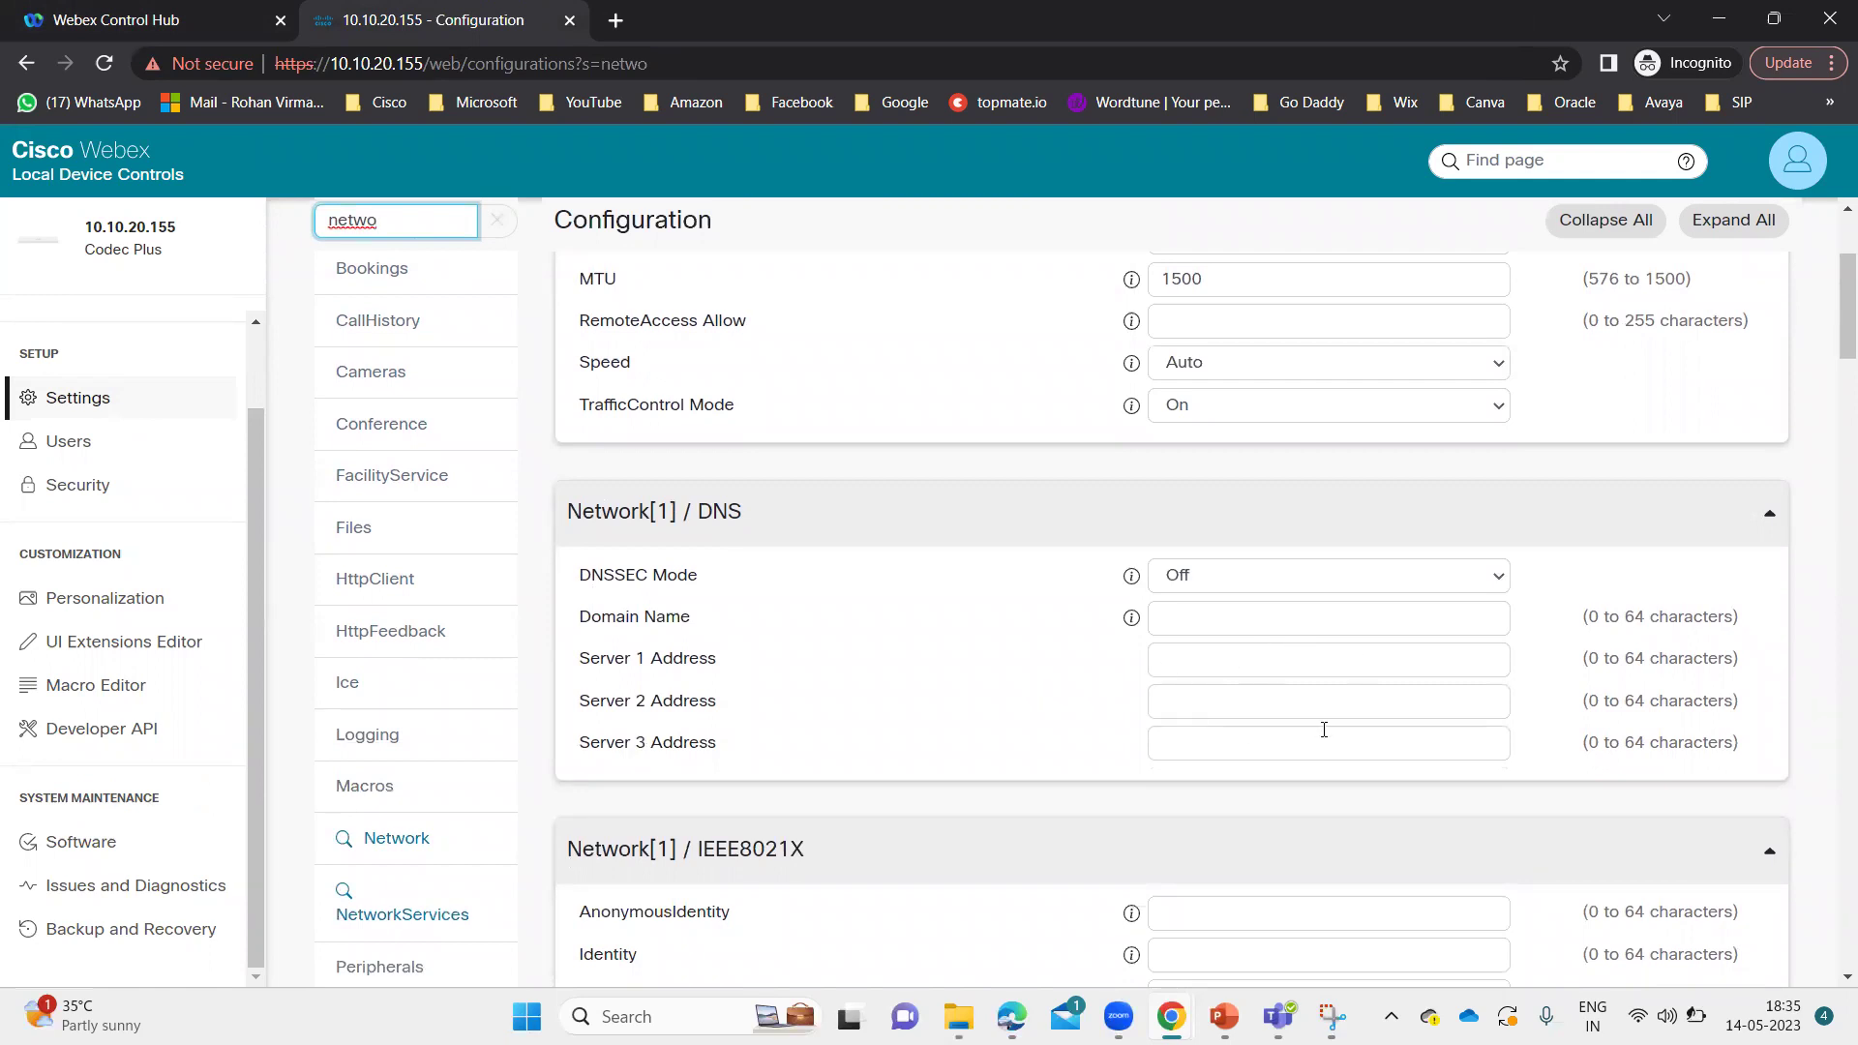
{"action": "scroll", "coordinate": [975, 742], "scroll_direction": "down", "scroll_amount": 4}
{"action": "scroll", "coordinate": [975, 742], "scroll_direction": "down", "scroll_amount": 20}
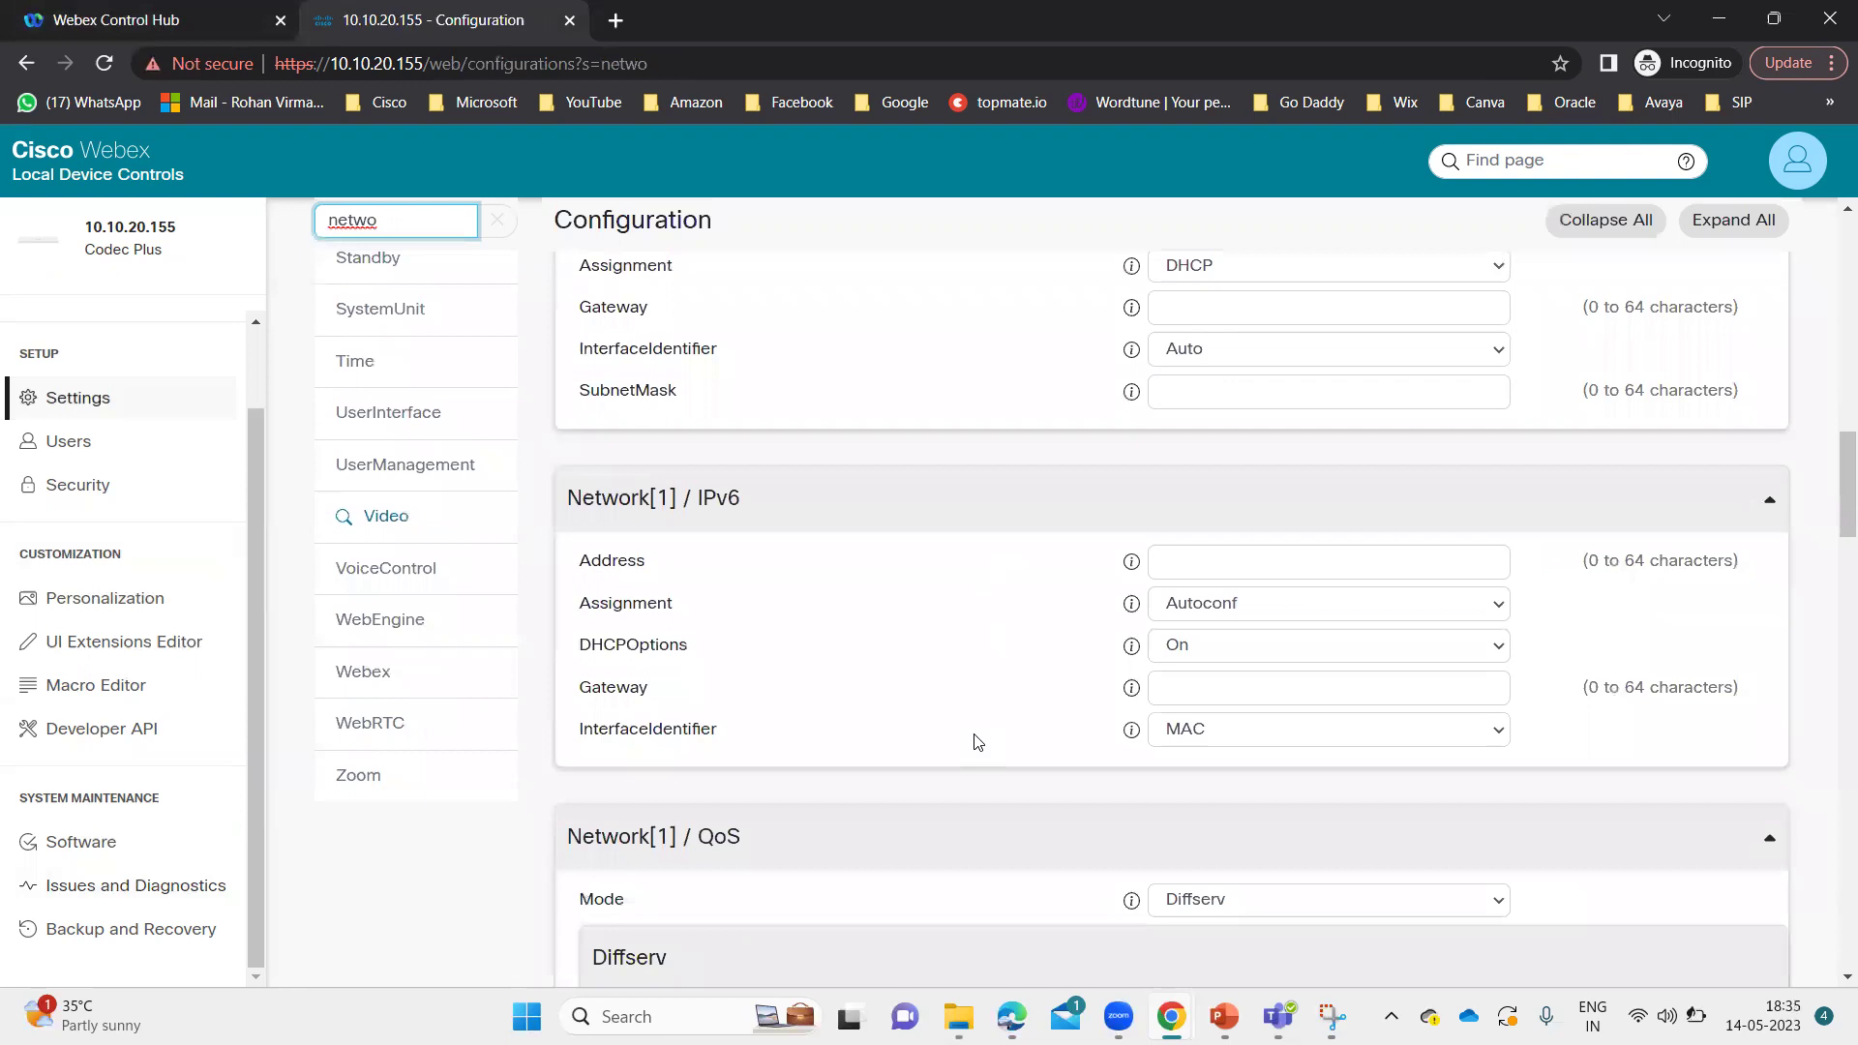
{"action": "scroll", "coordinate": [973, 733], "scroll_direction": "up", "scroll_amount": 15}
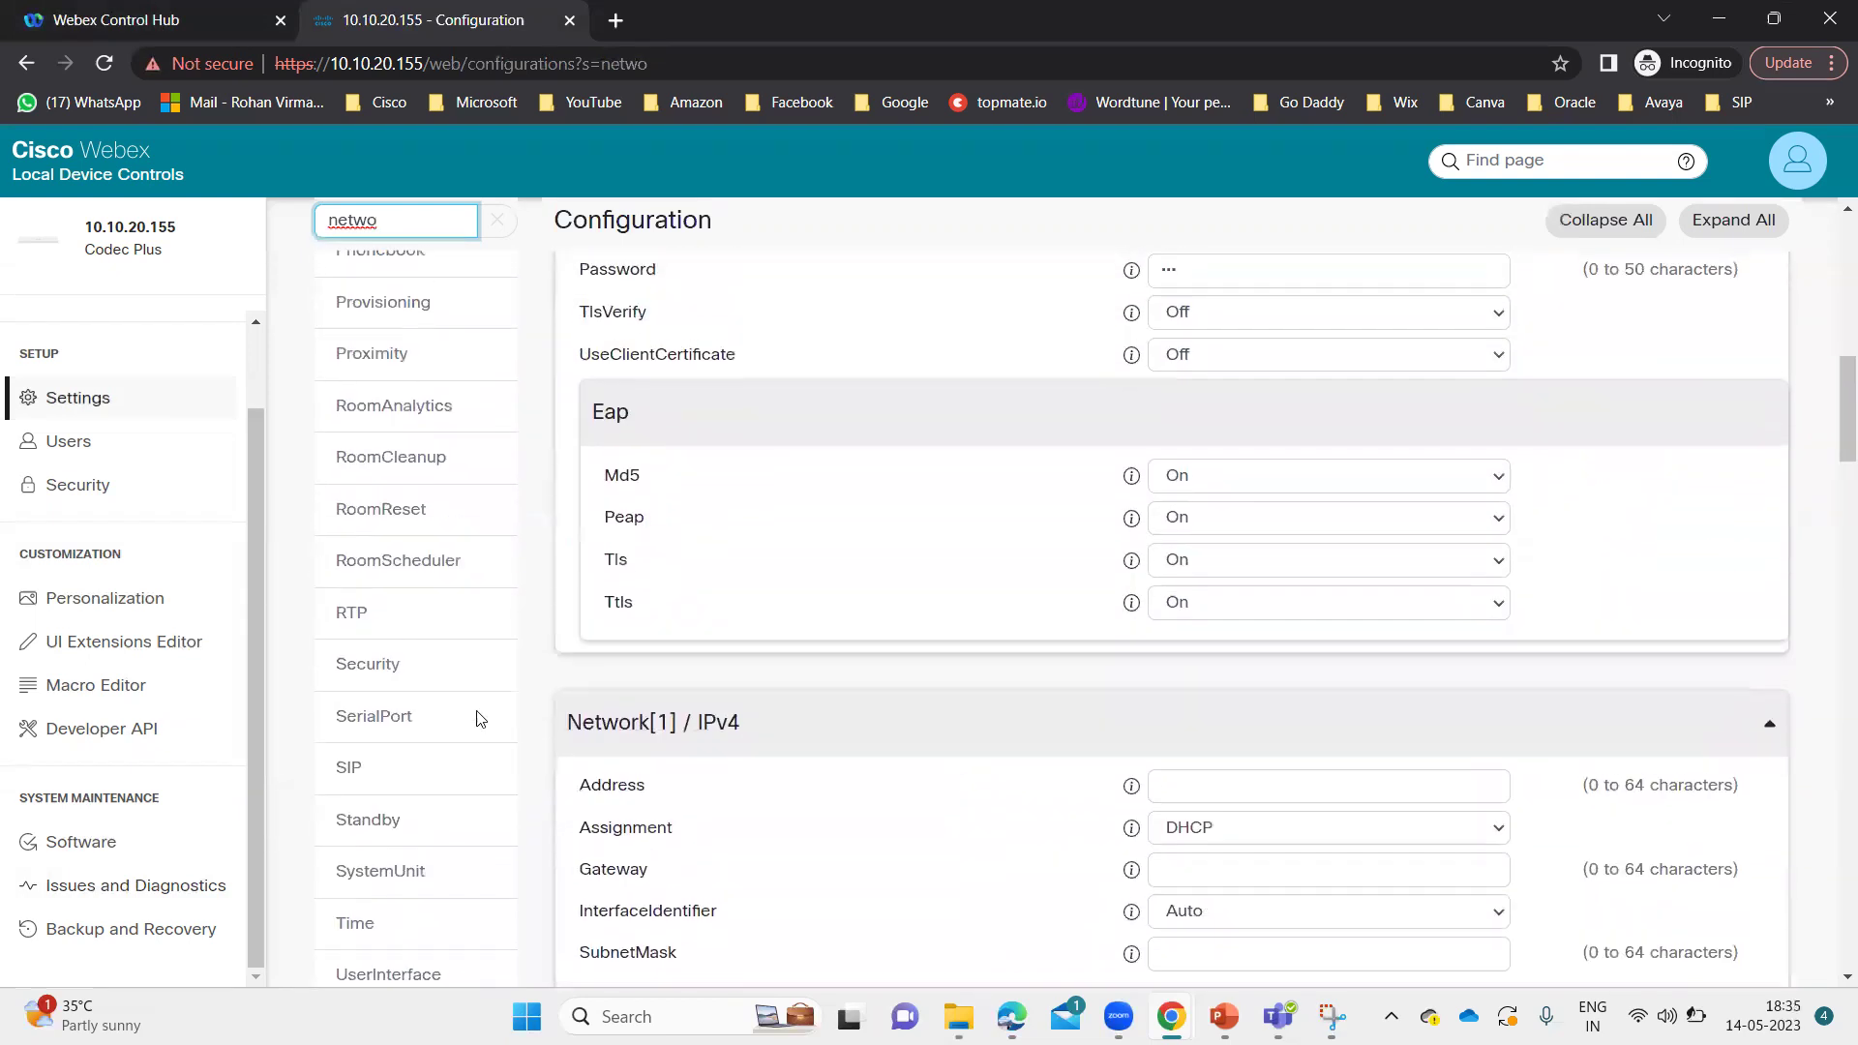
{"action": "scroll", "coordinate": [357, 710], "scroll_direction": "up", "scroll_amount": 7}
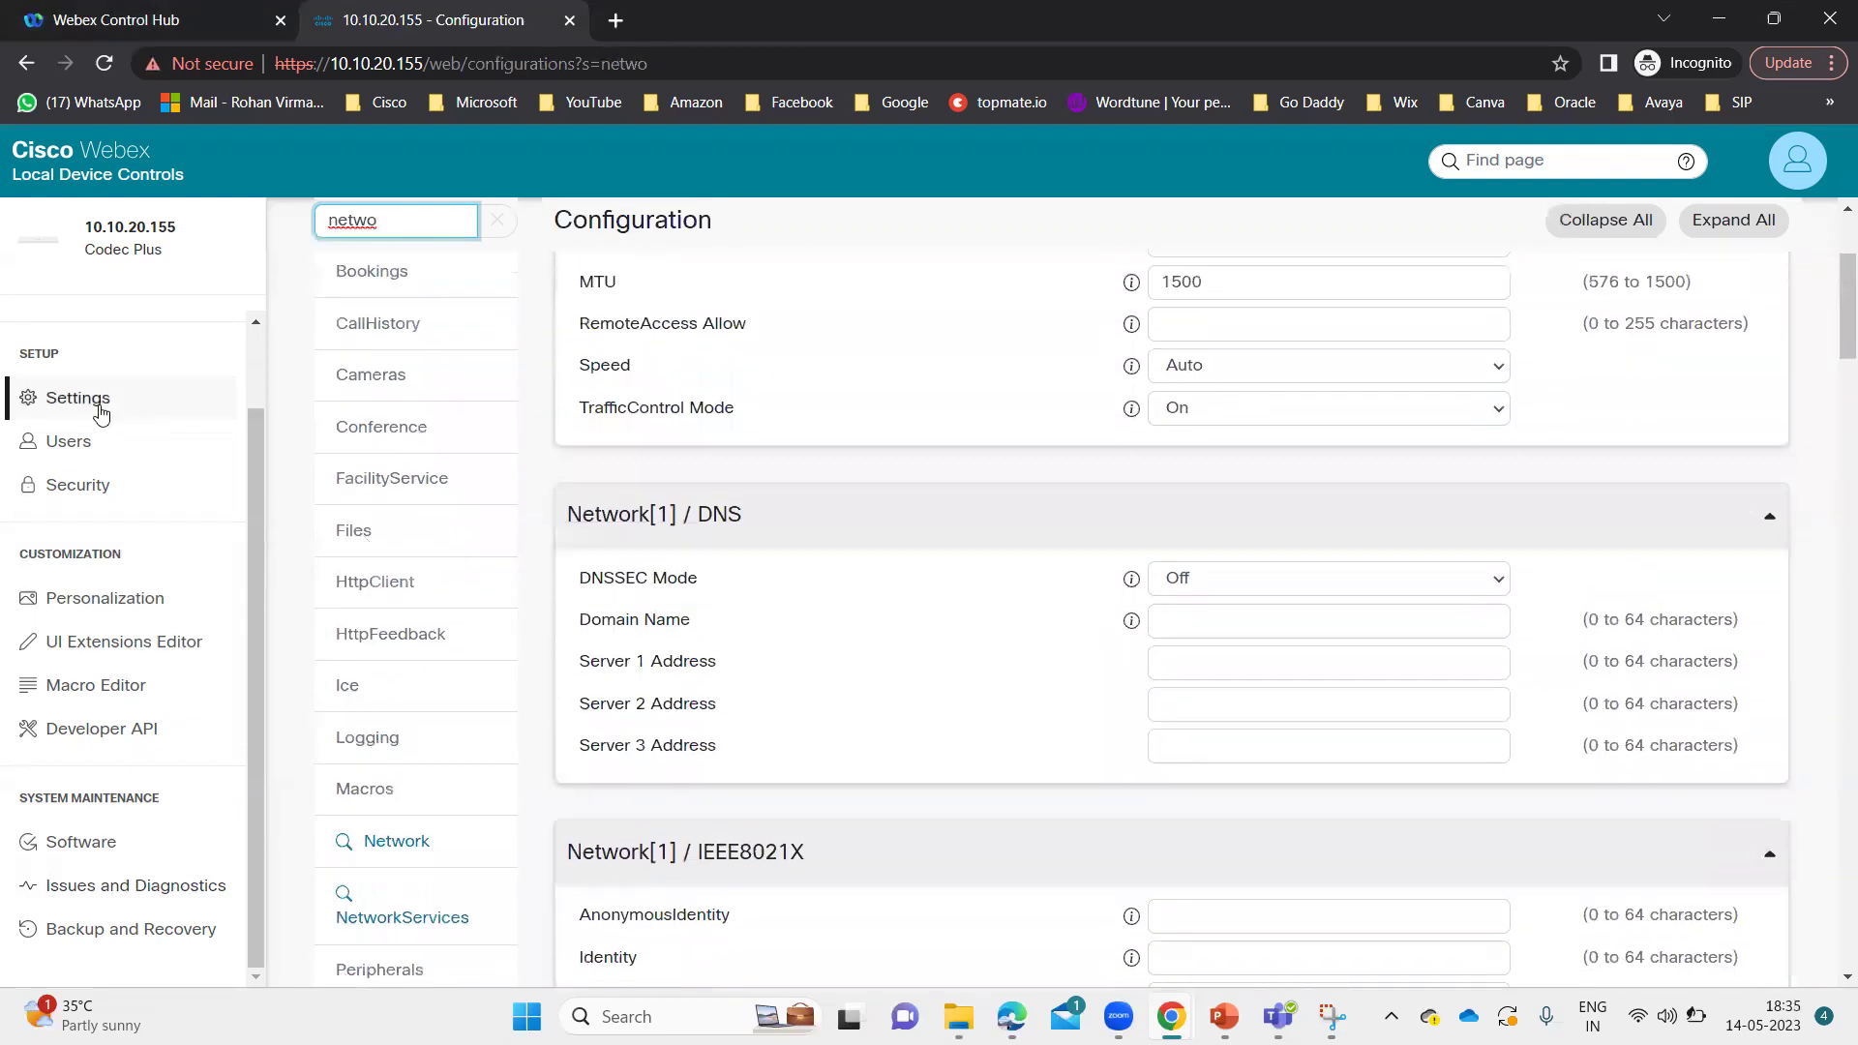
Return to the Control Hub Devices list, then switch to the running PowerPoint slide show on registering a Cisco video endpoint
{"action": "left_click", "coordinate": [162, 19]}
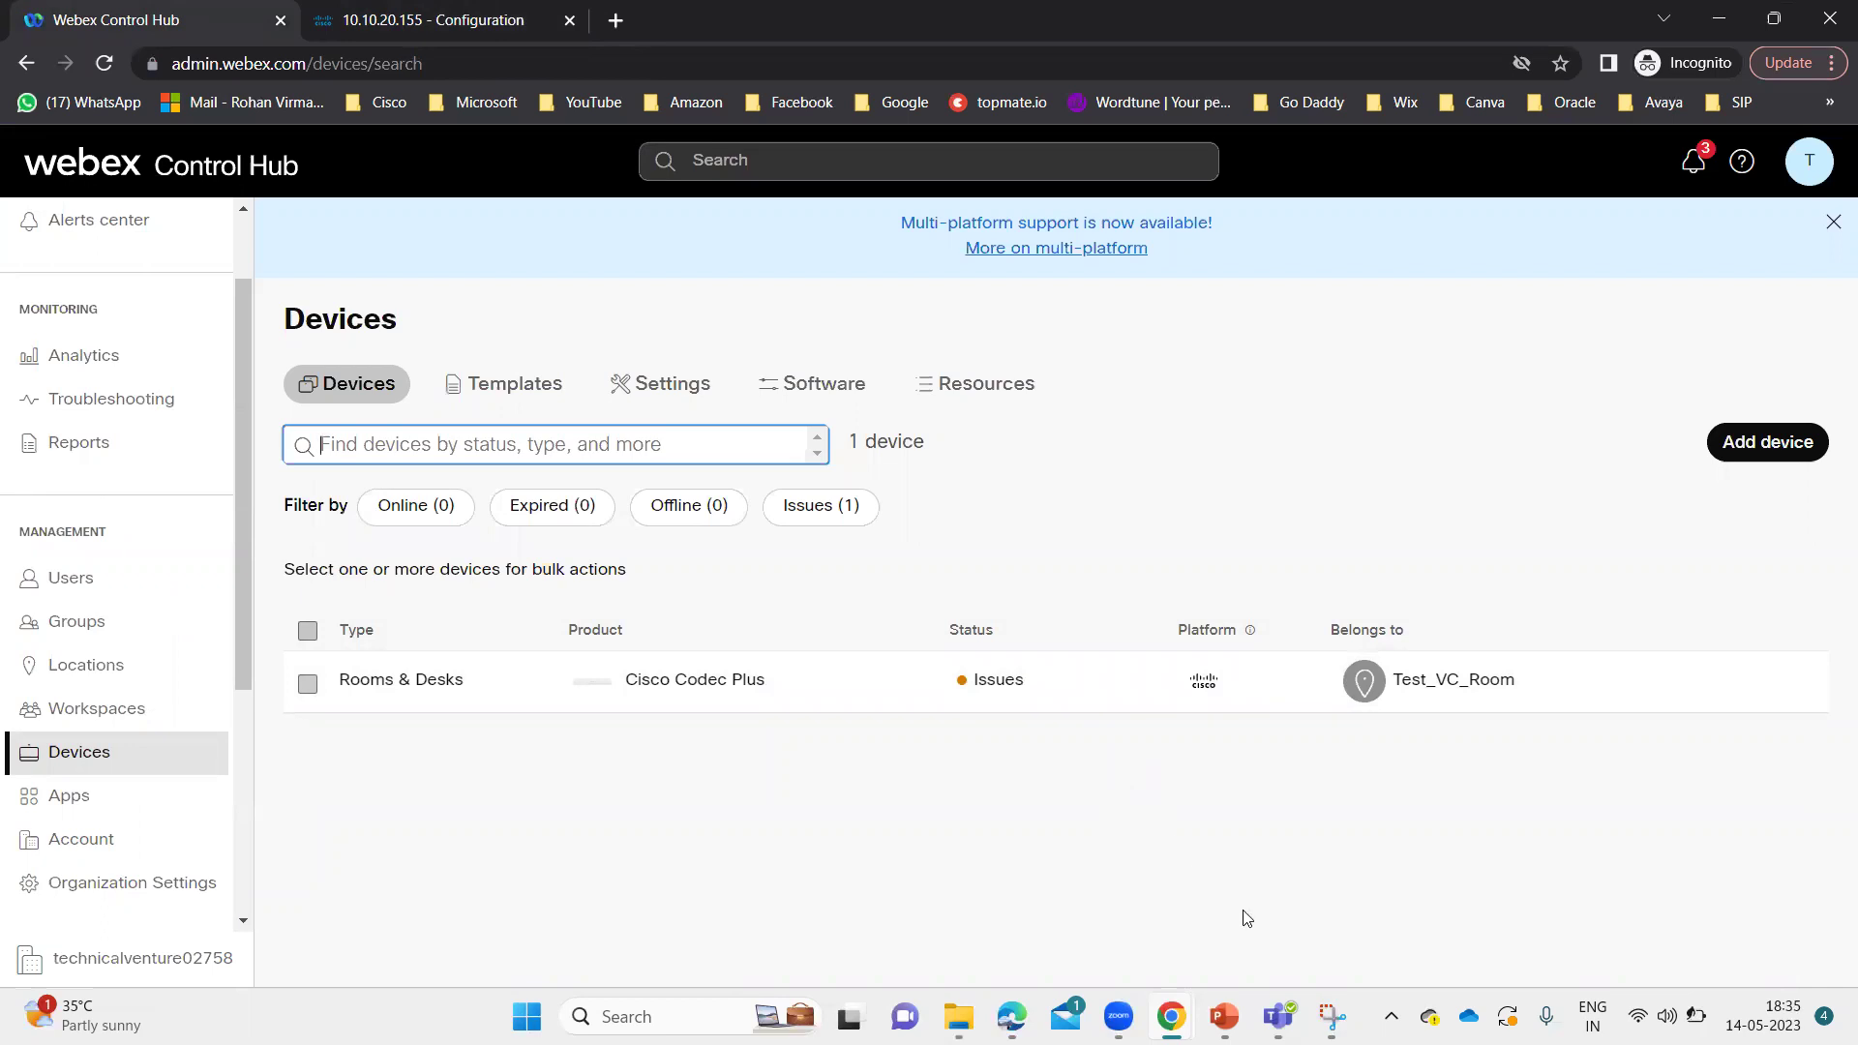
{"action": "left_click", "coordinate": [1224, 1016]}
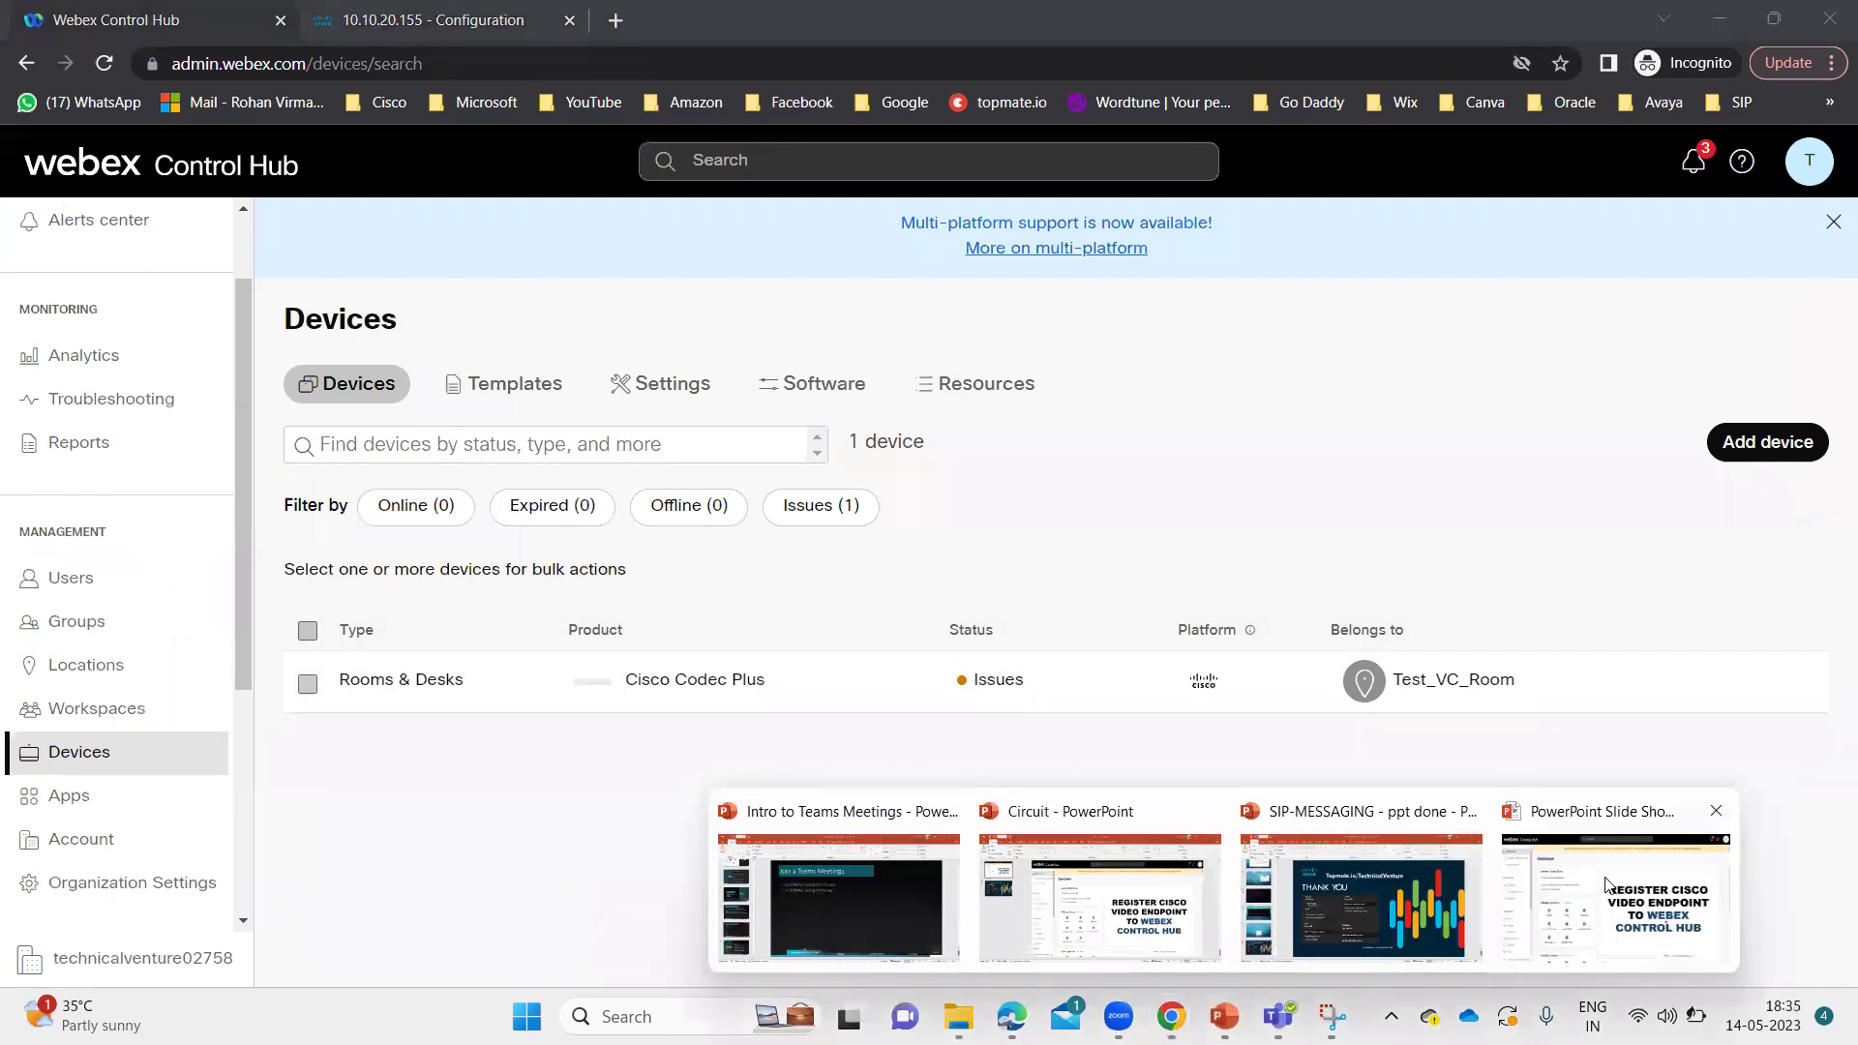
{"action": "left_click", "coordinate": [1605, 885]}
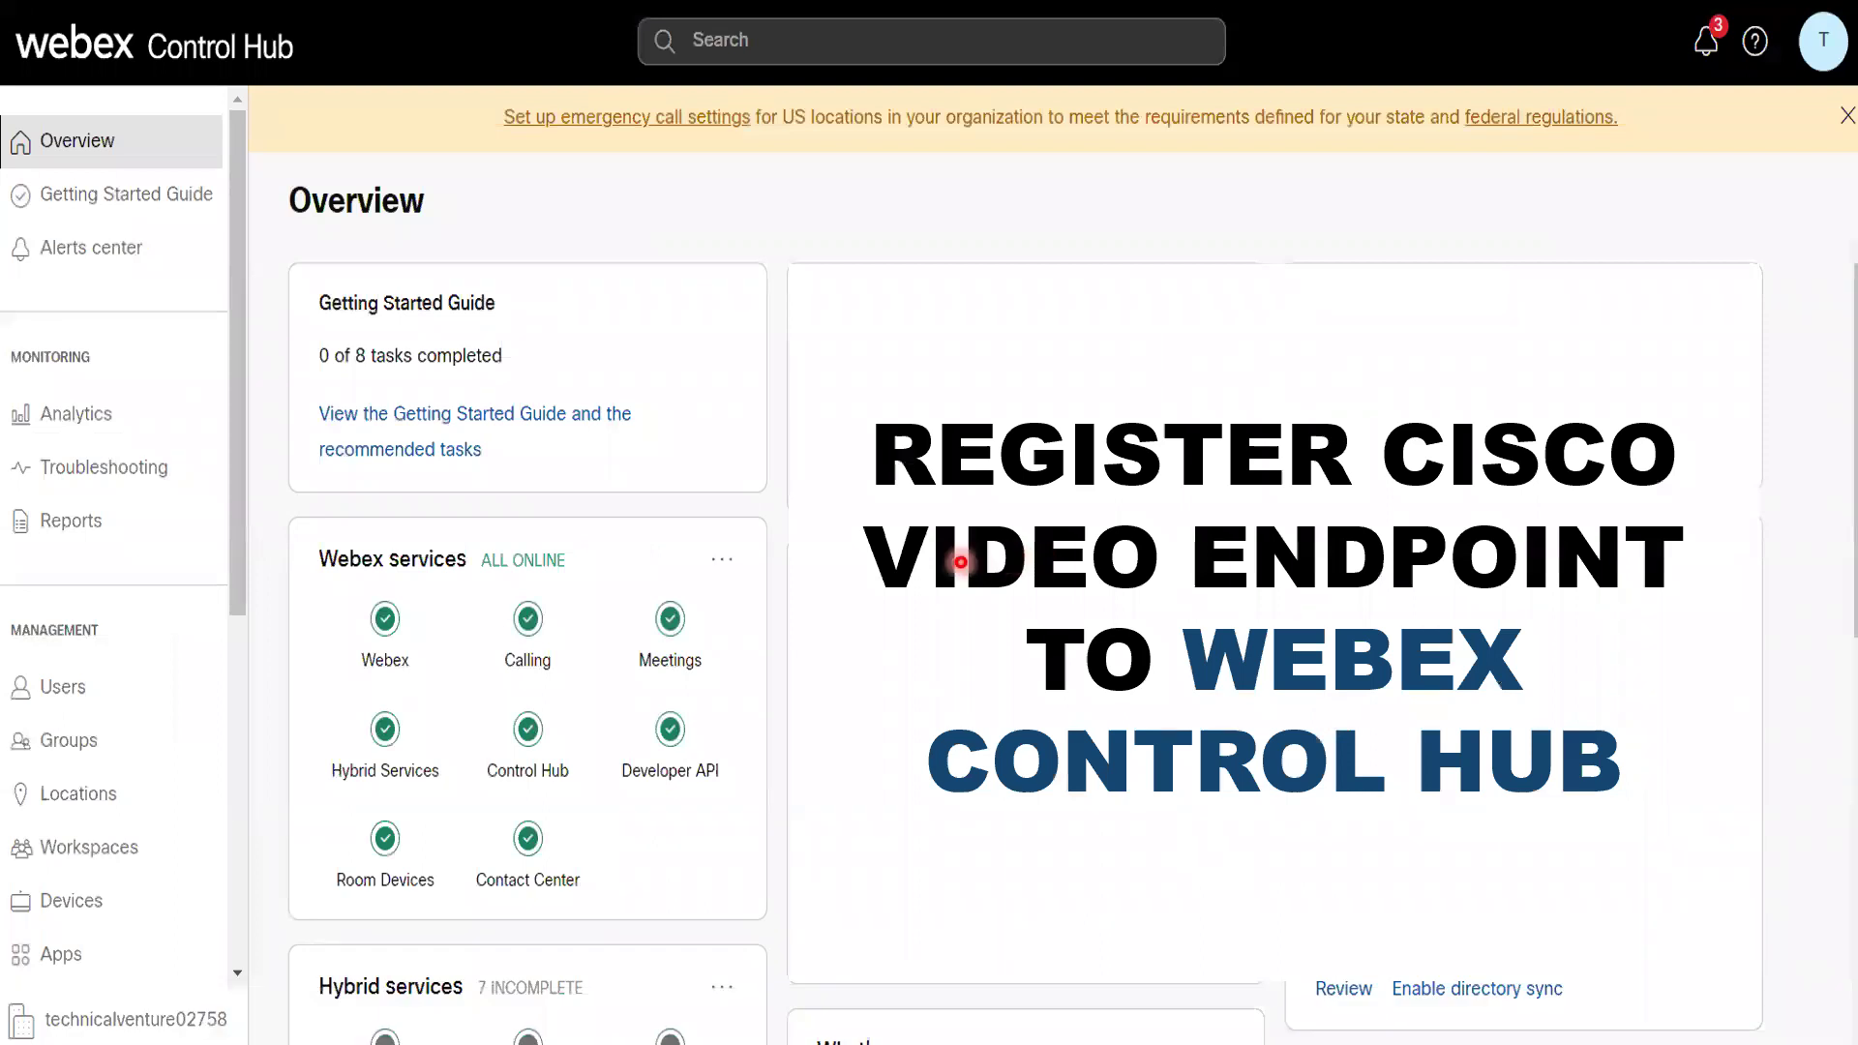